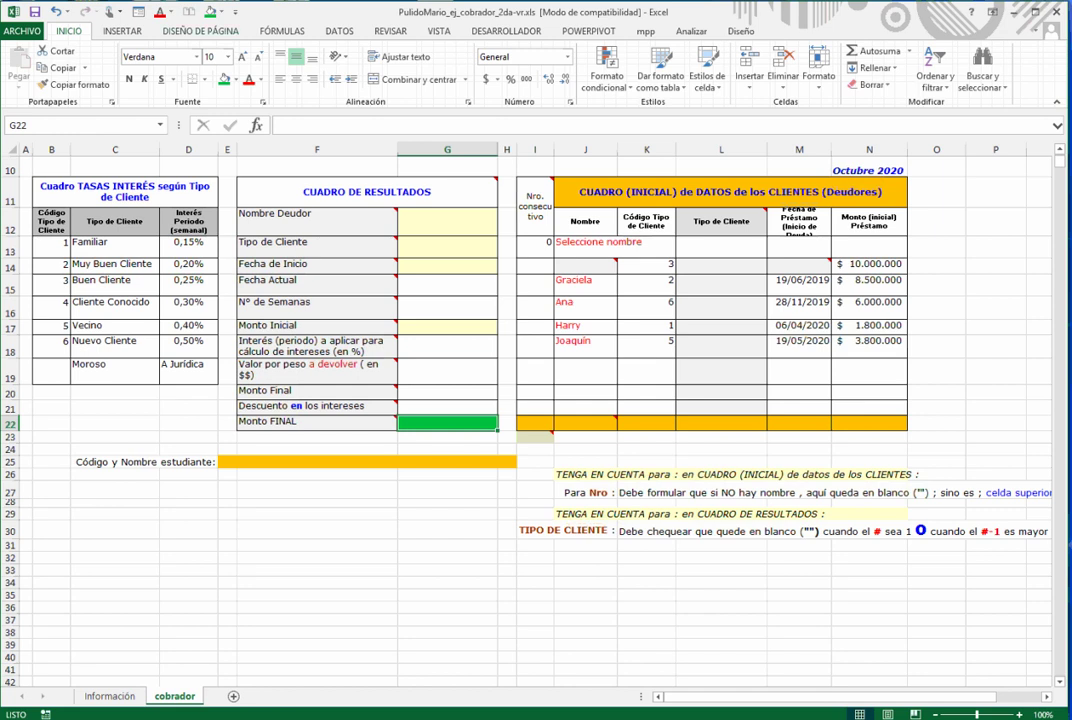
# - Undo the green fill on G22, then review the client-type header and the 50-week term note
pyautogui.hotkey('ctrl', 'z')
pyautogui.scroll(1, 530, 420)
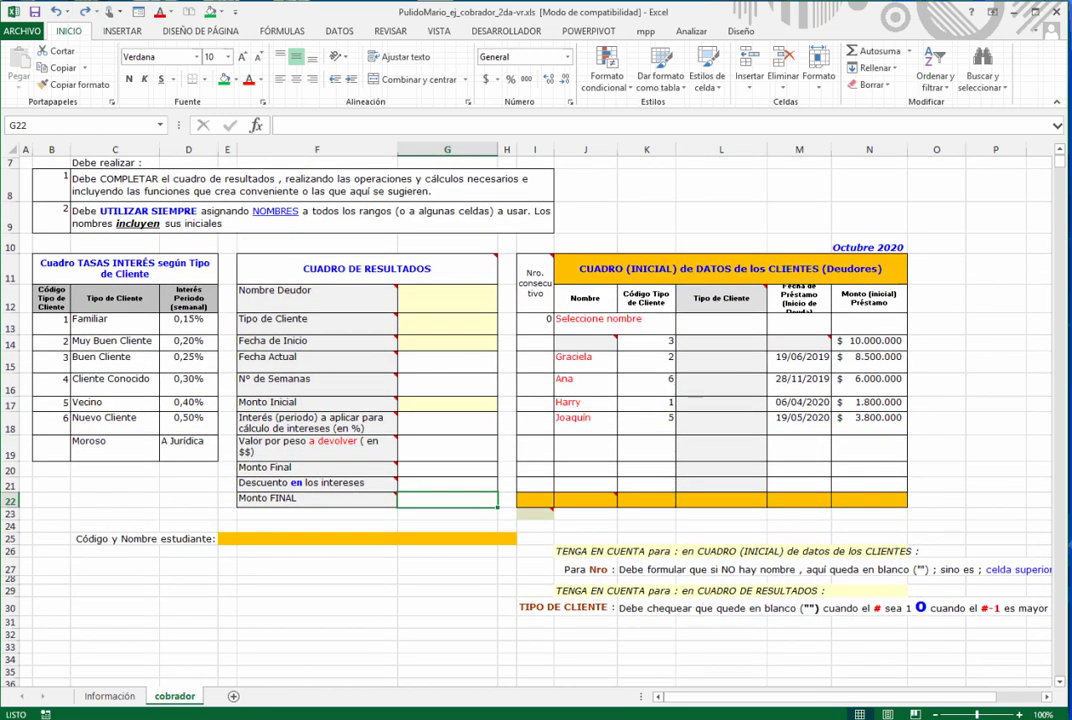
pyautogui.scroll(2, 530, 420)
pyautogui.click(325, 245)
pyautogui.press('Left')
pyautogui.press('Left')
pyautogui.press('Left')
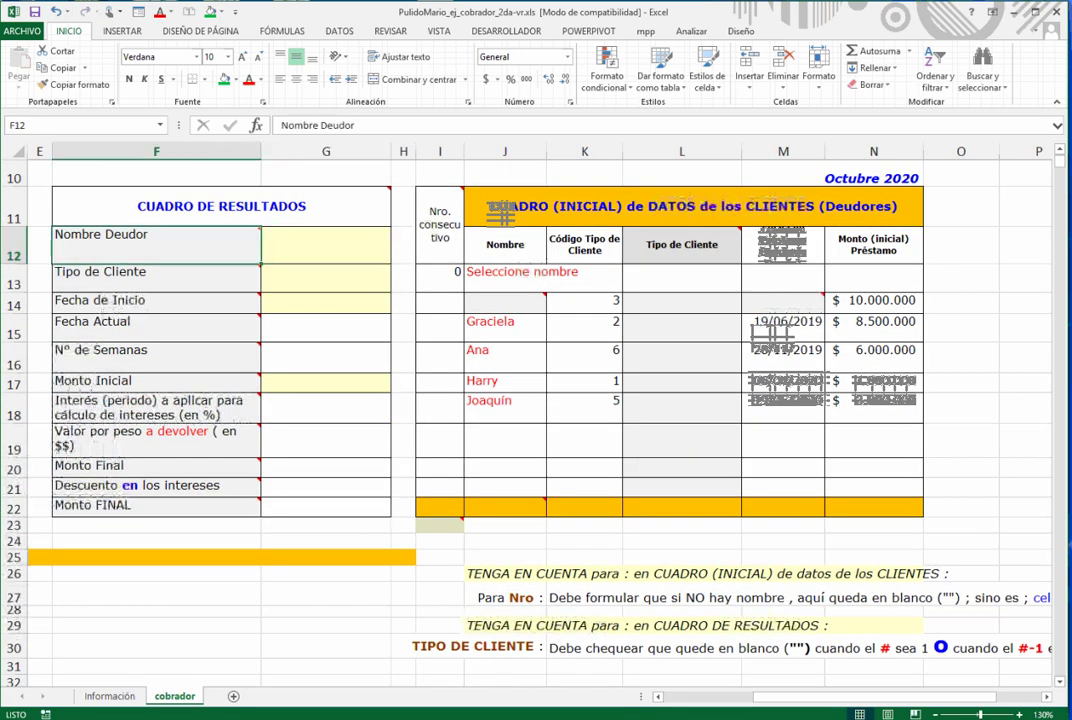
pyautogui.press('Left')
pyautogui.press('Left')
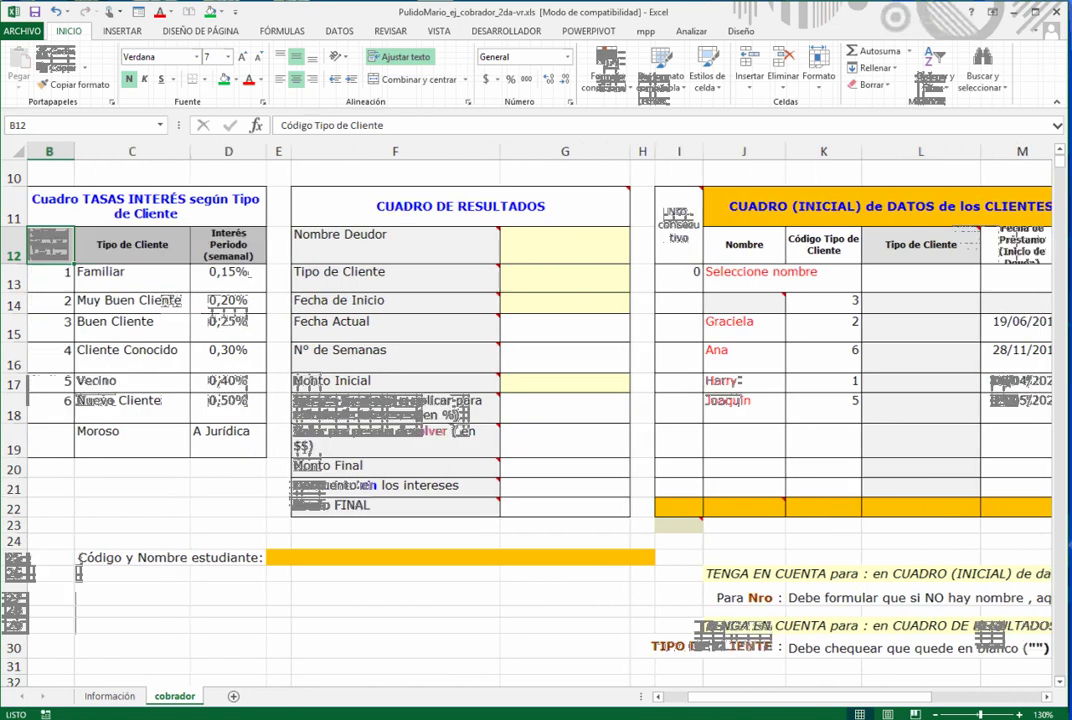
pyautogui.scroll(3, 530, 420)
pyautogui.click(390, 291)
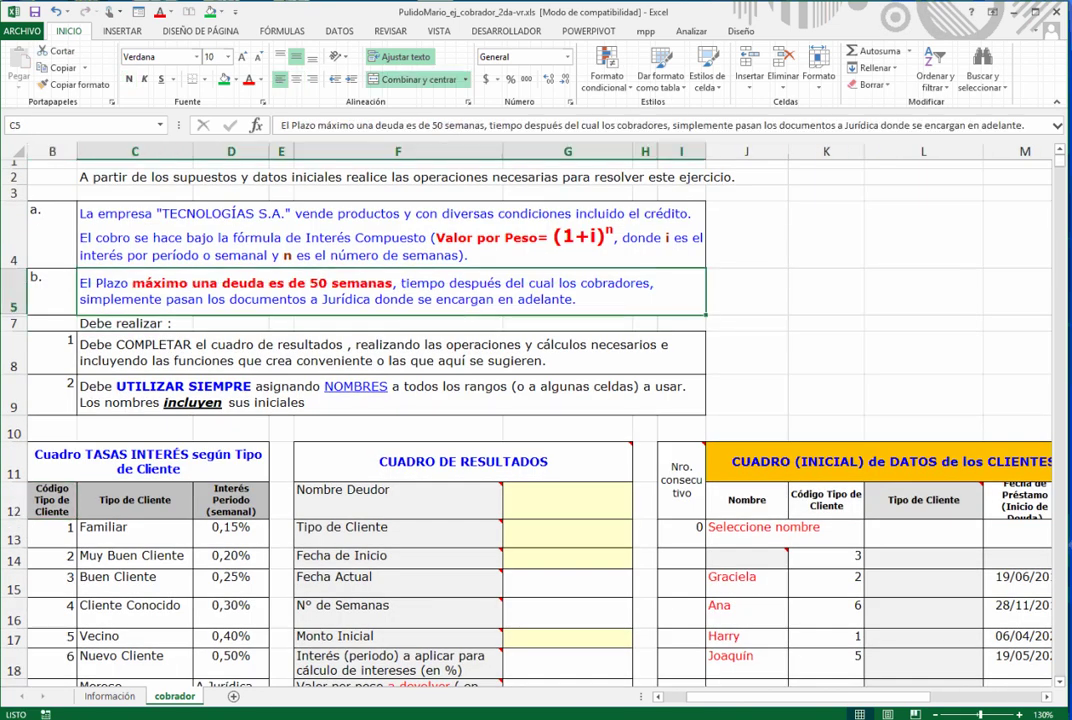
# - Review the compound-interest note and the debtor names in the client table
pyautogui.scroll(-1, 441, 400)
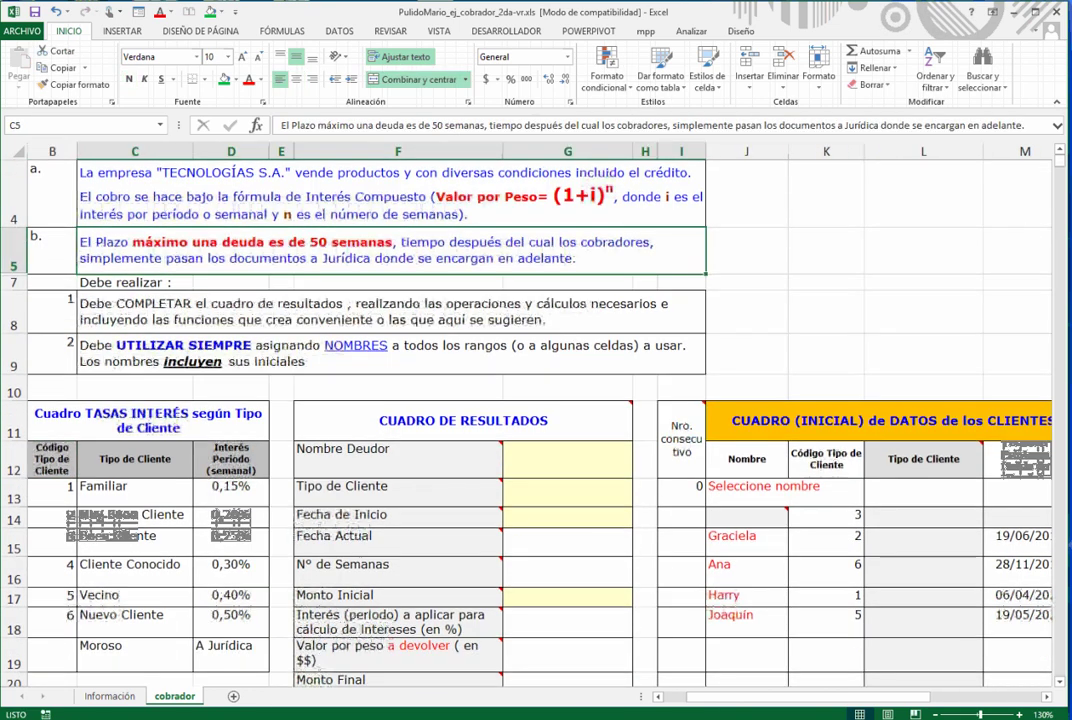
pyautogui.scroll(-1, 441, 400)
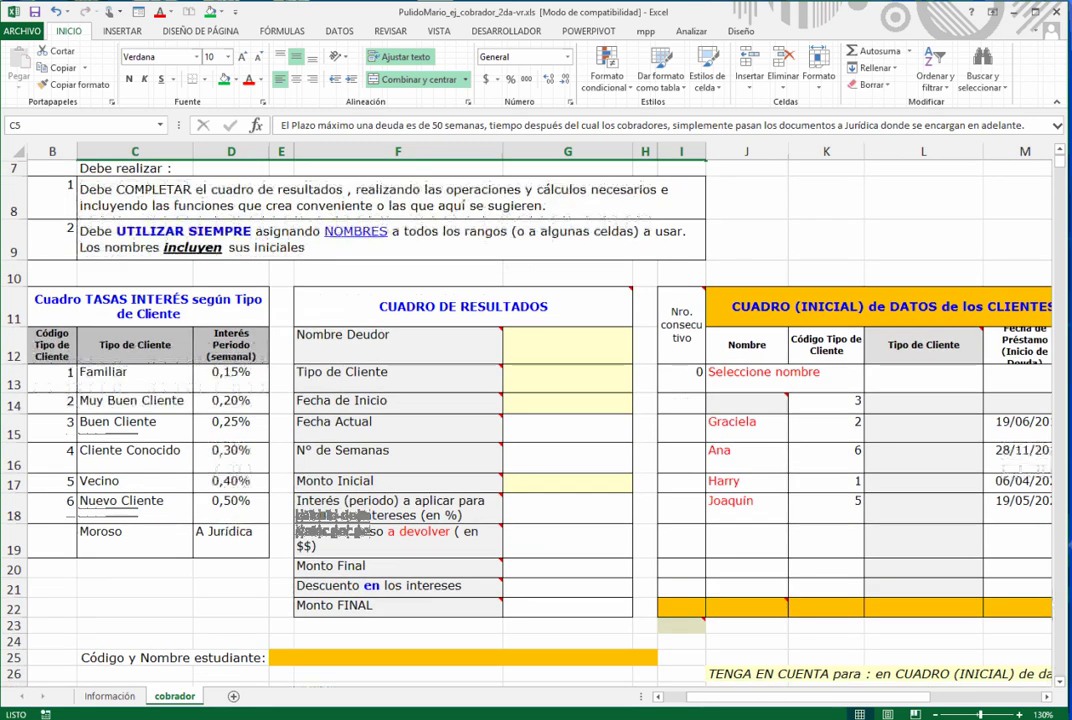
pyautogui.scroll(1, 441, 400)
pyautogui.scroll(1, 441, 400)
pyautogui.click(390, 222)
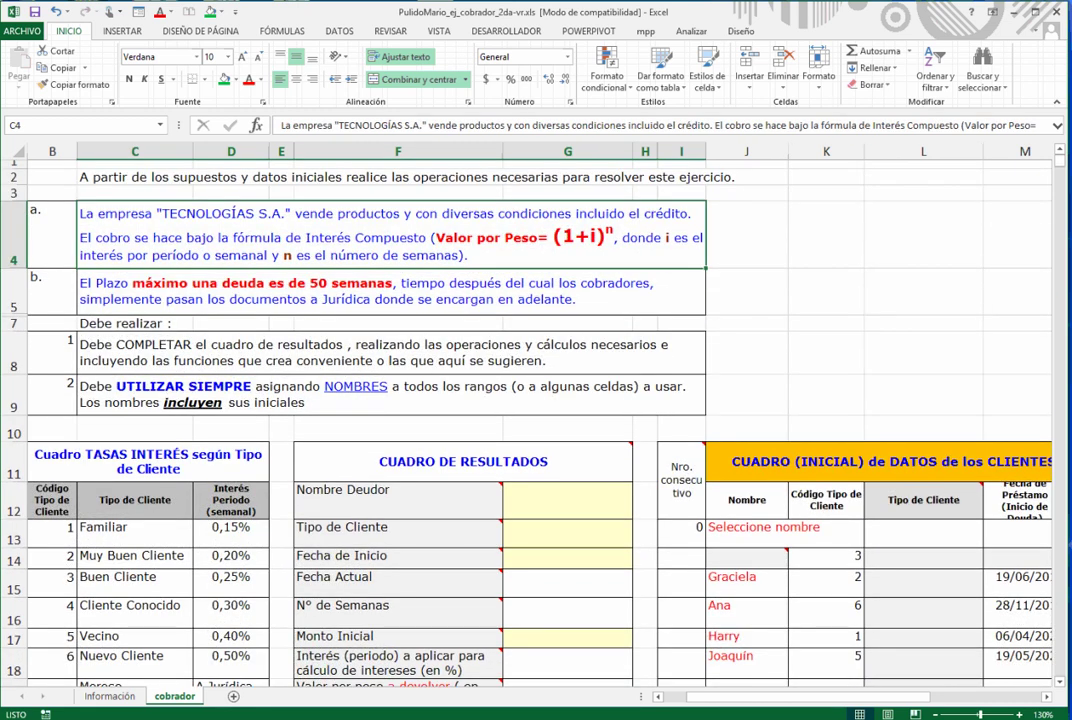
pyautogui.scroll(-3, 441, 400)
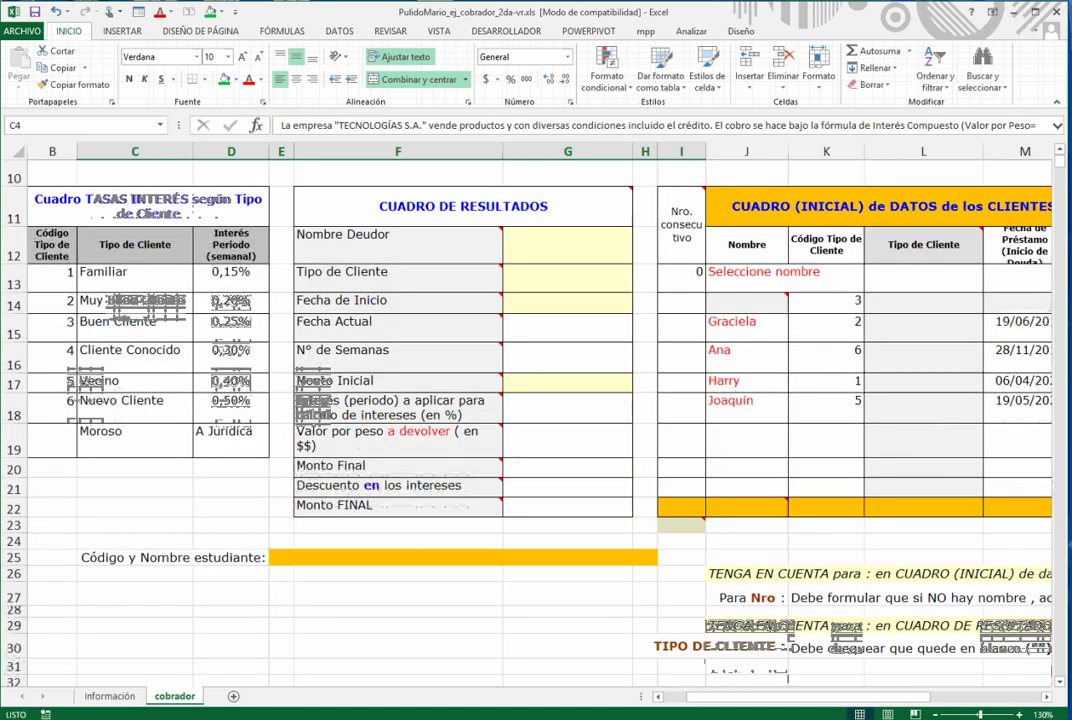
pyautogui.click(746, 382)
pyautogui.scroll(-2, 746, 382)
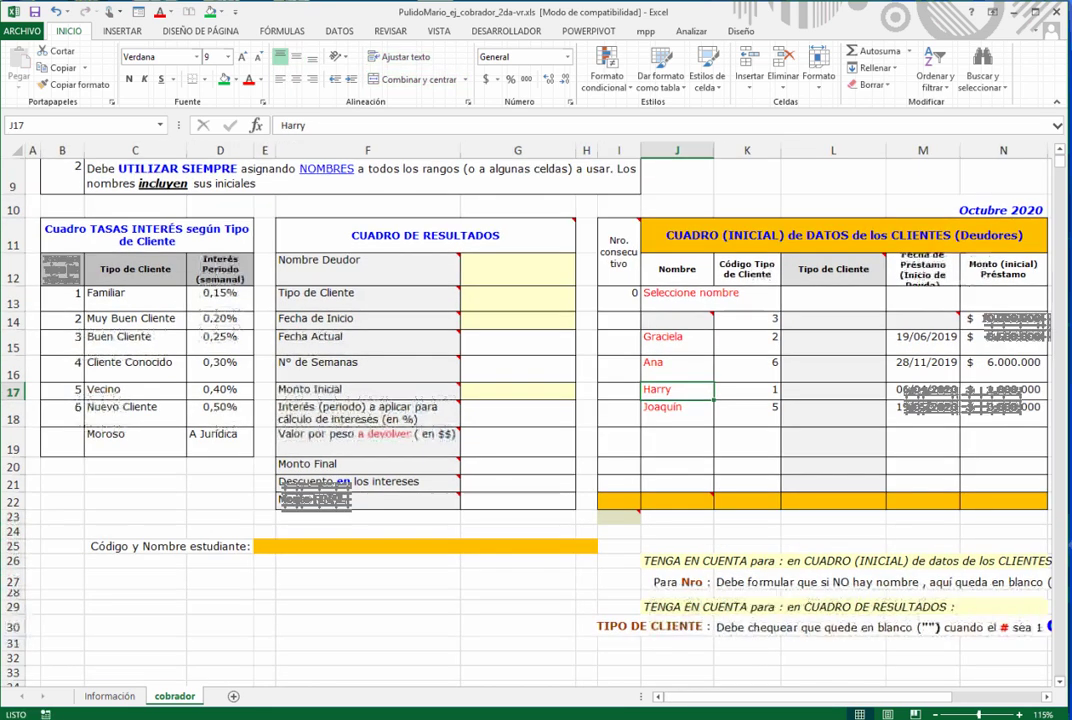
pyautogui.hscroll(3, 259, 381)
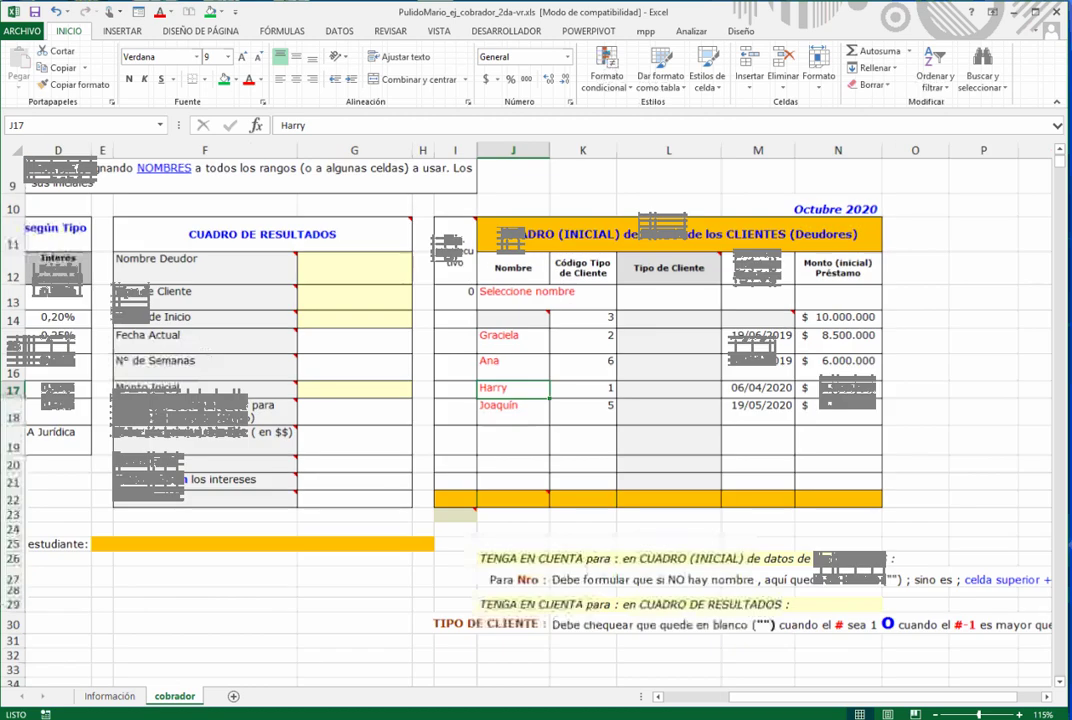
pyautogui.click(256, 208)
pyautogui.press('Left')
pyautogui.press('Left')
pyautogui.press('Left')
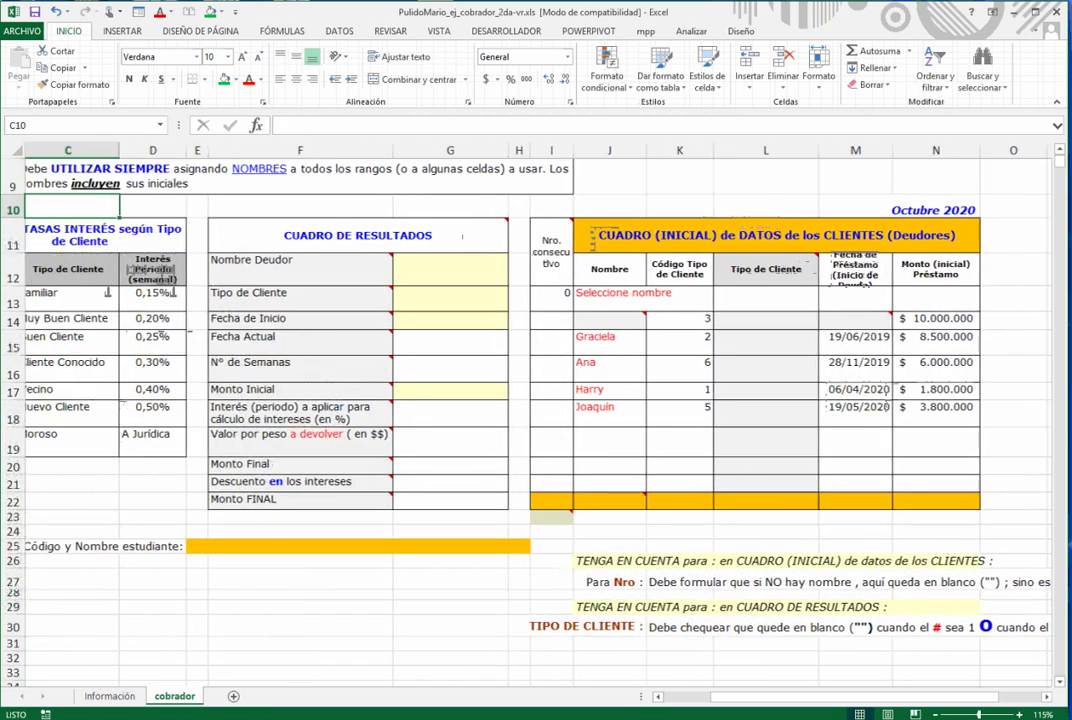
pyautogui.press('Left')
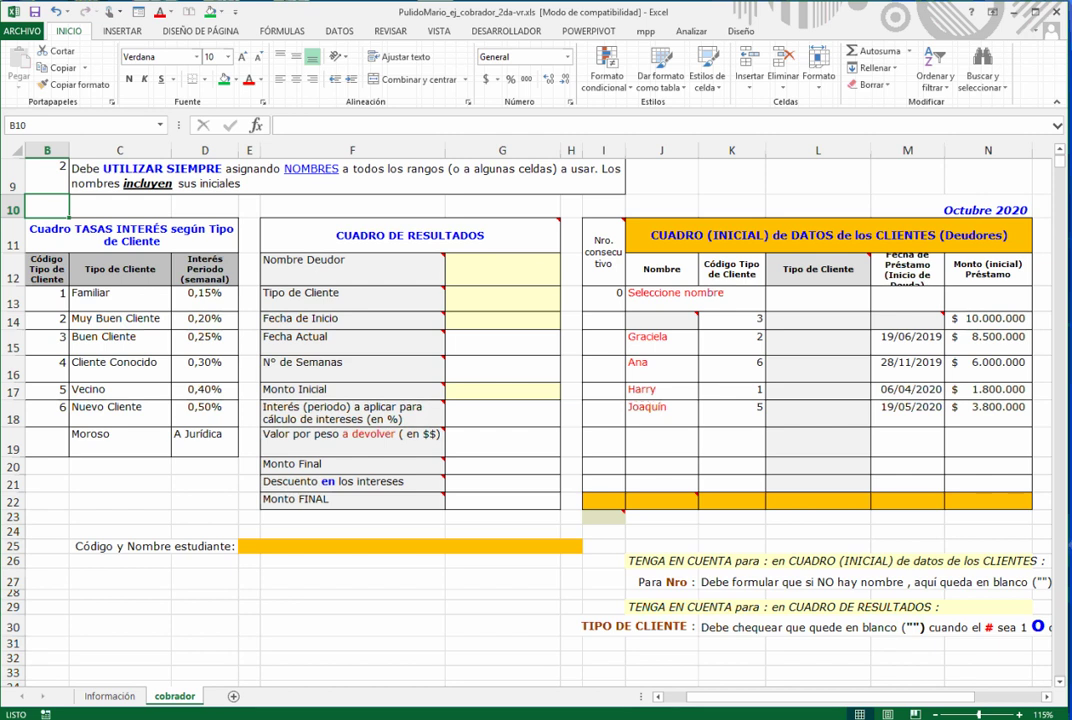
# - Enter the first debtor's name in J14
pyautogui.click(661, 318)
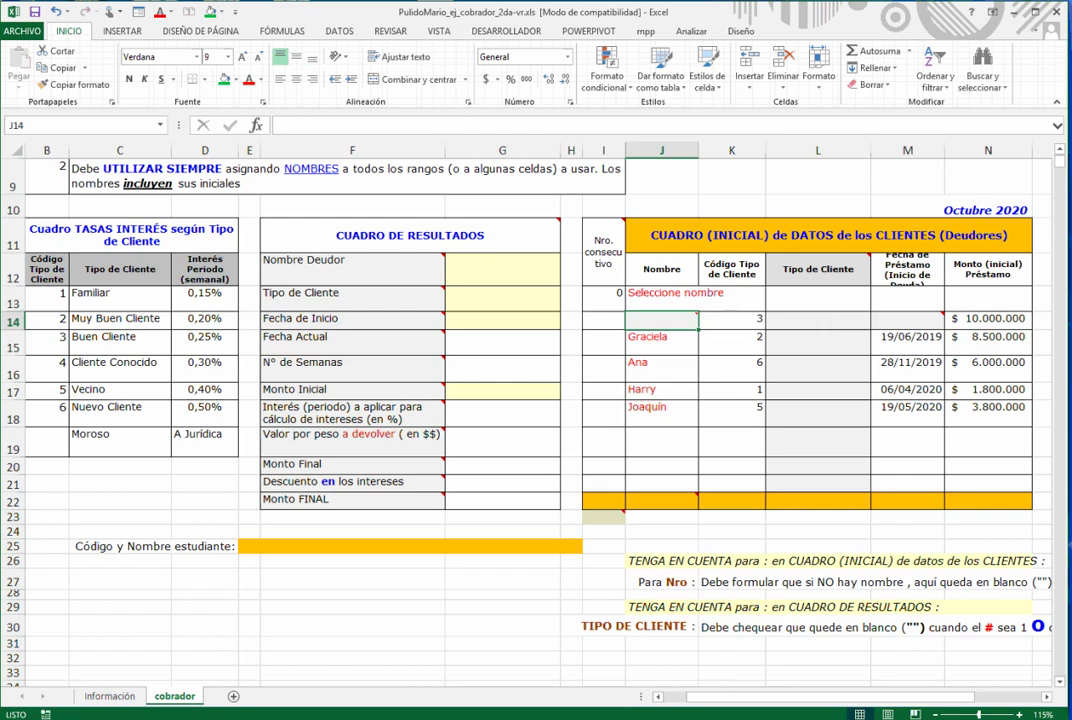
pyautogui.write('Mario')
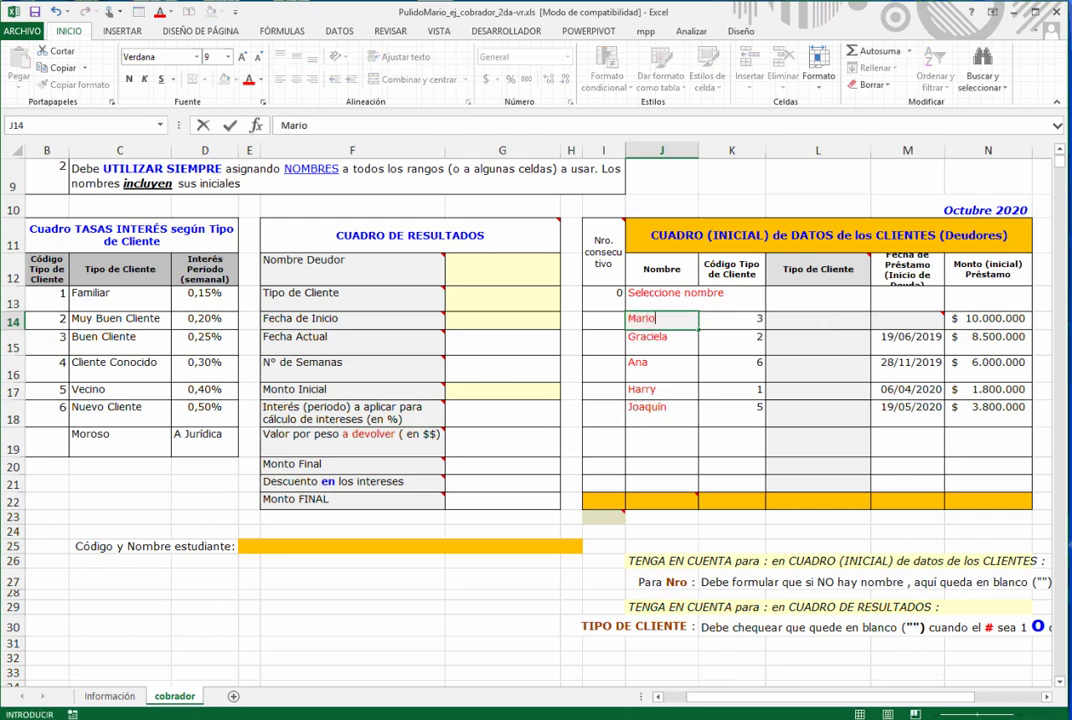
pyautogui.press('Tab')
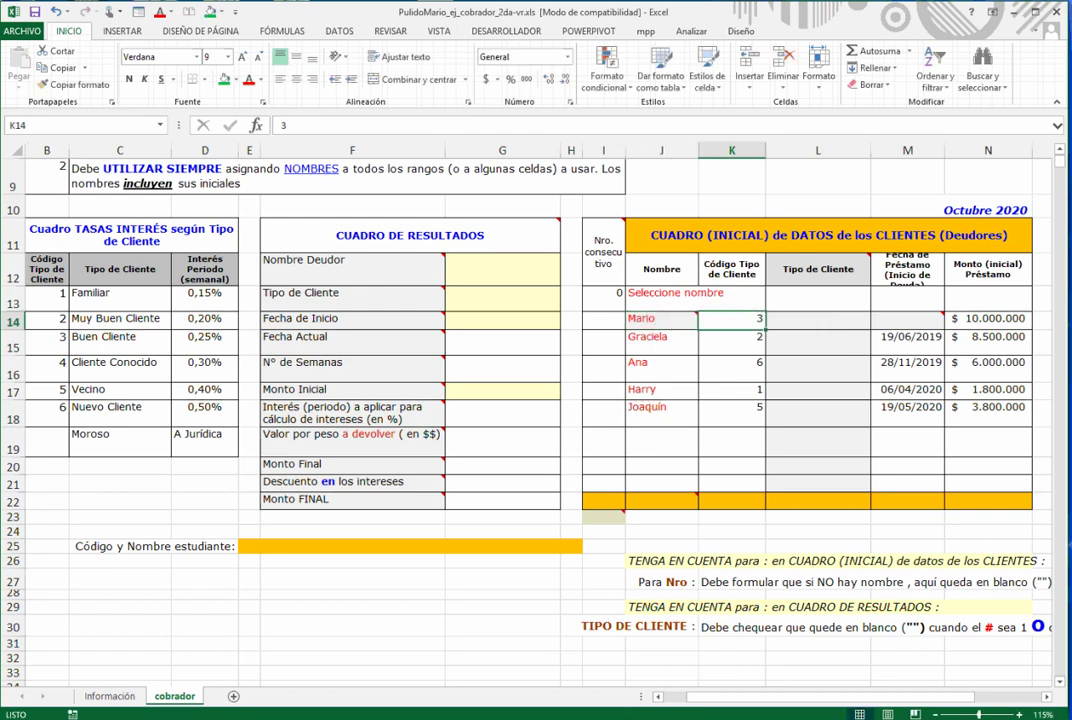
pyautogui.press('Left')
pyautogui.press('Right')
pyautogui.press('Right')
pyautogui.press('Right')
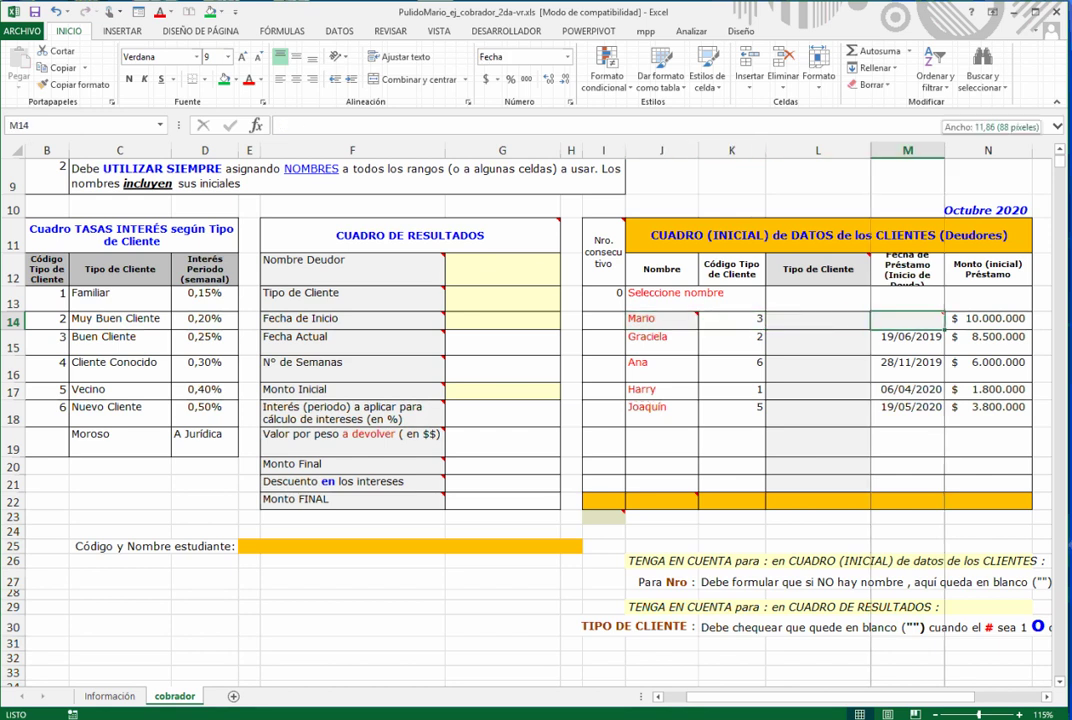
# - Widen column M and make row 12 taller to fit the headers
pyautogui.moveTo(944, 150); pyautogui.dragTo(953, 150)
pyautogui.click(912, 270)
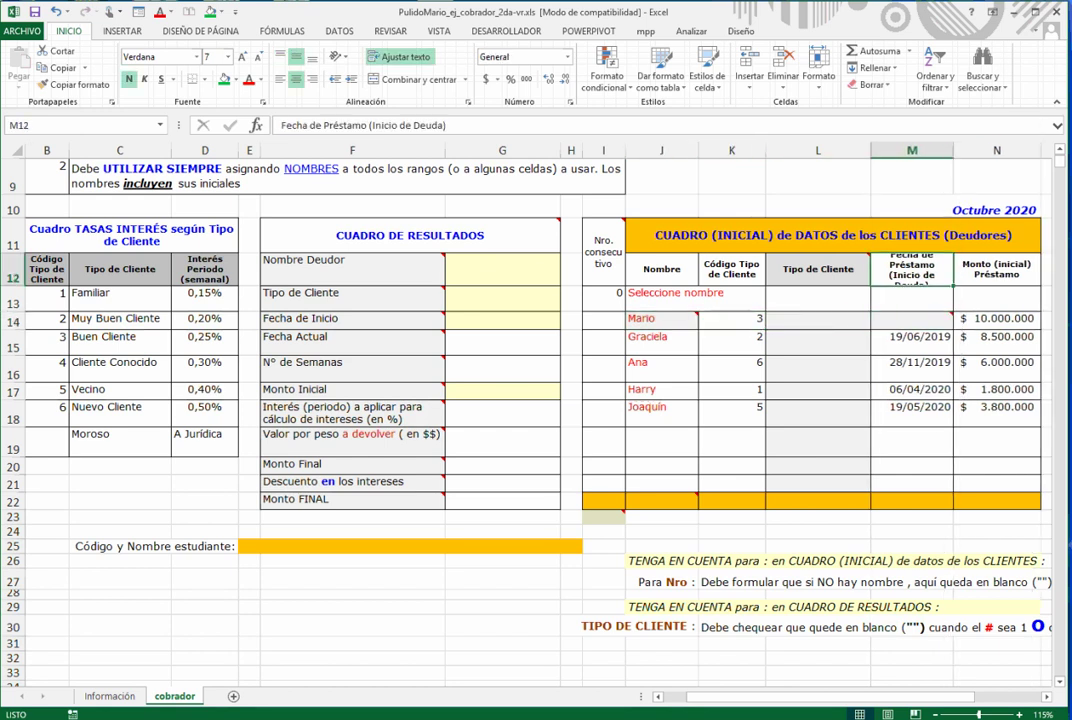
pyautogui.moveTo(12, 286); pyautogui.dragTo(12, 291)
# - Enter the loan date 05/07/2020 in M14
pyautogui.click(912, 325)
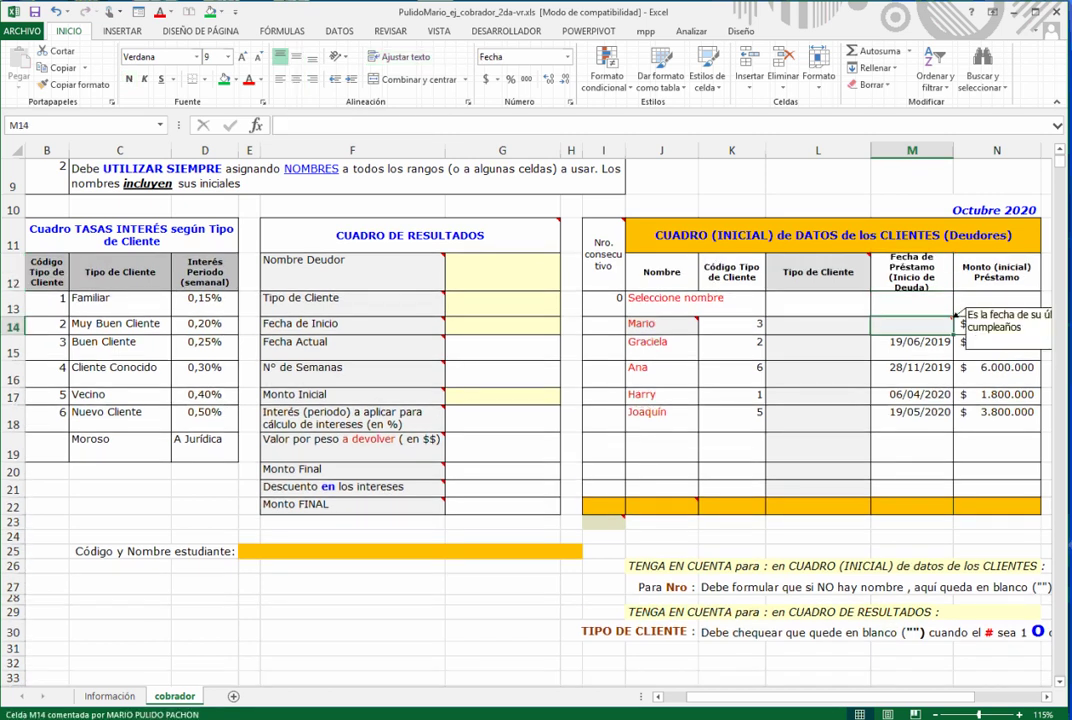
pyautogui.write('05/07/')
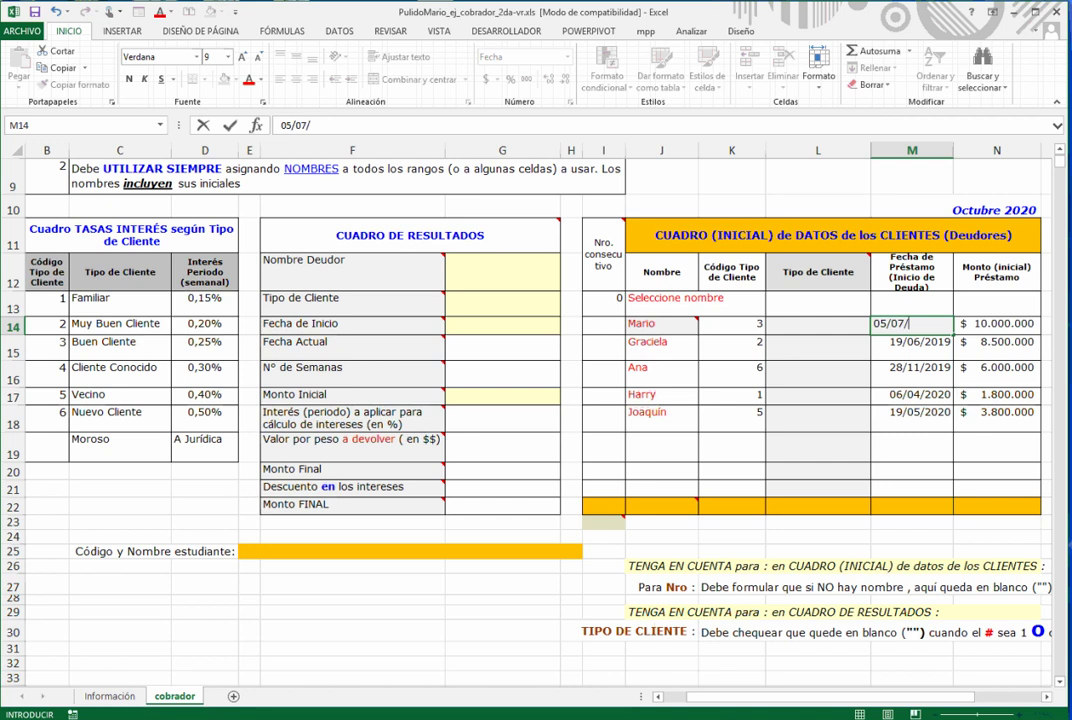
pyautogui.write('2020')
pyautogui.press('Return')
pyautogui.press('Up')
pyautogui.click(818, 325)
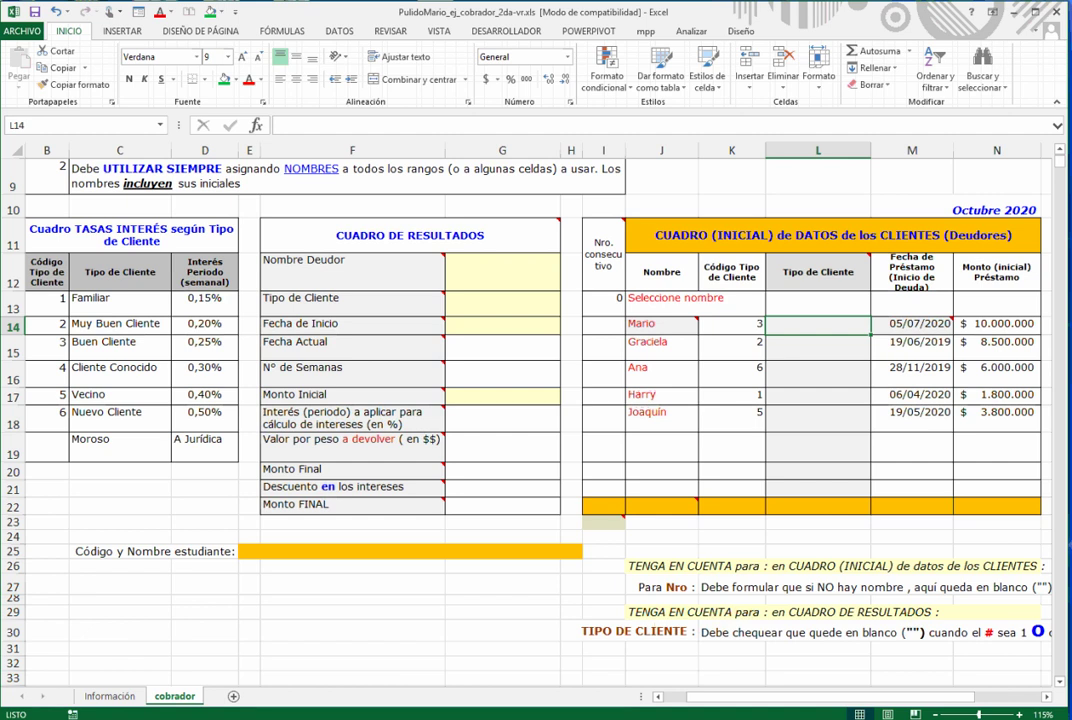
# - Name B13:C18 TtipoCliente_mpp in the Name Box, correcting the capital-L typo
pyautogui.moveTo(732, 325); pyautogui.dragTo(734, 416)
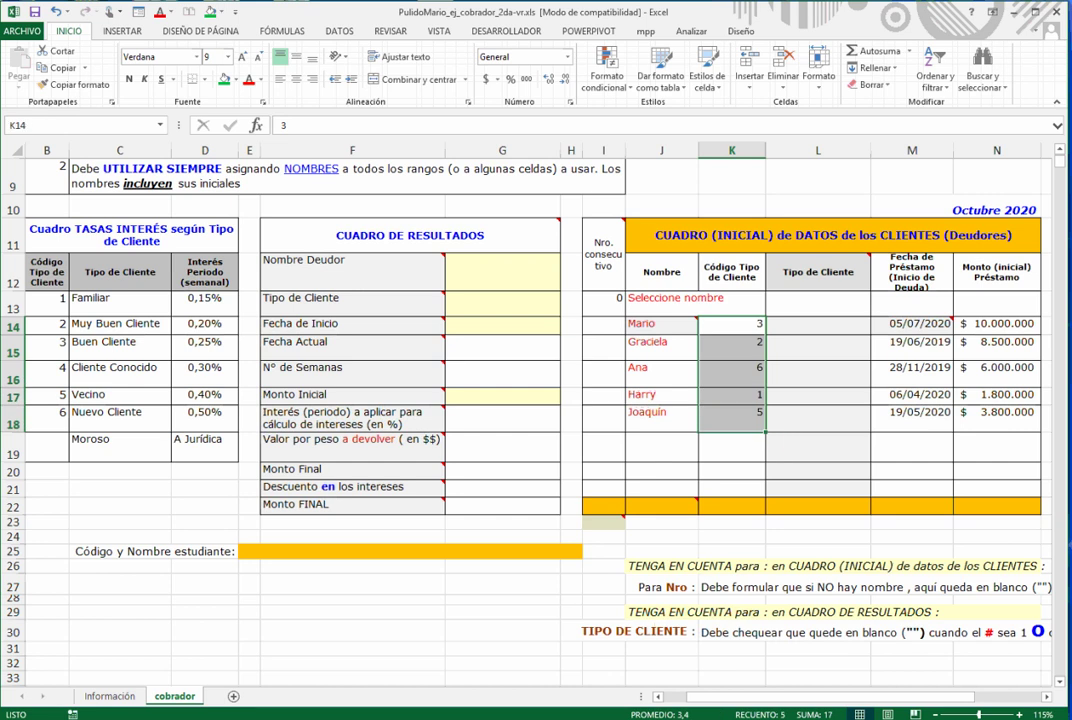
pyautogui.click(120, 325)
pyautogui.moveTo(47, 298); pyautogui.dragTo(160, 416)
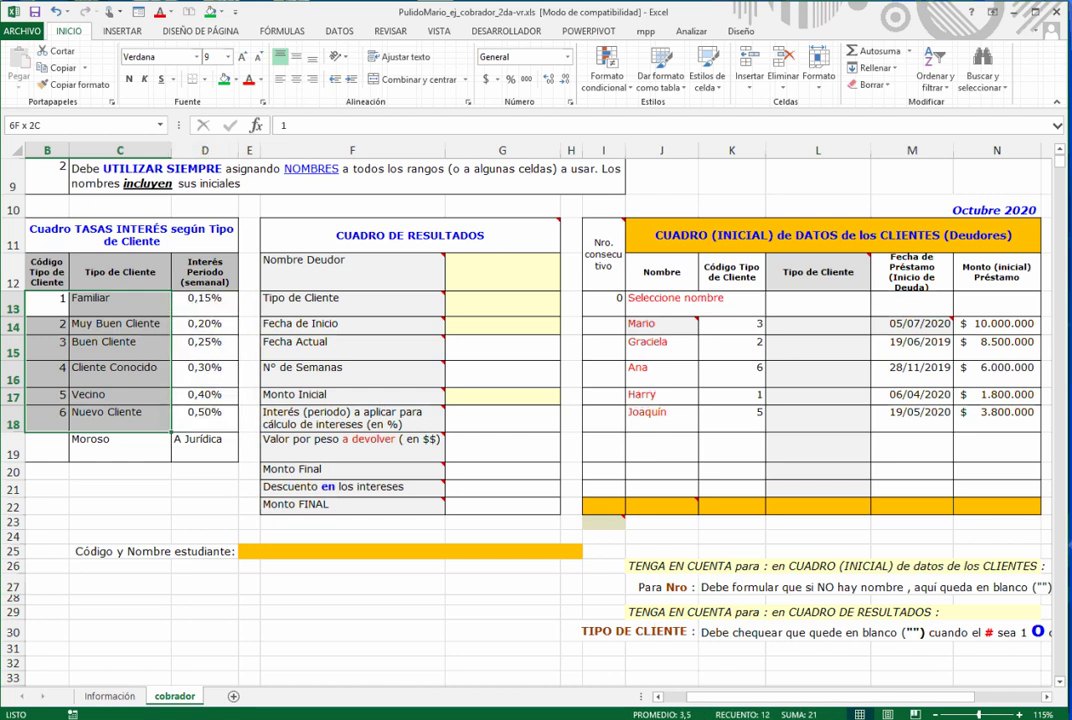
pyautogui.write('TtipoCLiente_mpp')
pyautogui.click(45, 125)
pyautogui.press('BackSpace')
pyautogui.write('l')
pyautogui.press('End')
pyautogui.press('Return')
pyautogui.click(818, 348)
pyautogui.click(818, 325)
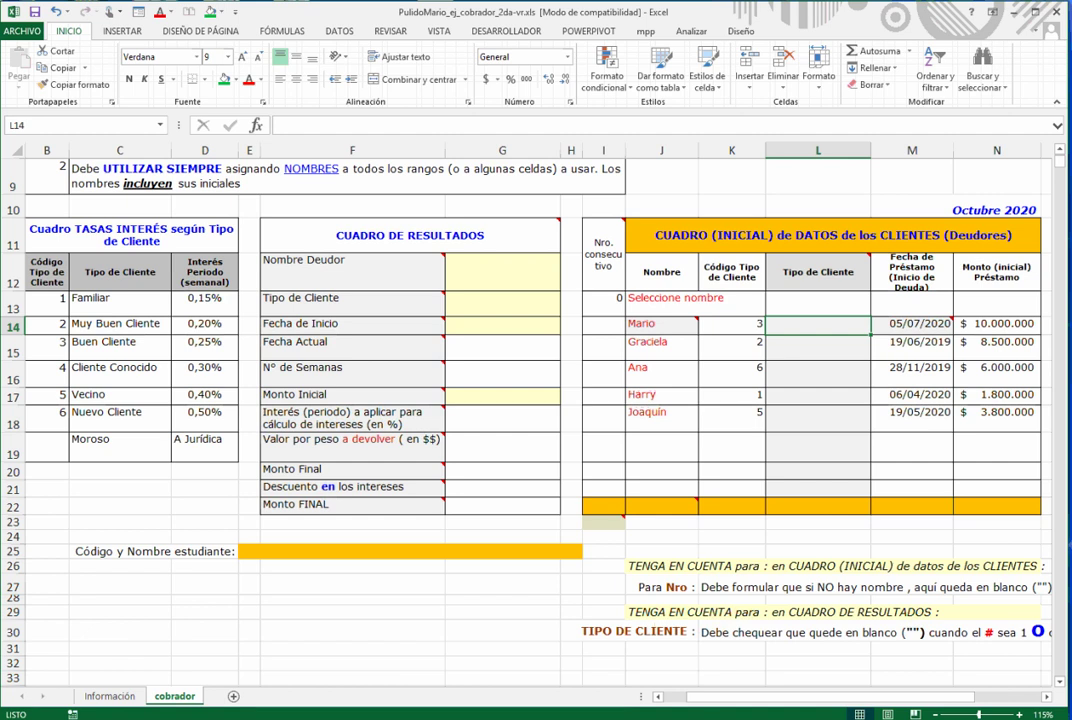
# - Enter =BUSCARV(K14;TtipoCliente_mpp;2;falso) in L14 to look up the client type
pyautogui.hotkey('shift', 'F3')
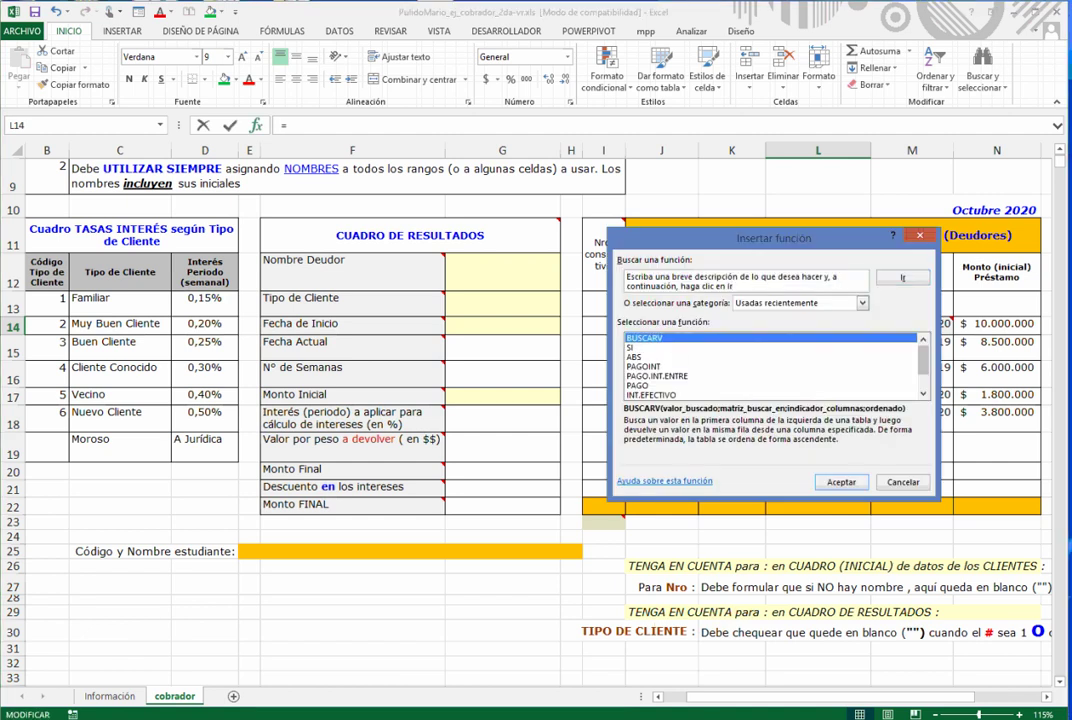
pyautogui.press('Return')
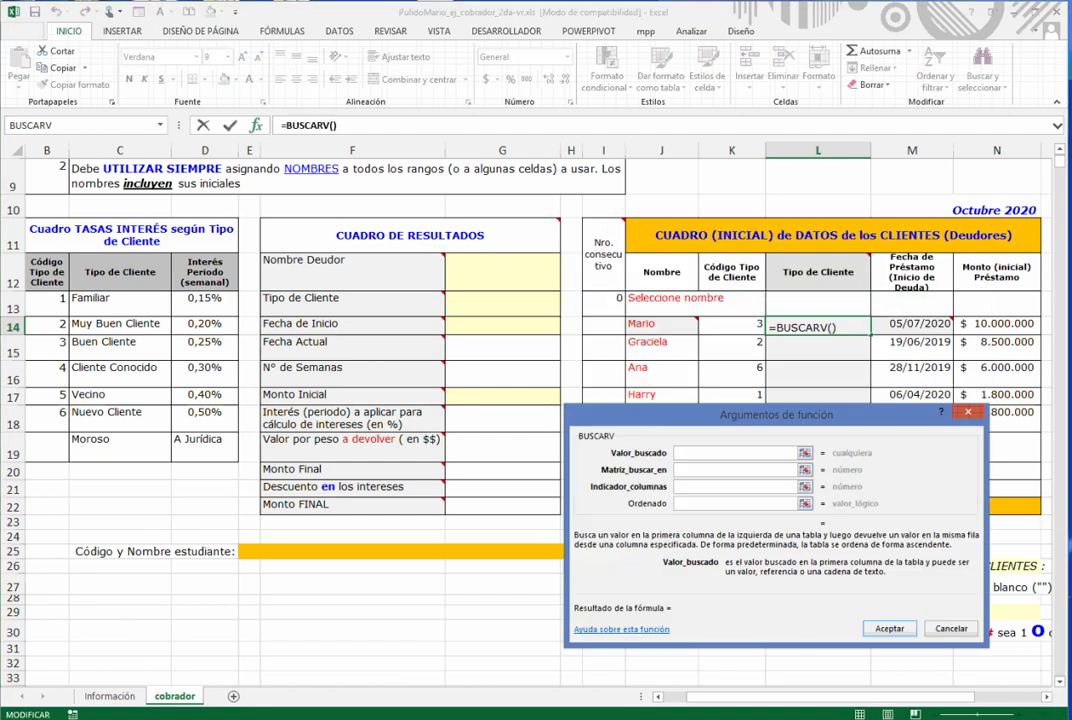
pyautogui.write('K14')
pyautogui.press('Tab')
pyautogui.press('F3')
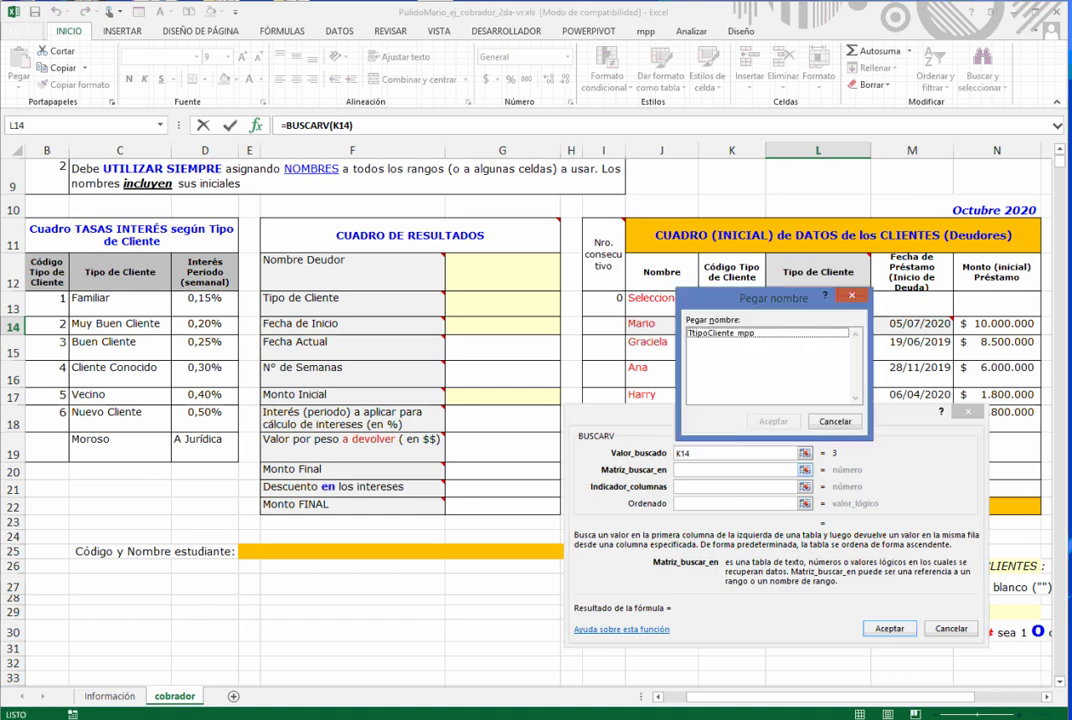
pyautogui.press('Return')
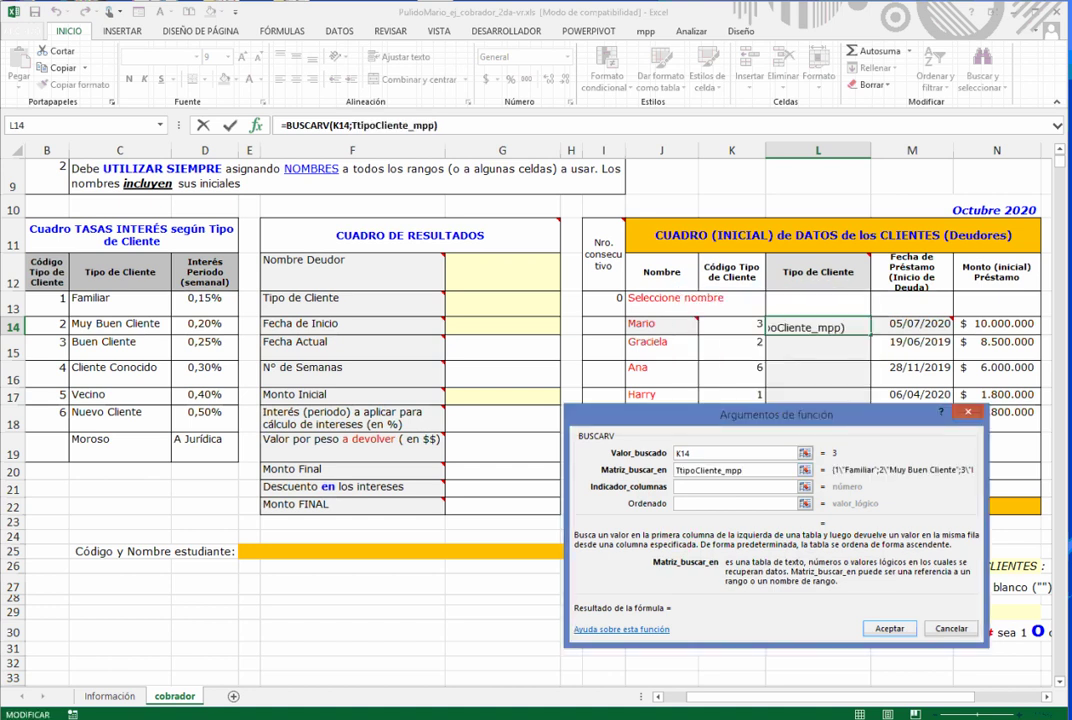
pyautogui.press('Tab')
pyautogui.write('2')
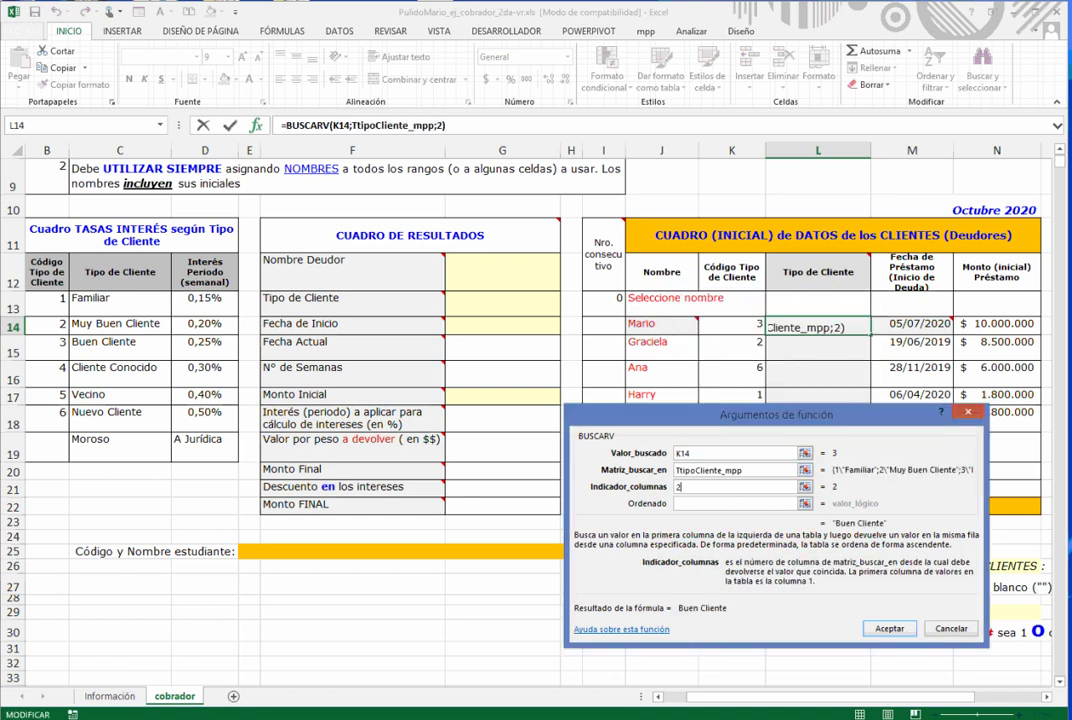
pyautogui.press('Tab')
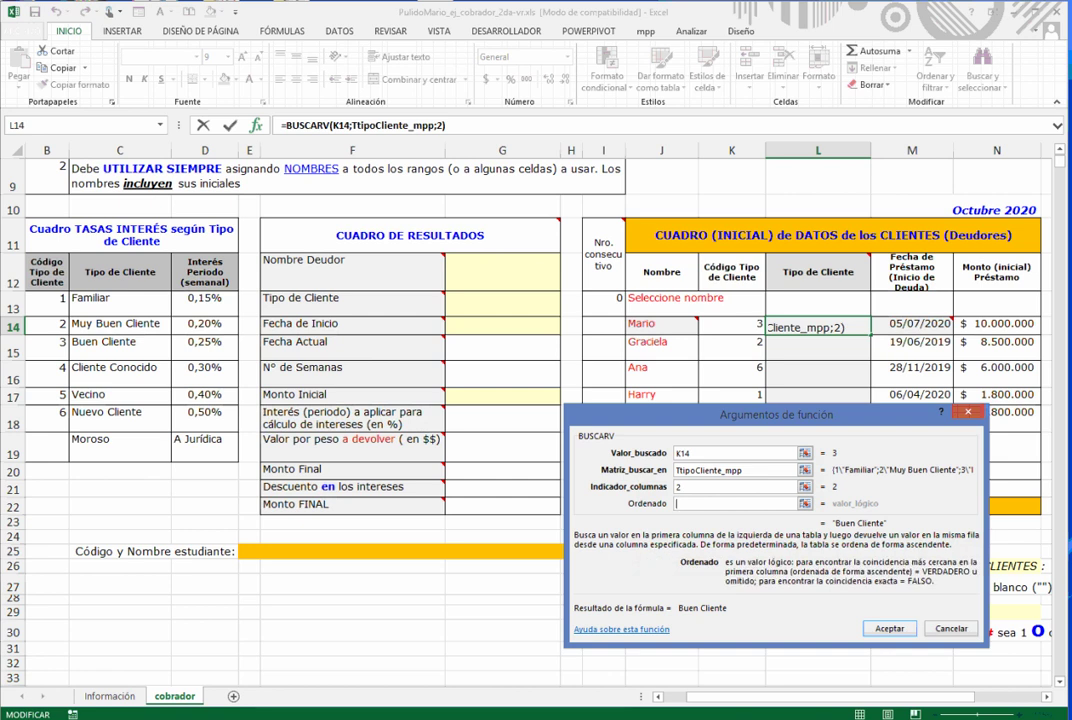
pyautogui.write('falso')
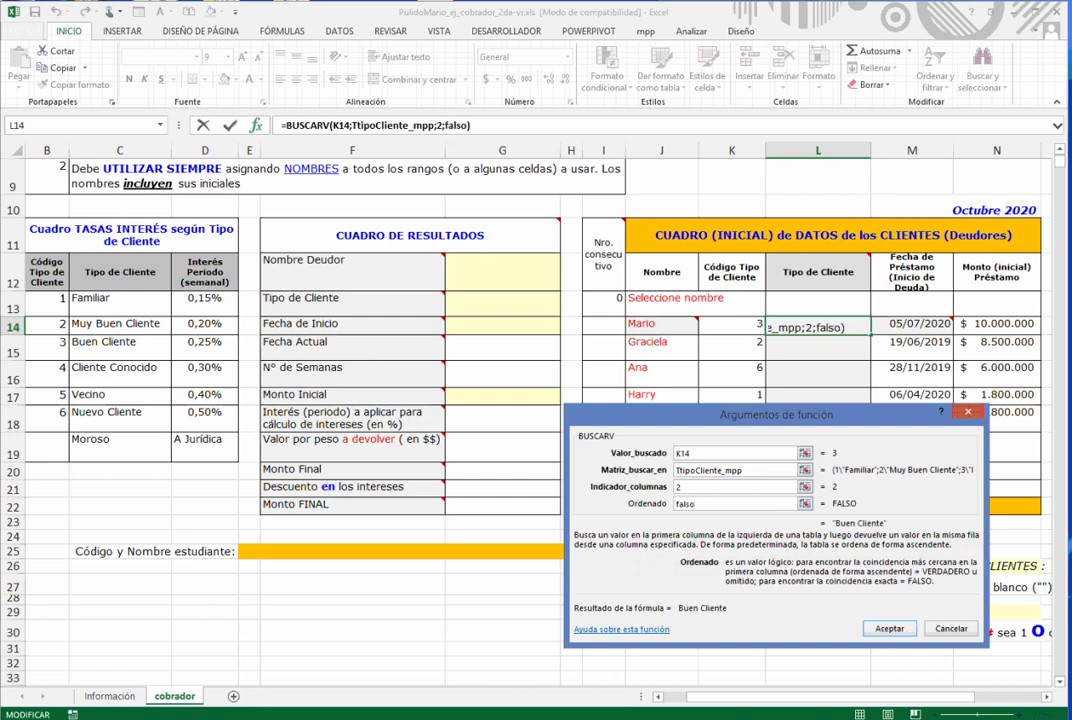
pyautogui.press('Return')
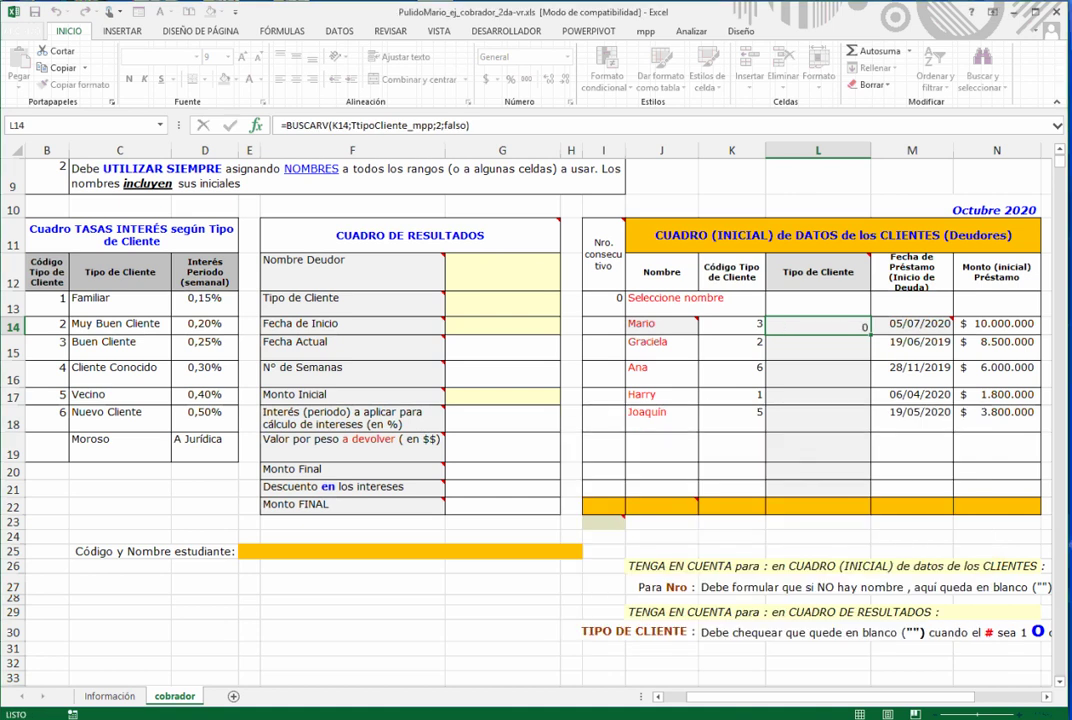
# - Fill the L14 lookup down to L21 and check row 19's #N/A formula
pyautogui.moveTo(870, 332); pyautogui.dragTo(830, 492)
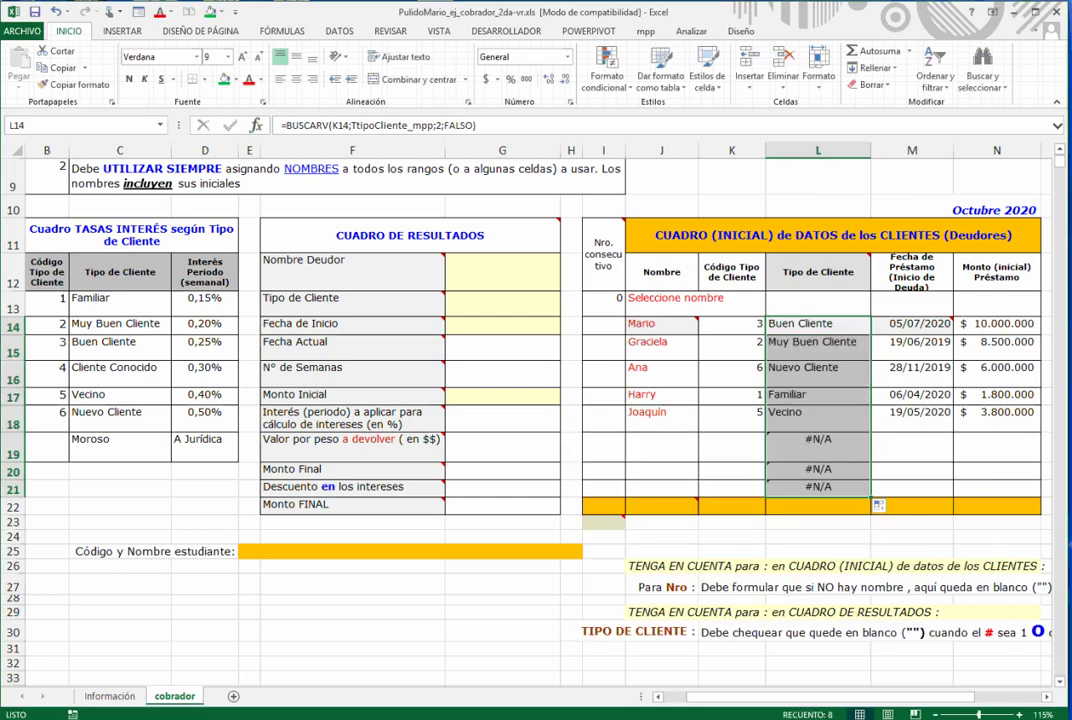
pyautogui.press('Down')
pyautogui.press('Down')
pyautogui.press('Down')
pyautogui.press('Down')
pyautogui.press('Down')
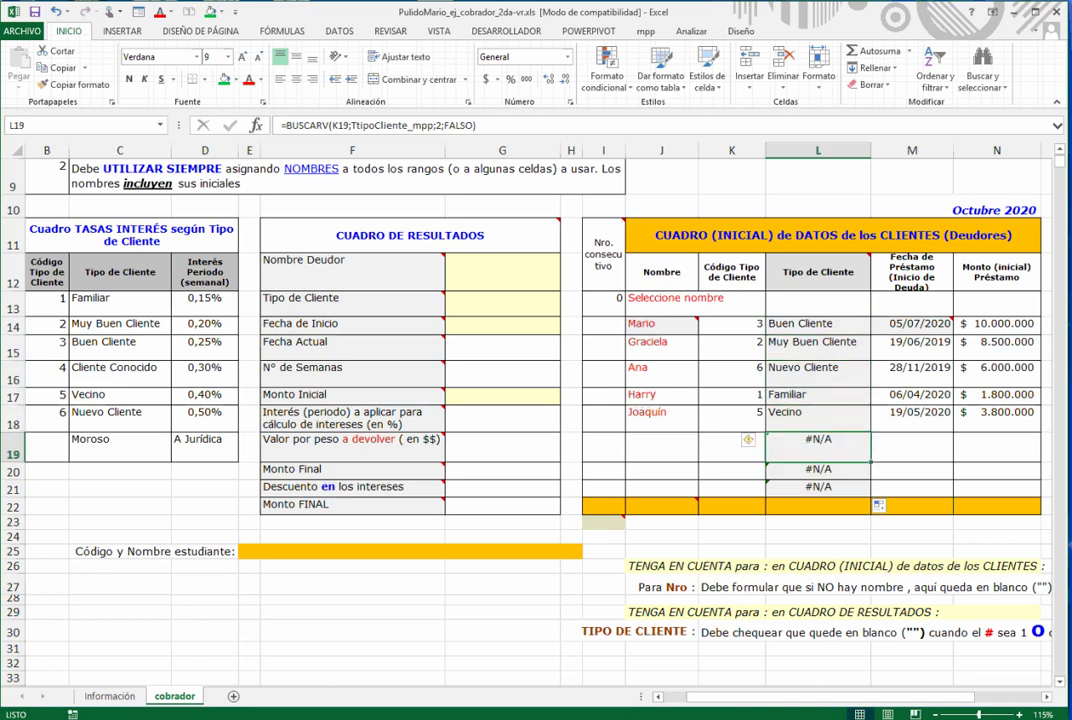
pyautogui.press('F2')
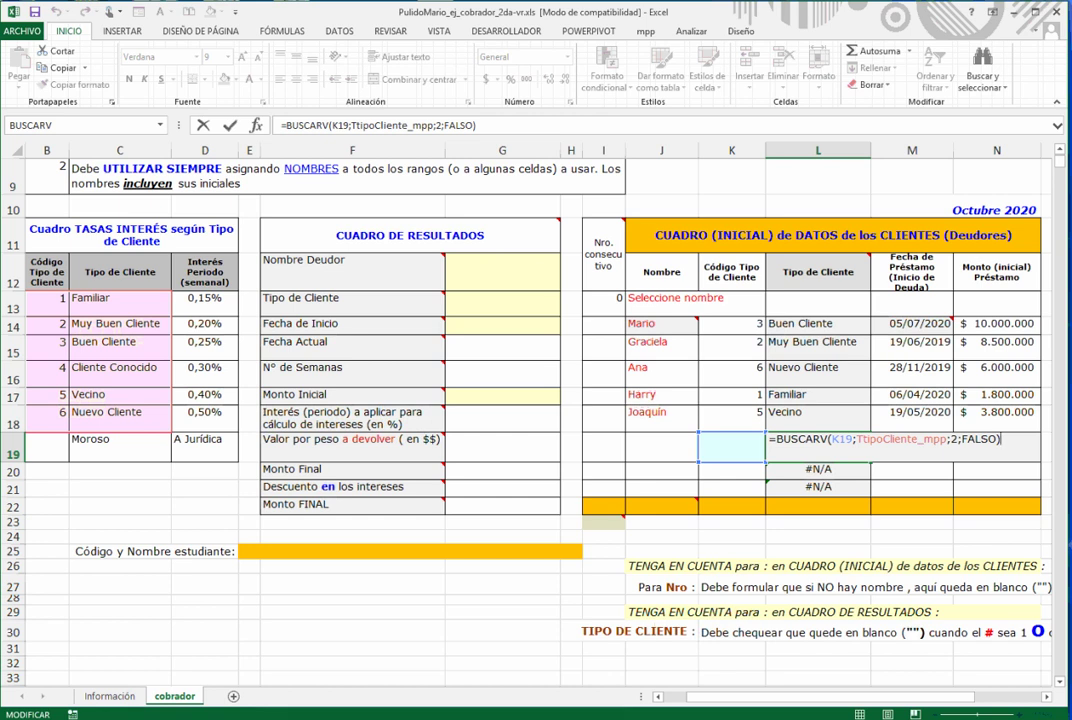
pyautogui.press('Escape')
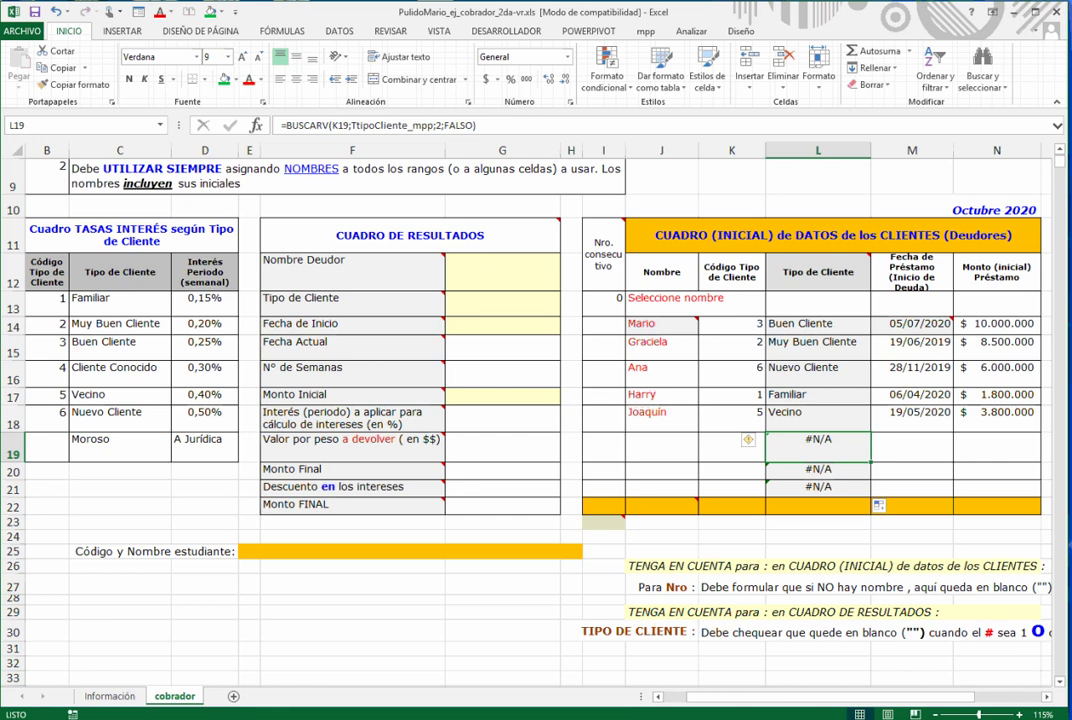
# - Review the CUADRO DE RESULTADOS table and return to Nro. consecutivo cell I14
pyautogui.moveTo(410, 236); pyautogui.dragTo(470, 506)
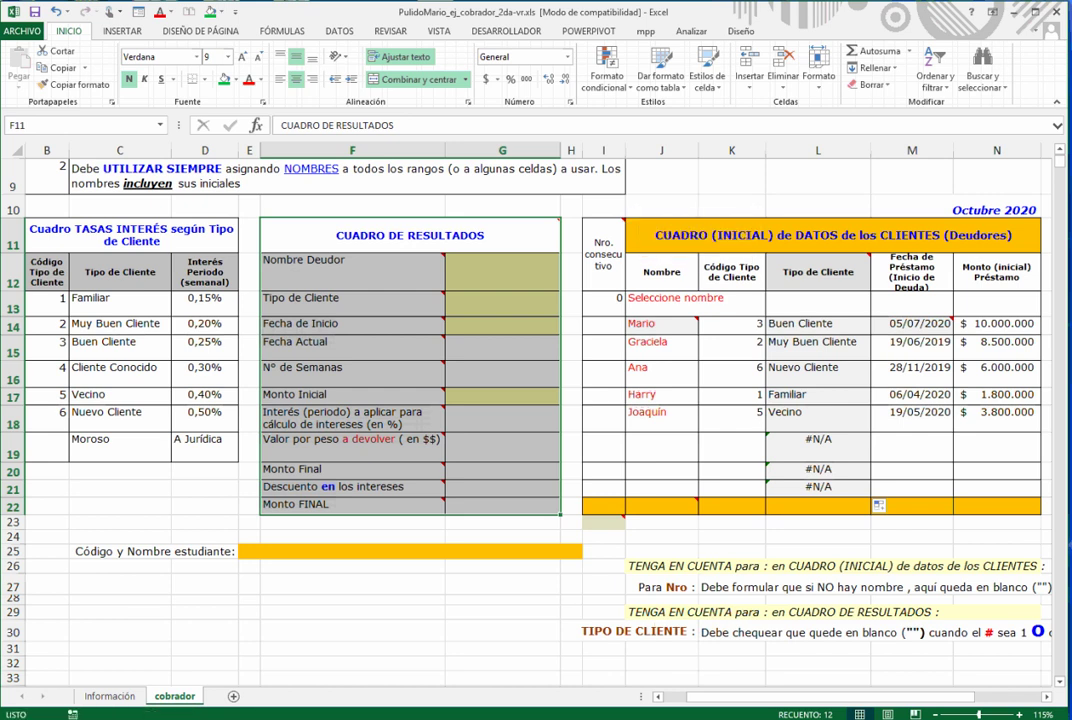
pyautogui.click(604, 323)
pyautogui.moveTo(627, 216)
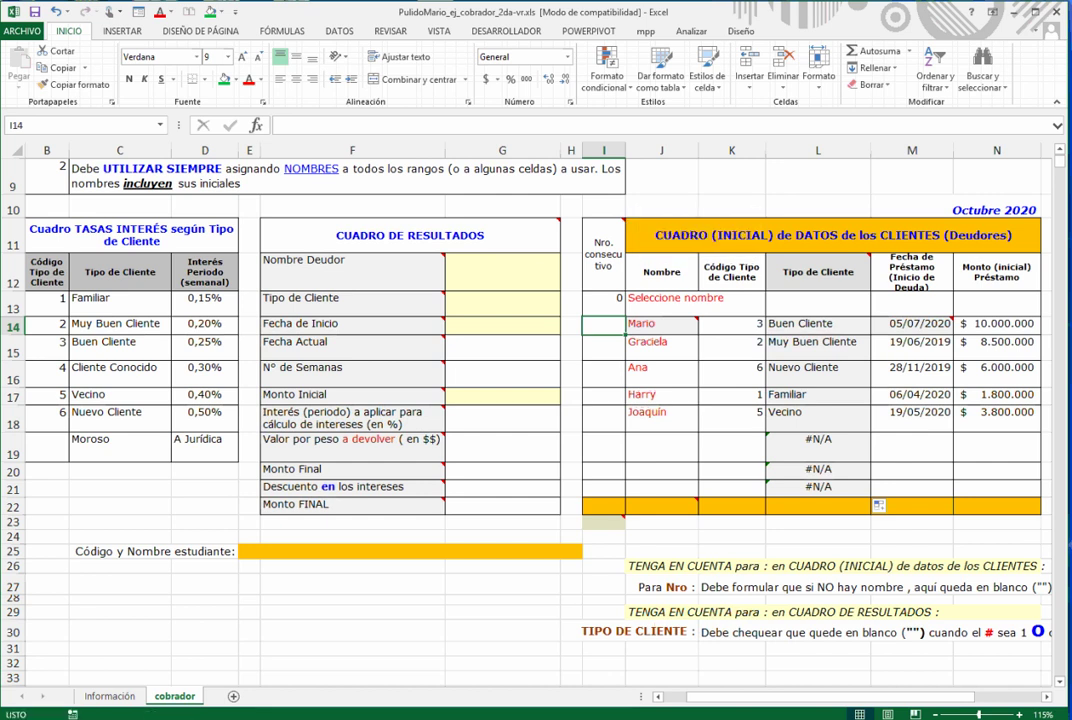
pyautogui.click(912, 537)
pyautogui.press('Right')
pyautogui.press('Right')
pyautogui.press('Right')
pyautogui.press('Right')
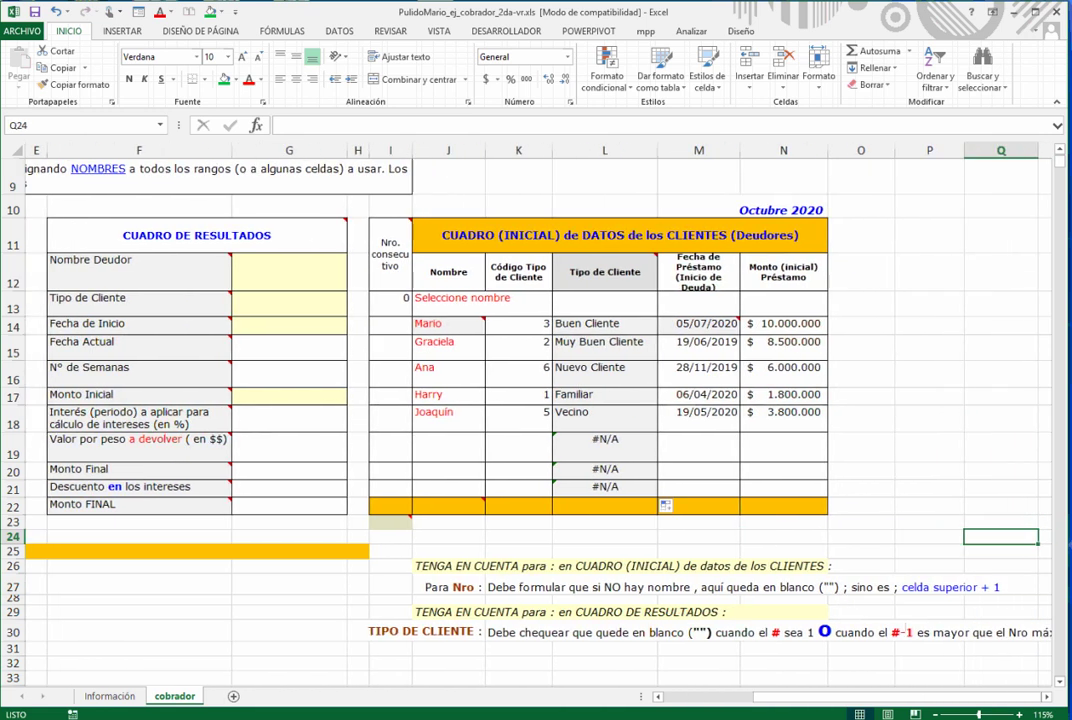
pyautogui.scroll(-2, 540, 400)
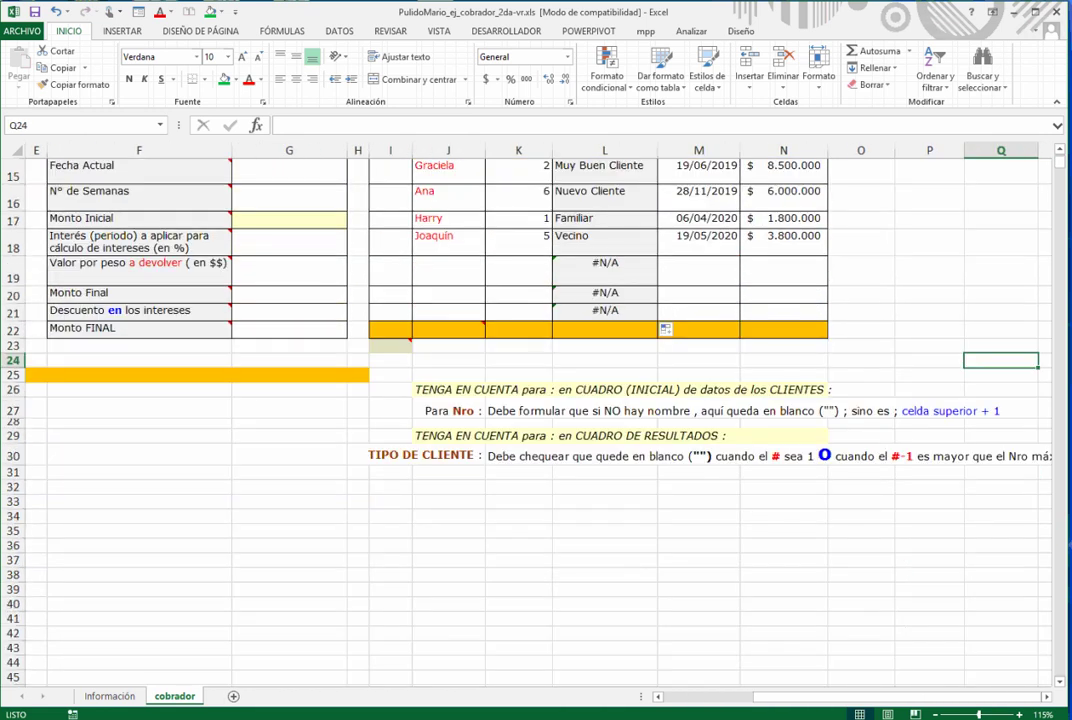
pyautogui.scroll(1, 540, 400)
pyautogui.click(390, 231)
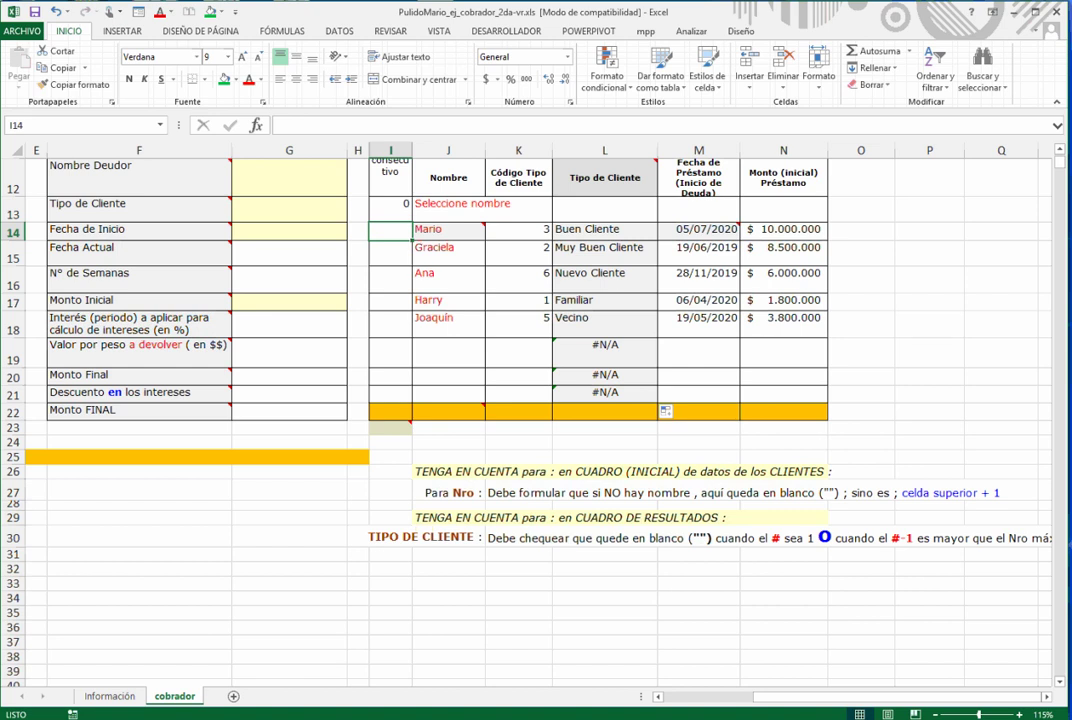
# - Enter =SI(J14="";"";I13+1) in I14 using the SI function arguments
pyautogui.hotkey('shift', 'F3')
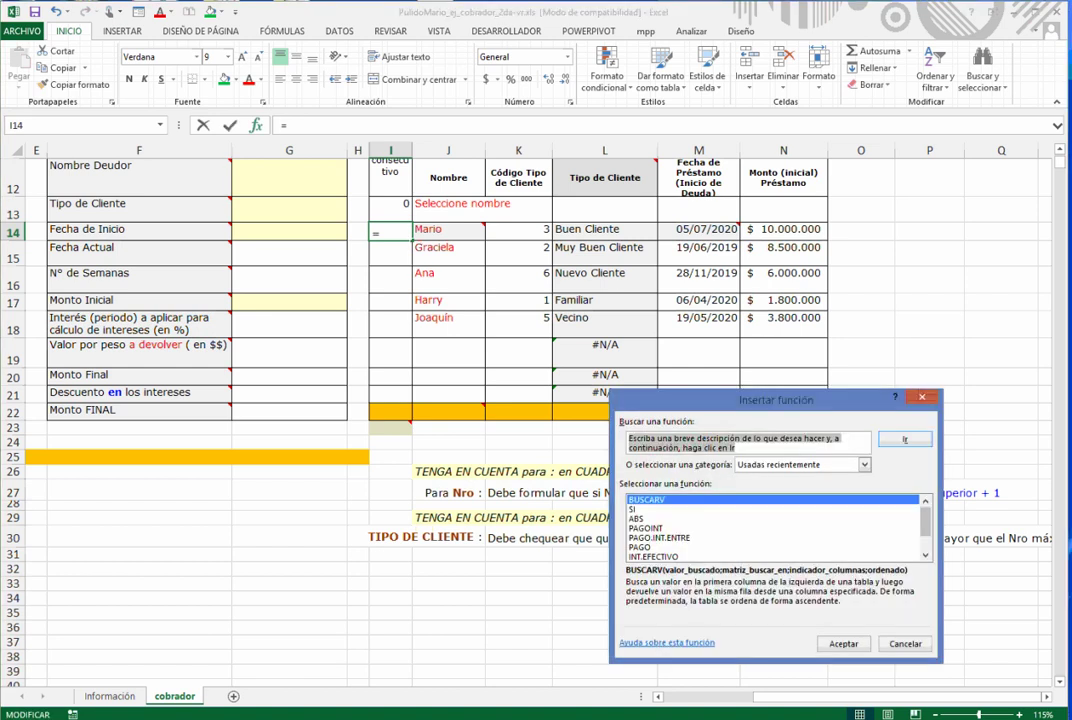
pyautogui.doubleClick(634, 509)
pyautogui.moveTo(745, 424); pyautogui.dragTo(798, 198)
pyautogui.write('J14')
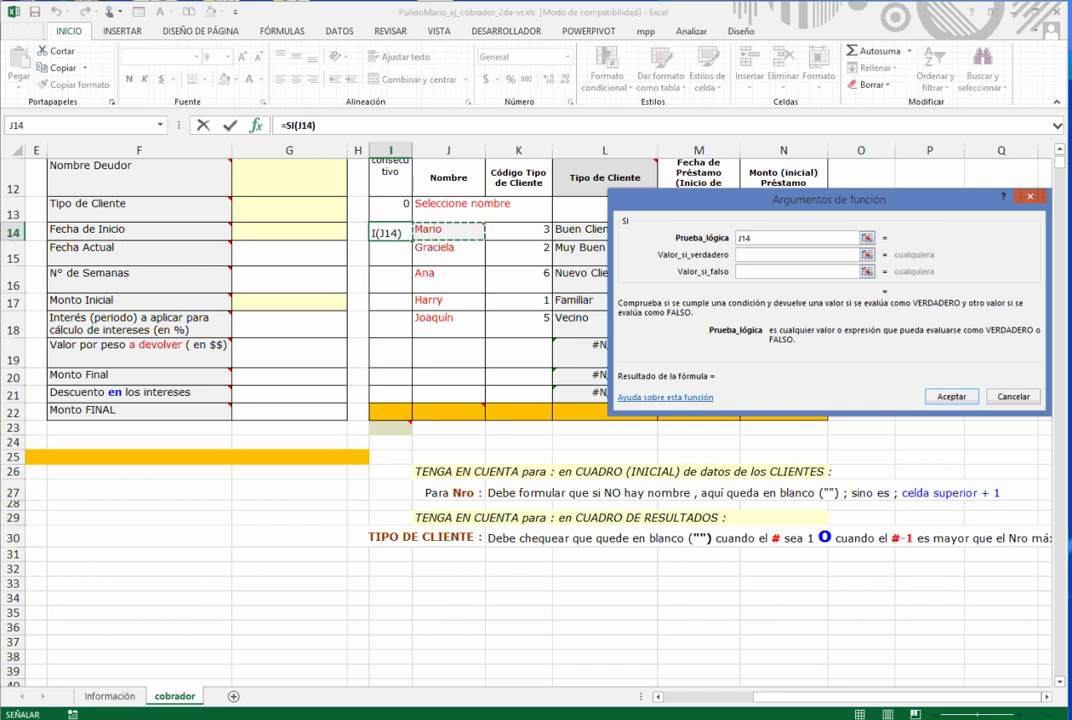
pyautogui.write('=""')
pyautogui.write('""')
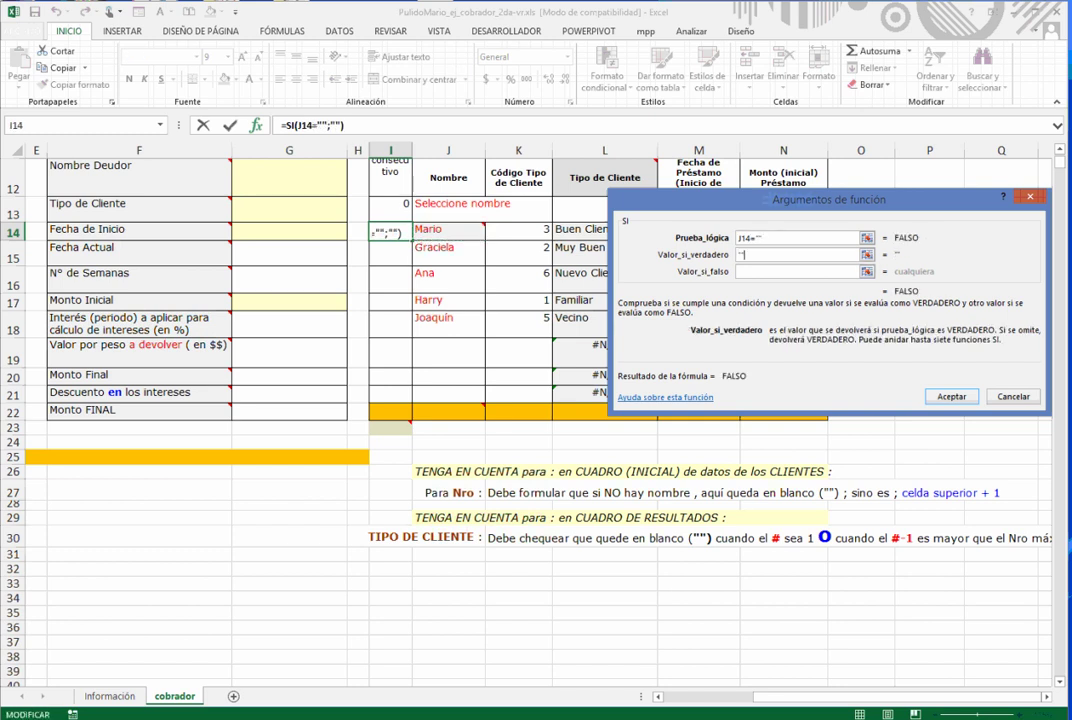
pyautogui.press('Tab')
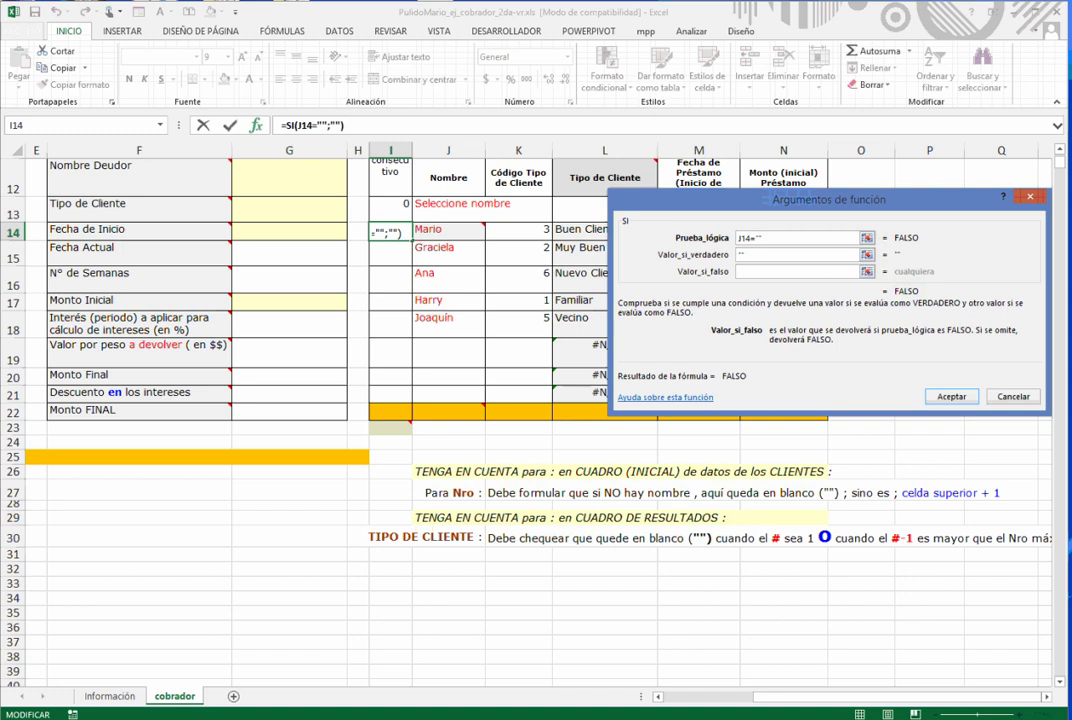
pyautogui.click(390, 209)
pyautogui.write('+1')
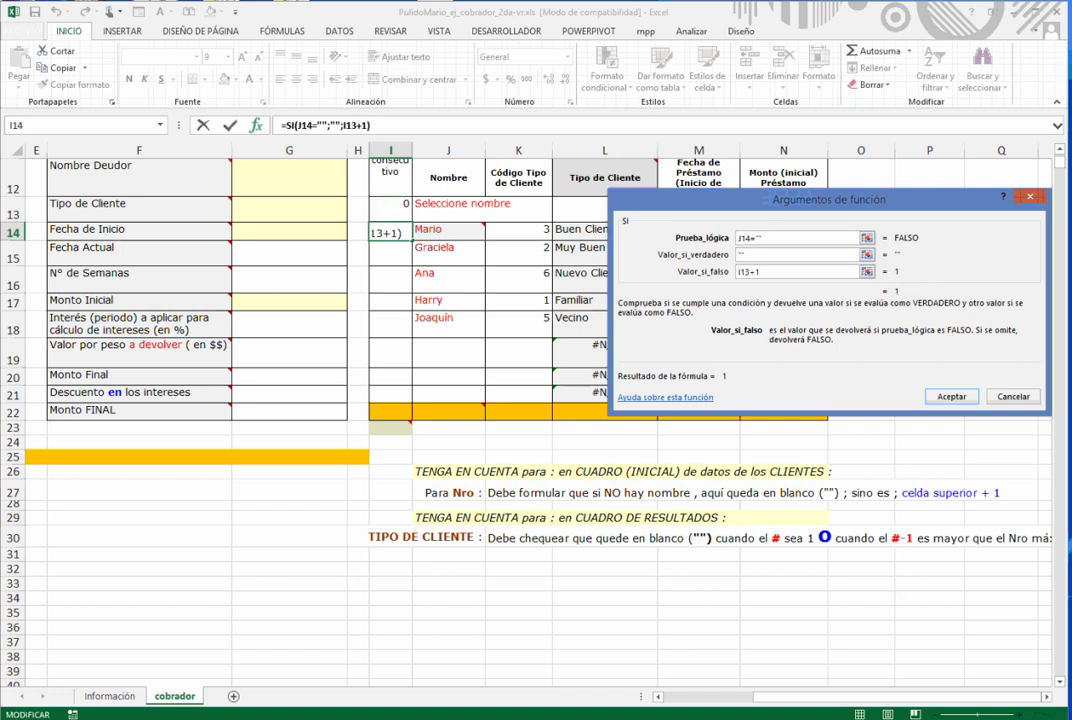
pyautogui.press('Return')
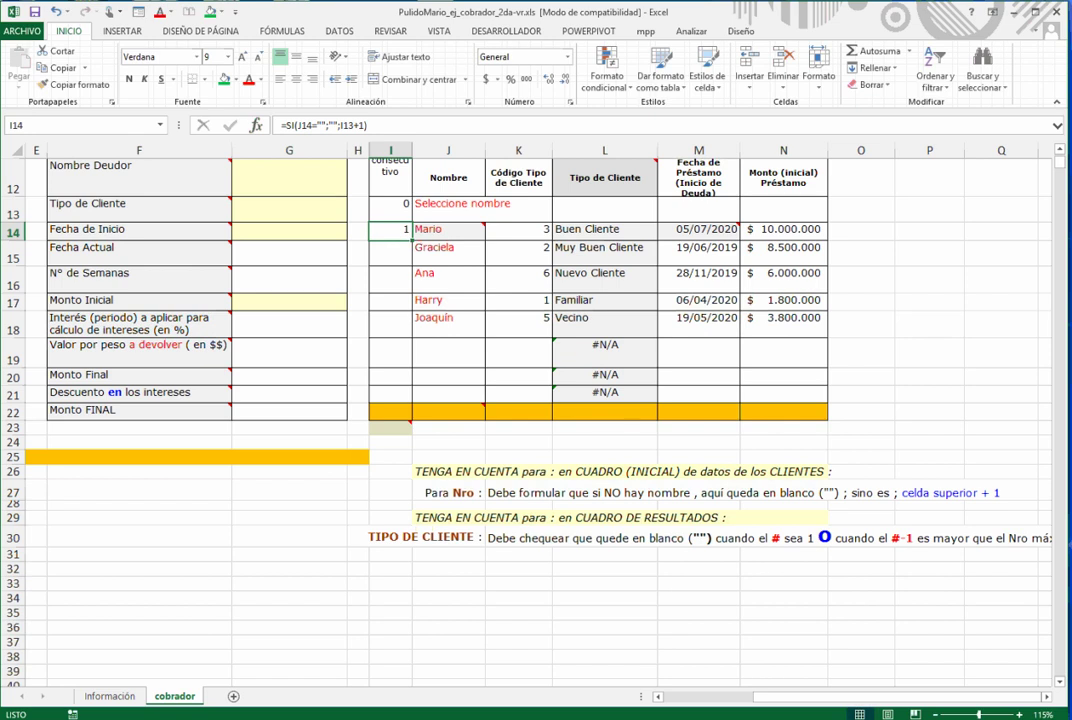
# - Copy the numbering formula down to I21 and set its font size to 11
pyautogui.moveTo(390, 209); pyautogui.dragTo(390, 281)
pyautogui.click(390, 231)
pyautogui.moveTo(411, 238); pyautogui.dragTo(405, 398)
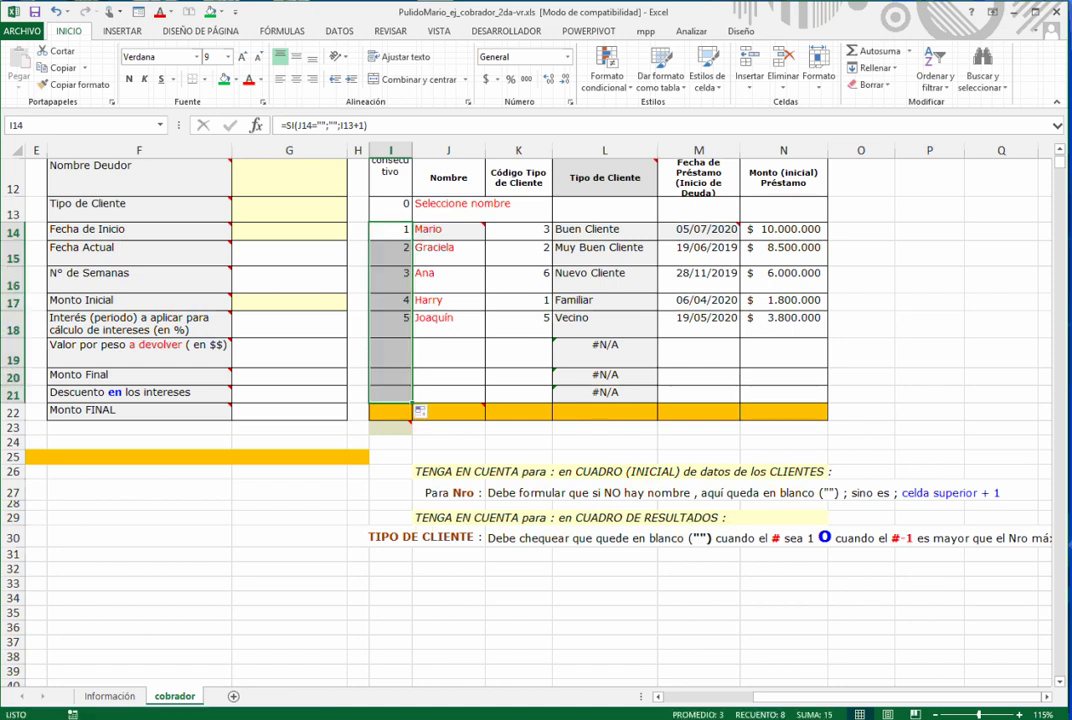
pyautogui.doubleClick(242, 57)
# - Check the I15 and I19 formulas, then confirm numbering with a temporary test name in J19
pyautogui.doubleClick(386, 251)
pyautogui.press('Escape')
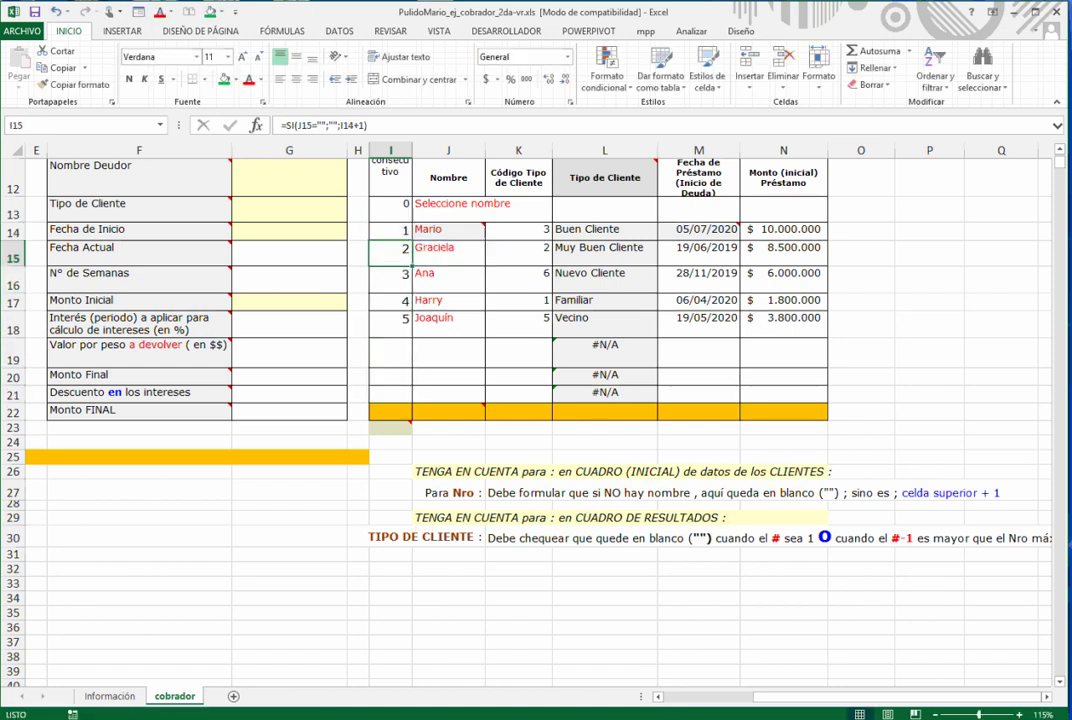
pyautogui.doubleClick(389, 353)
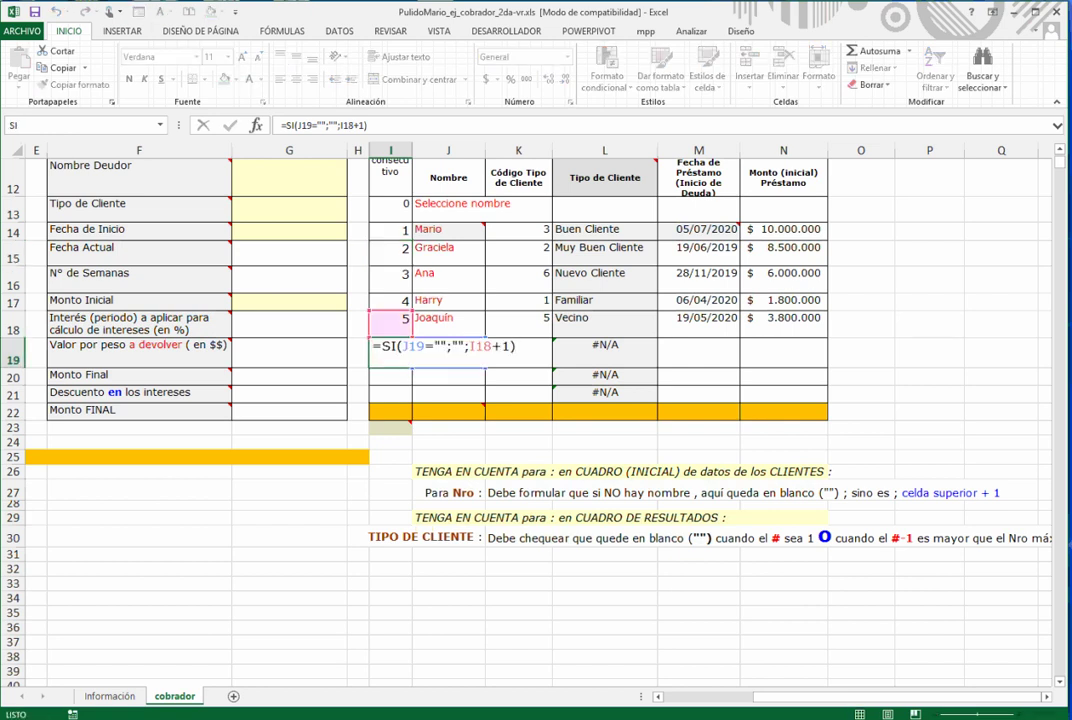
pyautogui.press('Escape')
pyautogui.click(448, 353)
pyautogui.write('gdgd')
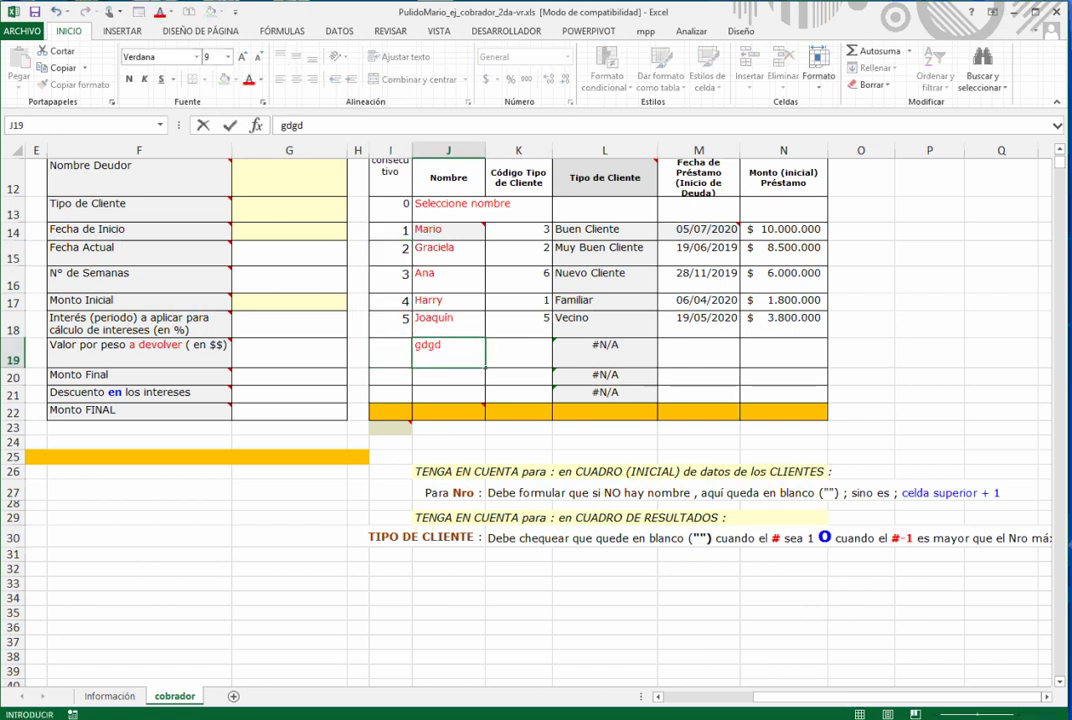
pyautogui.hotkey('ctrl', 'Return')
pyautogui.press('Delete')
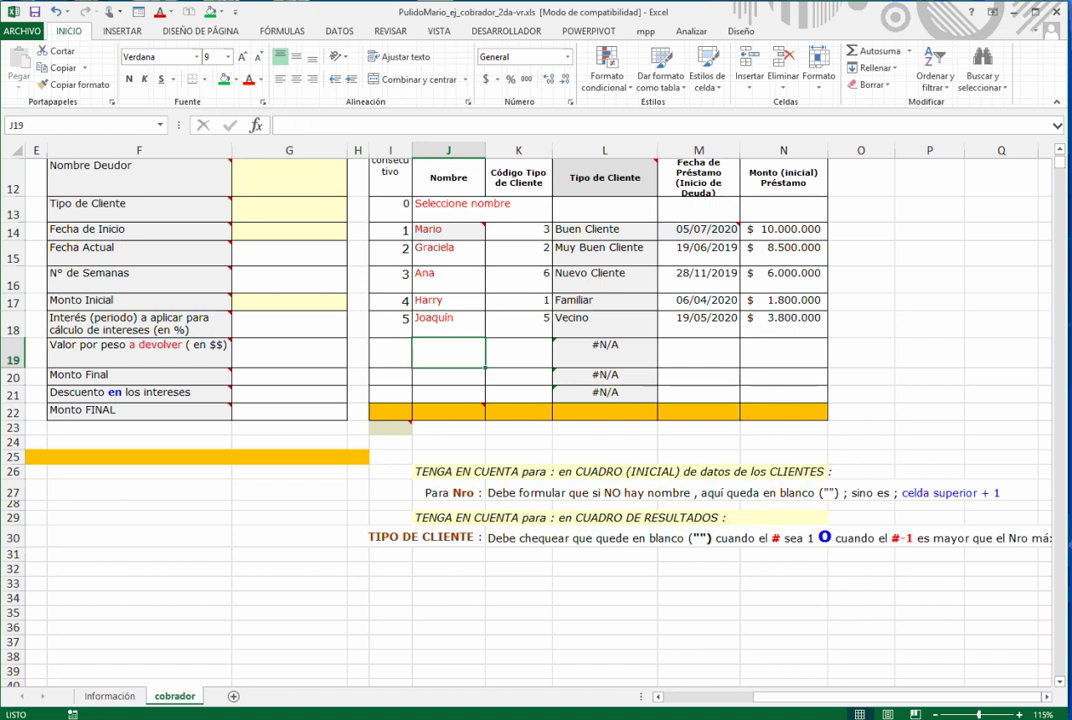
pyautogui.click(390, 353)
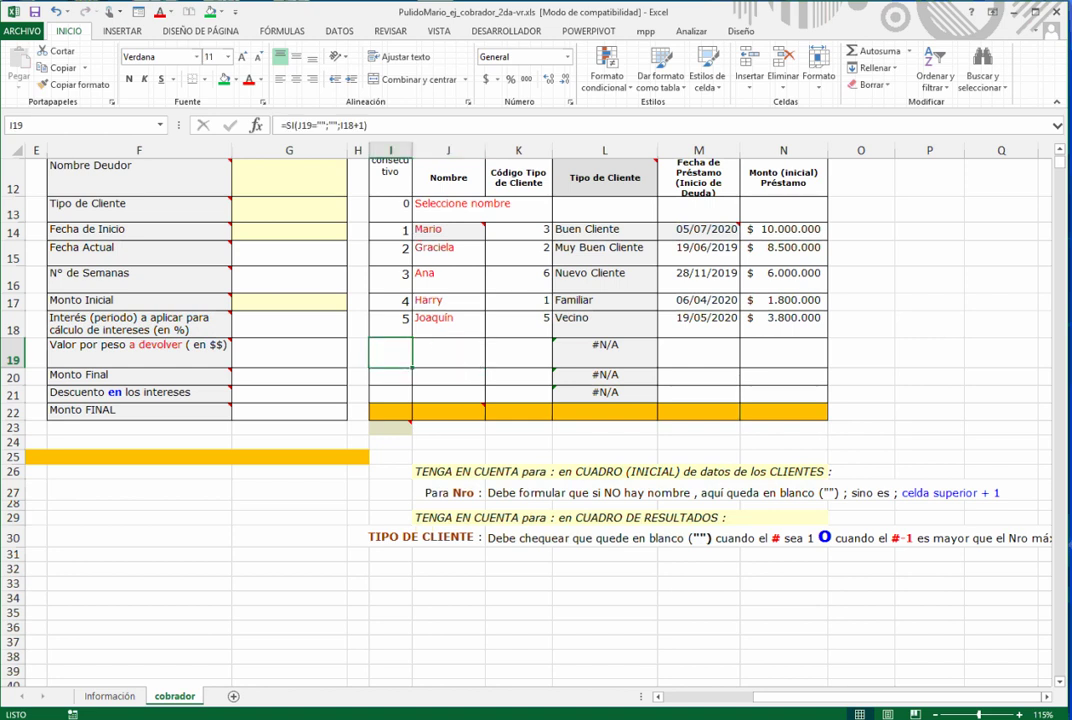
pyautogui.moveTo(487, 402)
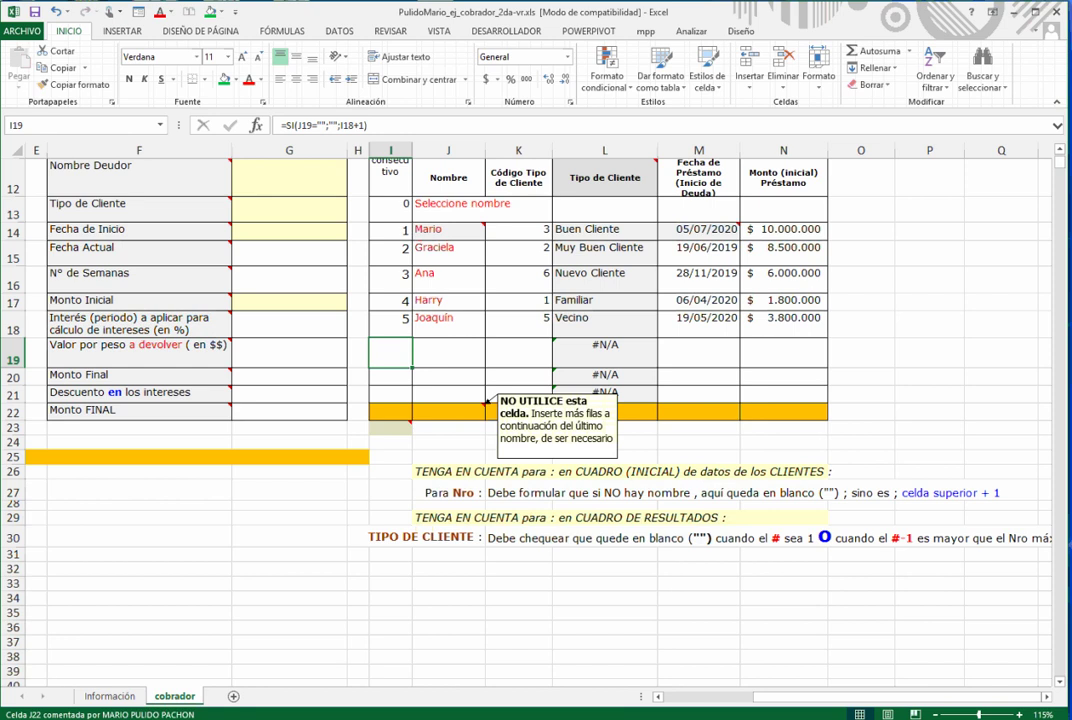
pyautogui.scroll(1, 487, 402)
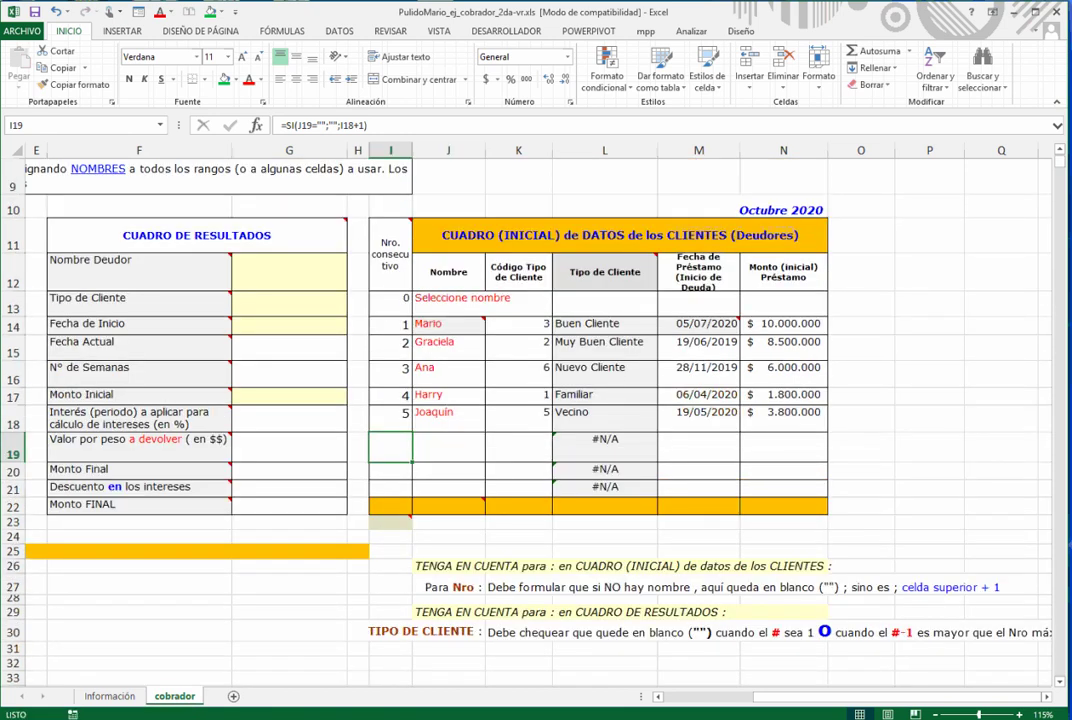
pyautogui.moveTo(390, 446); pyautogui.dragTo(790, 595)
pyautogui.scroll(-1, 783, 450)
pyautogui.scroll(2, 783, 450)
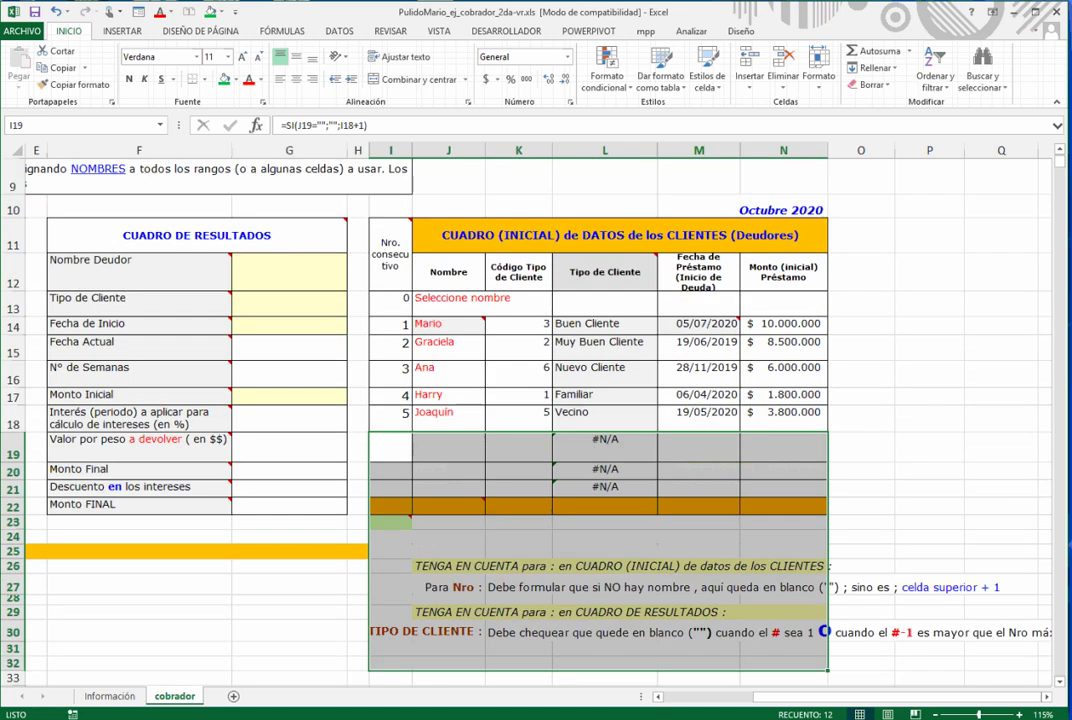
pyautogui.click(783, 418)
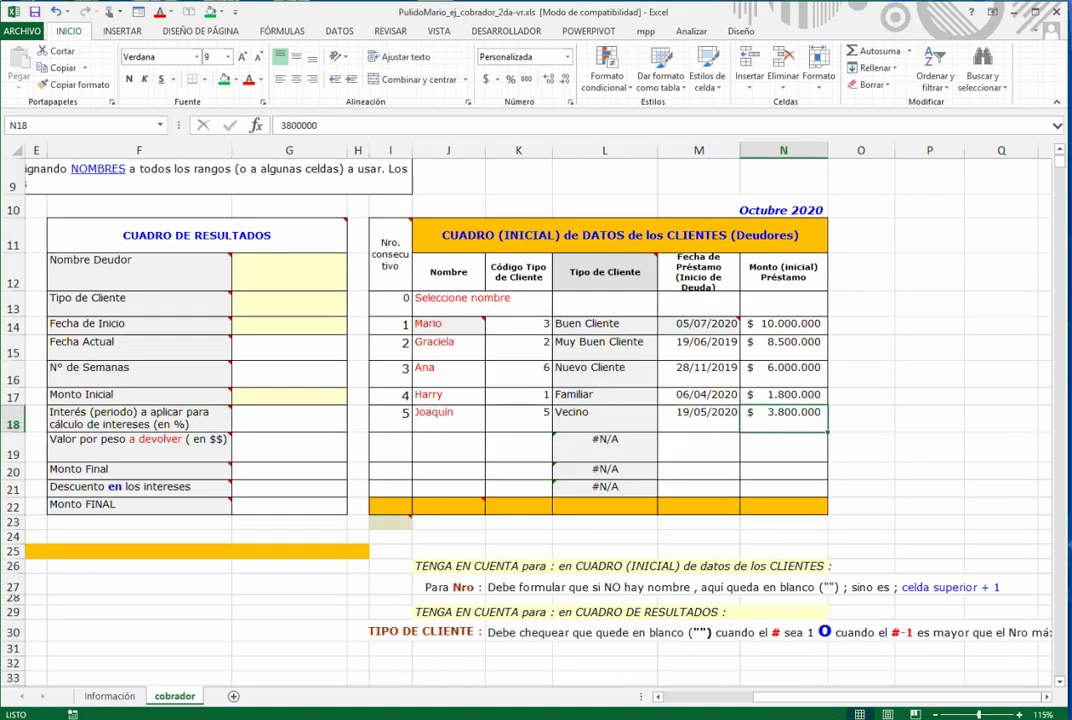
pyautogui.moveTo(390, 487); pyautogui.dragTo(783, 323)
pyautogui.click(604, 395)
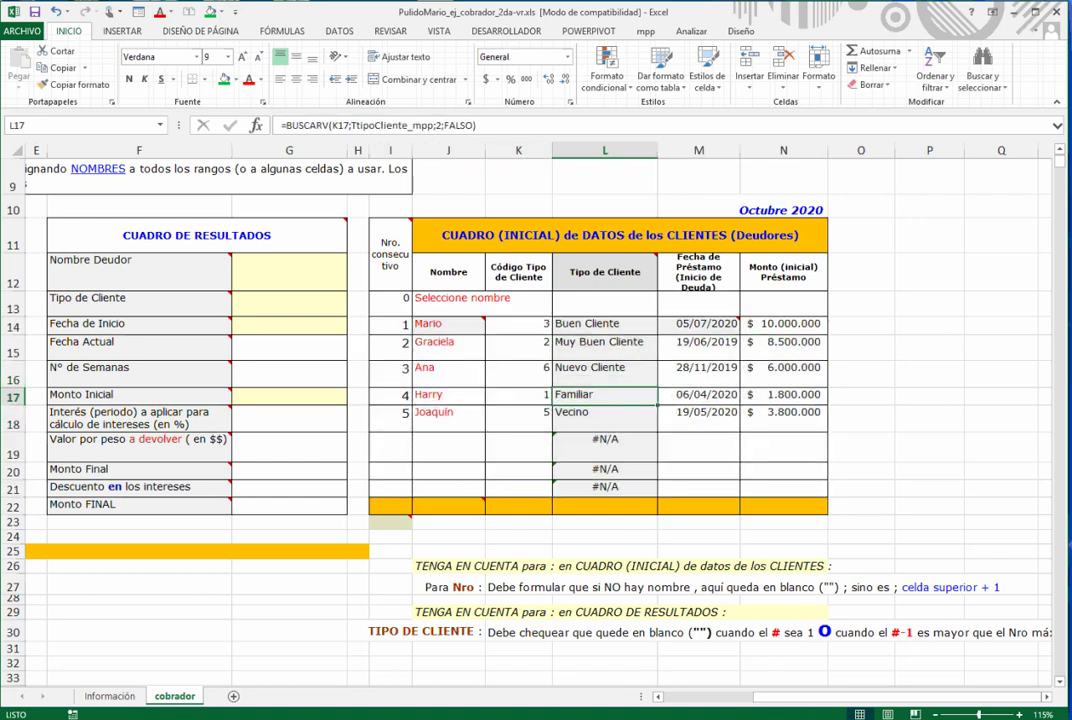
pyautogui.click(390, 298)
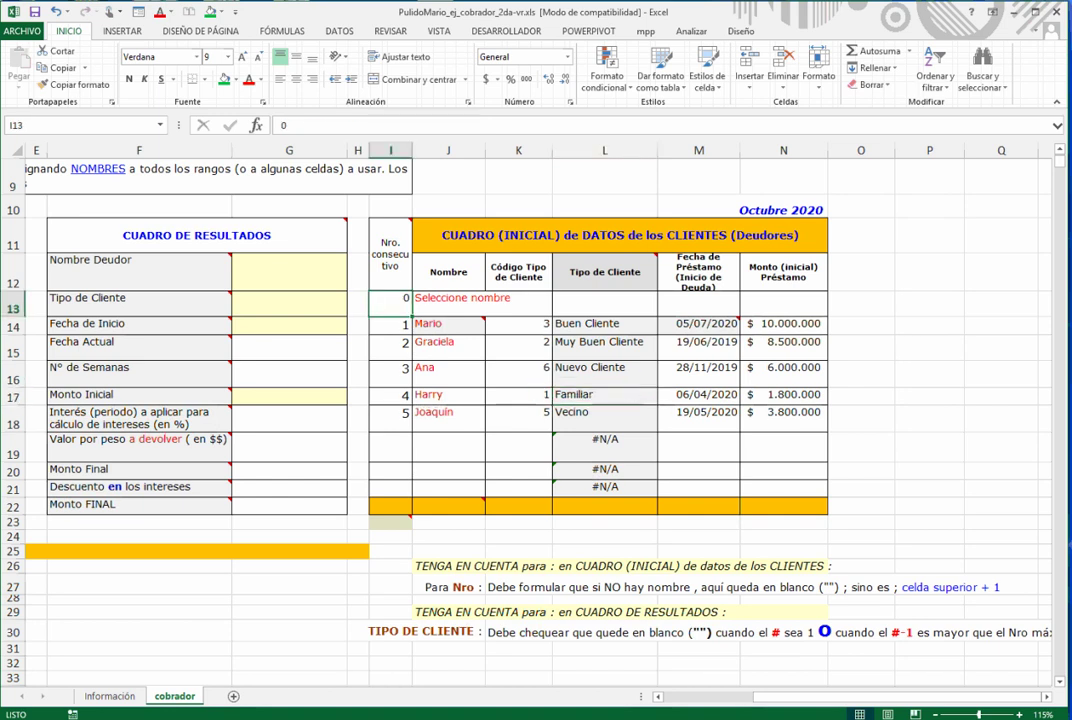
pyautogui.click(392, 521)
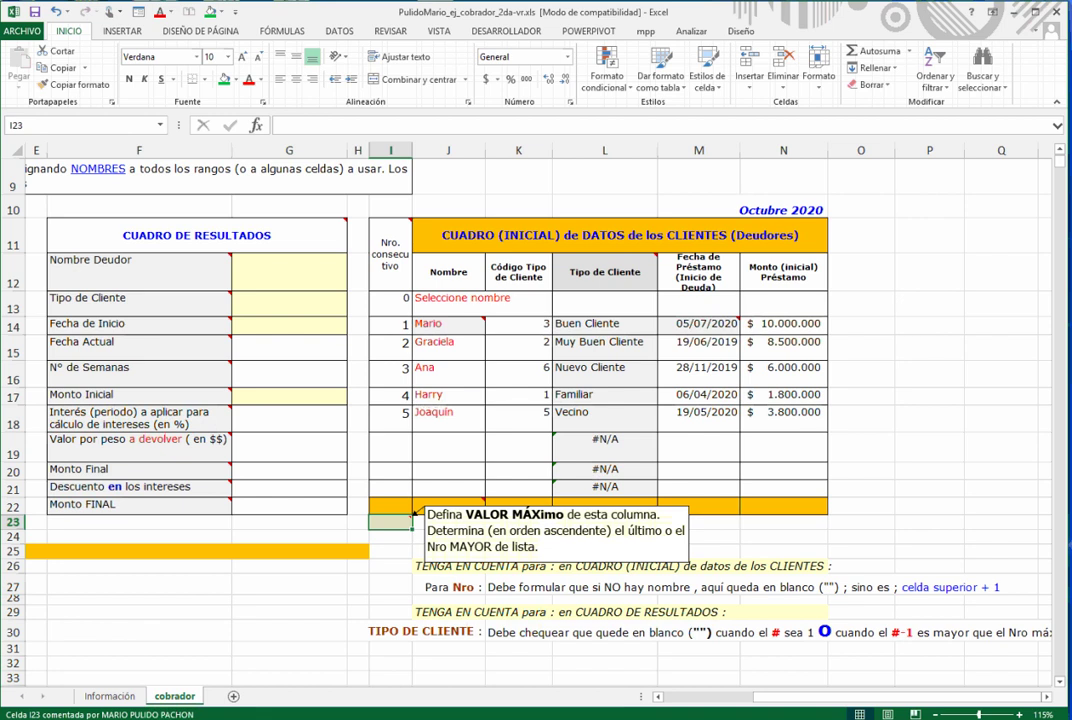
# - Put =MAX(I13:I21) in I23 using AutoSum's Max
pyautogui.click(909, 51)
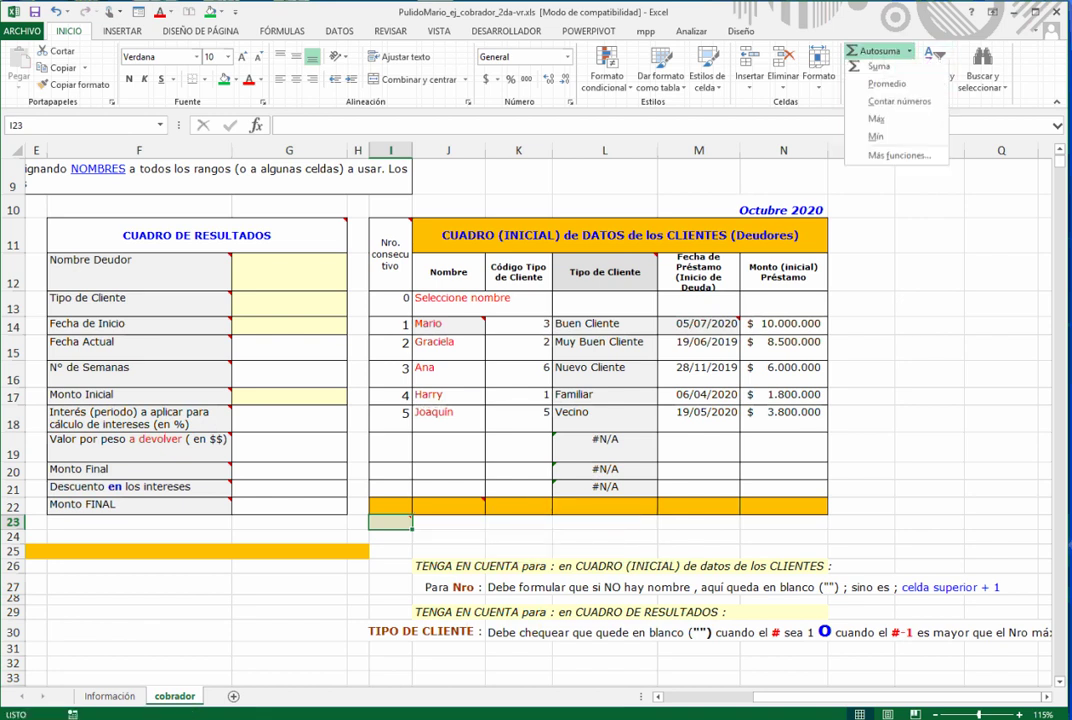
pyautogui.click(877, 119)
pyautogui.moveTo(391, 304); pyautogui.dragTo(391, 487)
pyautogui.press('Return')
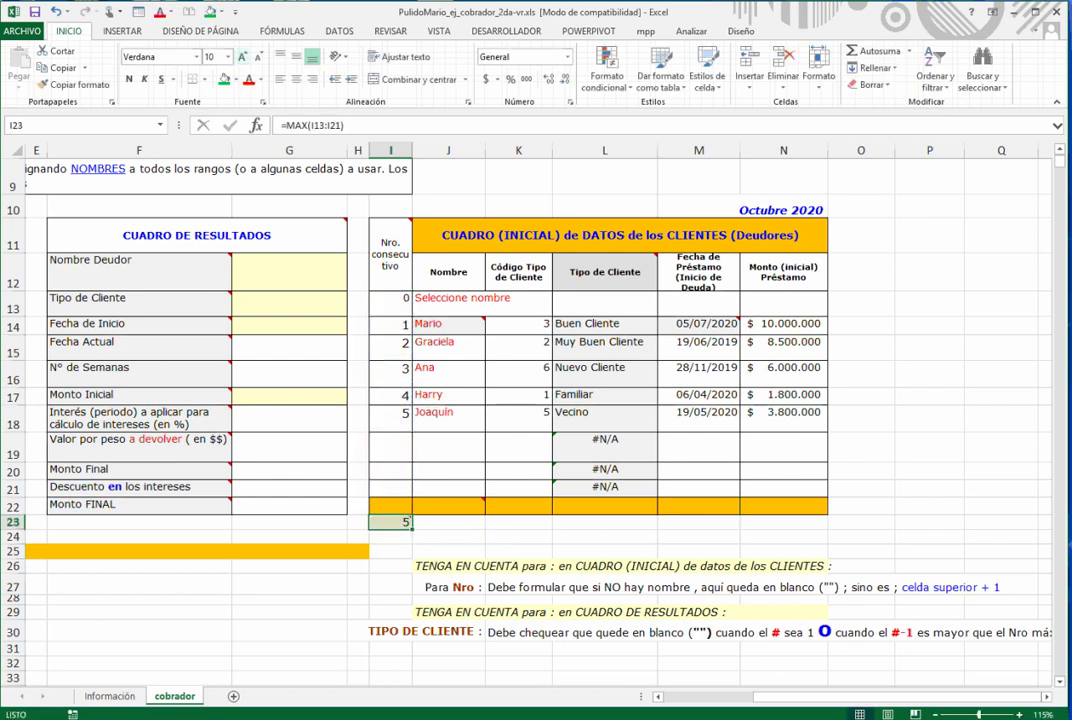
# - Enlarge I23's font to 14 points and color it red
pyautogui.click(243, 57)
pyautogui.click(243, 57)
pyautogui.click(243, 57)
pyautogui.click(248, 79)
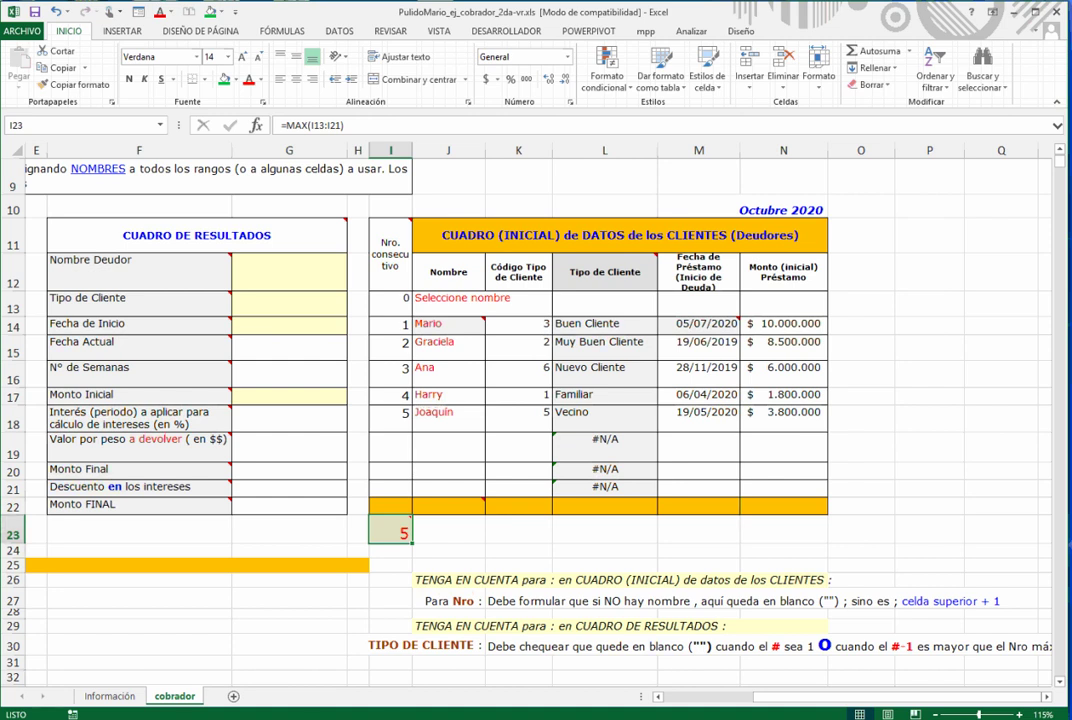
pyautogui.click(449, 325)
pyautogui.press('Left')
pyautogui.press('Left')
pyautogui.press('Left')
pyautogui.press('Left')
pyautogui.press('Left')
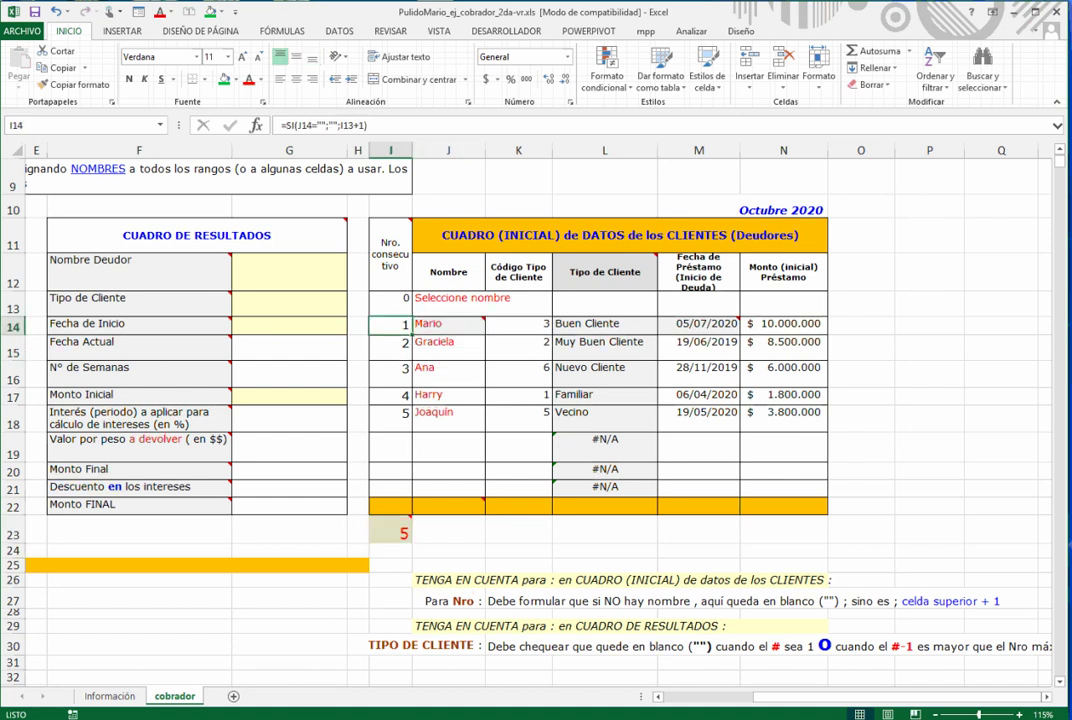
# - Select J13:J21 and name it nombredeuodr_mpp in the Name Box
pyautogui.press('Left')
pyautogui.press('Left')
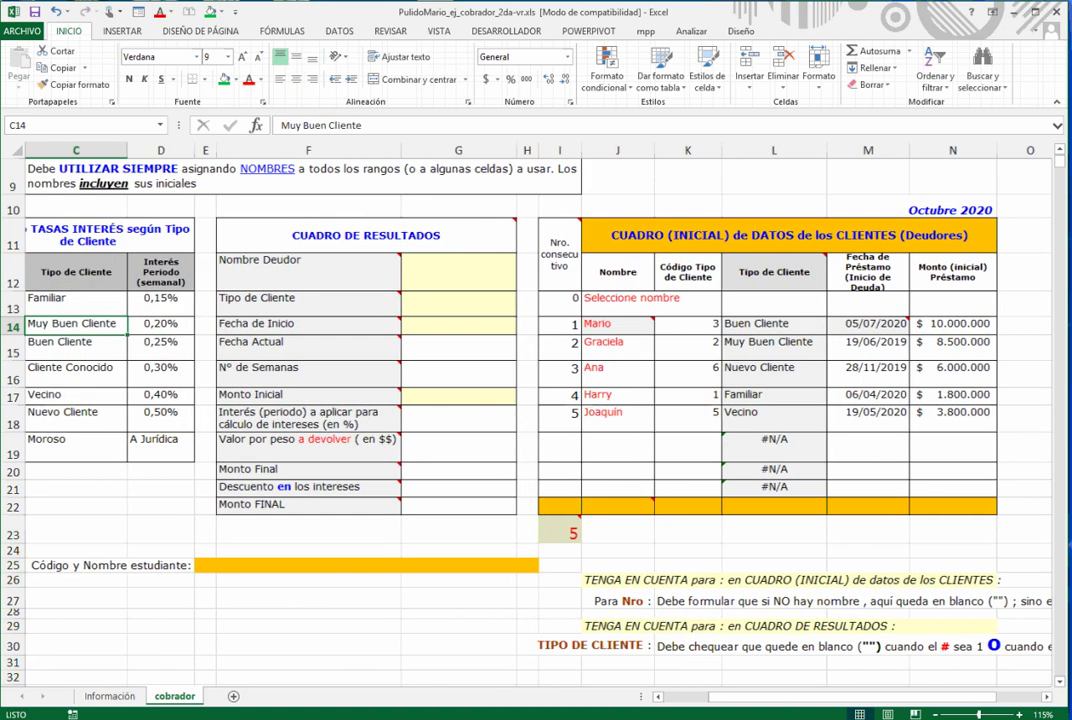
pyautogui.click(458, 272)
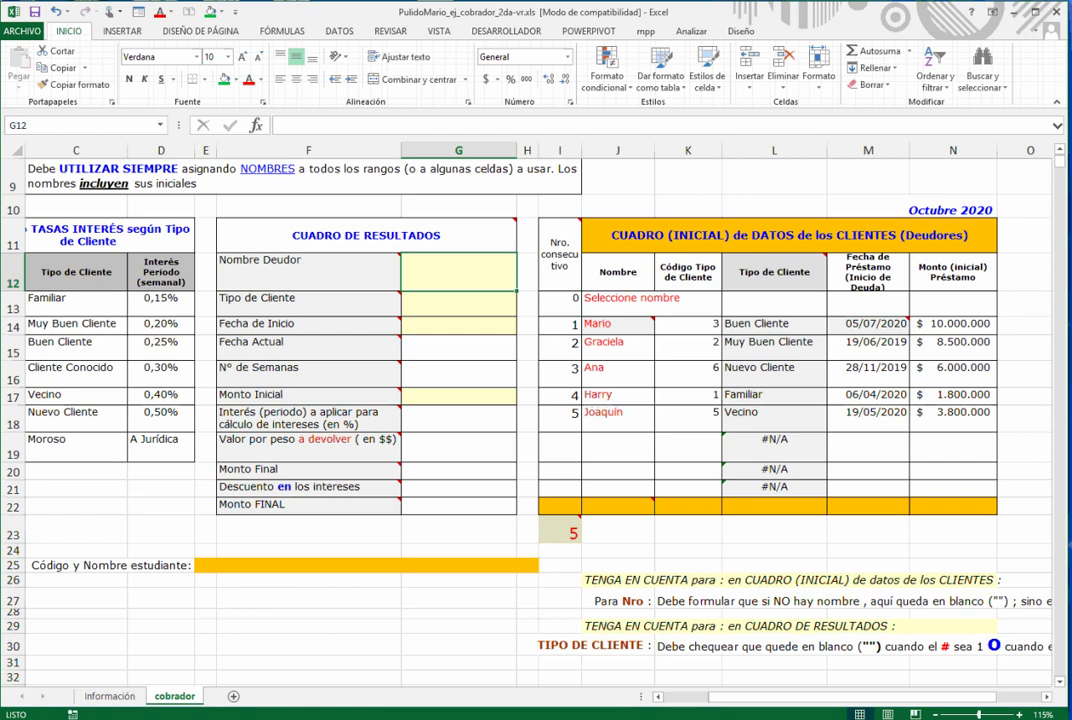
pyautogui.moveTo(617, 297); pyautogui.dragTo(617, 490)
pyautogui.click(75, 125)
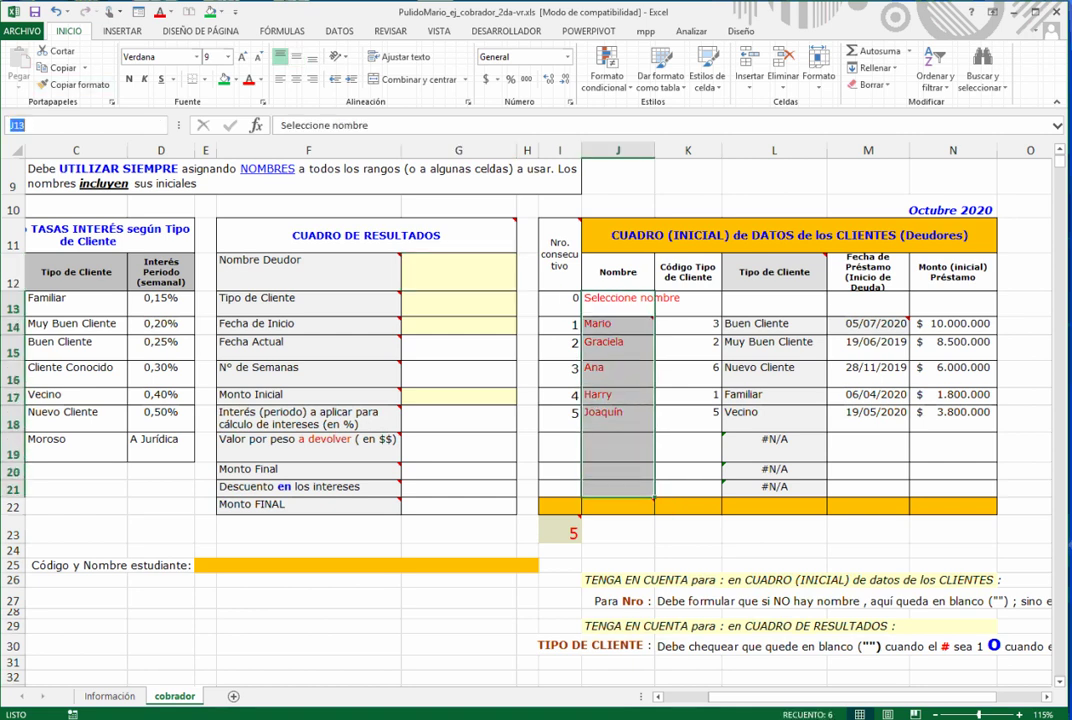
pyautogui.write('nombredeuodr_mpp')
pyautogui.press('Return')
# - Rename nombredeuodr_mpp to nombredeudor_mpp in the Name Manager
pyautogui.click(339, 31)
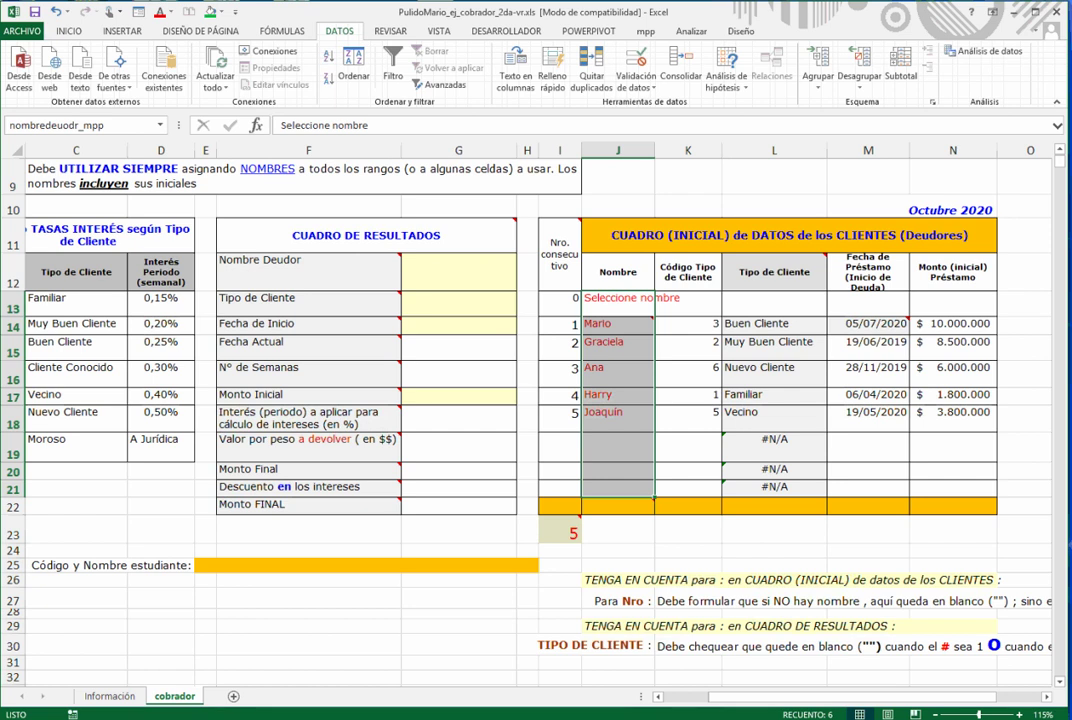
pyautogui.click(282, 31)
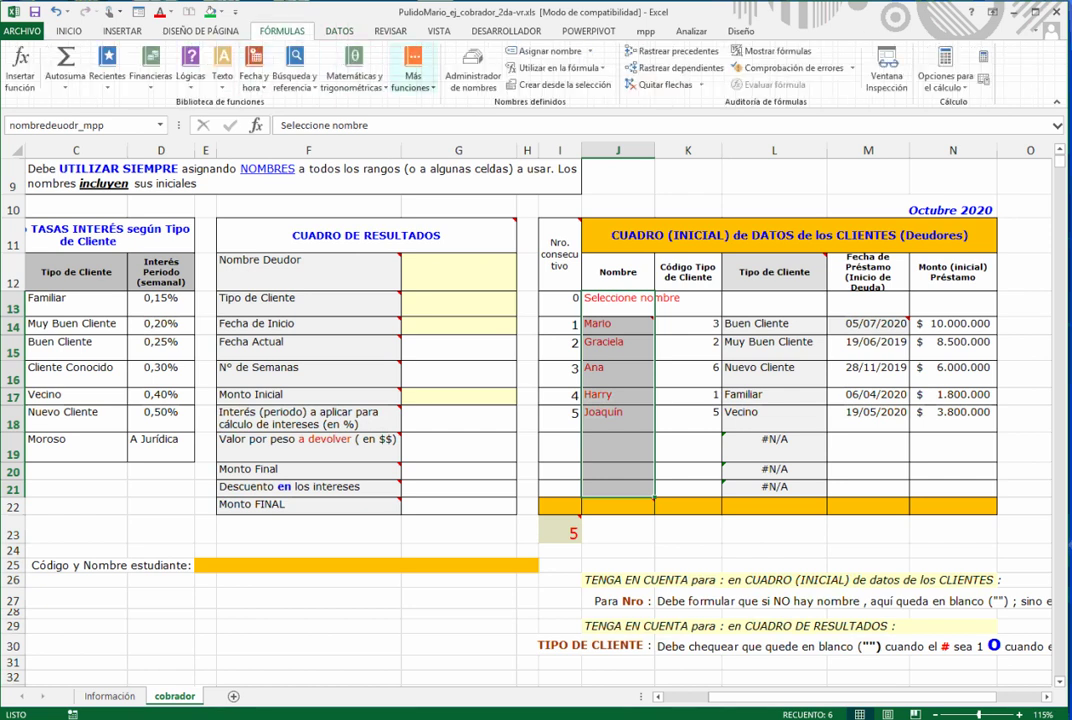
pyautogui.click(473, 72)
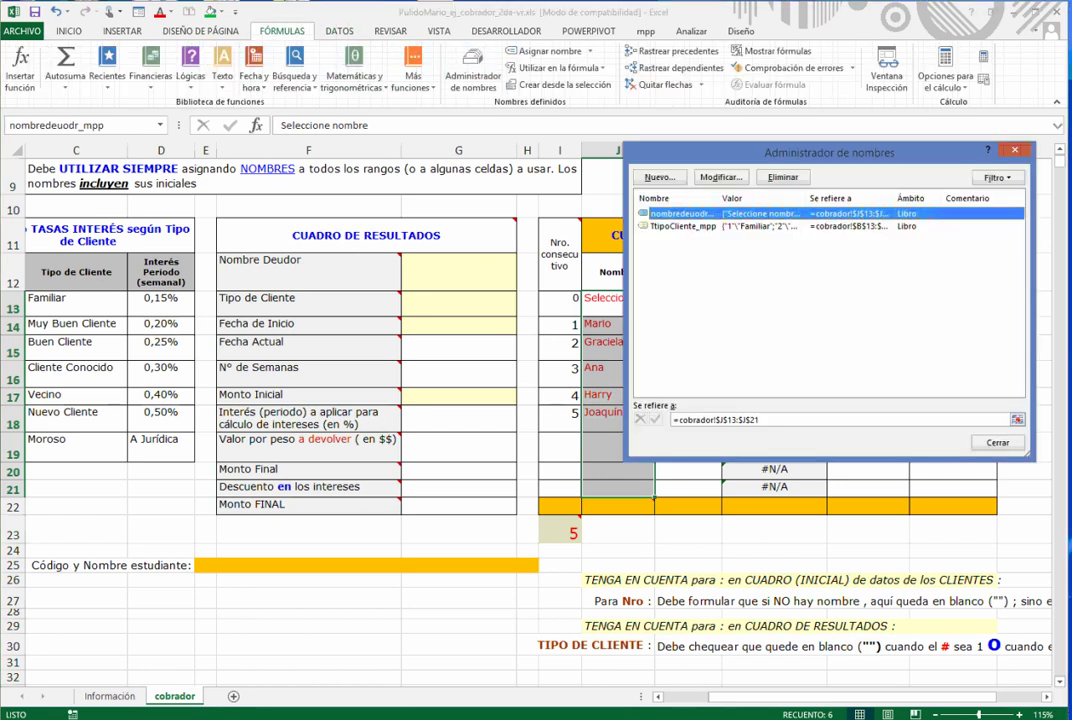
pyautogui.click(721, 177)
pyautogui.click(836, 249)
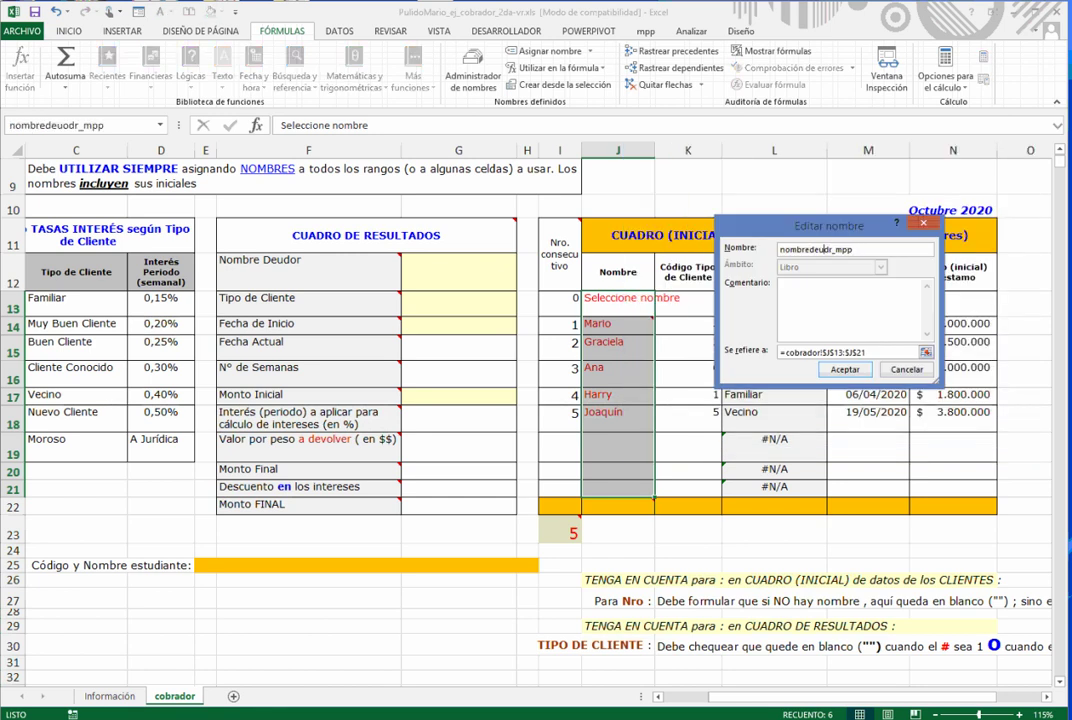
pyautogui.write('o')
pyautogui.press('Return')
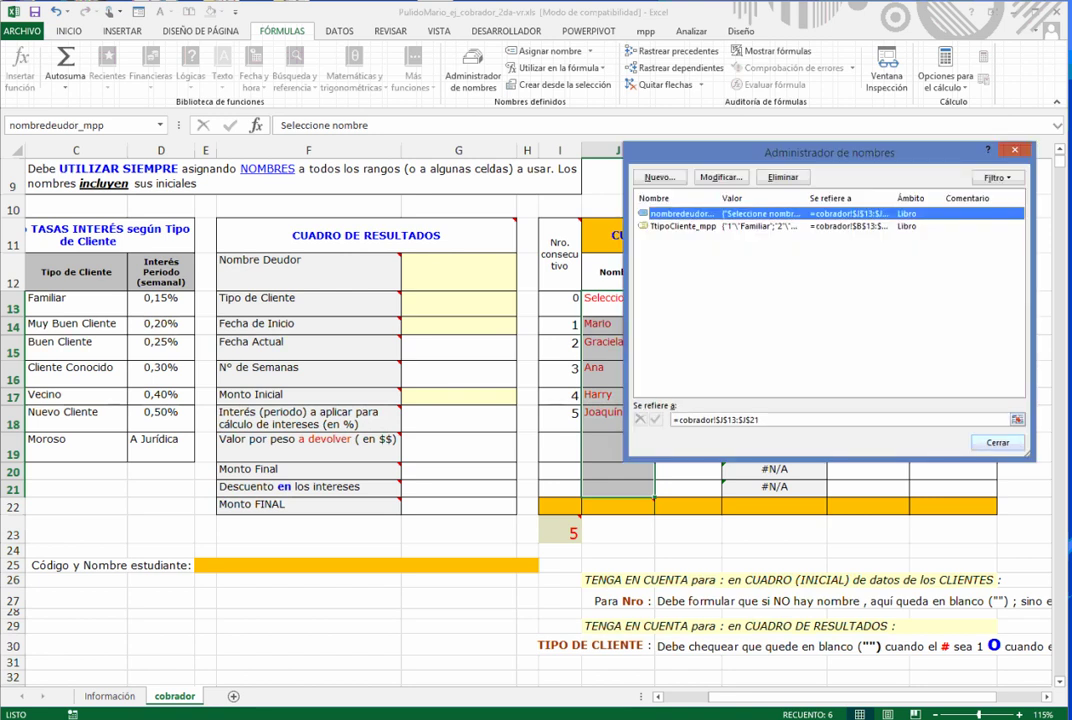
pyautogui.press('Escape')
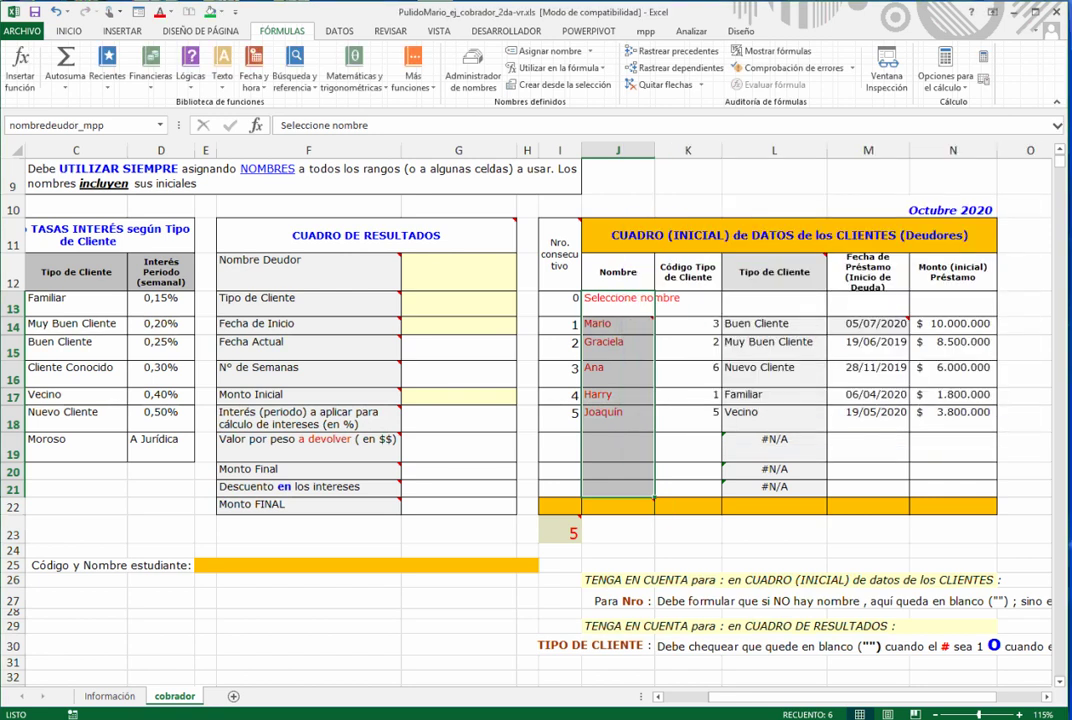
pyautogui.click(85, 125)
# - Name the client data range I14:N21 Tdeudores_mpp
pyautogui.click(688, 374)
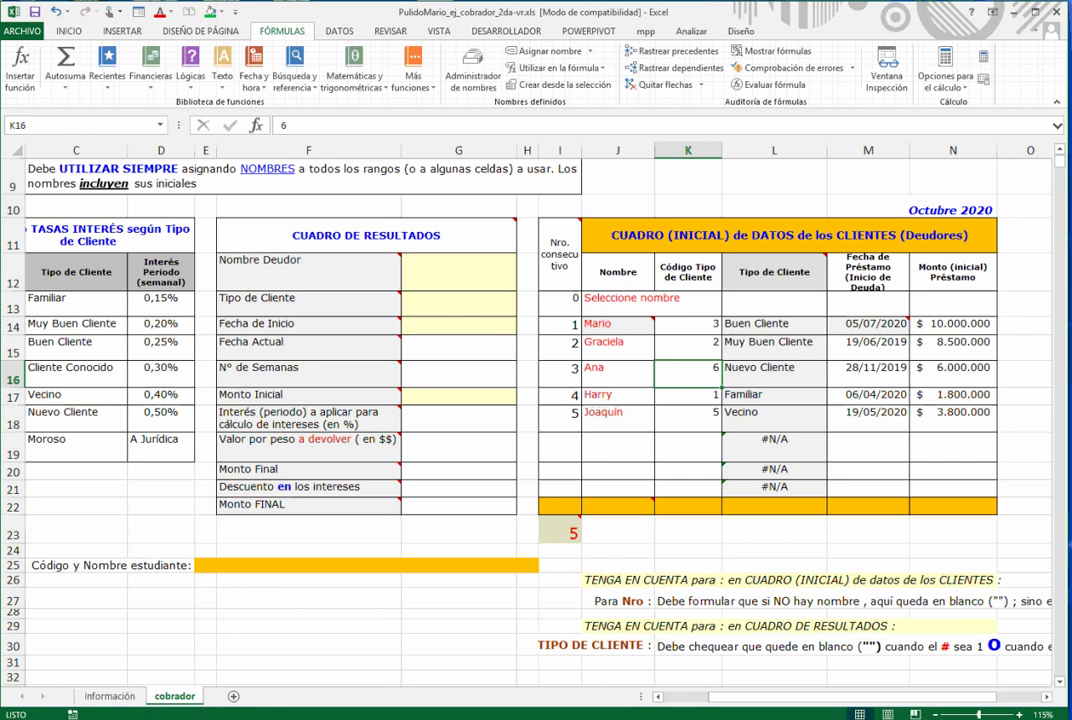
pyautogui.moveTo(560, 325); pyautogui.dragTo(953, 488)
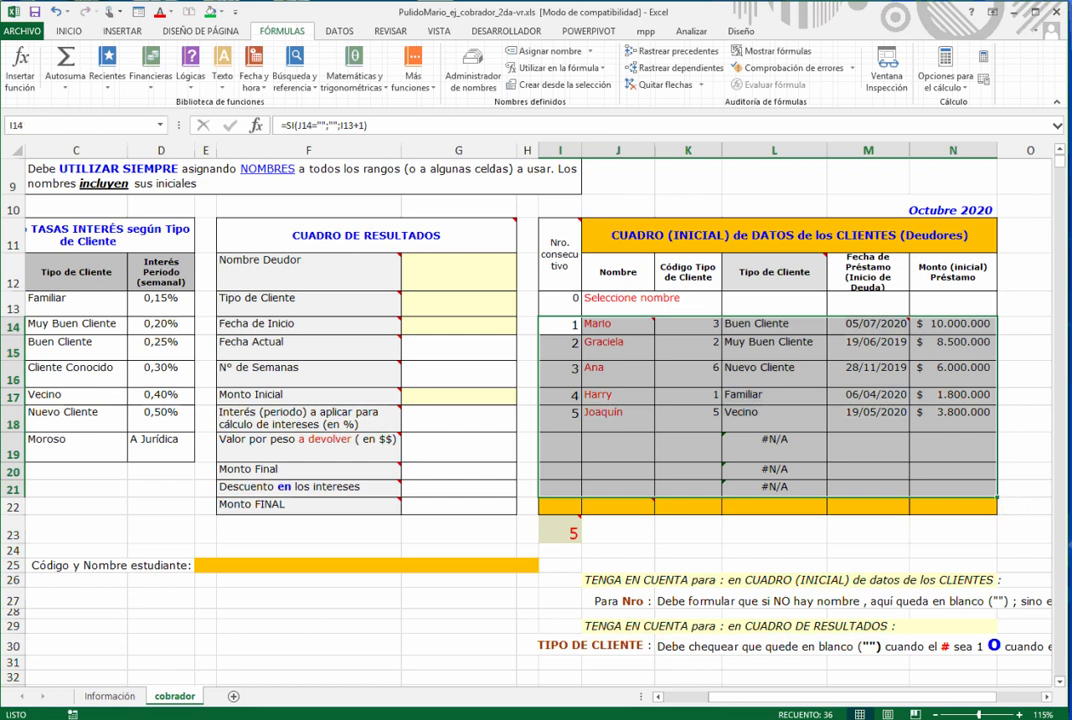
pyautogui.click(15, 125)
pyautogui.write('Tdeudores_mpp')
pyautogui.press('Return')
pyautogui.click(688, 395)
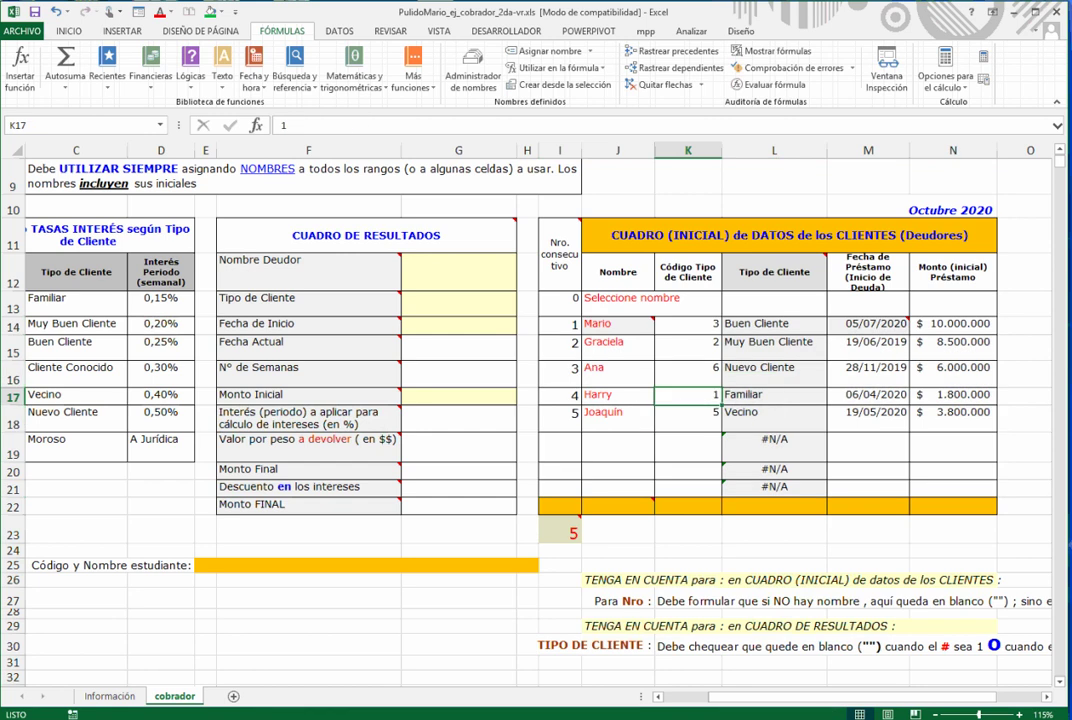
# - Widen column G to 20,29 and make rows 14 and 17 taller, row 17 to 22.50
pyautogui.click(458, 270)
pyautogui.moveTo(517, 150); pyautogui.dragTo(525, 150)
pyautogui.moveTo(12, 333); pyautogui.dragTo(12, 339)
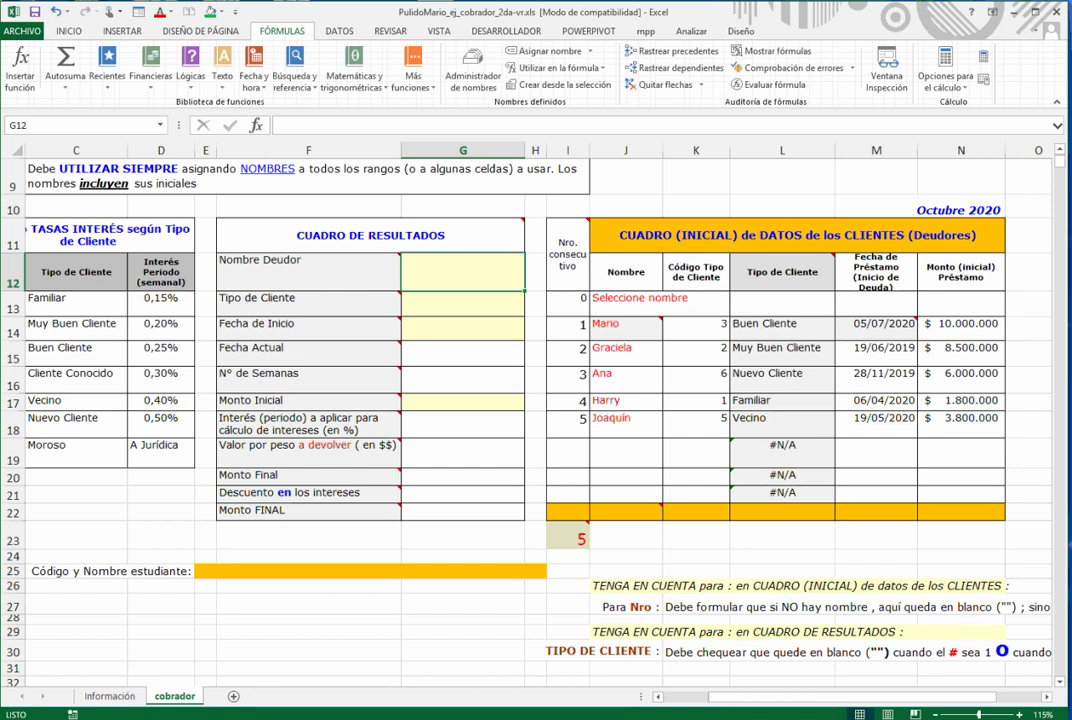
pyautogui.press('Down')
pyautogui.press('Down')
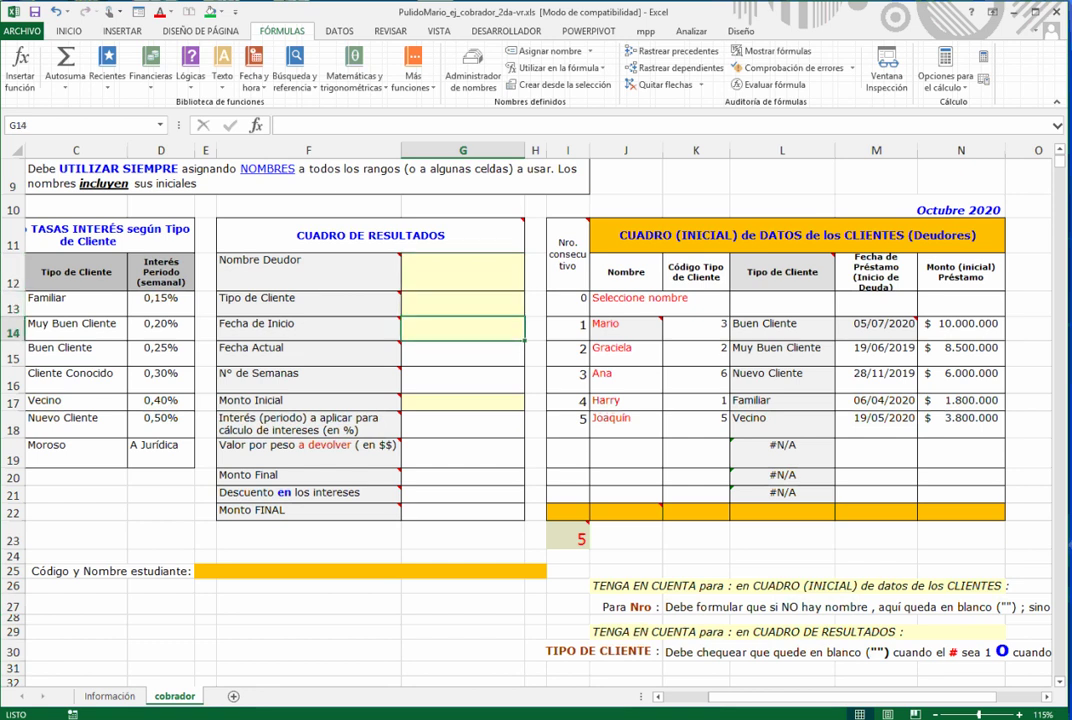
pyautogui.press('Down')
pyautogui.press('Down')
pyautogui.press('Down')
pyautogui.moveTo(12, 410); pyautogui.dragTo(12, 419)
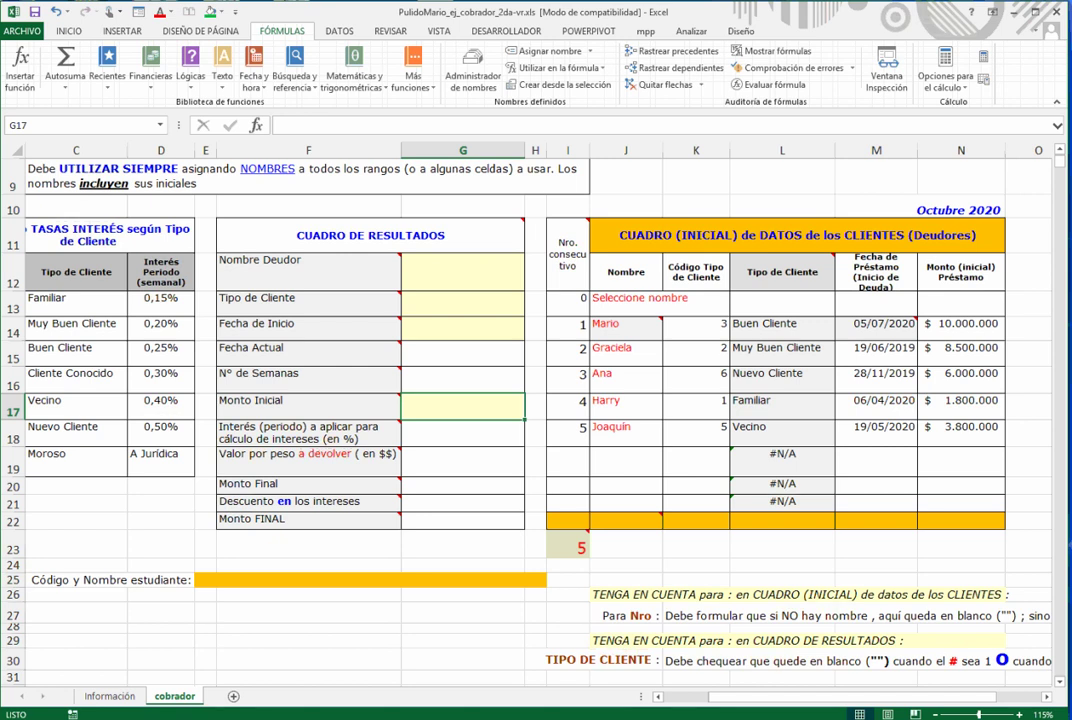
pyautogui.press('Up')
pyautogui.press('Up')
pyautogui.press('Up')
pyautogui.press('Up')
pyautogui.hotkey('shift', 'Down')
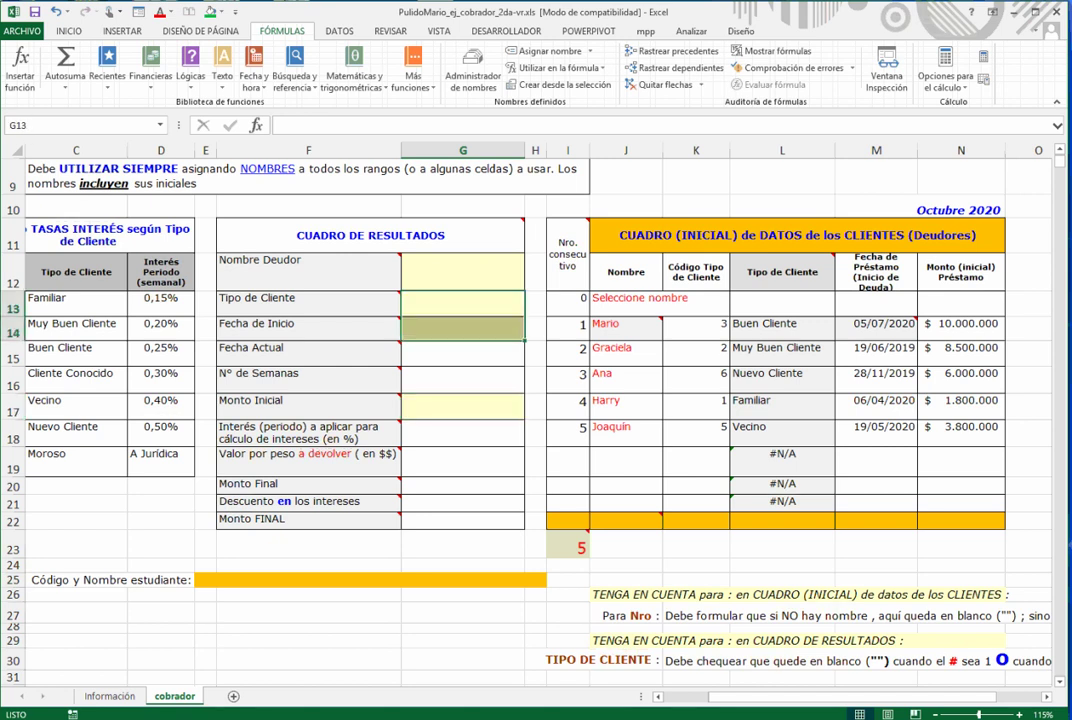
pyautogui.click(463, 272)
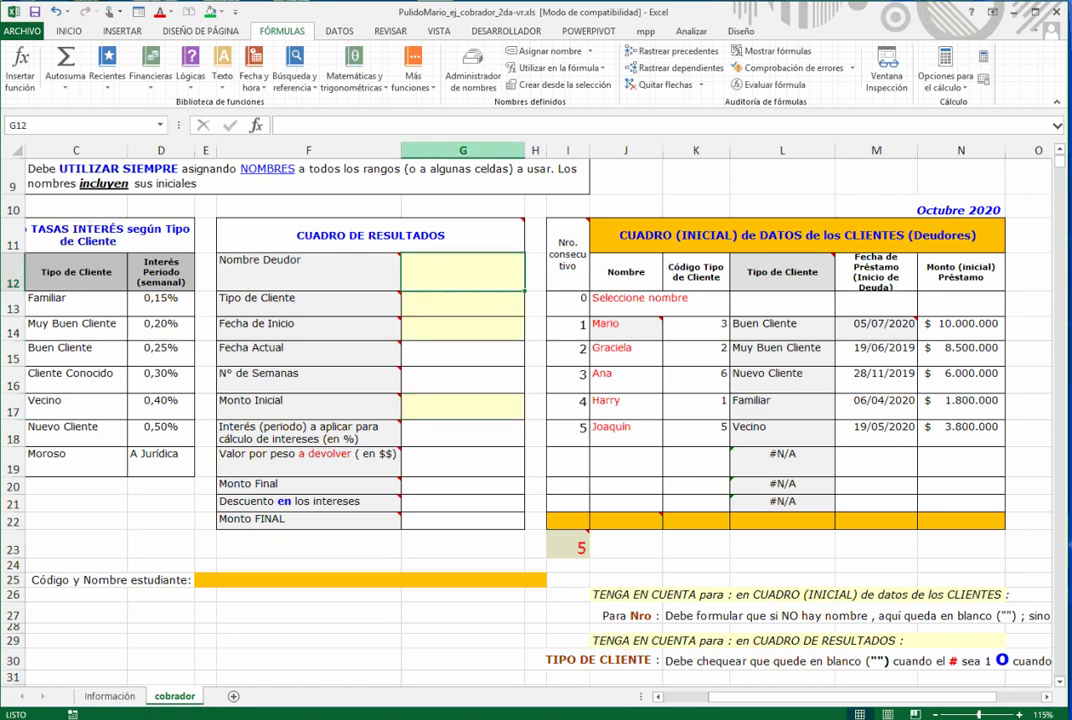
pyautogui.click(506, 31)
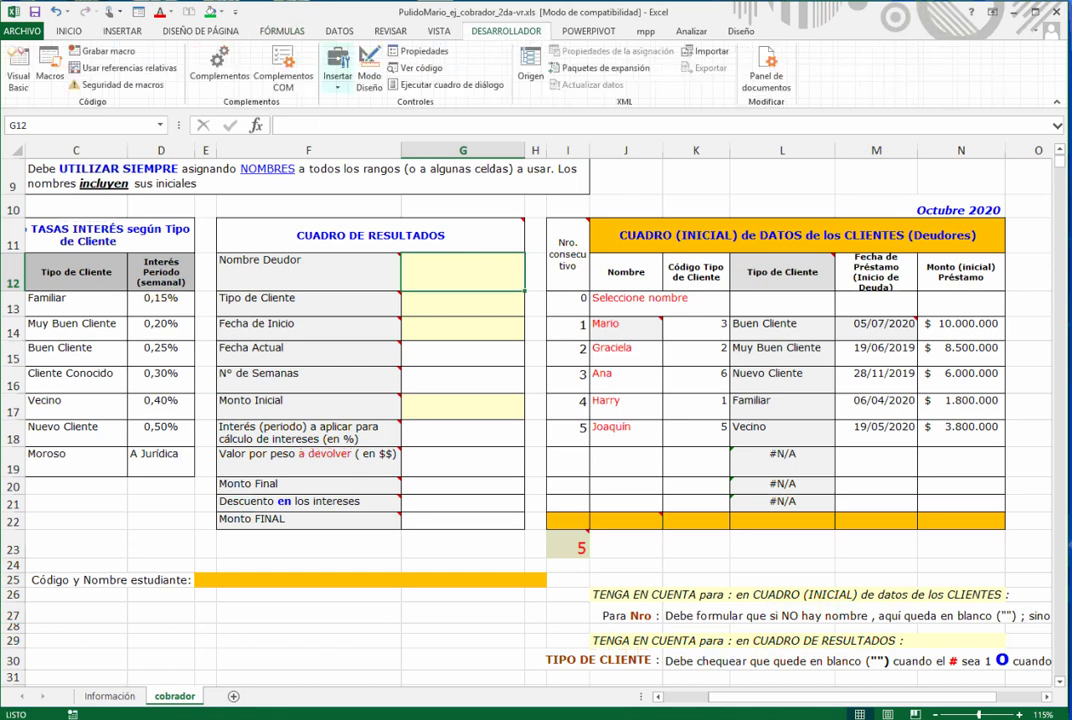
# - Insert a drop-down list form control drawn over cell G12
pyautogui.click(338, 70)
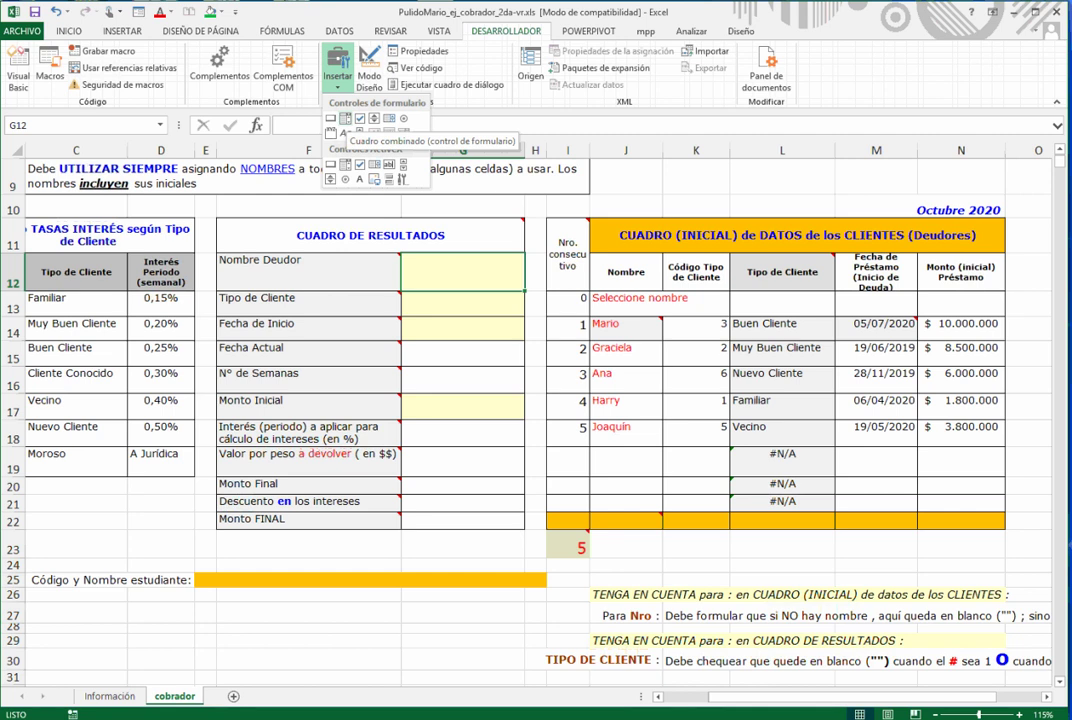
pyautogui.click(346, 118)
pyautogui.moveTo(401, 245); pyautogui.dragTo(528, 289)
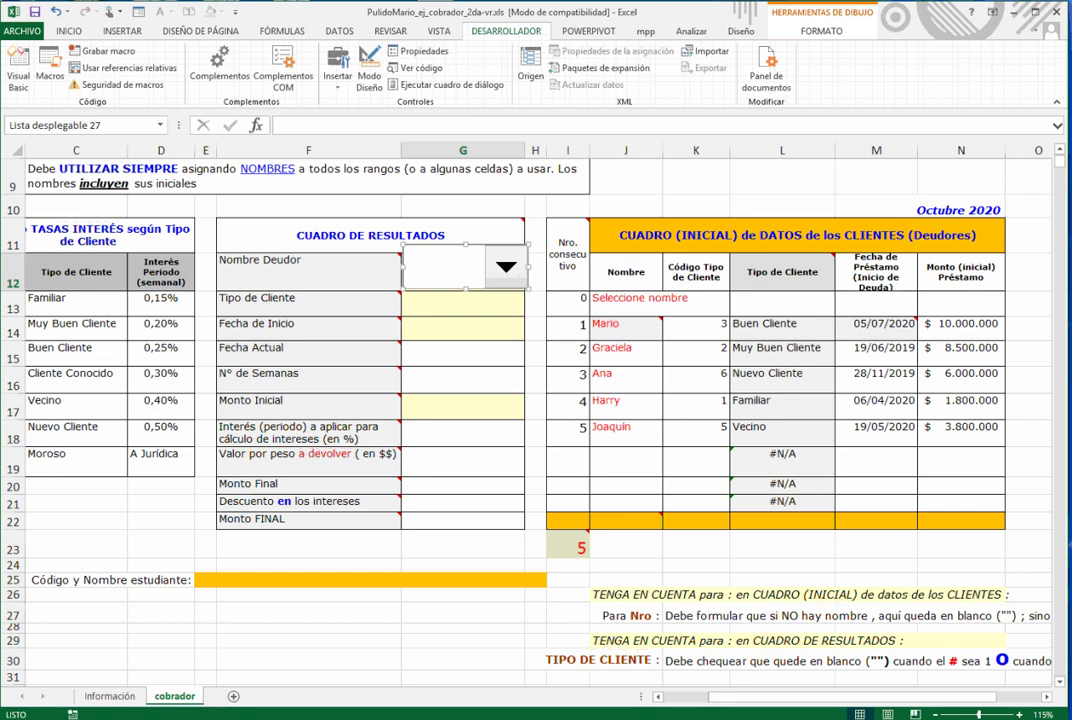
pyautogui.rightClick(459, 276)
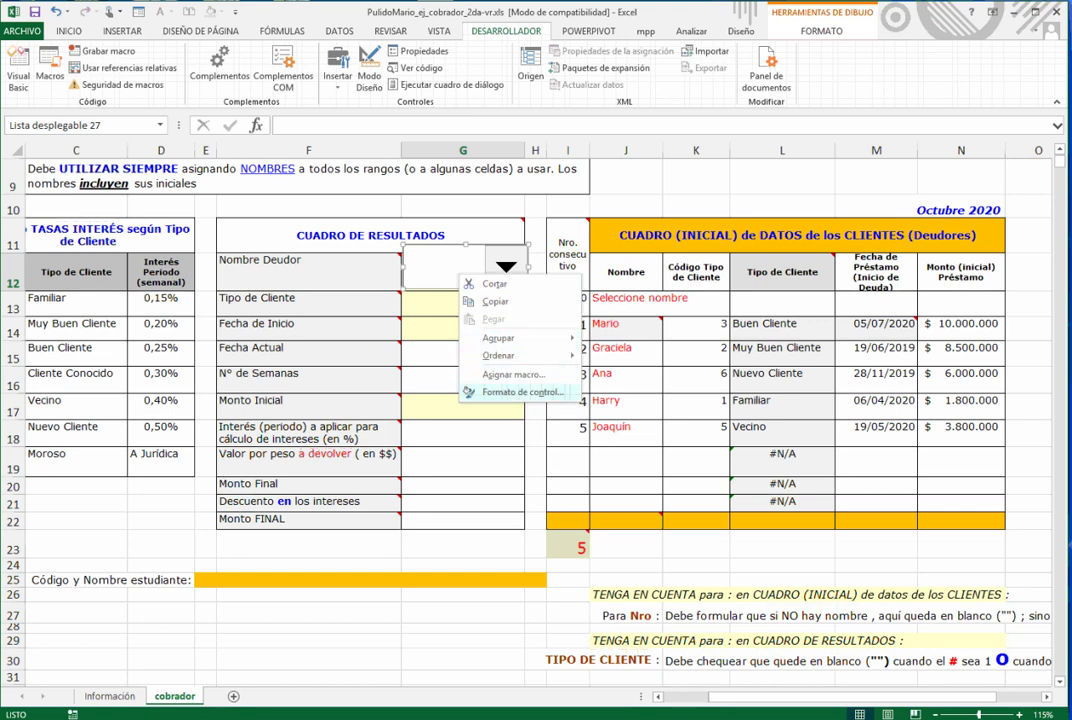
pyautogui.click(470, 392)
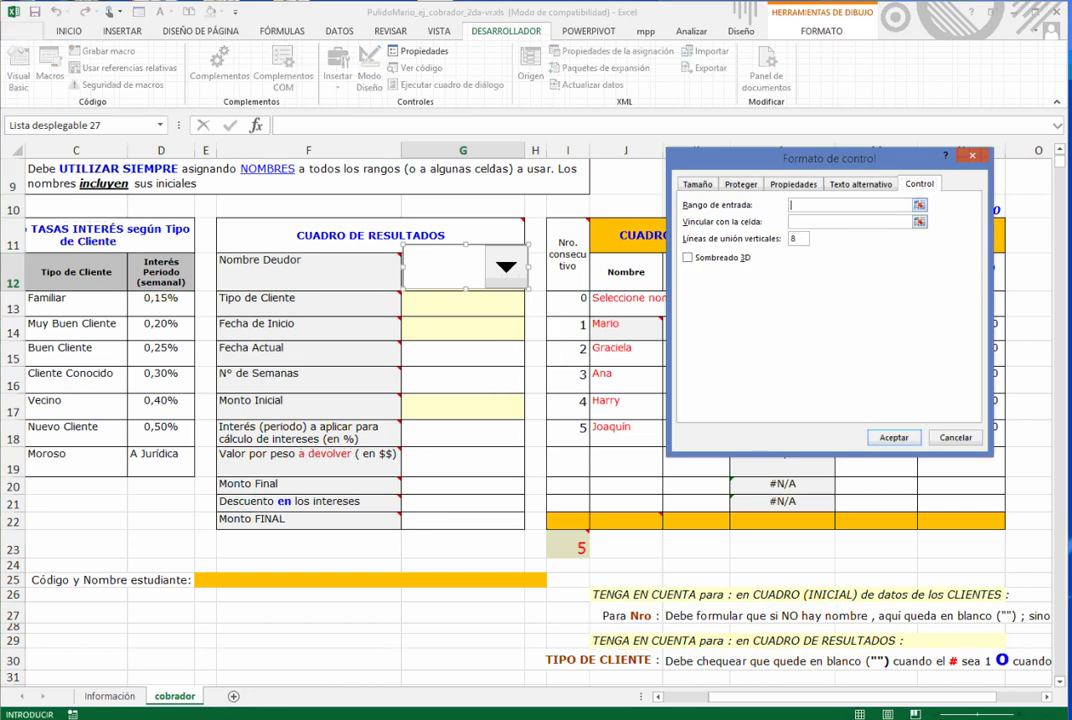
pyautogui.press('Escape')
pyautogui.press('Escape')
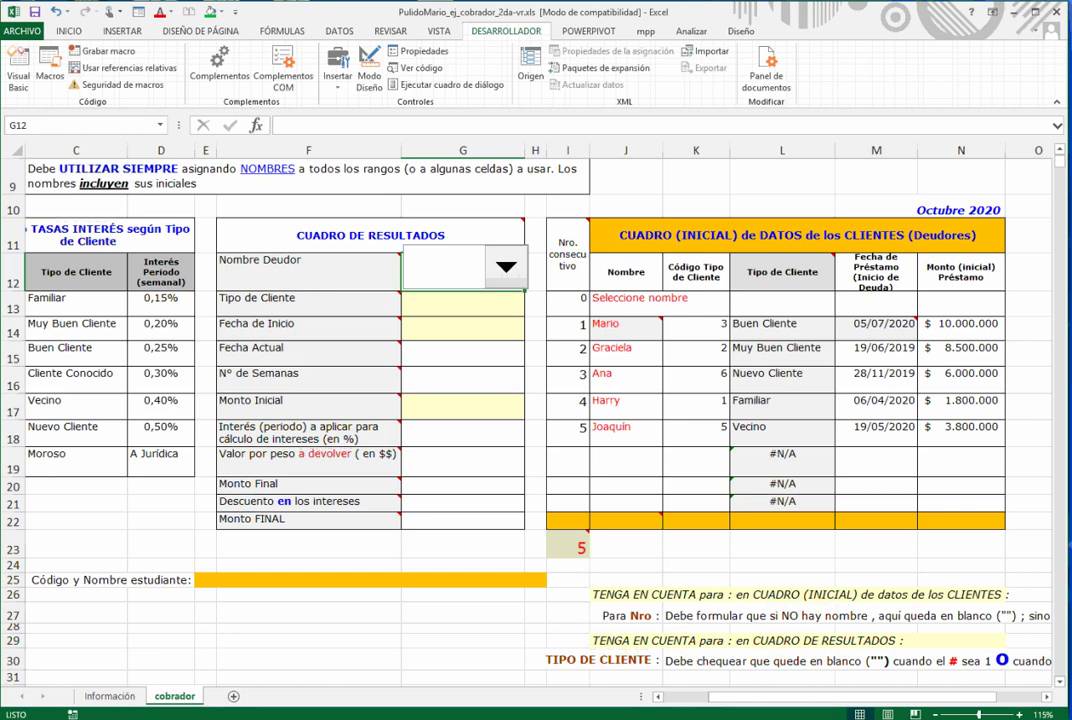
# - Set the drop-down's input range to nombredeudor_mpp and its cell link to $G$10
pyautogui.click(160, 125)
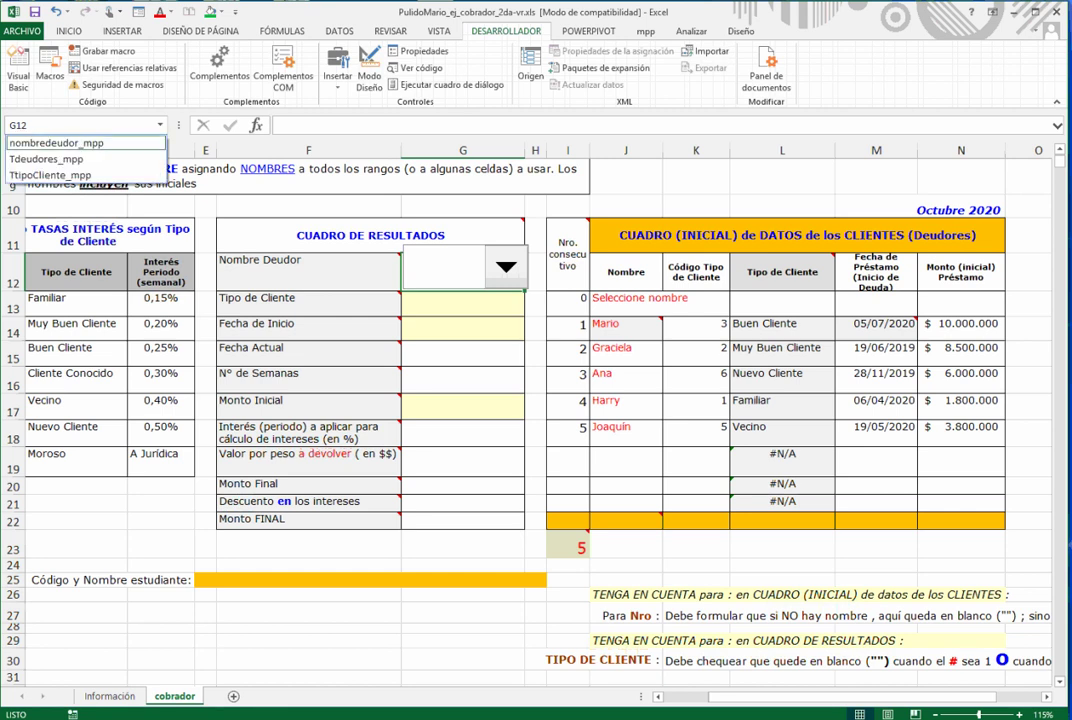
pyautogui.click(56, 143)
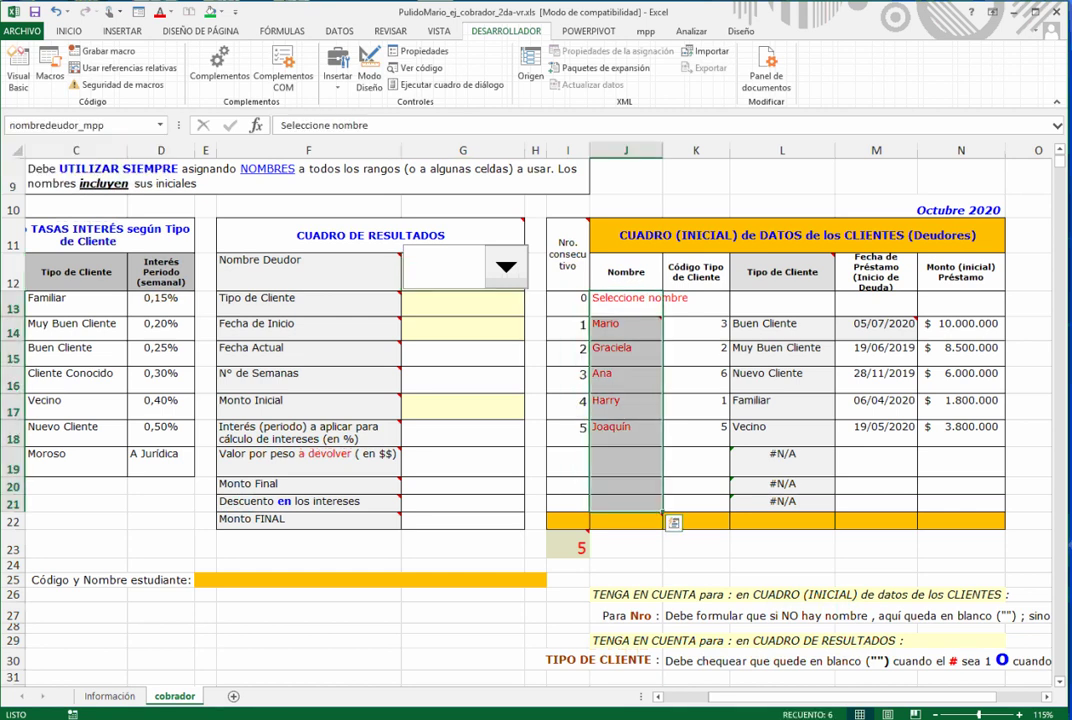
pyautogui.click(58, 126)
pyautogui.hotkey('ctrl', 'c')
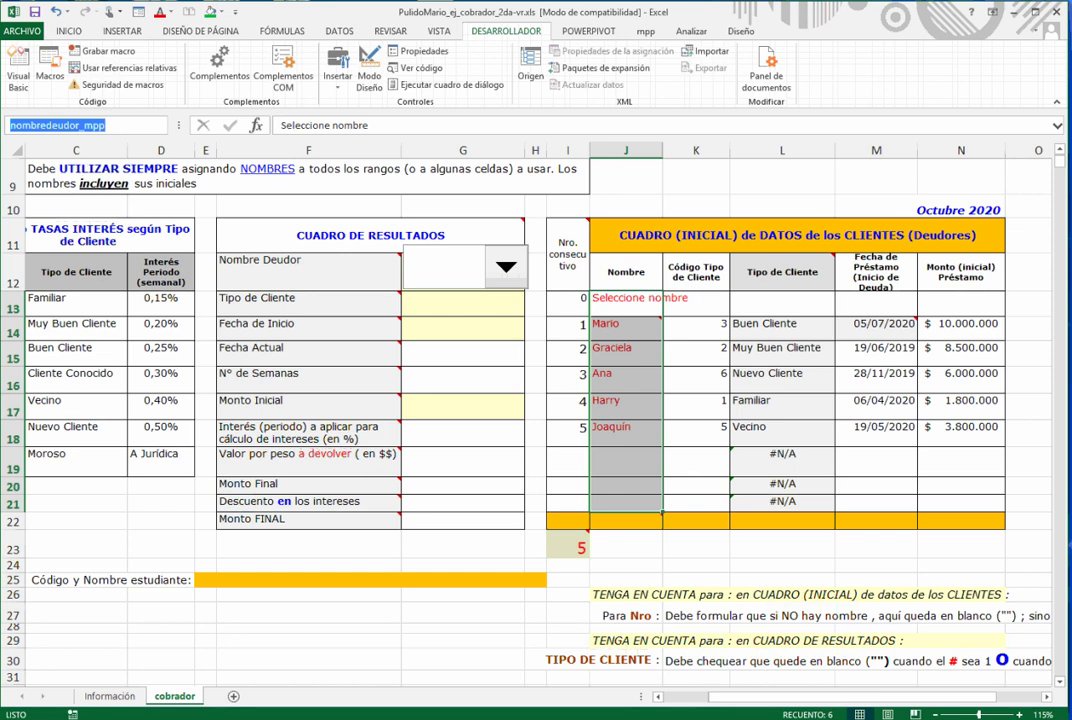
pyautogui.rightClick(476, 280)
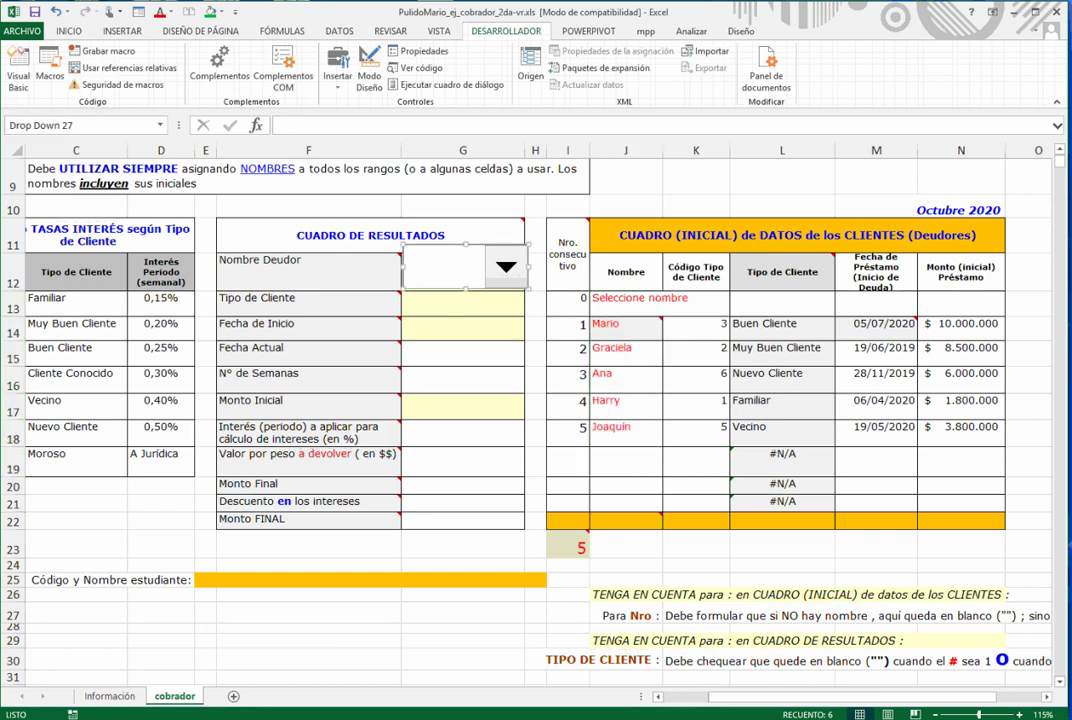
pyautogui.click(538, 395)
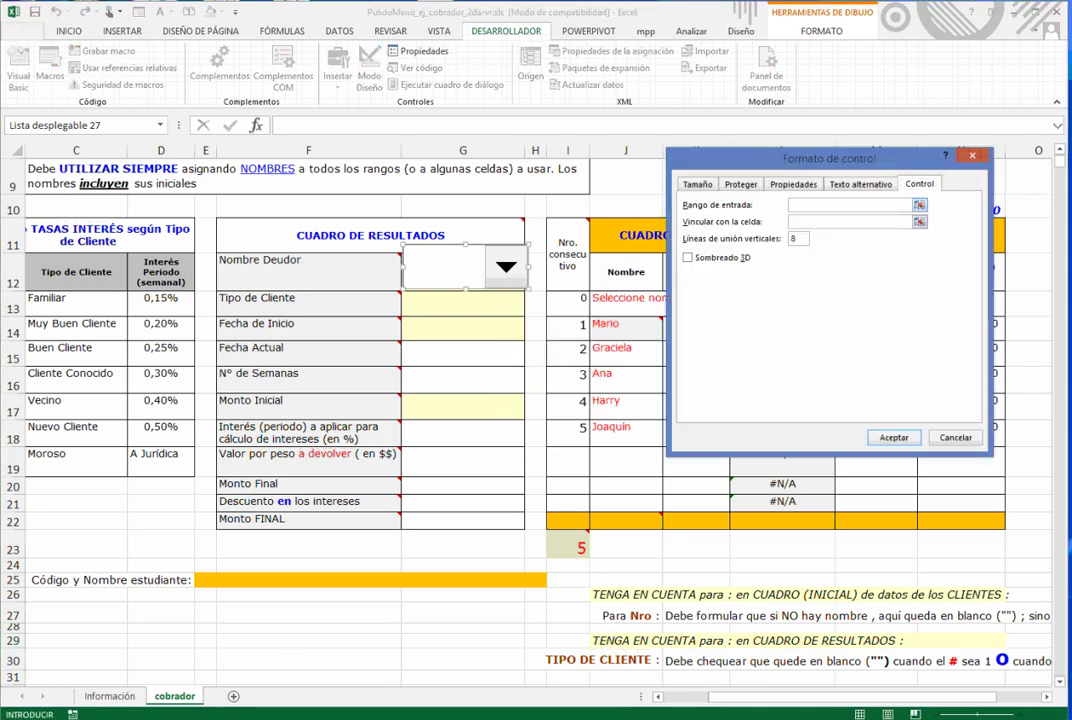
pyautogui.hotkey('ctrl', 'v')
pyautogui.click(848, 222)
pyautogui.click(463, 206)
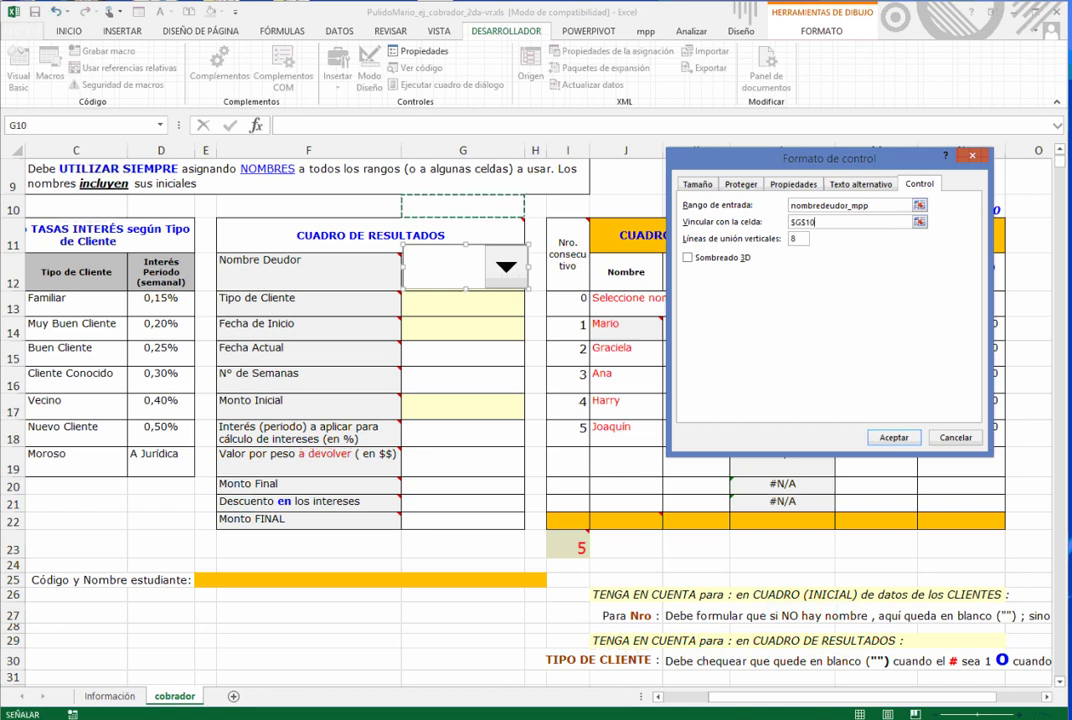
pyautogui.press('Return')
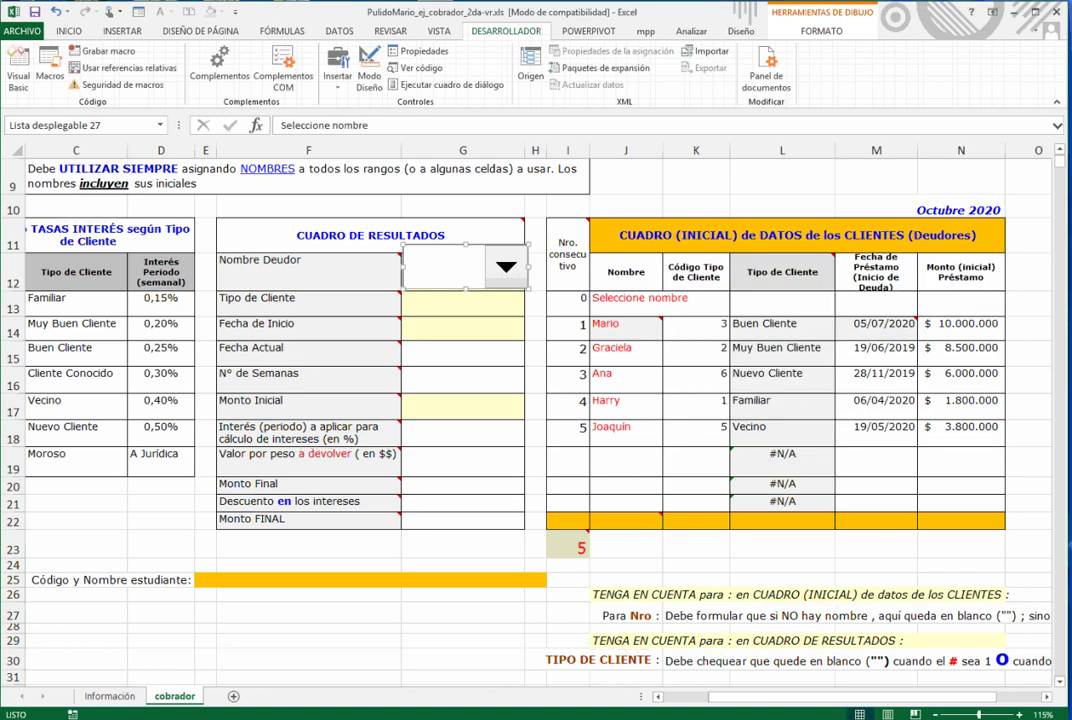
pyautogui.click(463, 206)
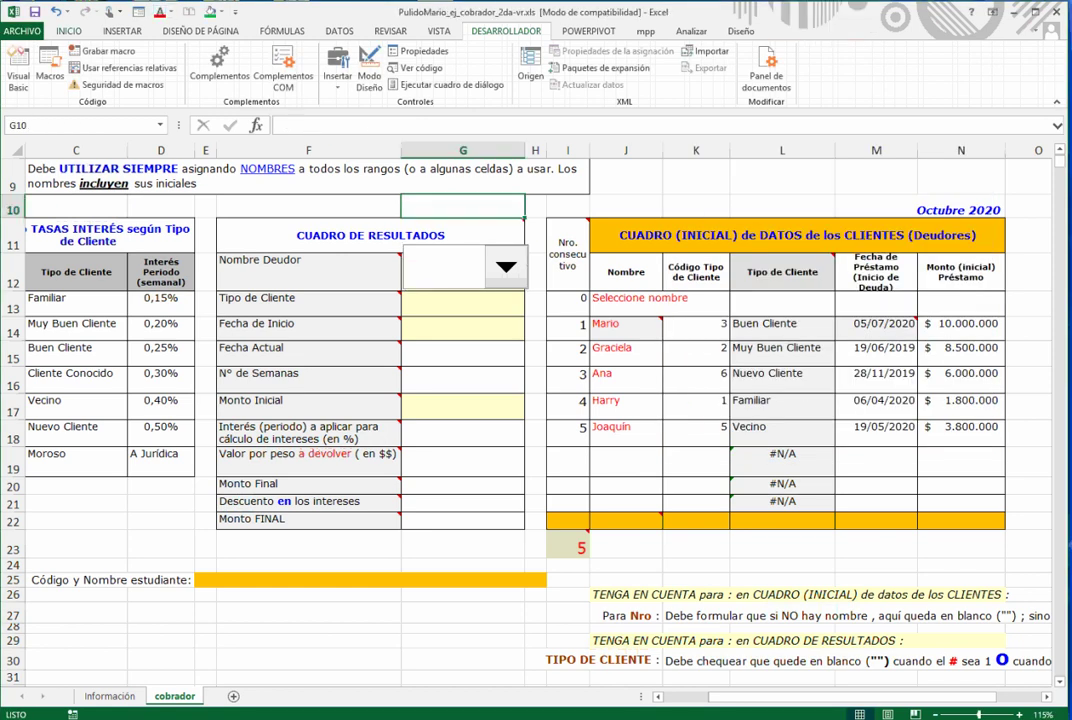
# - Make row 10 taller and pick Seleccione nombre in the debtor drop-down
pyautogui.click(68, 31)
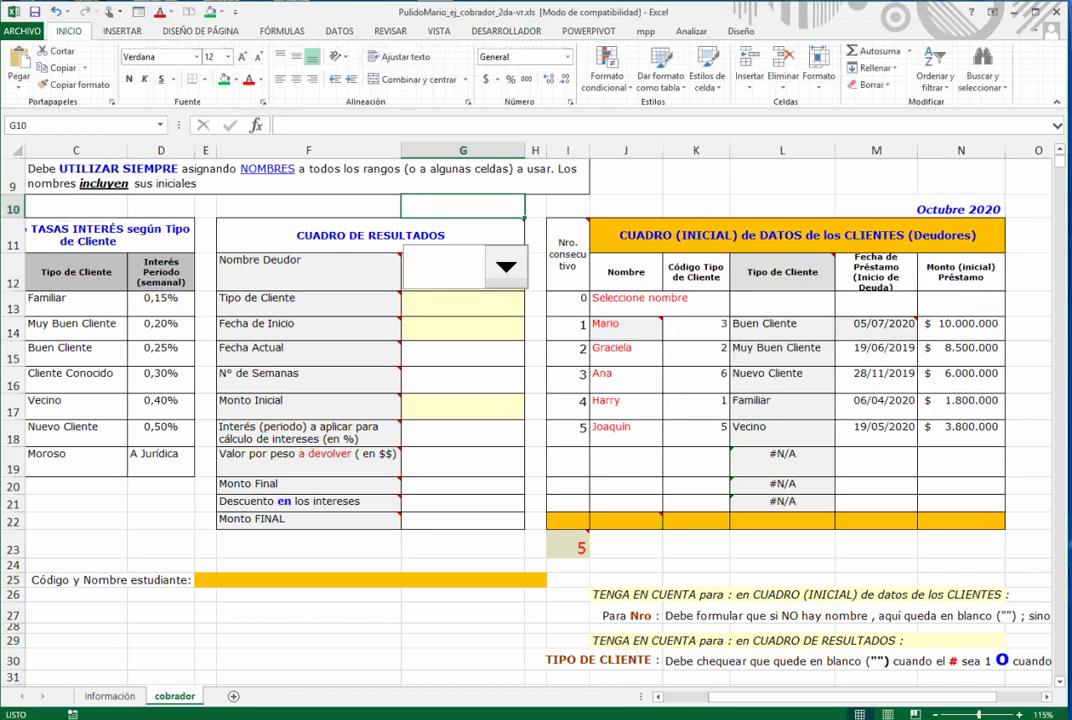
pyautogui.moveTo(13, 218); pyautogui.dragTo(13, 225)
pyautogui.click(506, 273)
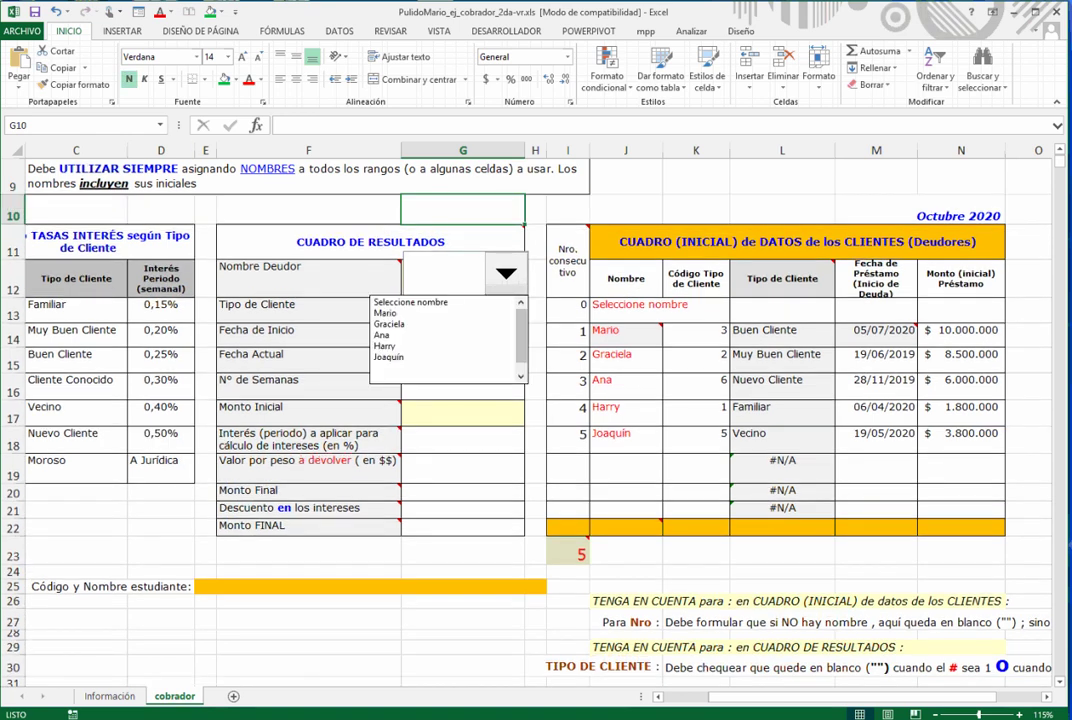
pyautogui.click(400, 301)
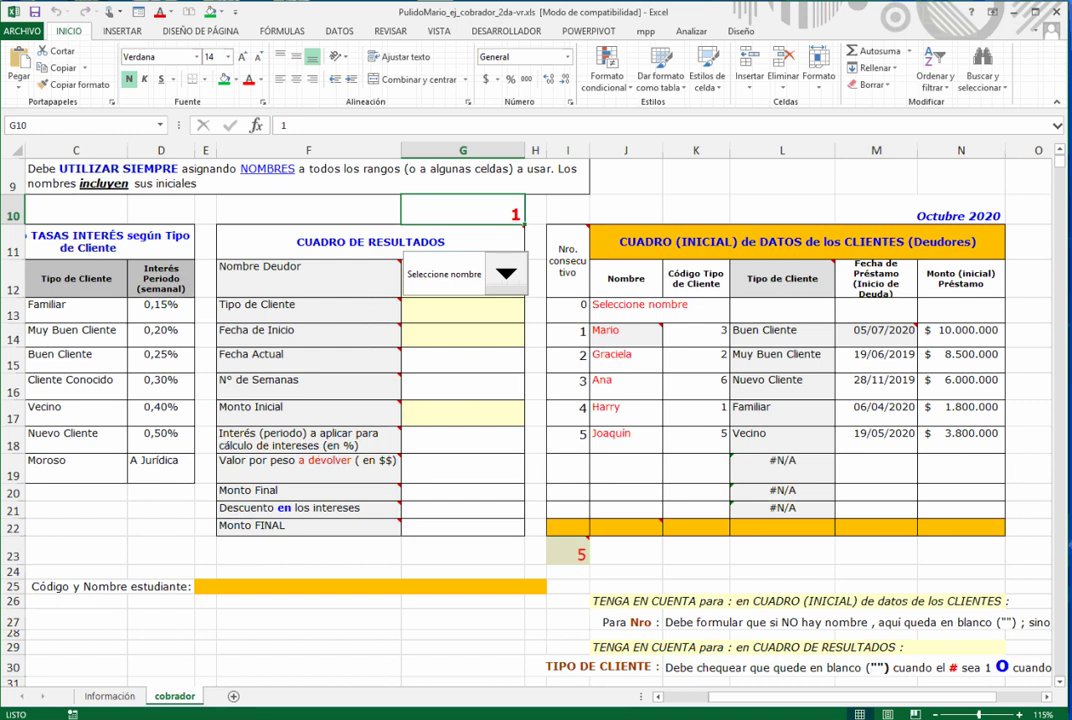
# - Choose Joaquín as the debtor and check that G10 shows 6
pyautogui.moveTo(625, 308); pyautogui.dragTo(625, 512)
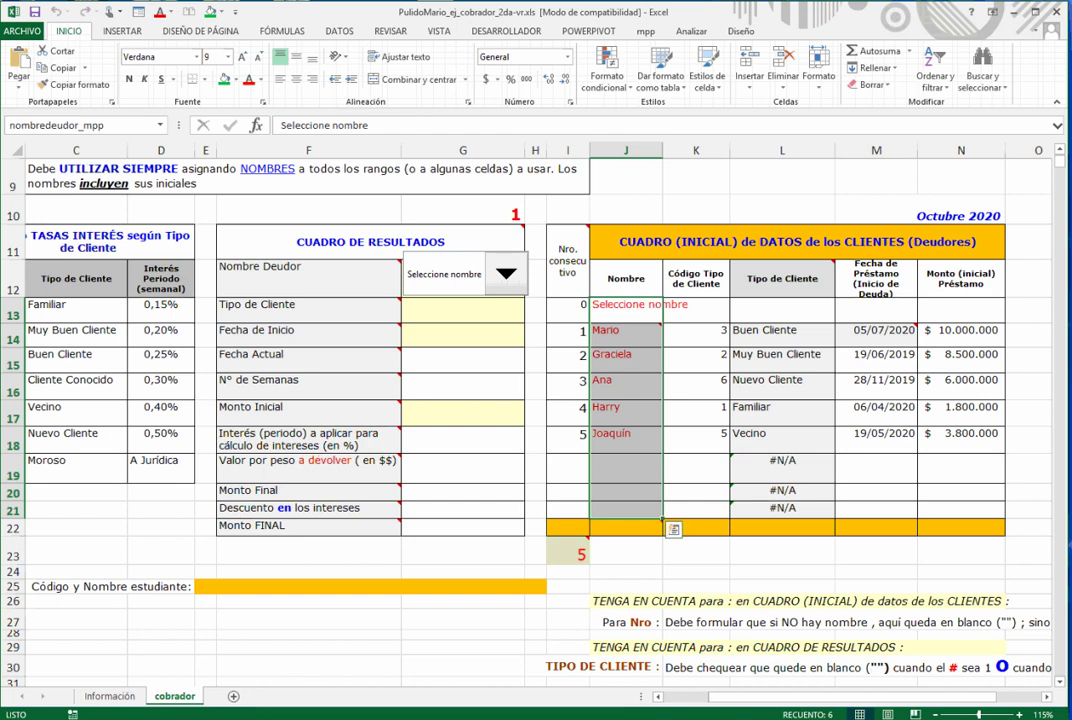
pyautogui.click(625, 440)
pyautogui.click(506, 274)
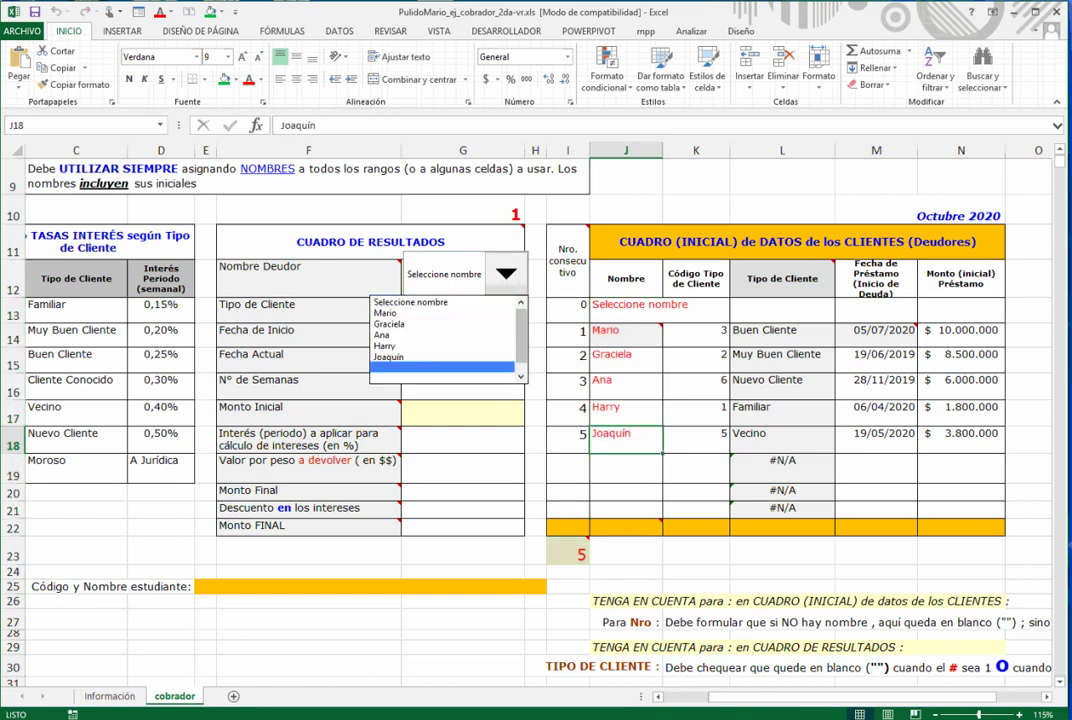
pyautogui.click(450, 357)
pyautogui.click(463, 211)
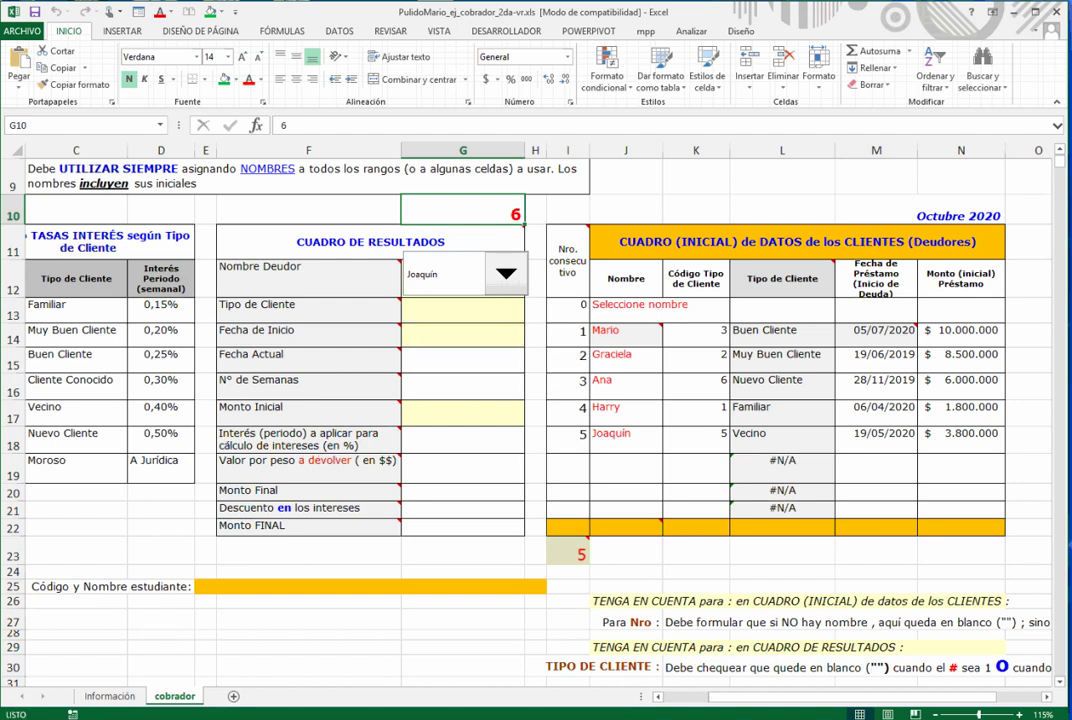
pyautogui.click(463, 310)
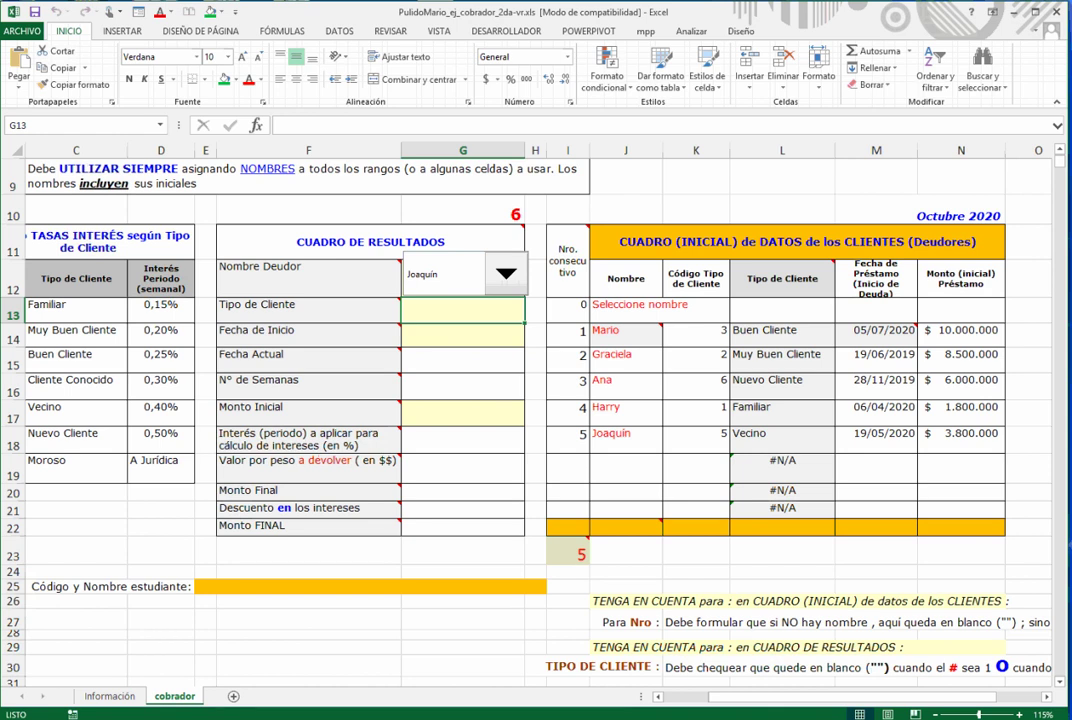
pyautogui.hotkey('shift', 'F3')
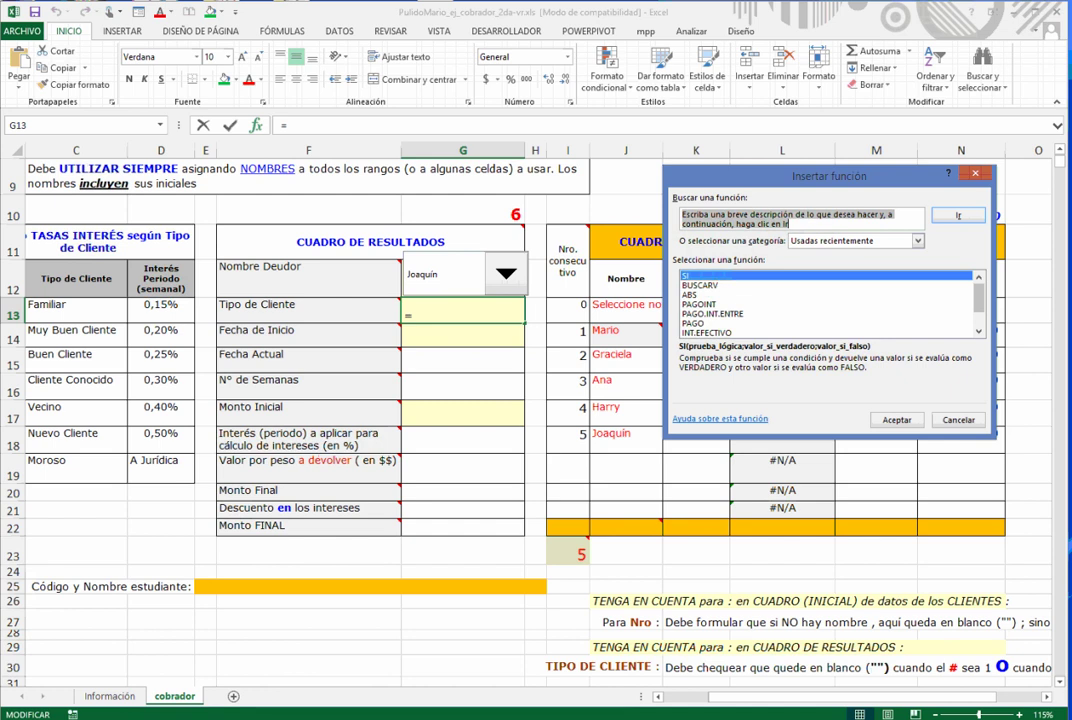
pyautogui.click(897, 420)
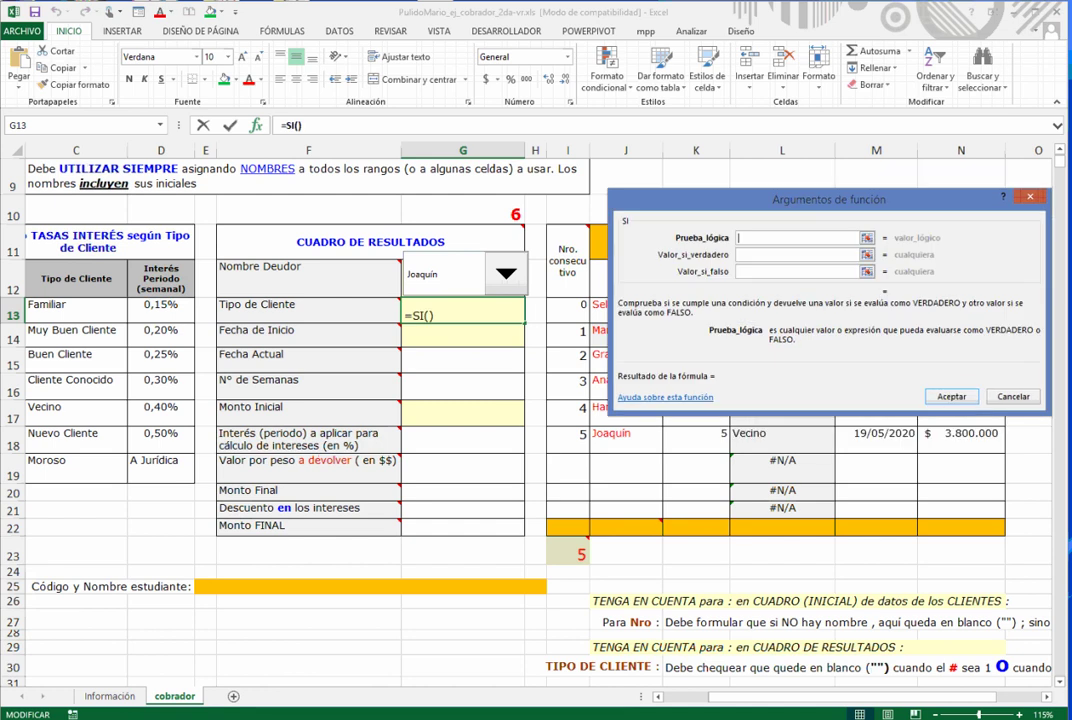
pyautogui.moveTo(829, 197); pyautogui.dragTo(330, 432)
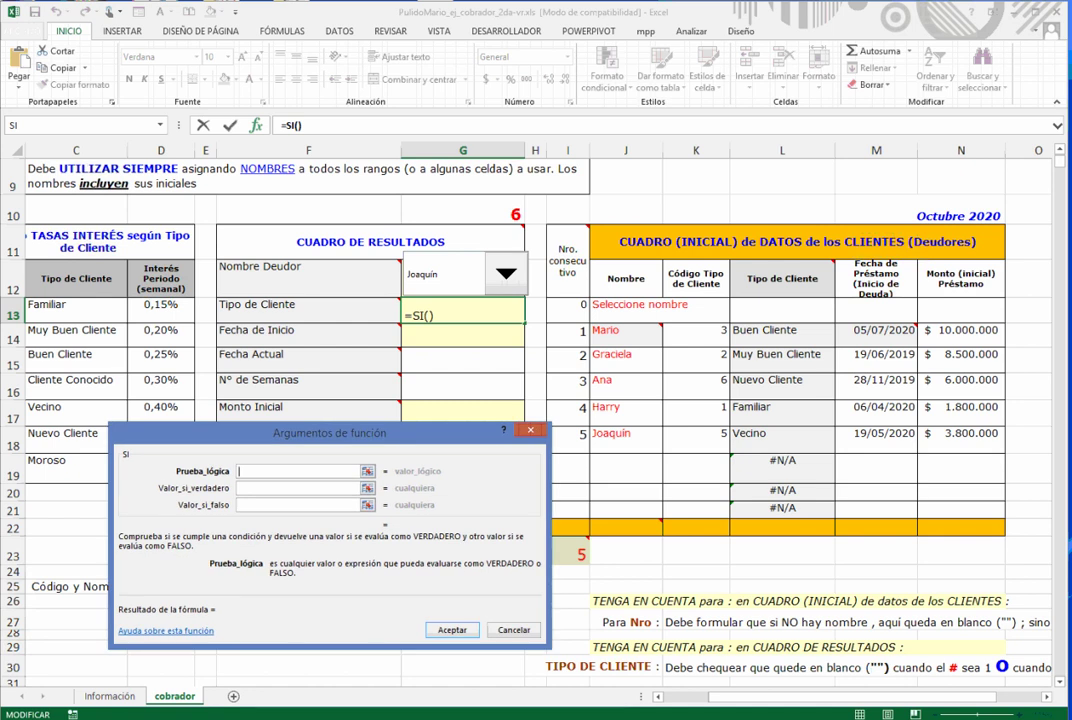
pyautogui.press('Escape')
pyautogui.press('Escape')
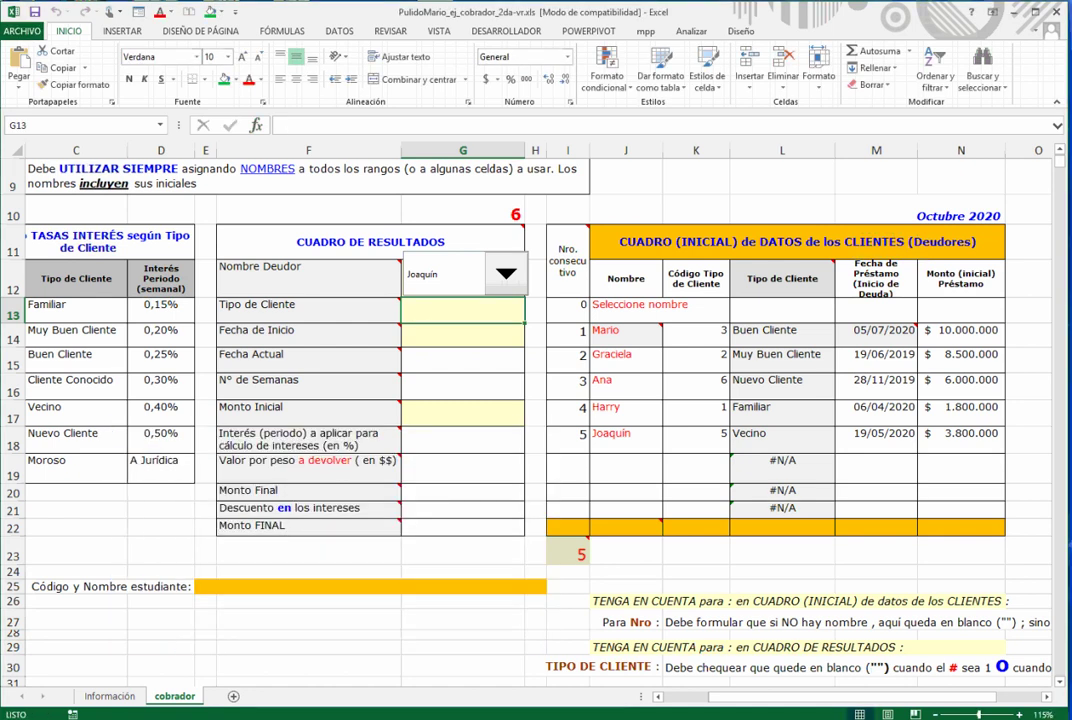
# - Read the Tipo de Cliente note in row 30
pyautogui.scroll(-1, 538, 420)
pyautogui.click(694, 566)
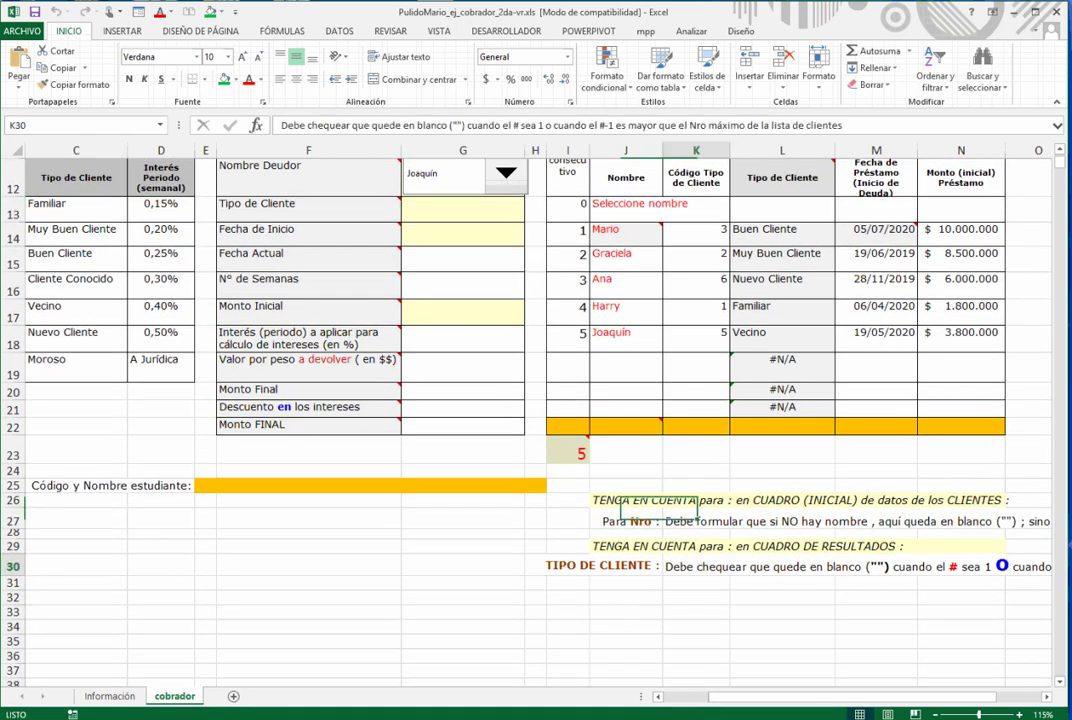
pyautogui.press('Right')
pyautogui.press('Right')
pyautogui.press('Right')
pyautogui.press('Right')
pyautogui.press('Right')
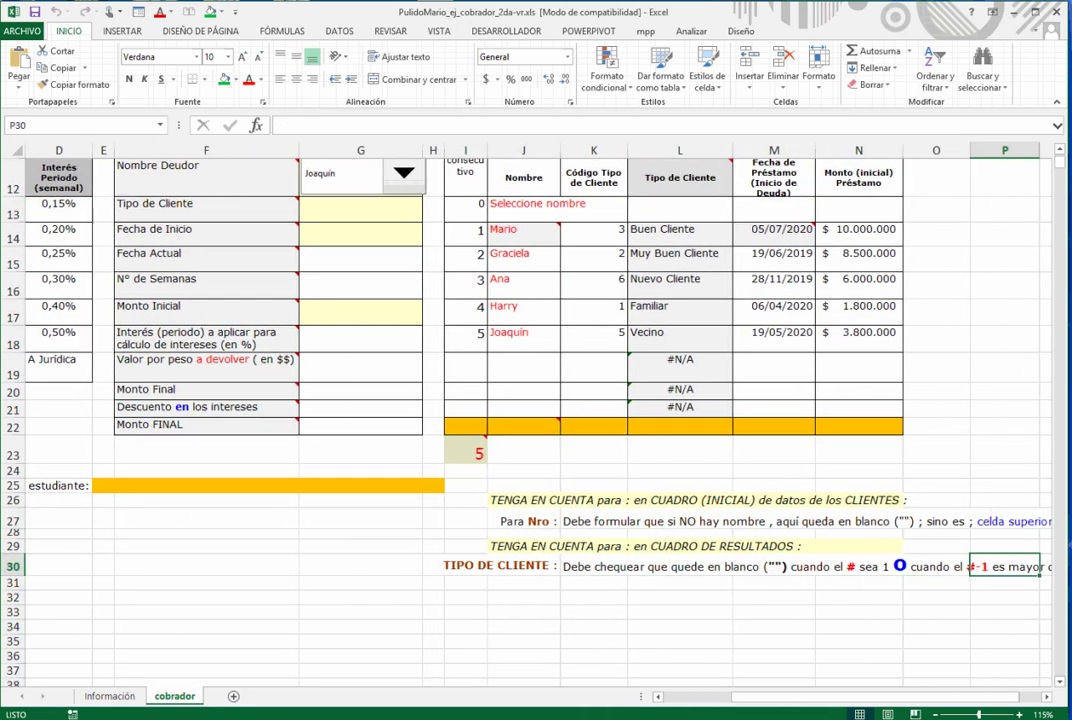
pyautogui.press('Right')
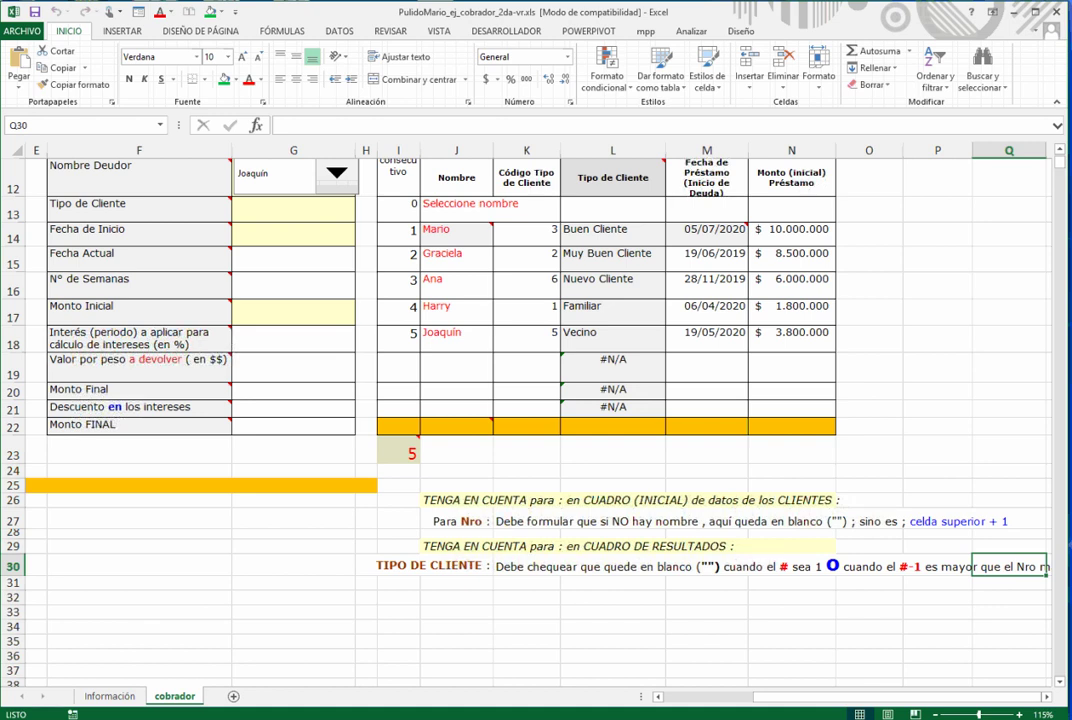
pyautogui.scroll(1, 538, 420)
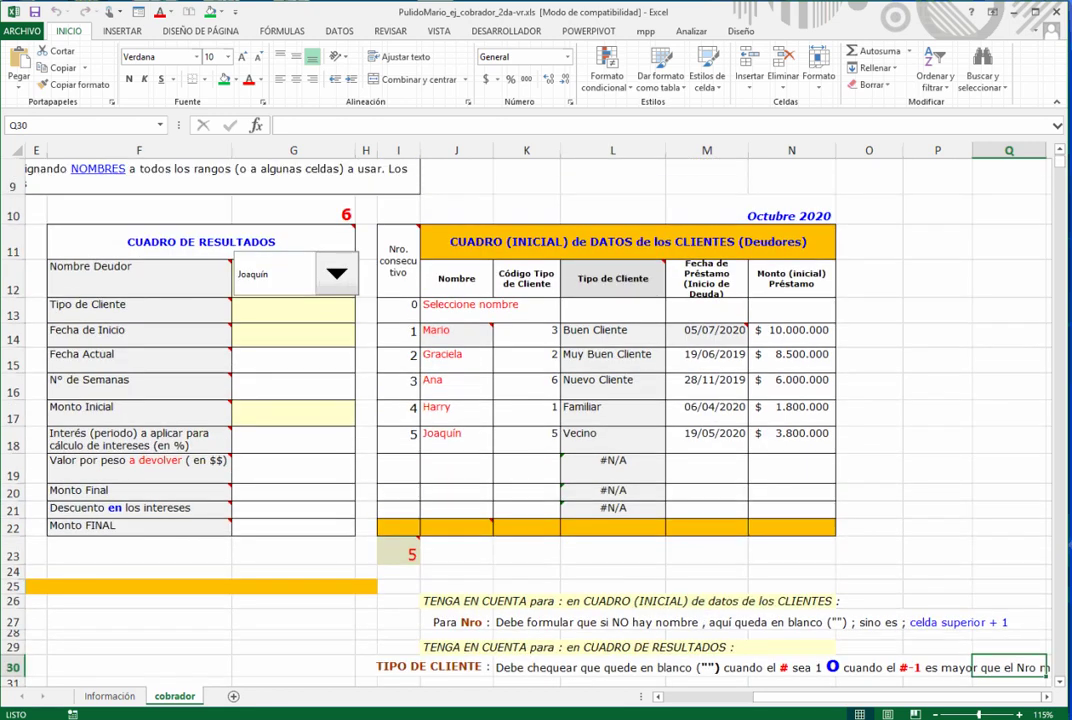
# - Test the debtor list with Seleccione nombre and the blank entry, checking I23 and G10
pyautogui.click(336, 273)
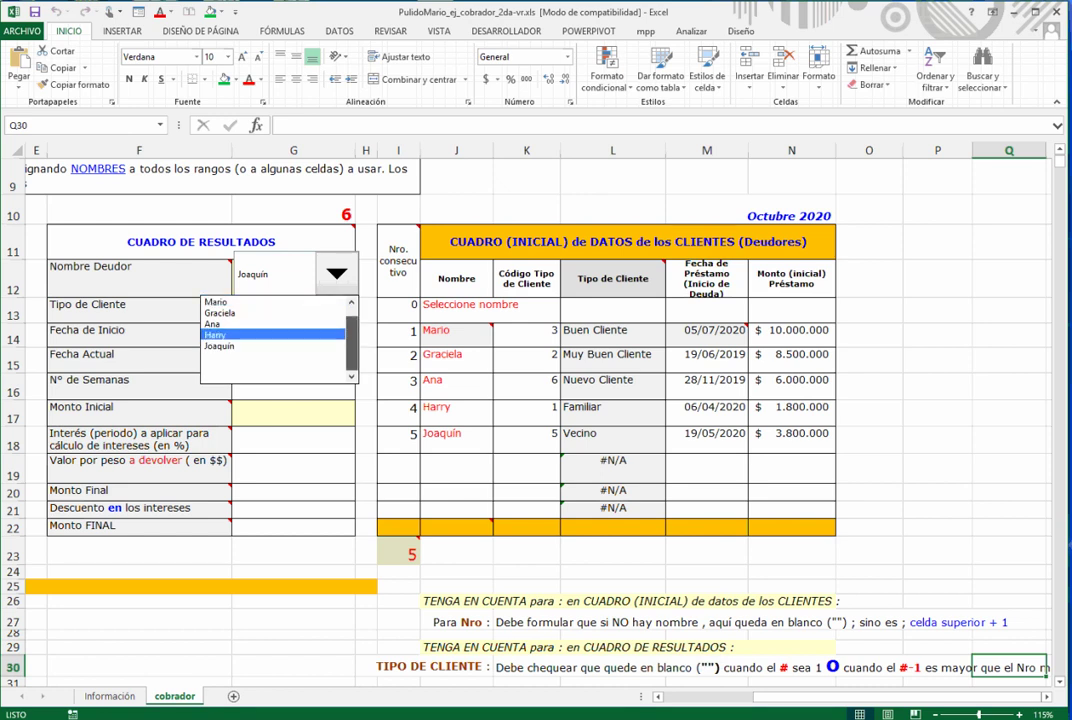
pyautogui.click(249, 302)
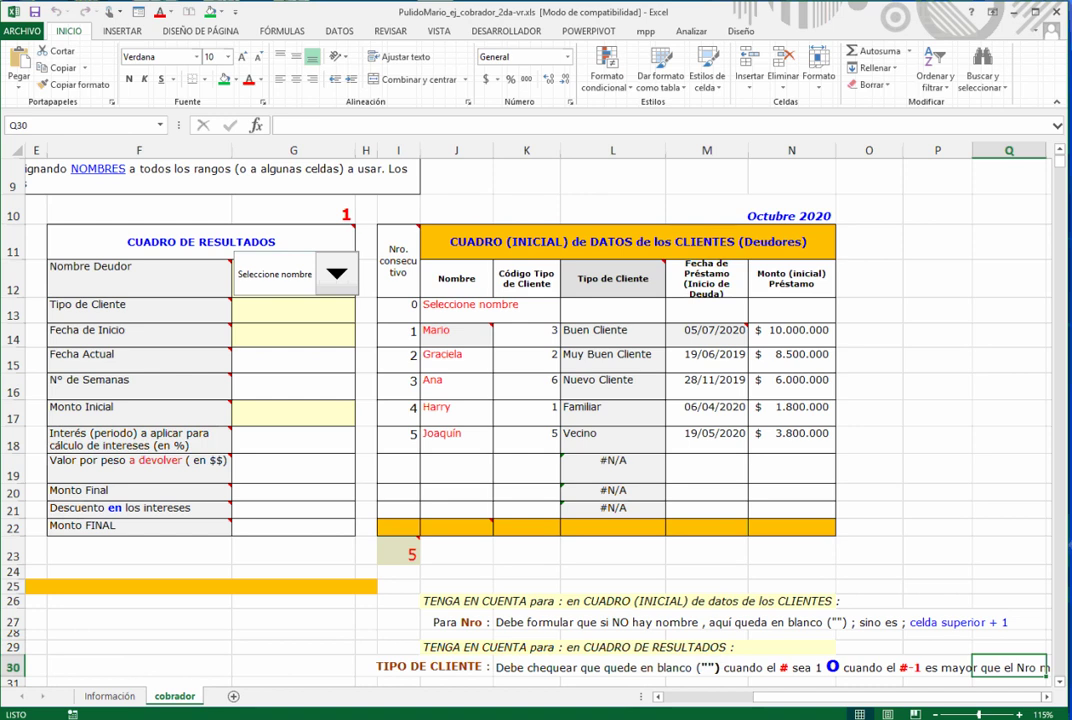
pyautogui.click(400, 553)
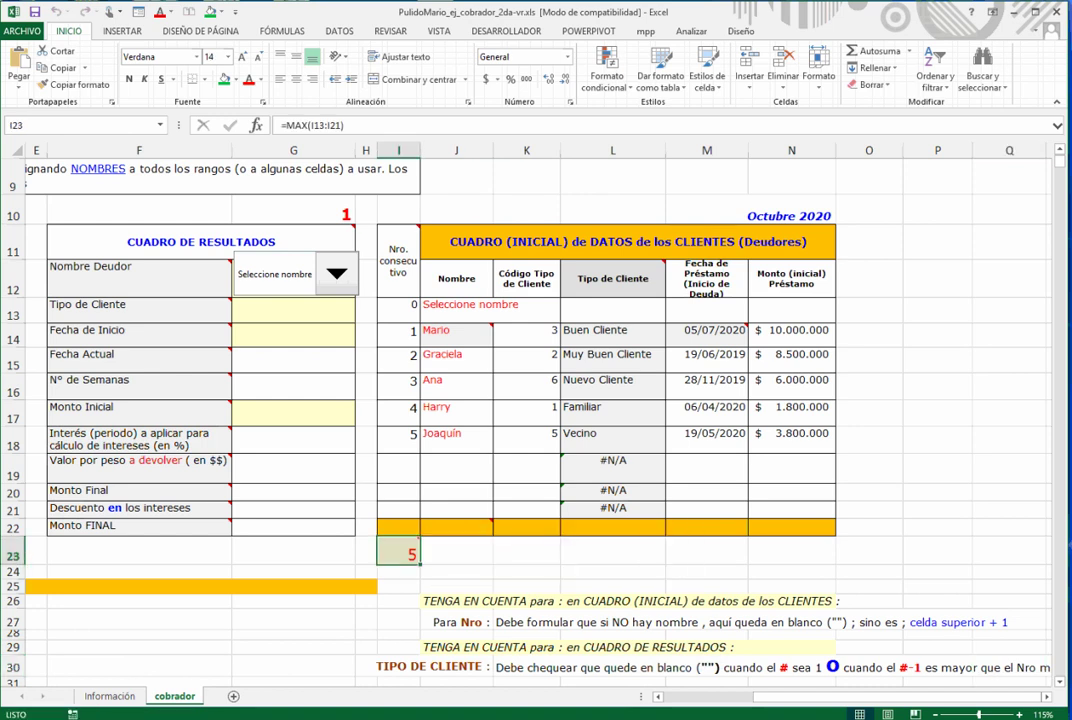
pyautogui.click(293, 211)
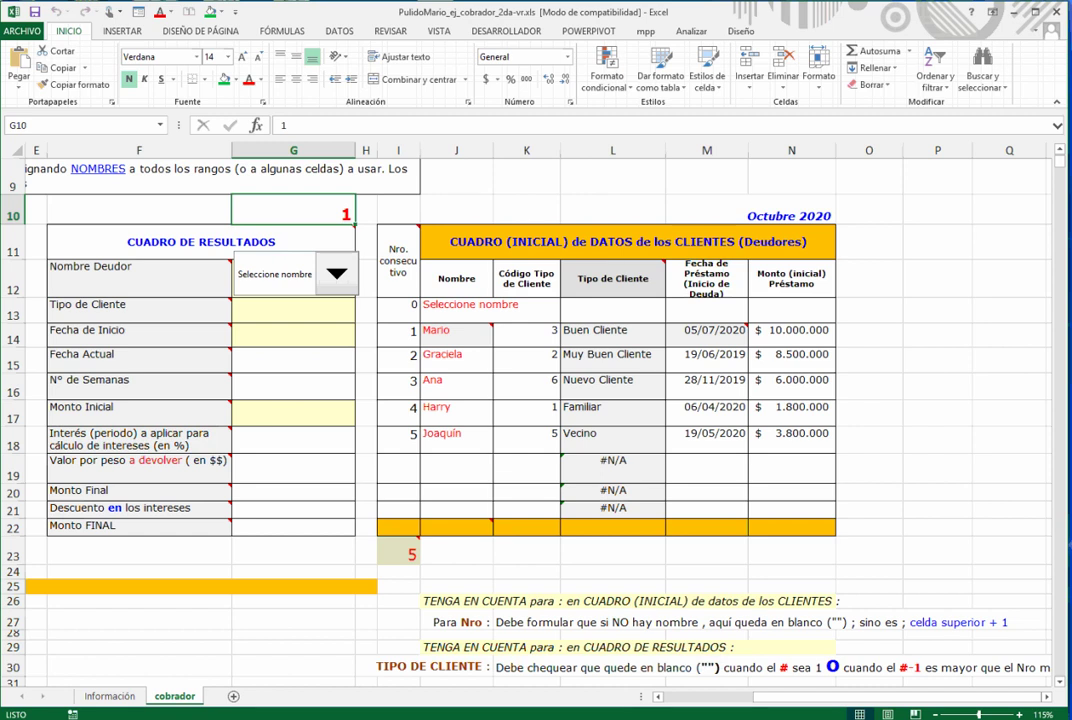
pyautogui.click(337, 273)
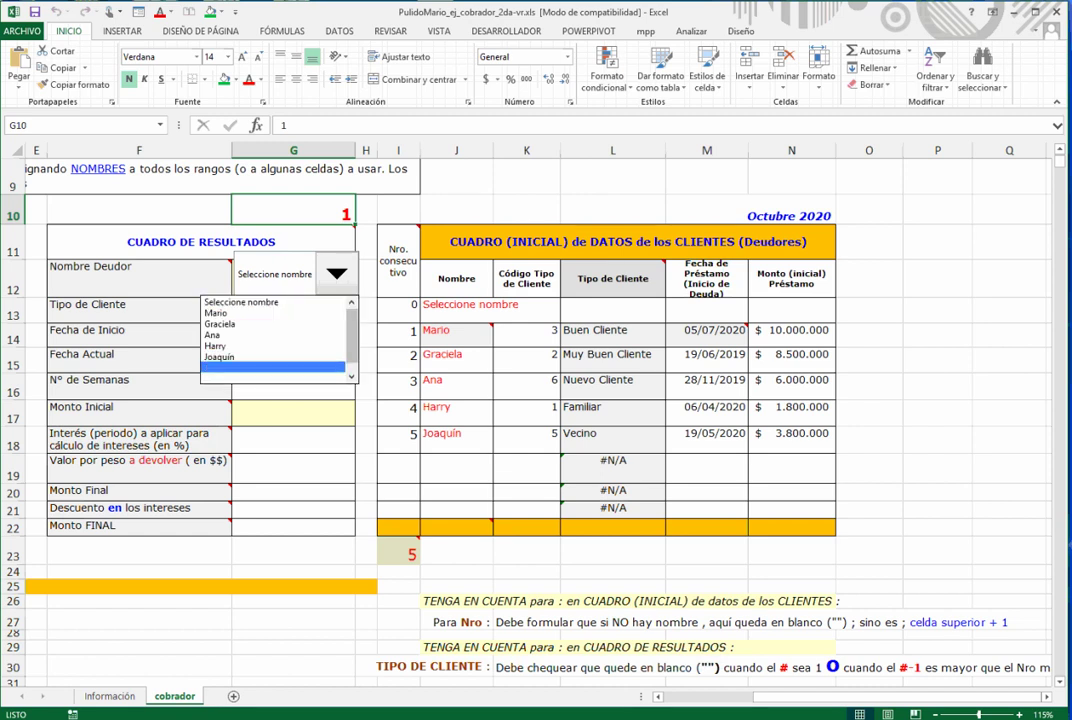
pyautogui.click(272, 367)
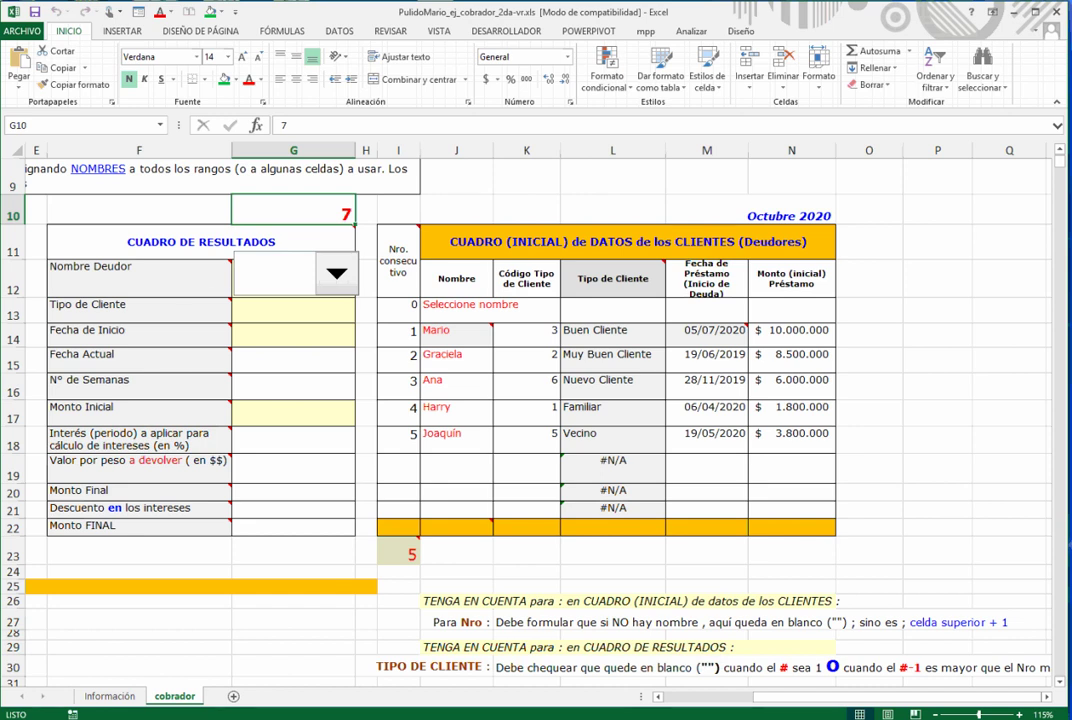
# - Reset the debtor to Seleccione nombre and start inserting a function in G13
pyautogui.click(337, 274)
pyautogui.moveTo(351, 340); pyautogui.dragTo(351, 325)
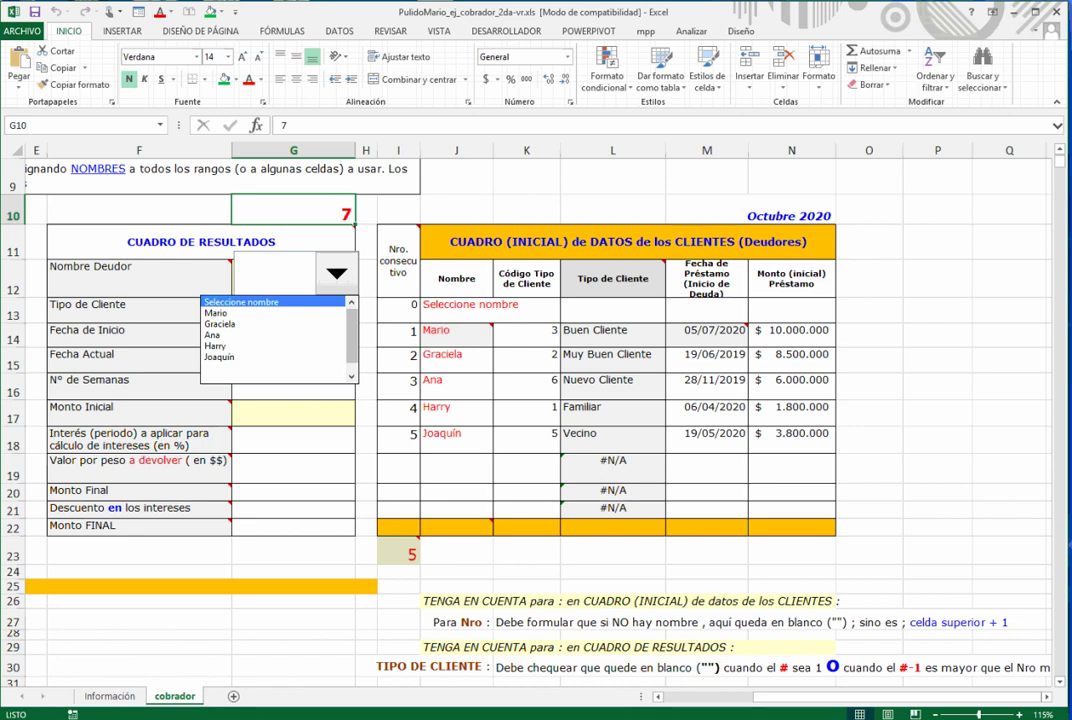
pyautogui.click(242, 302)
pyautogui.click(293, 311)
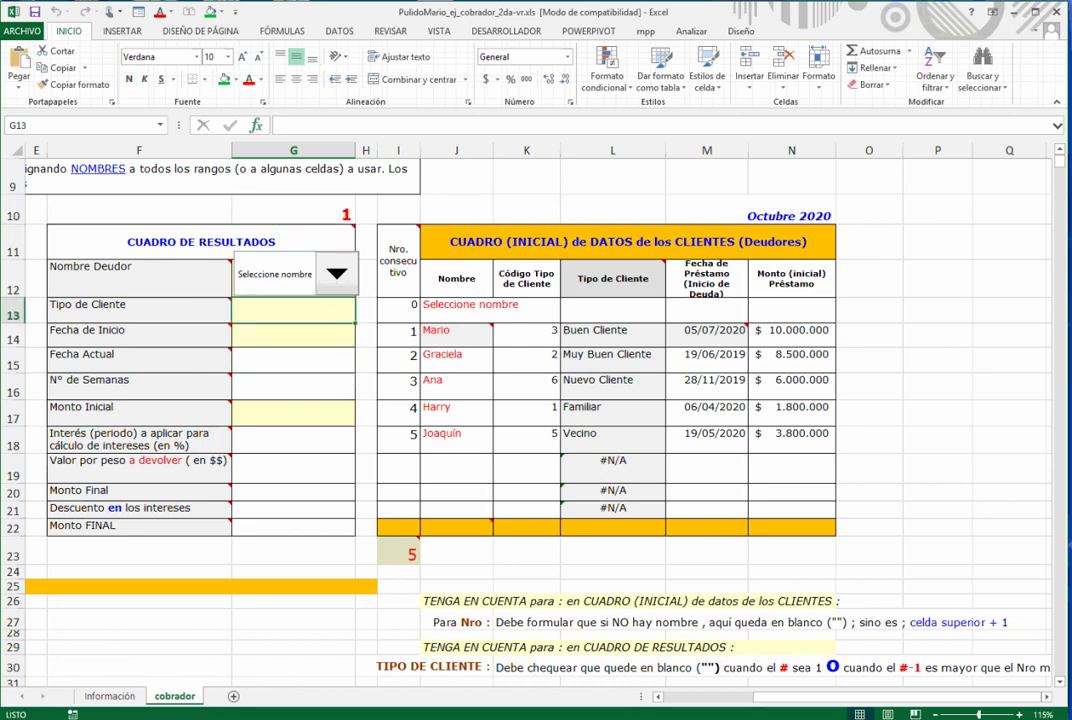
pyautogui.click(256, 125)
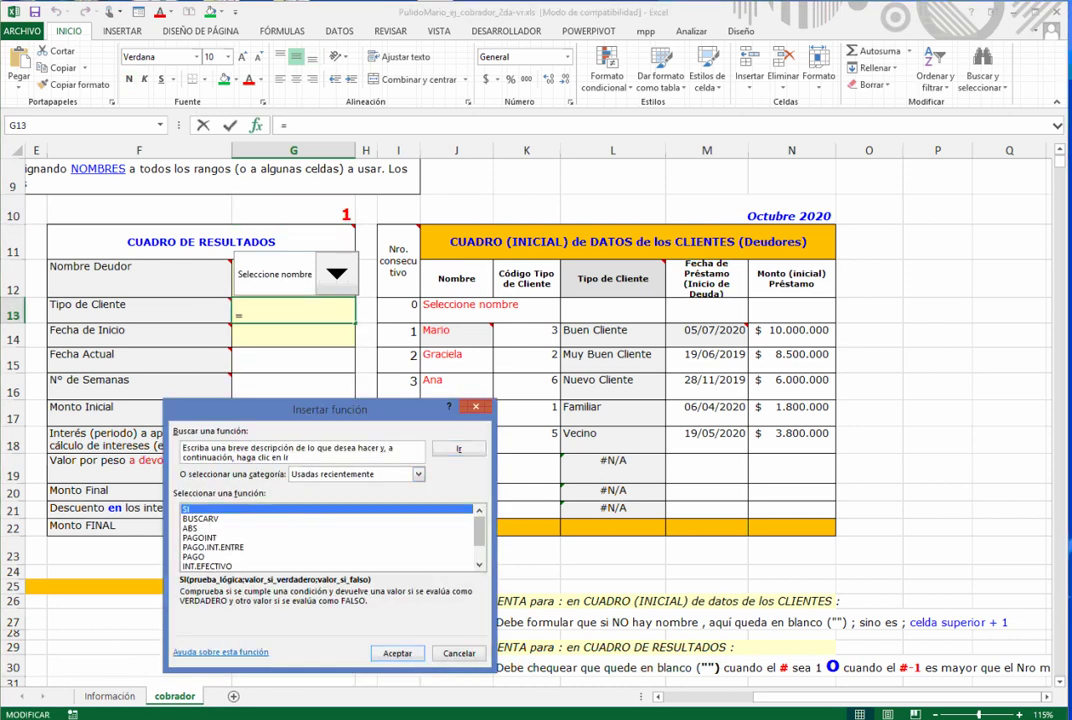
# - Start an SI formula in G13 with the test O(G10=1;G10-1>I23)
pyautogui.press('Return')
pyautogui.write('o(')
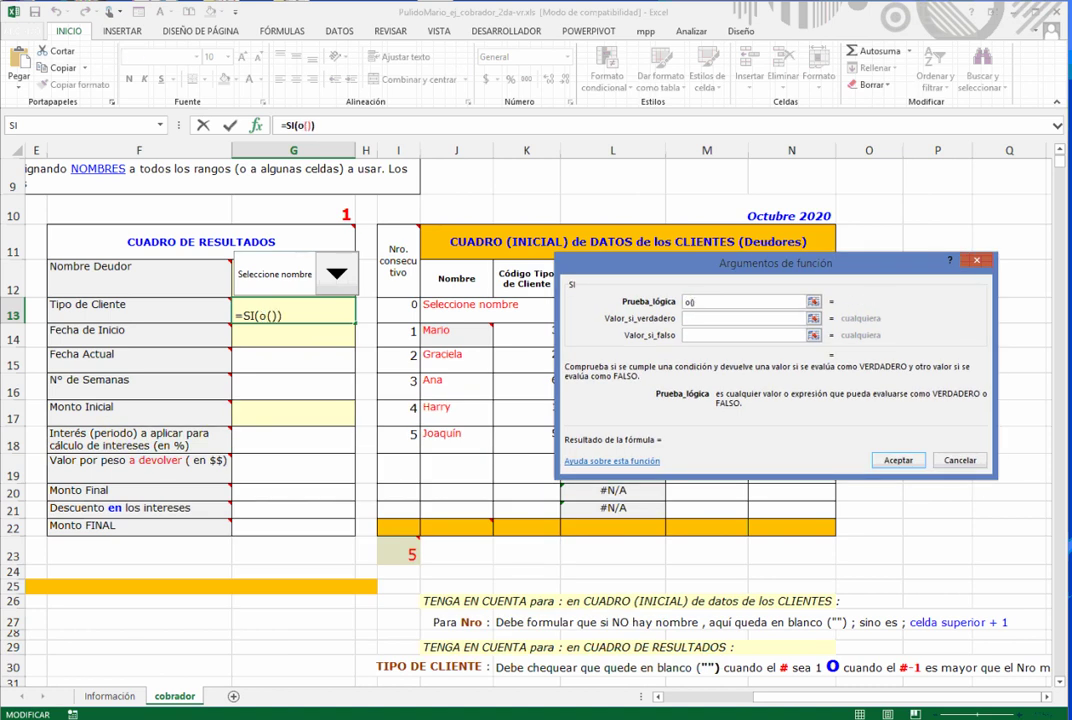
pyautogui.click(308, 125)
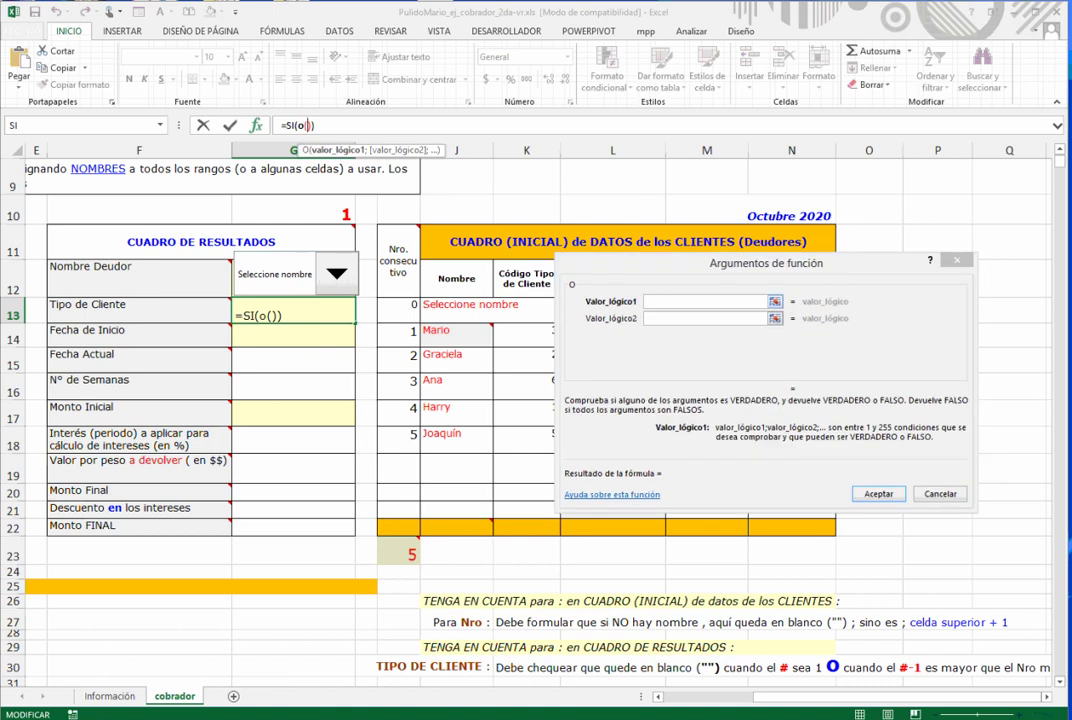
pyautogui.click(692, 301)
pyautogui.click(293, 214)
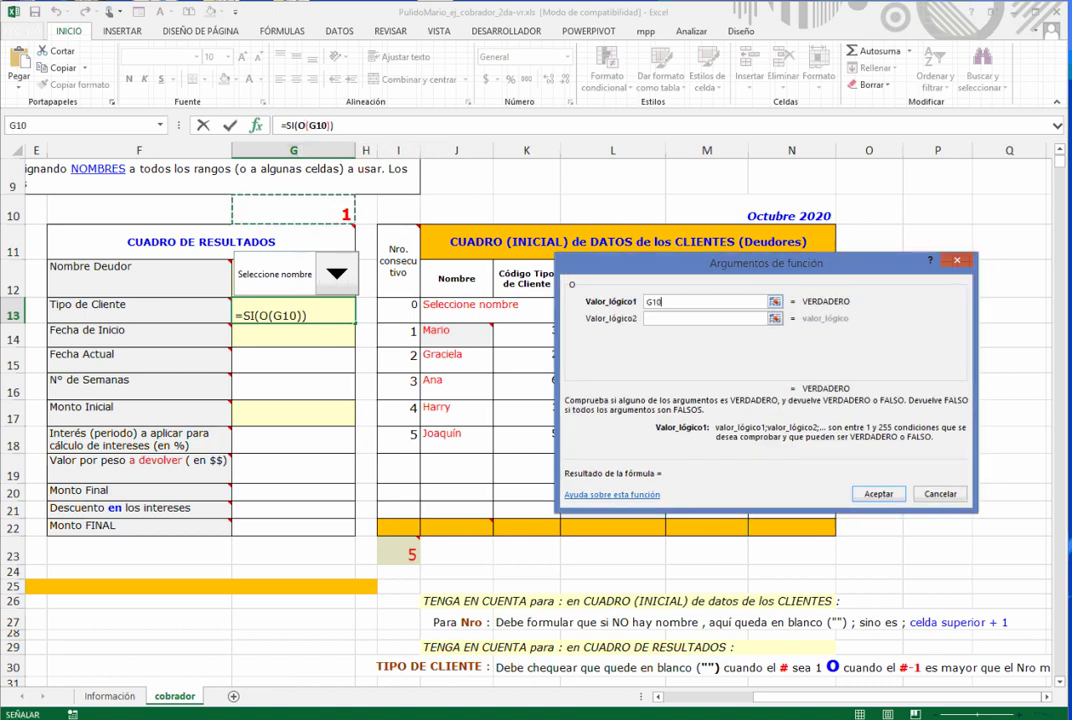
pyautogui.write('=1')
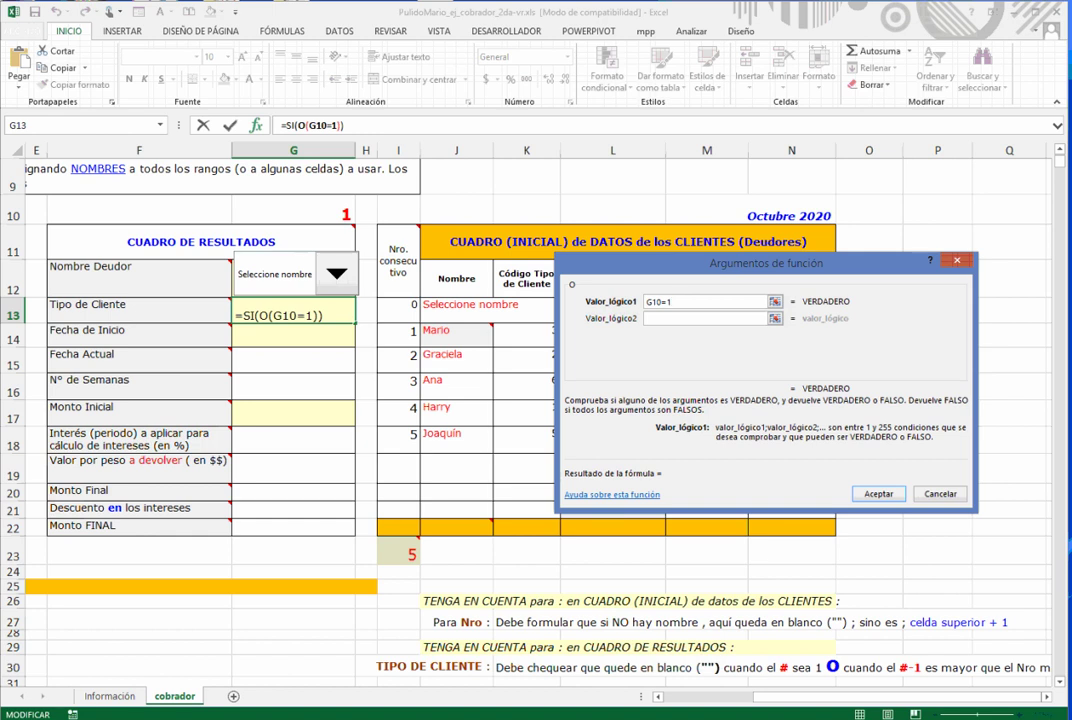
pyautogui.press('Tab')
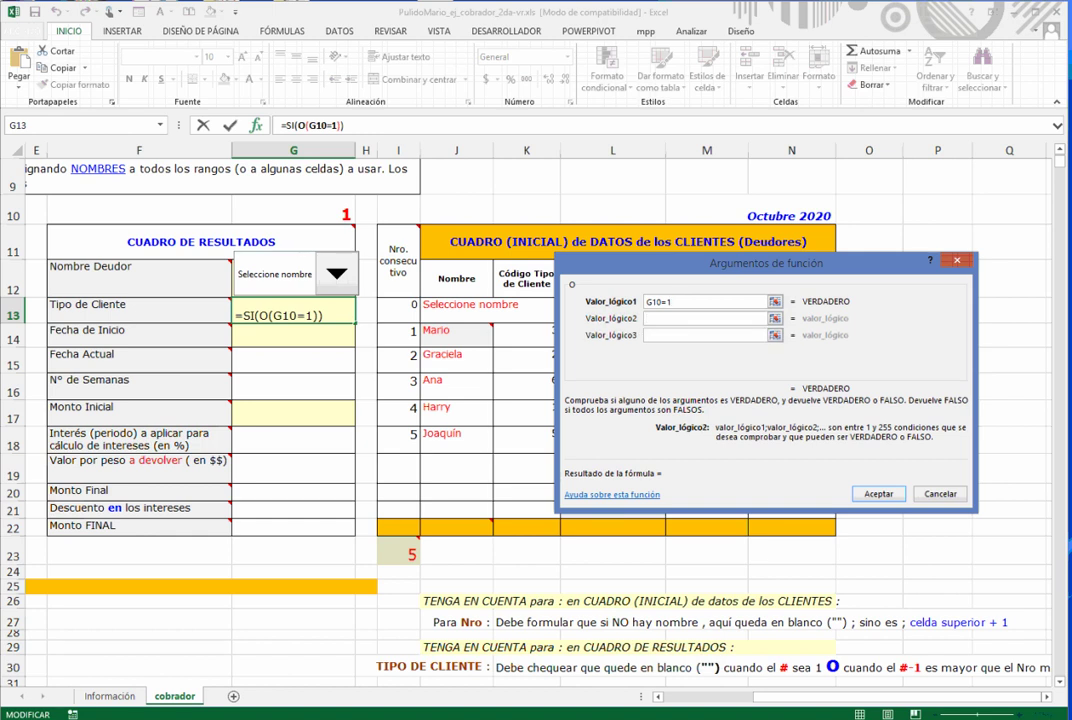
pyautogui.click(293, 211)
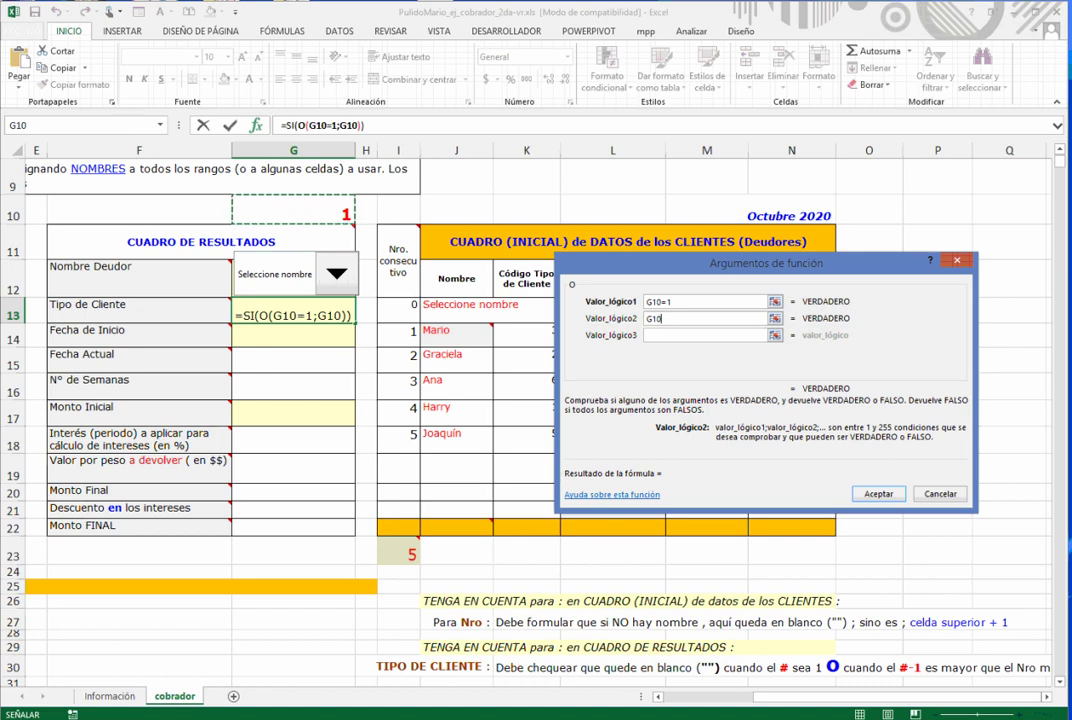
pyautogui.write('-1')
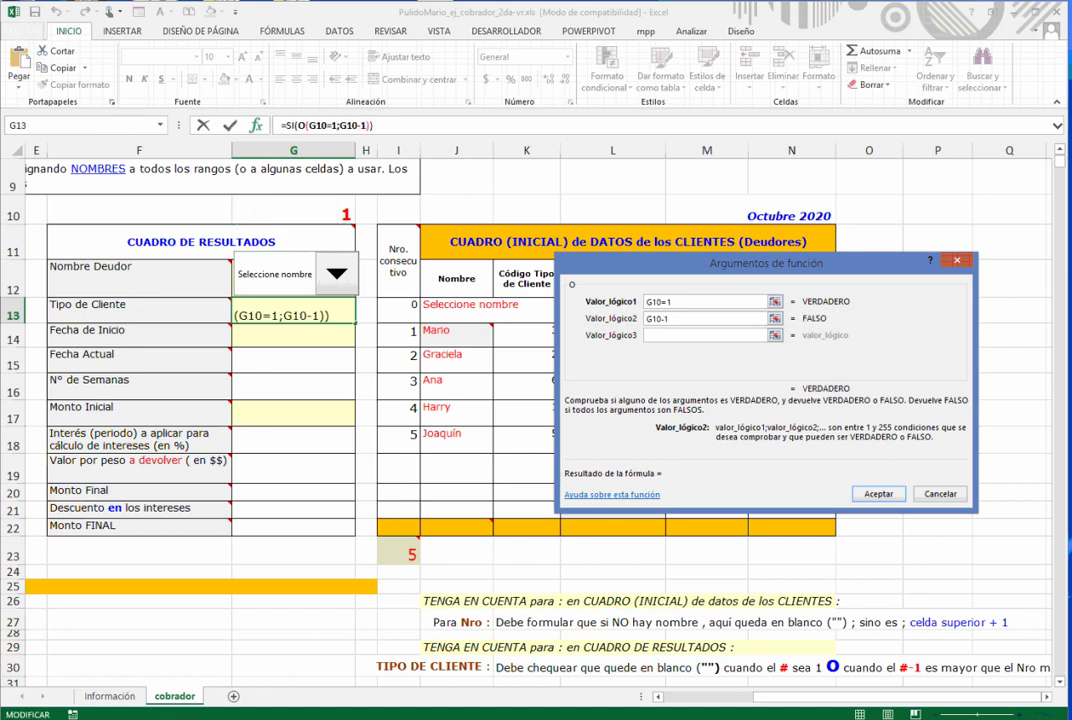
pyautogui.write('>')
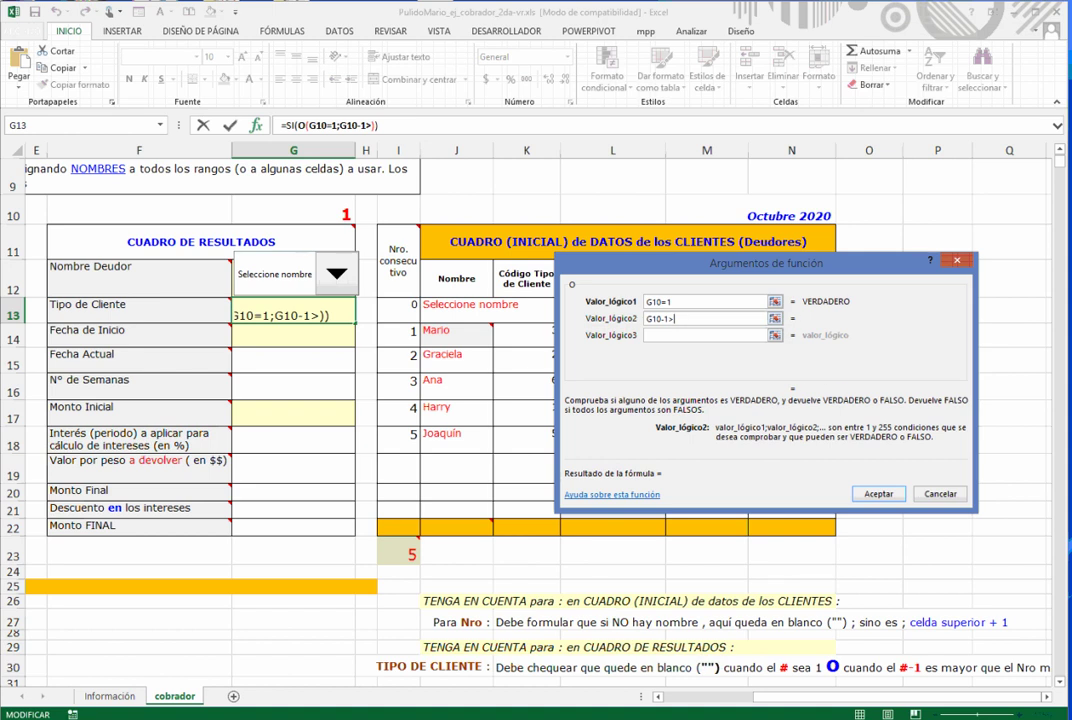
pyautogui.click(398, 552)
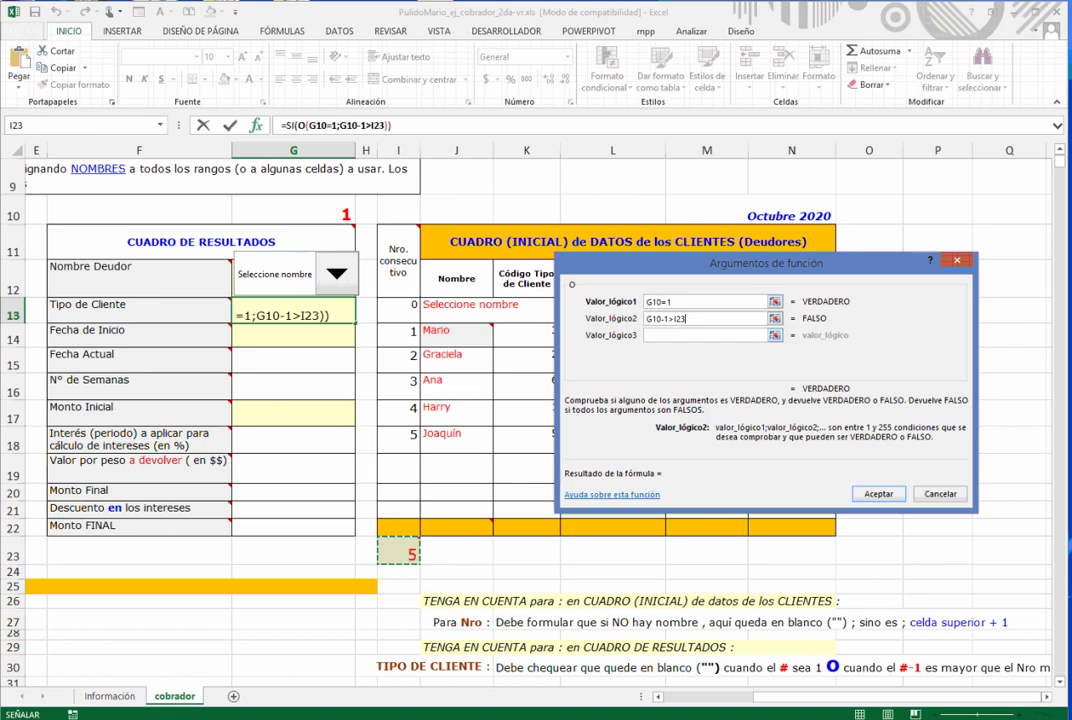
pyautogui.click(287, 125)
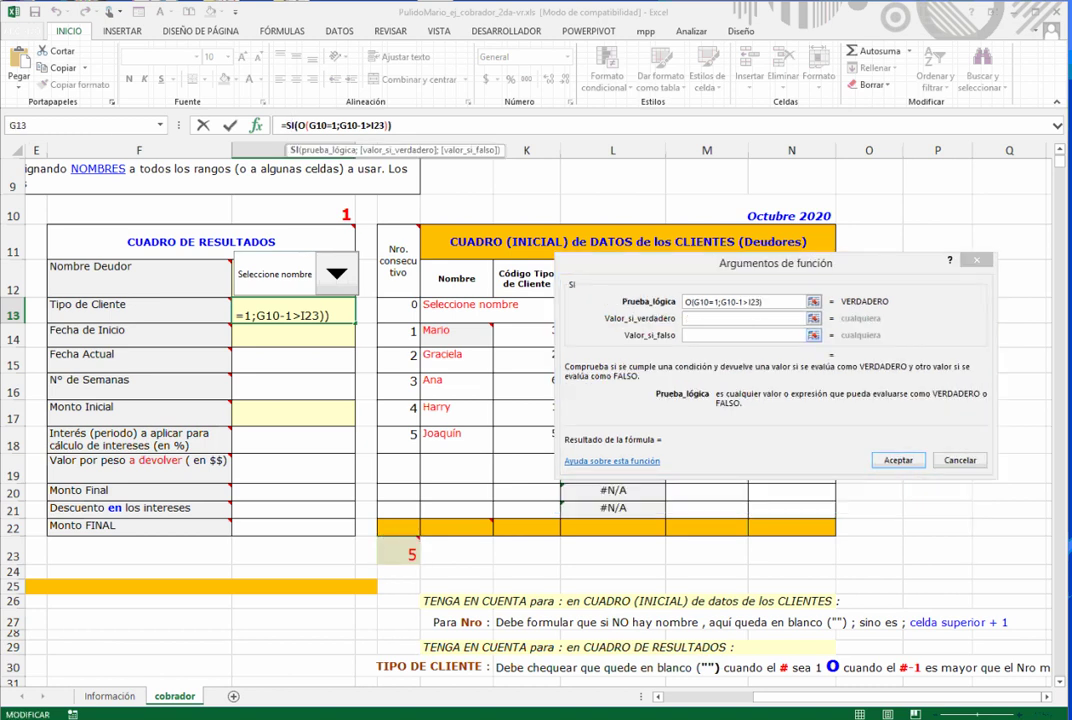
# - Set the SI value-if-true to an empty string ""
pyautogui.click(743, 318)
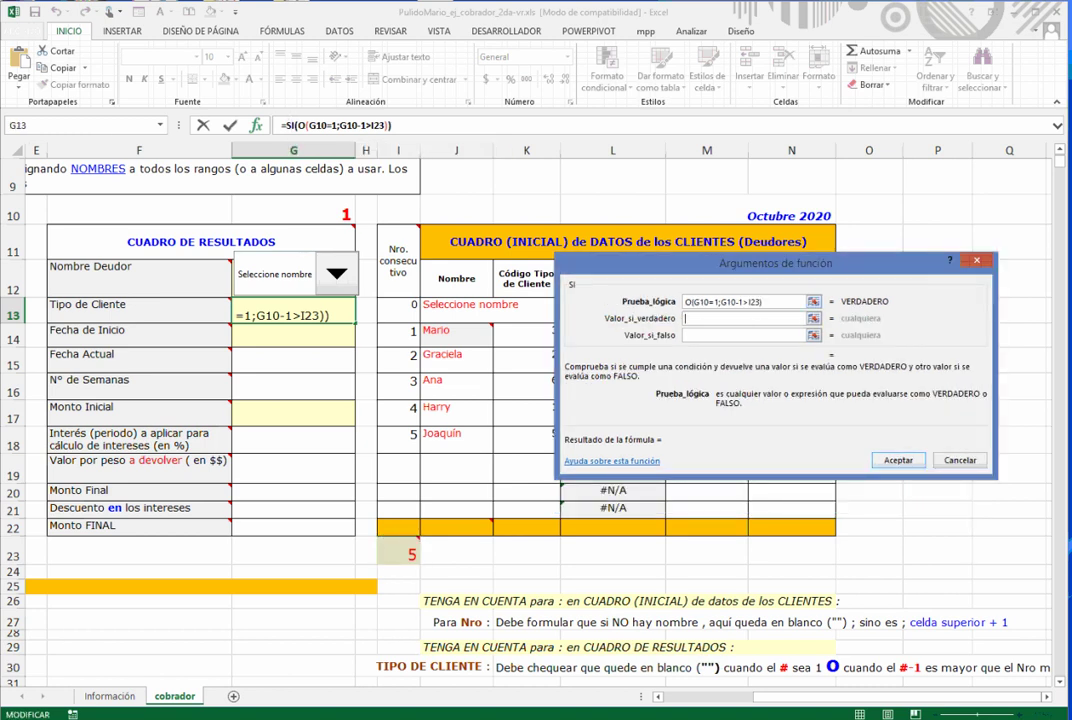
pyautogui.write('""')
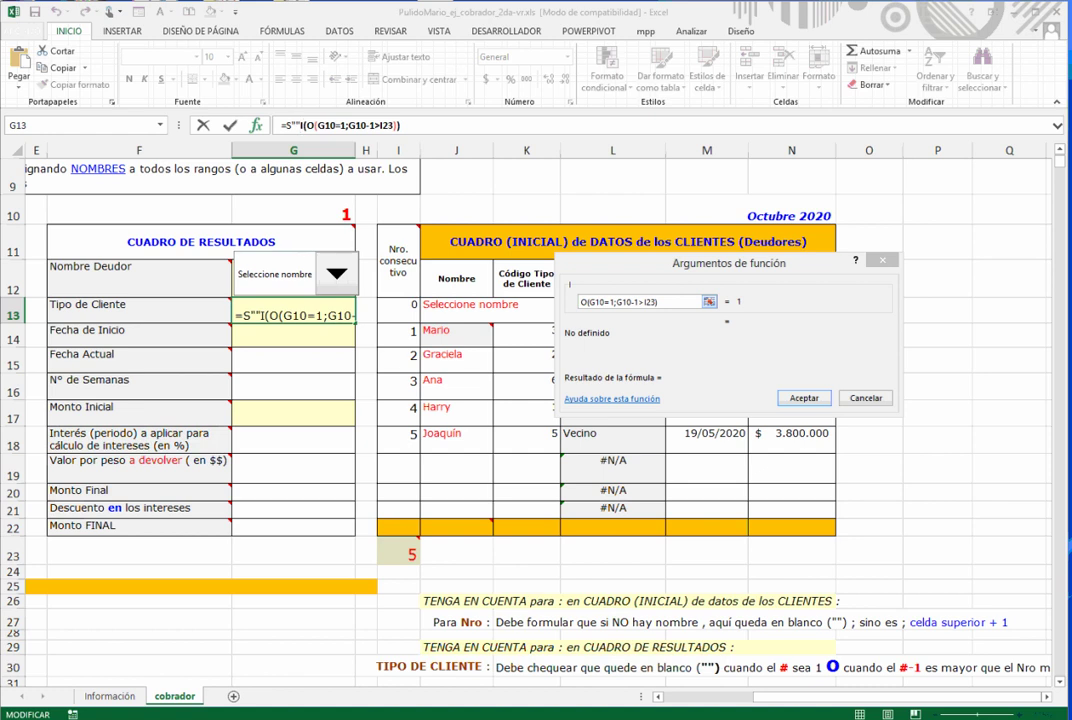
pyautogui.press('BackSpace')
pyautogui.press('BackSpace')
pyautogui.press('BackSpace')
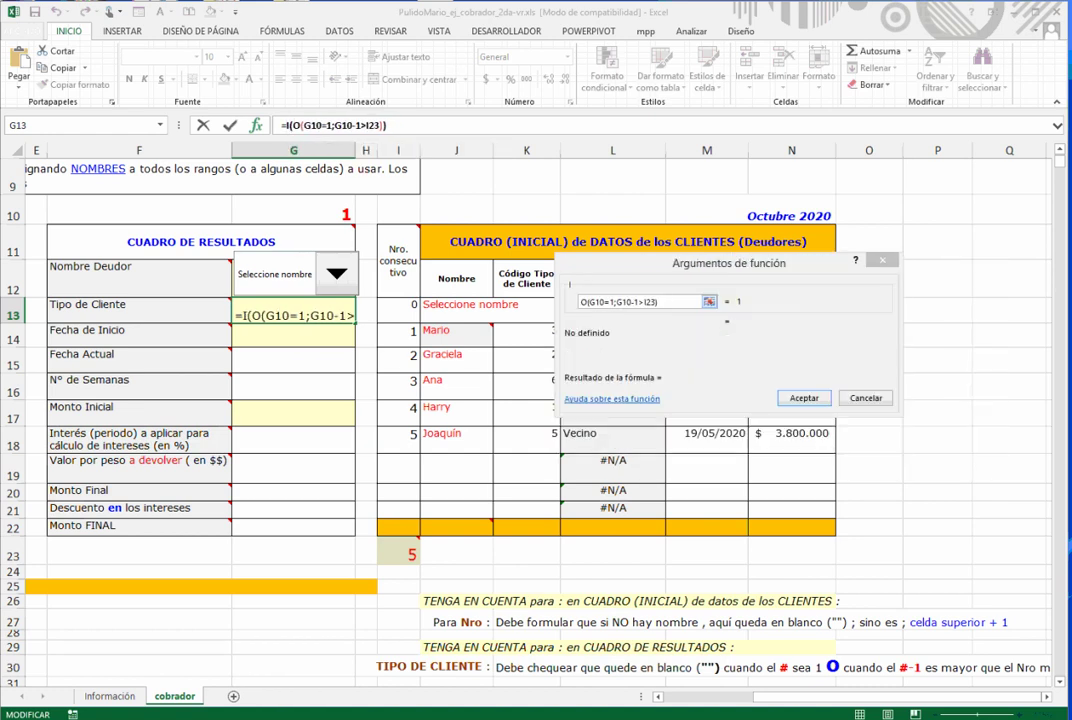
pyautogui.write('s')
pyautogui.click(743, 318)
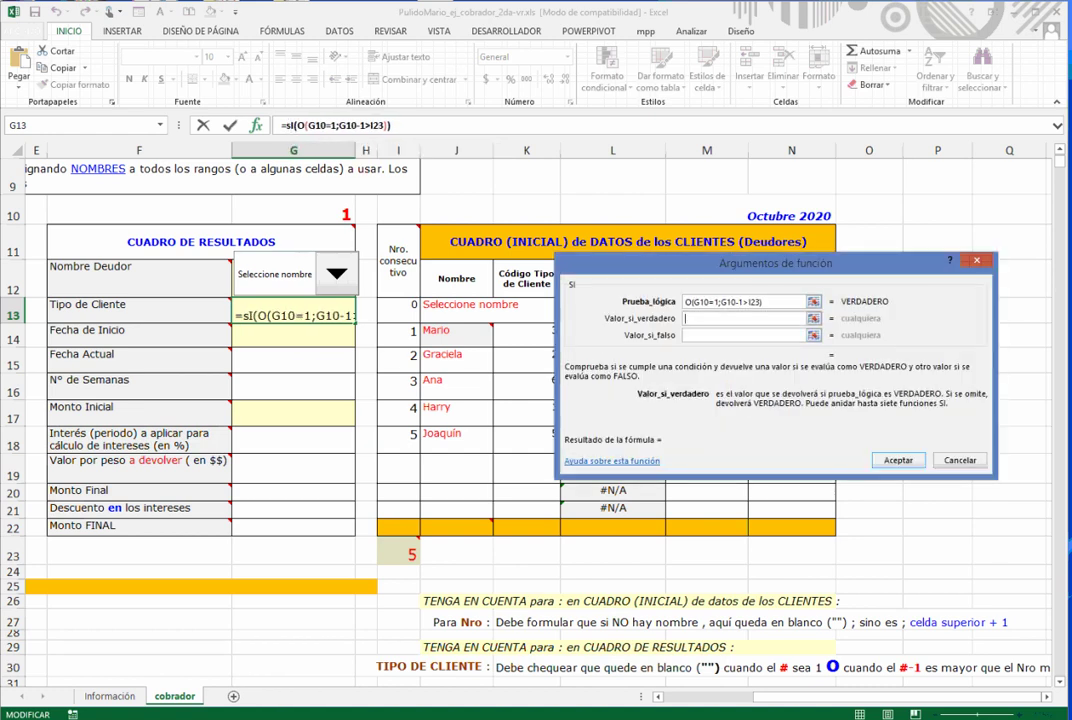
pyautogui.write('""')
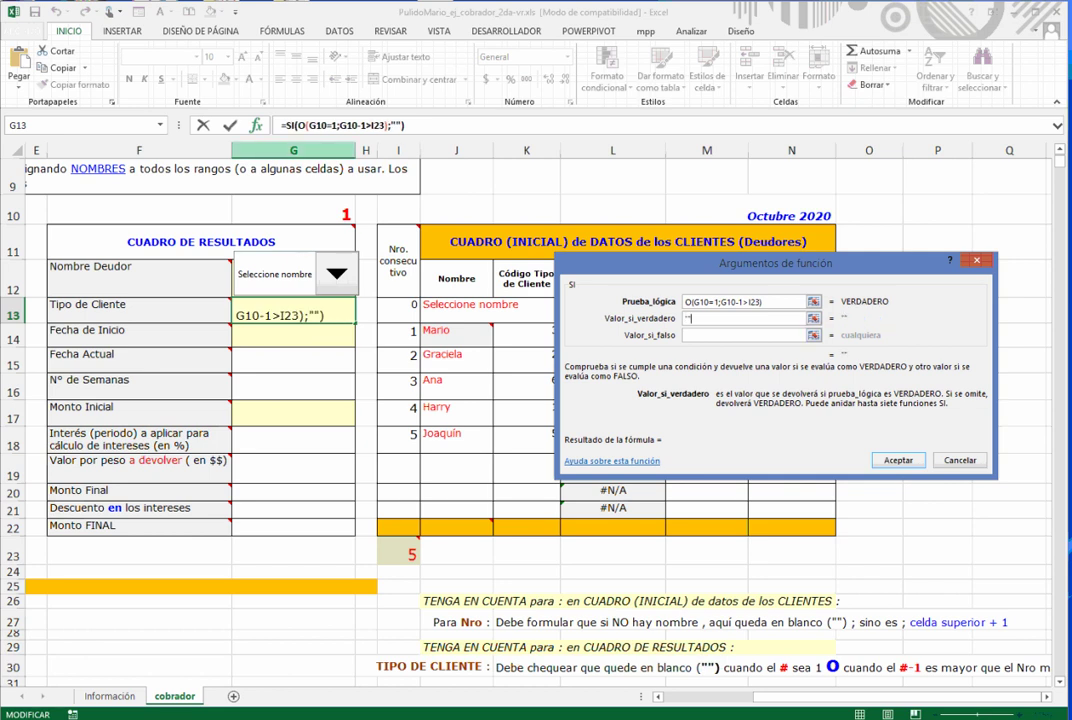
pyautogui.click(738, 335)
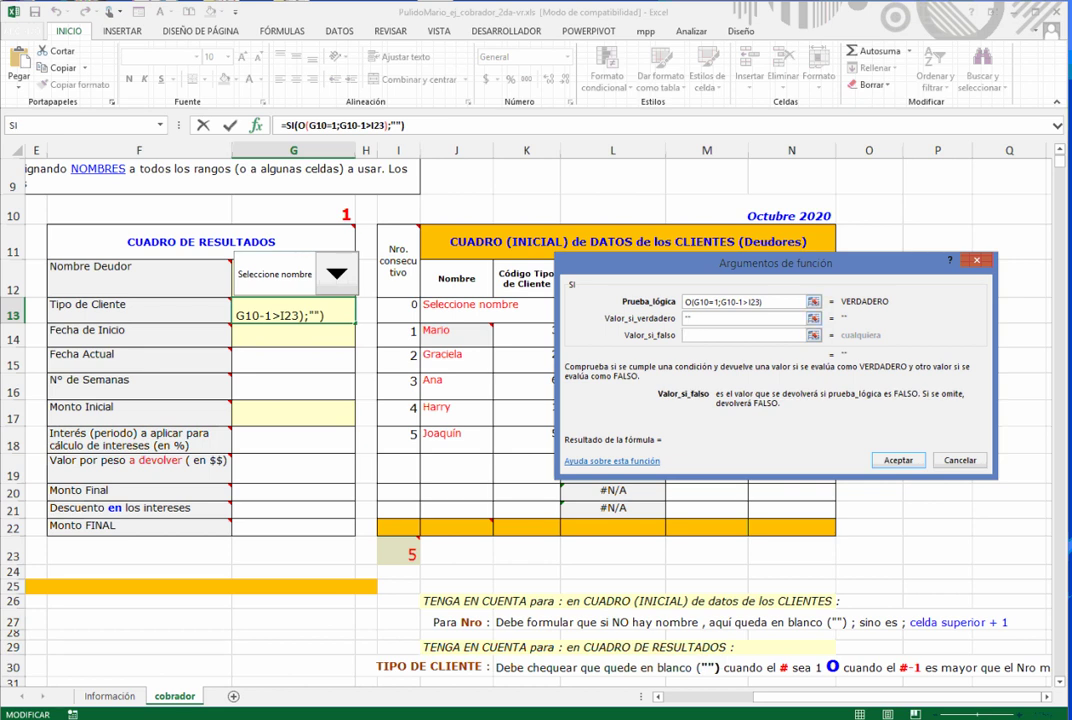
# - Nest BUSCARV(G10-1;Tdeudores_mpp;4;FALSO) as the value-if-false and commit the formula
pyautogui.click(160, 125)
pyautogui.click(60, 159)
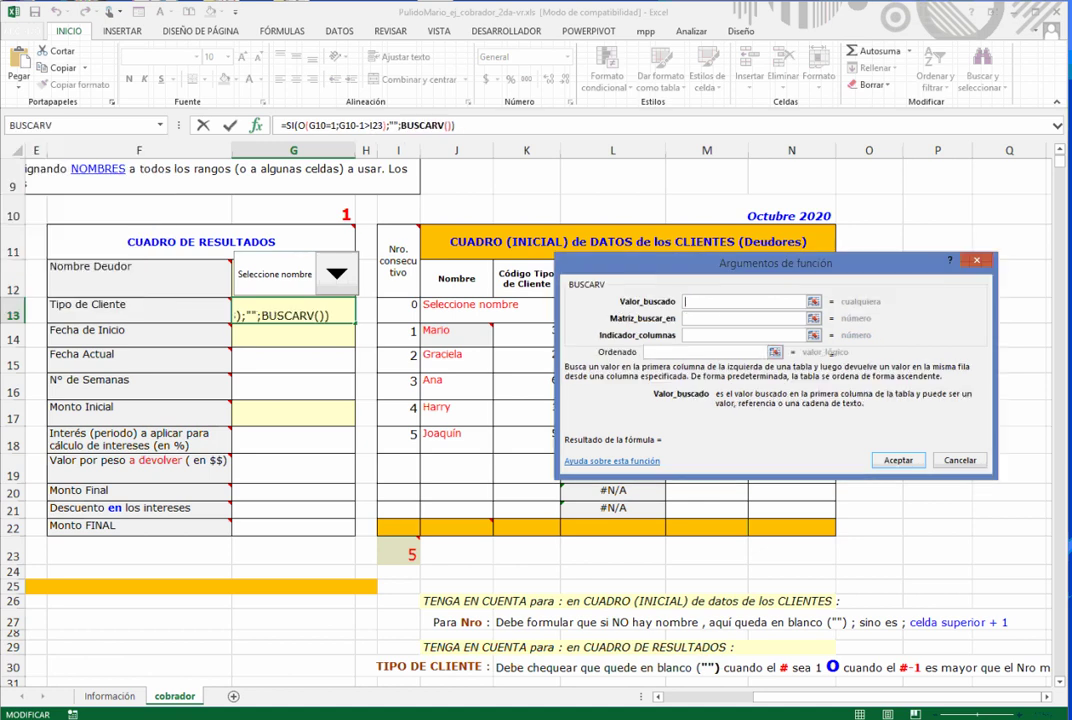
pyautogui.moveTo(720, 263); pyautogui.dragTo(710, 451)
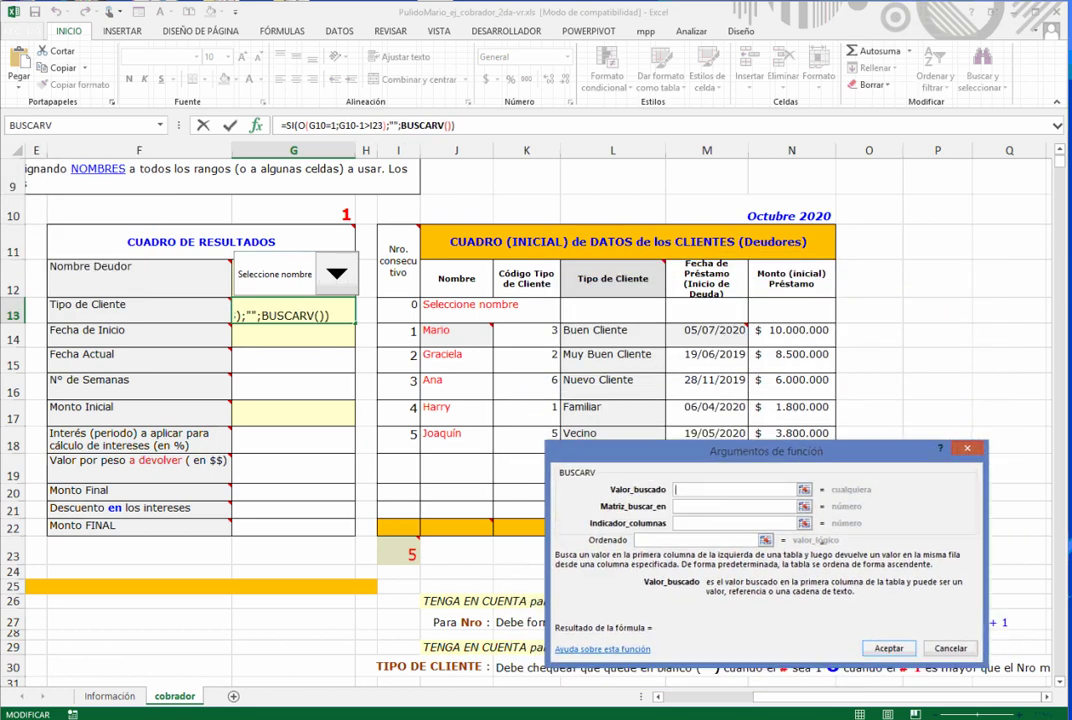
pyautogui.write('G10-1')
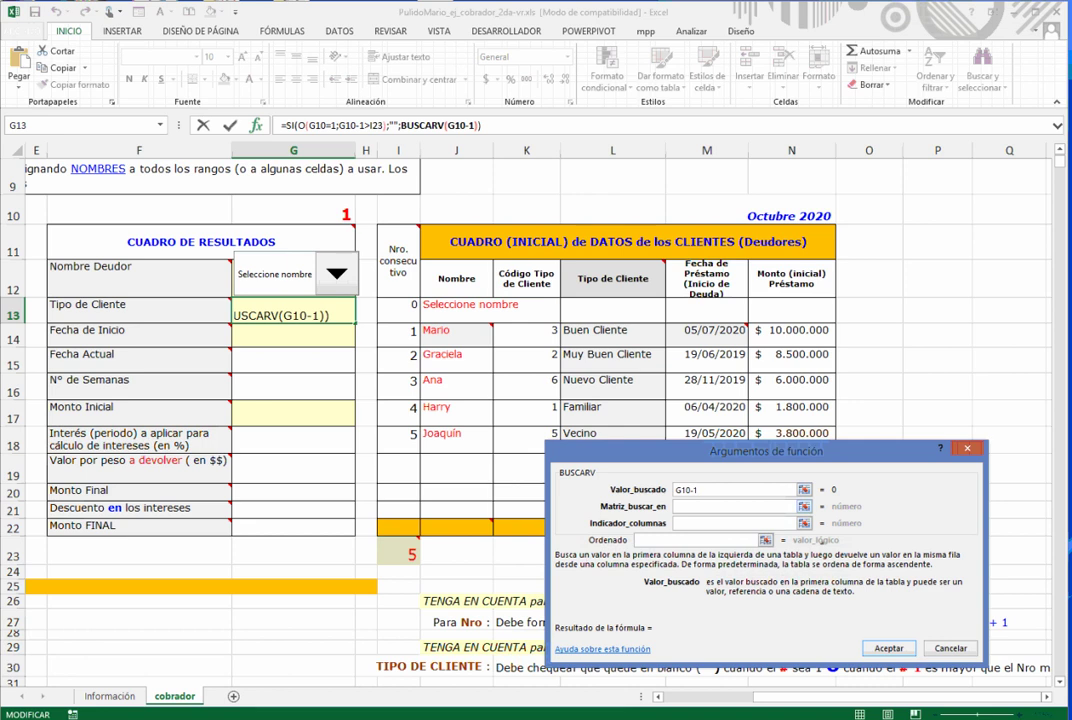
pyautogui.press('Tab')
pyautogui.press('F3')
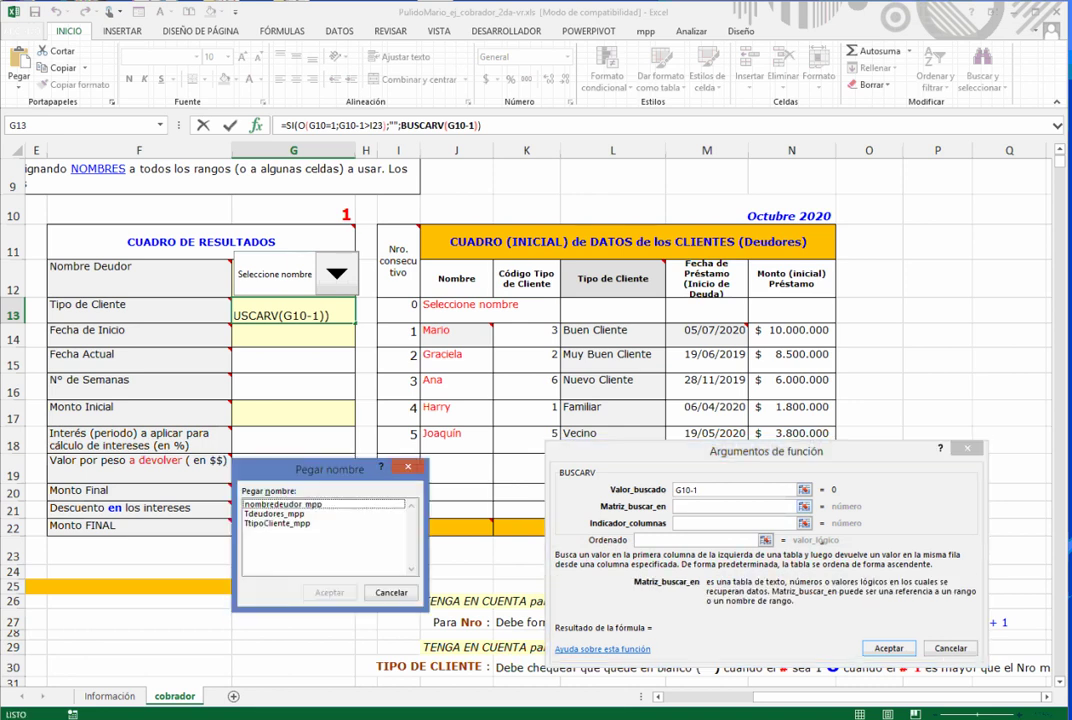
pyautogui.press('Down')
pyautogui.press('Return')
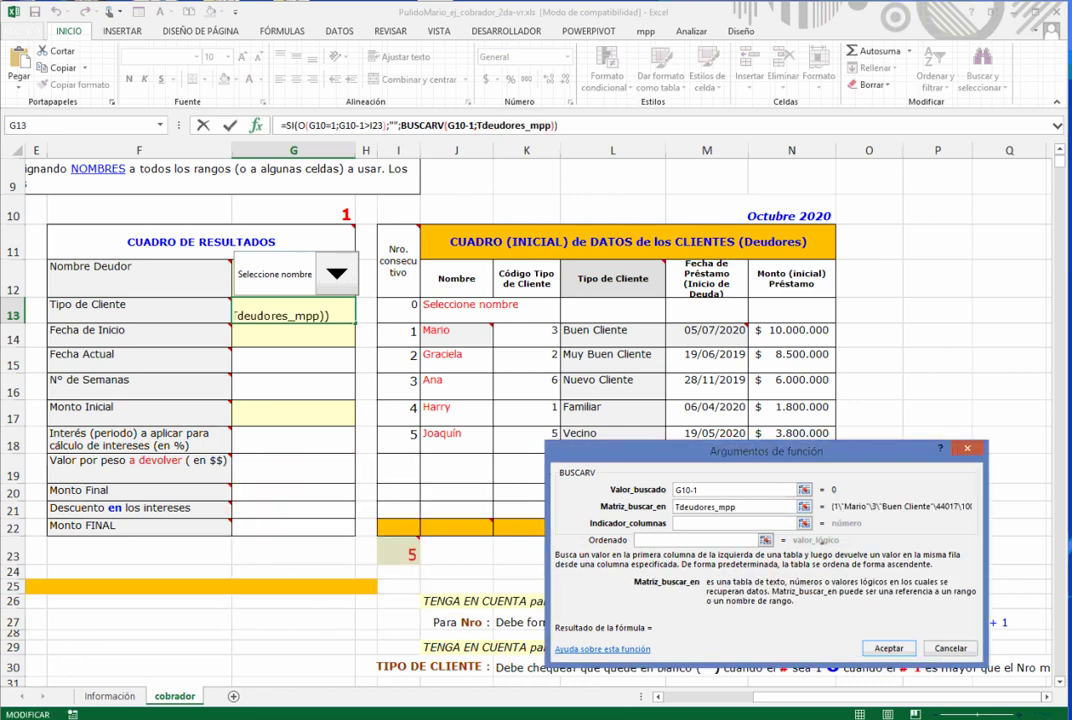
pyautogui.press('Tab')
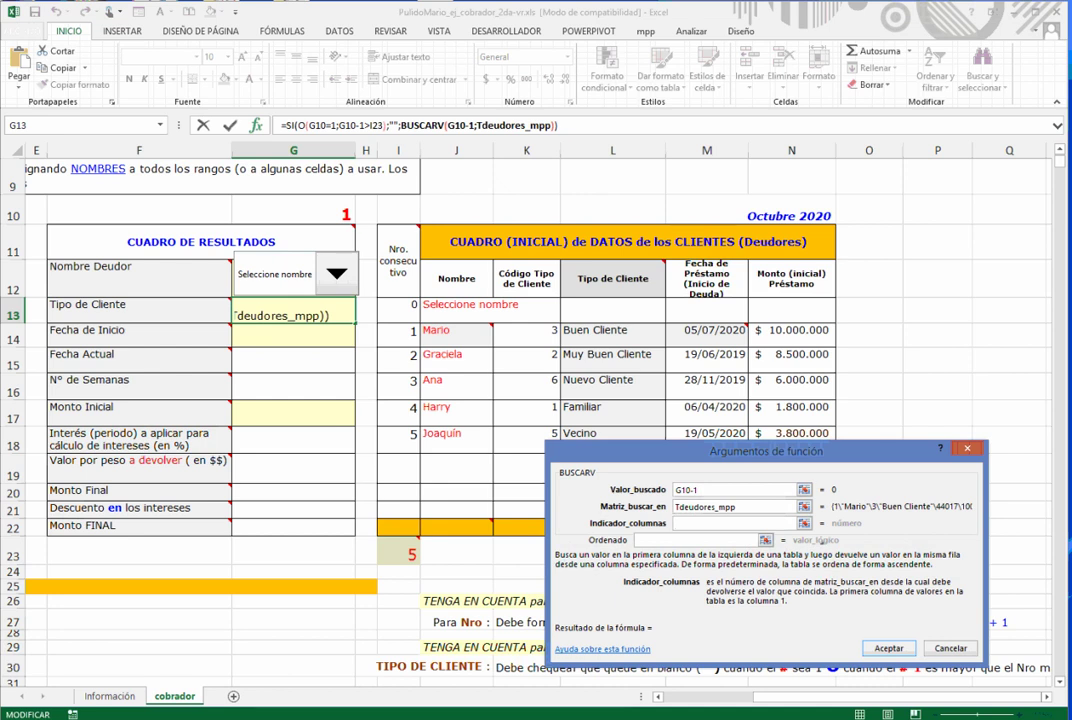
pyautogui.write('4')
pyautogui.press('Tab')
pyautogui.write('falso')
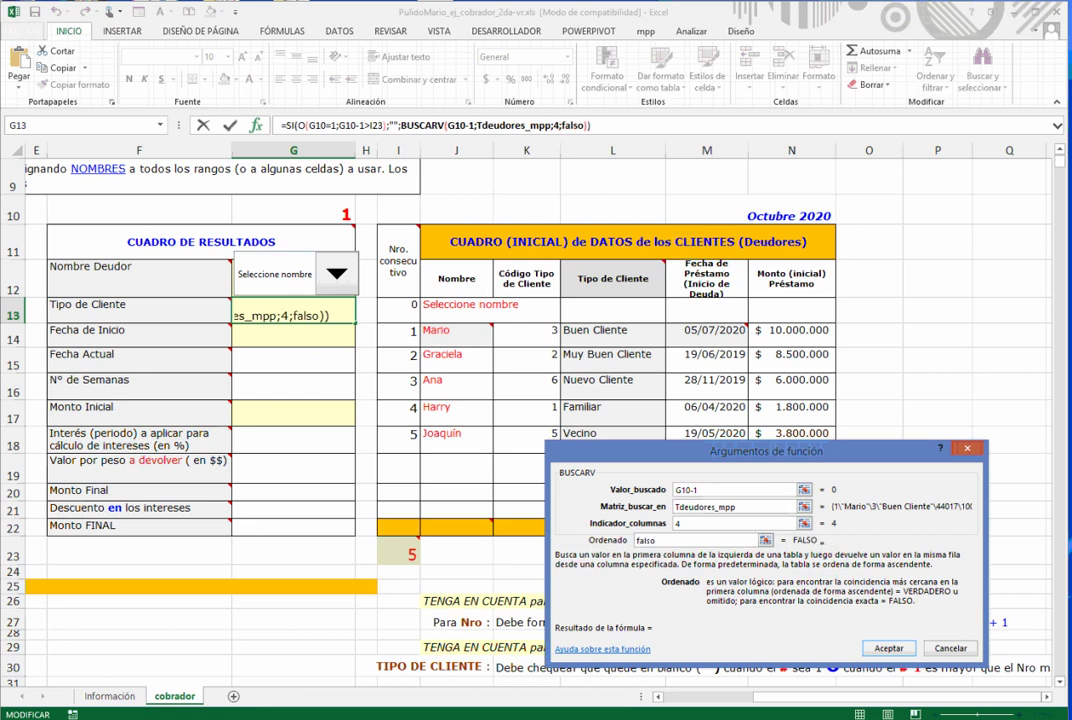
pyautogui.click(291, 126)
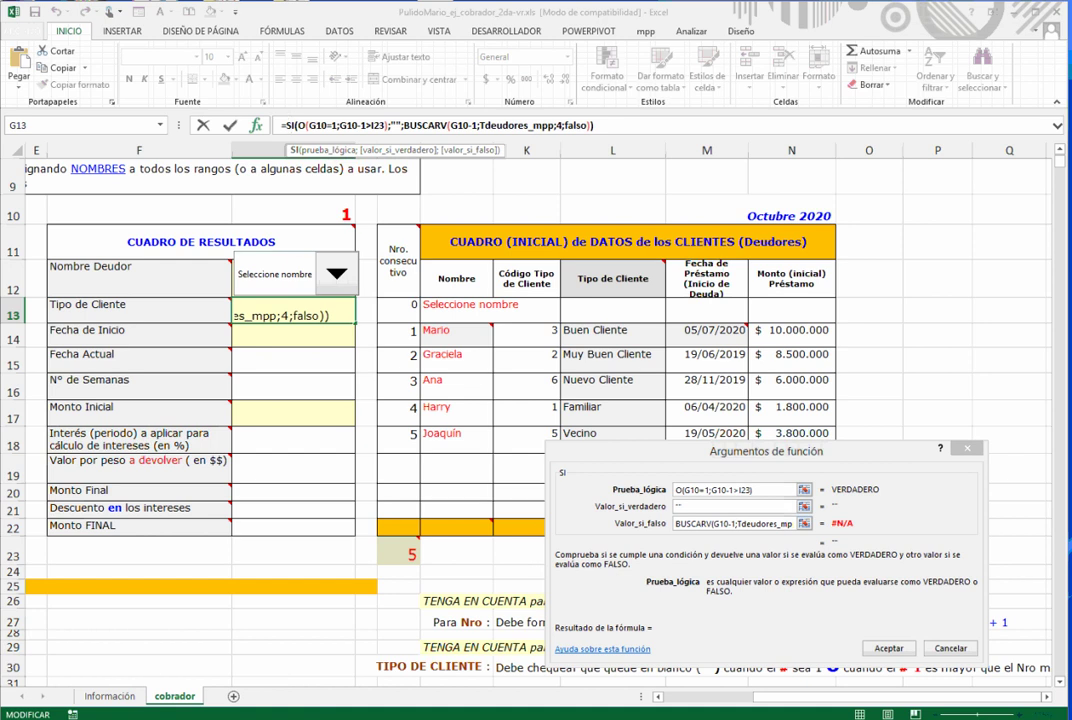
pyautogui.press('Return')
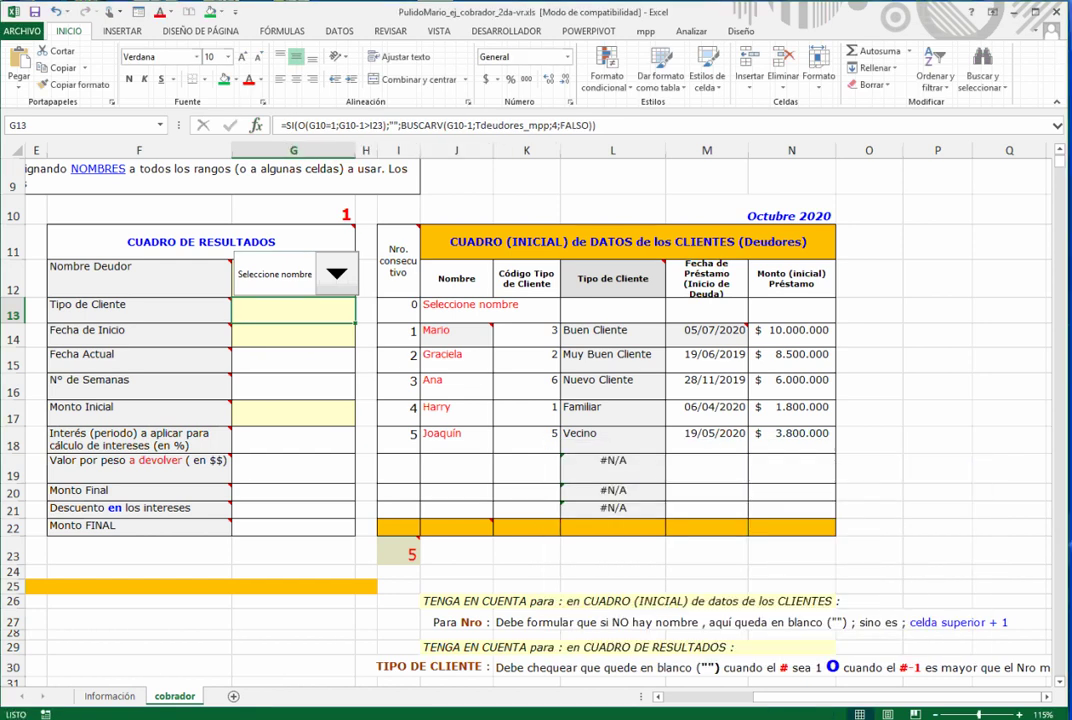
# - Pick Graciela as the debtor and confirm G13 shows Muy Buen Cliente
pyautogui.click(336, 273)
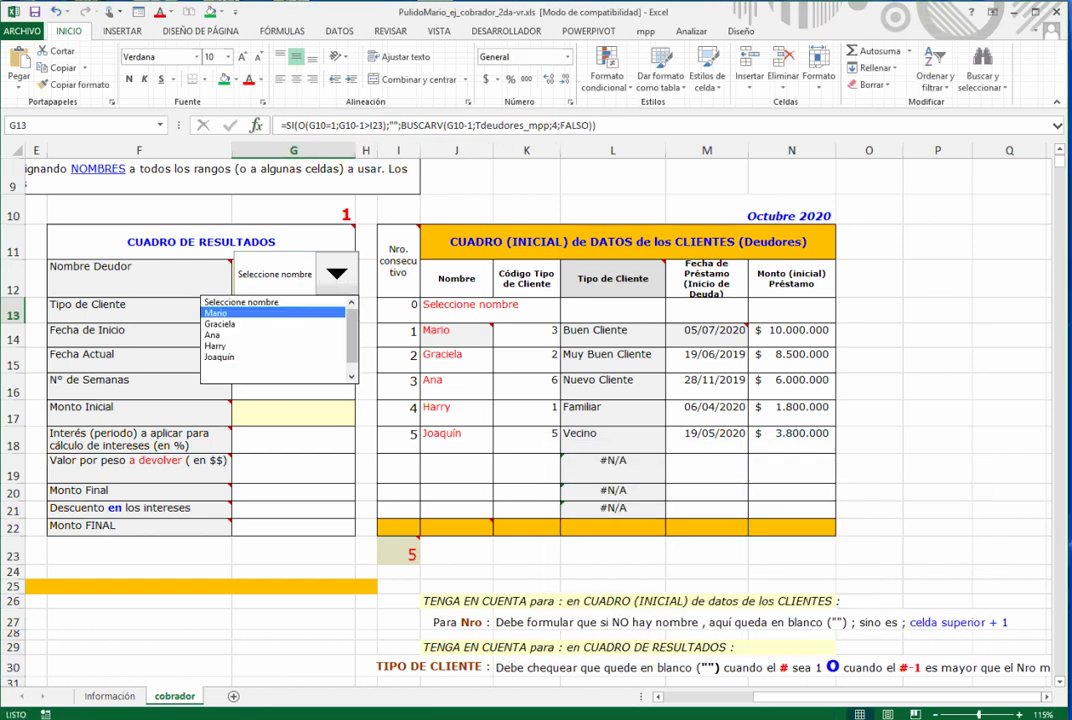
pyautogui.click(220, 324)
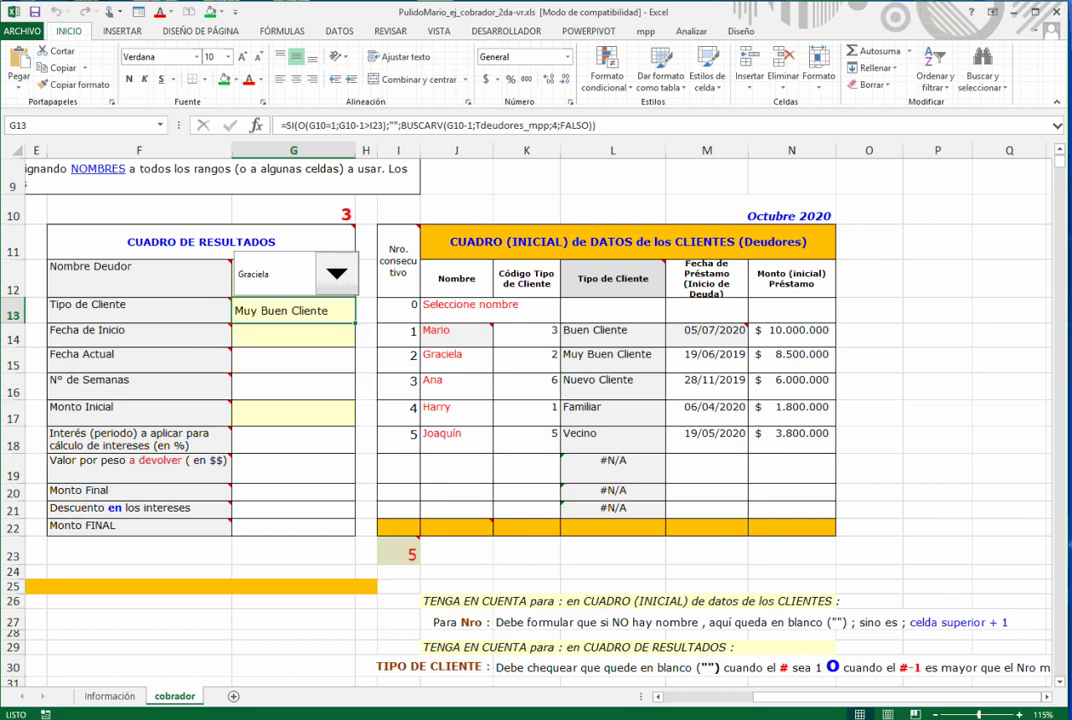
pyautogui.click(293, 335)
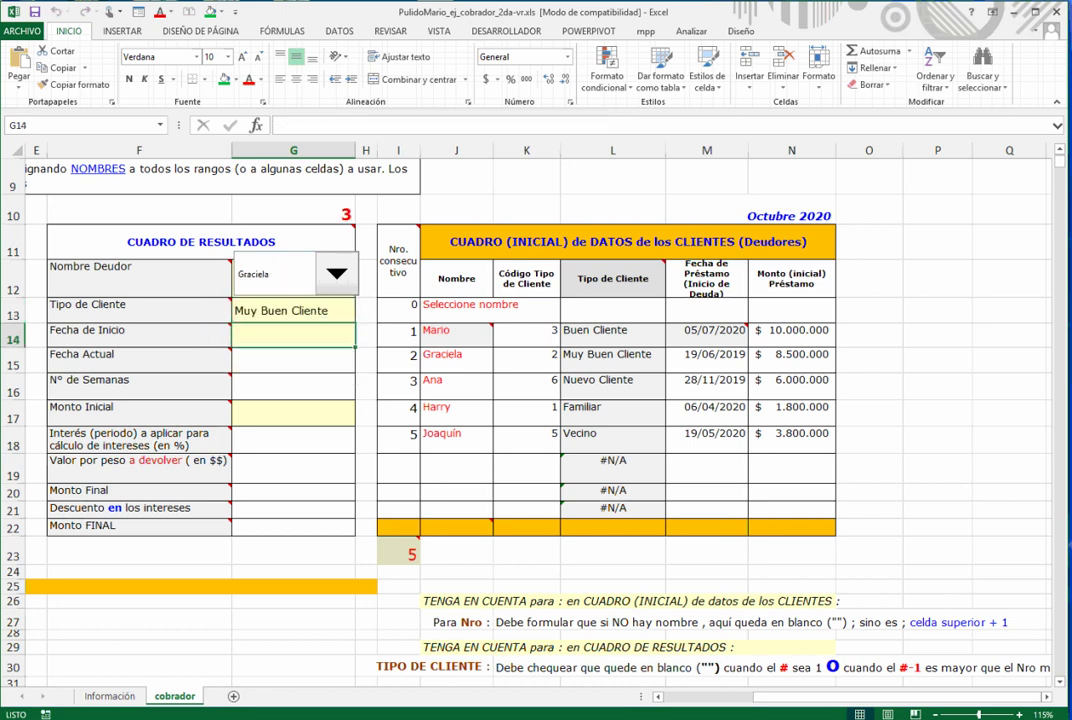
pyautogui.click(293, 311)
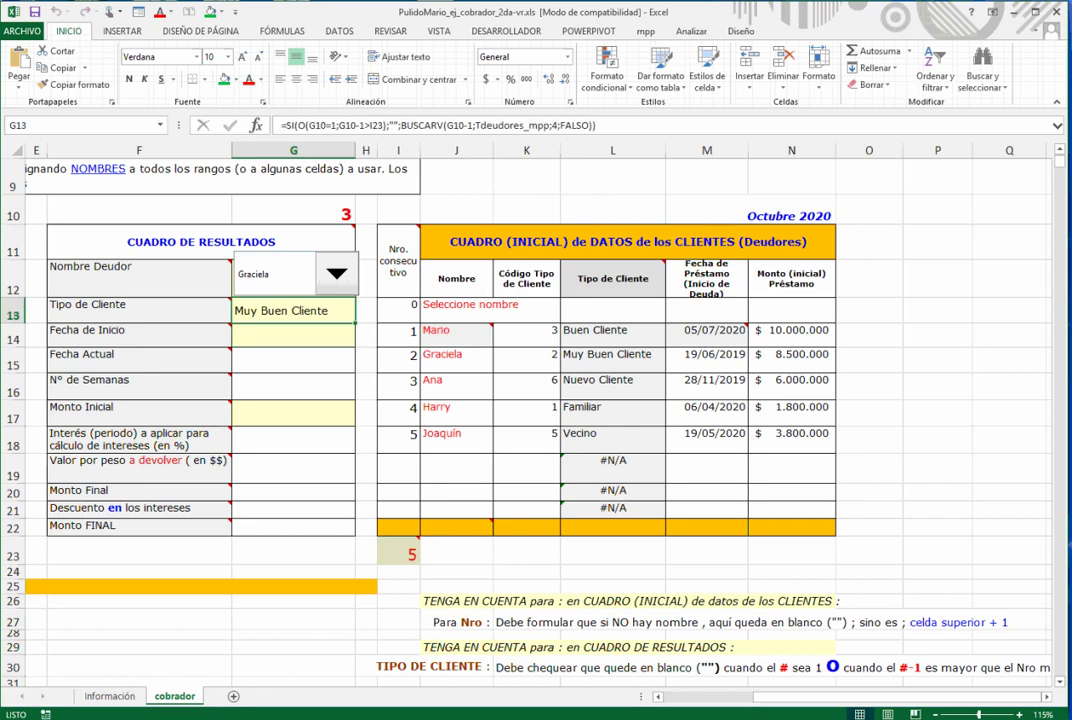
pyautogui.click(293, 335)
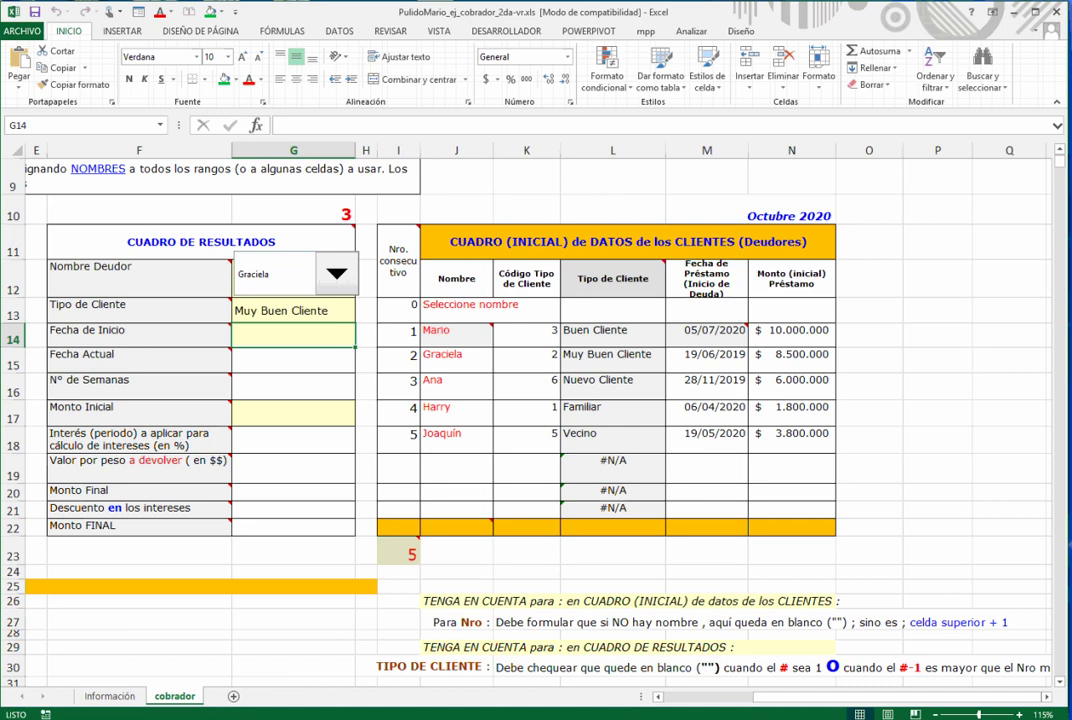
# - Start an SI formula in G14 testing $G$13="" with an empty value-if-true
pyautogui.click(256, 125)
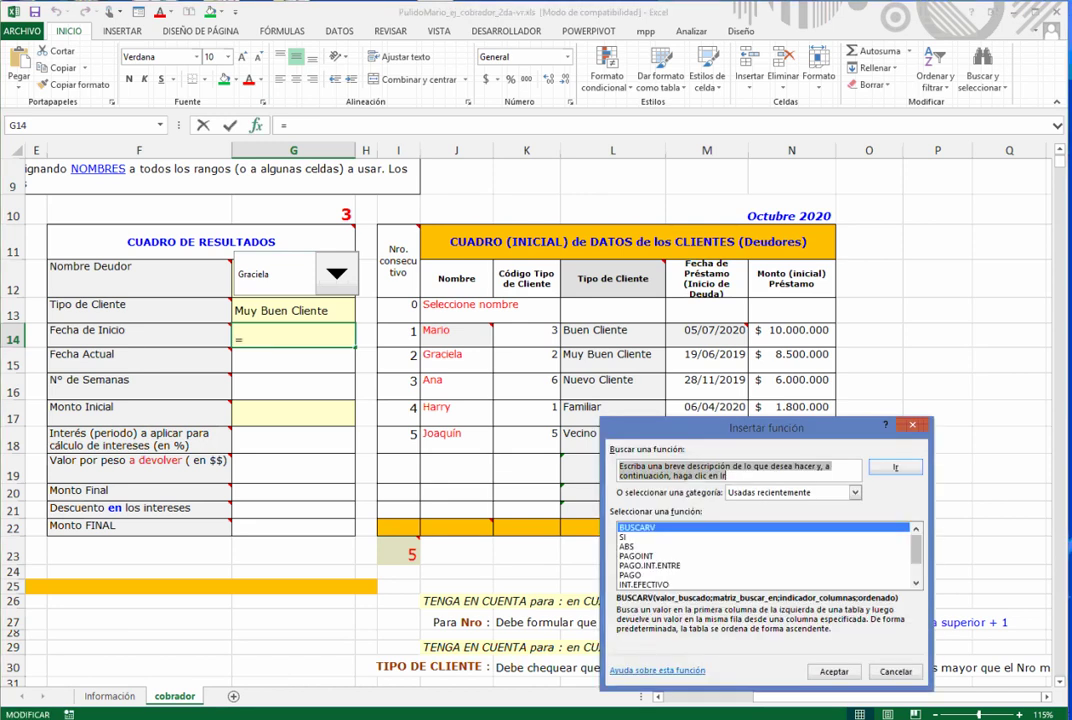
pyautogui.doubleClick(640, 537)
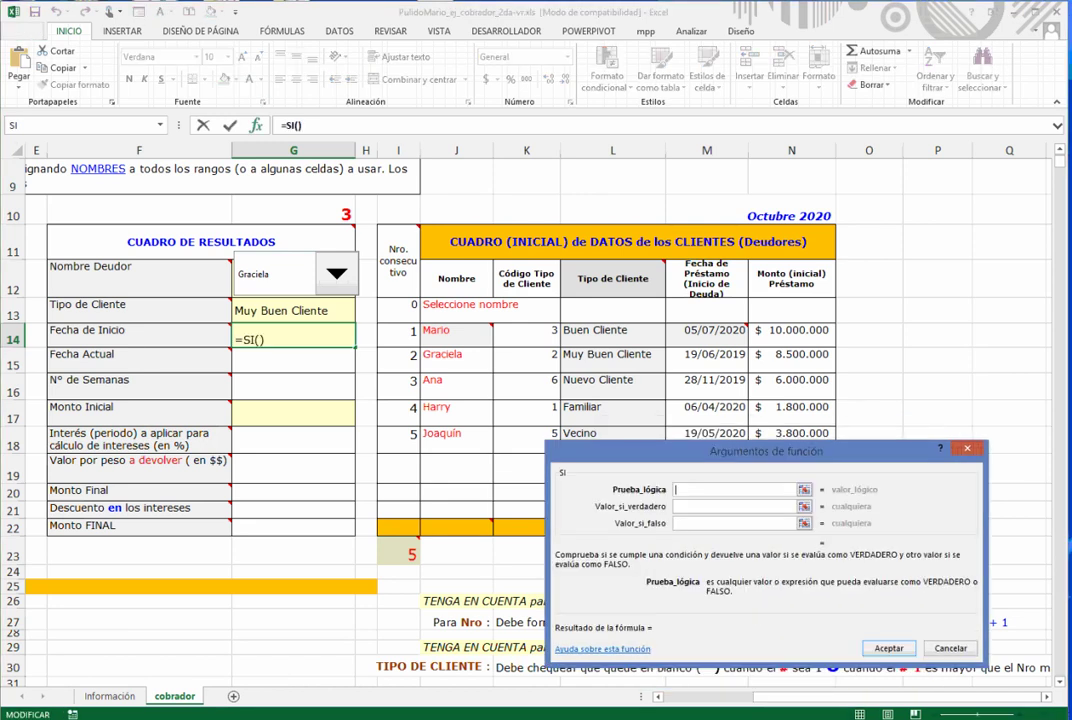
pyautogui.moveTo(766, 451); pyautogui.dragTo(741, 260)
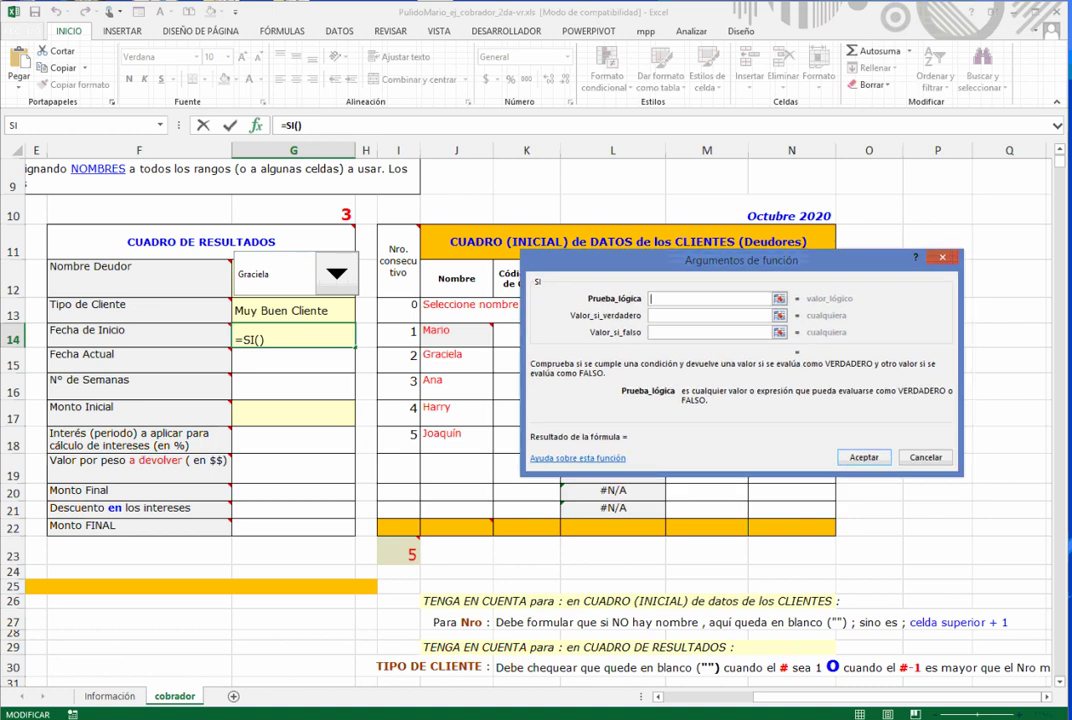
pyautogui.click(293, 311)
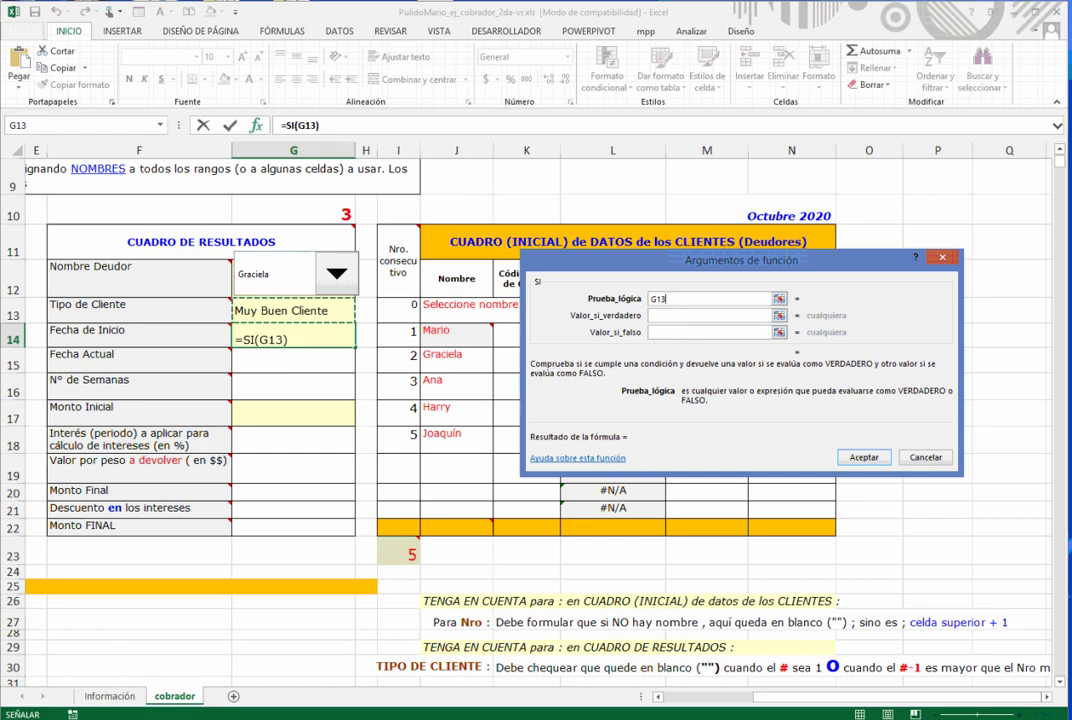
pyautogui.press('F4')
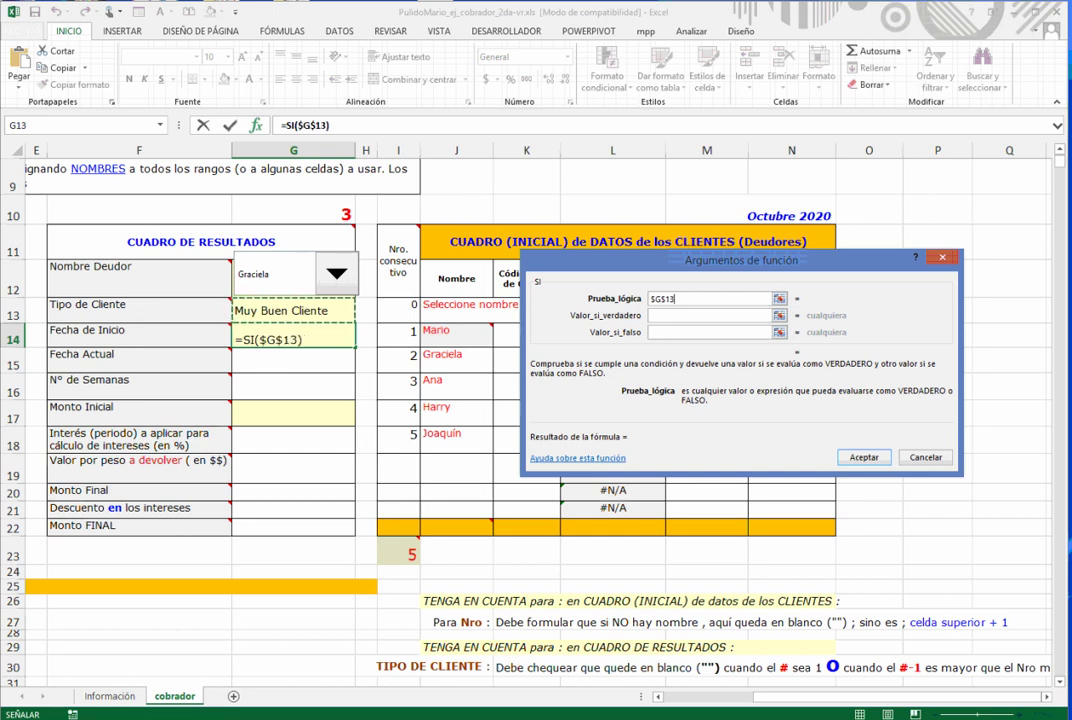
pyautogui.write('=""')
pyautogui.press('Tab')
pyautogui.write('""')
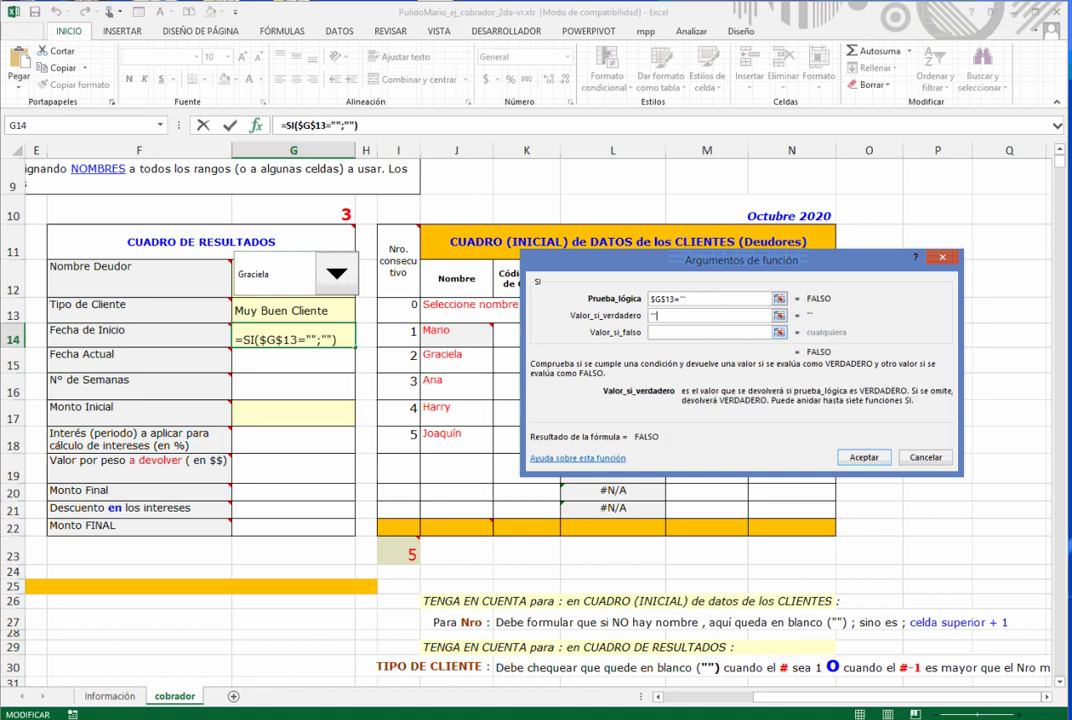
pyautogui.press('Tab')
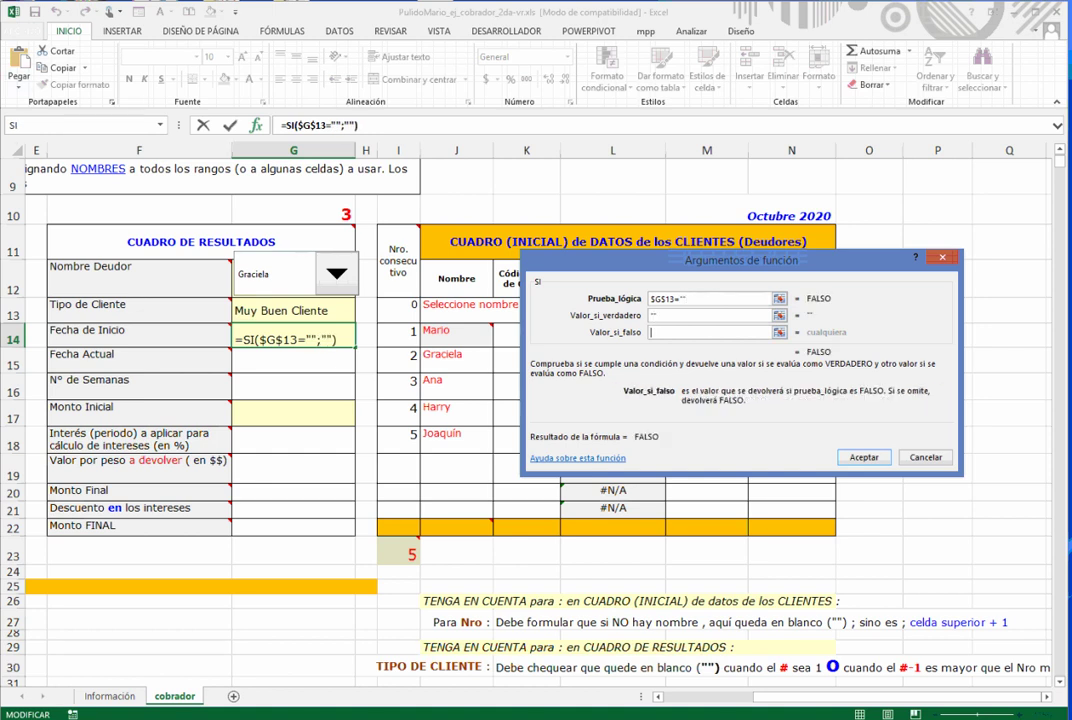
# - Nest BUSCARV(G10-1;Tdeudores_mpp;5;FALSO) as the value-if-false and confirm the formula
pyautogui.click(160, 125)
pyautogui.click(40, 153)
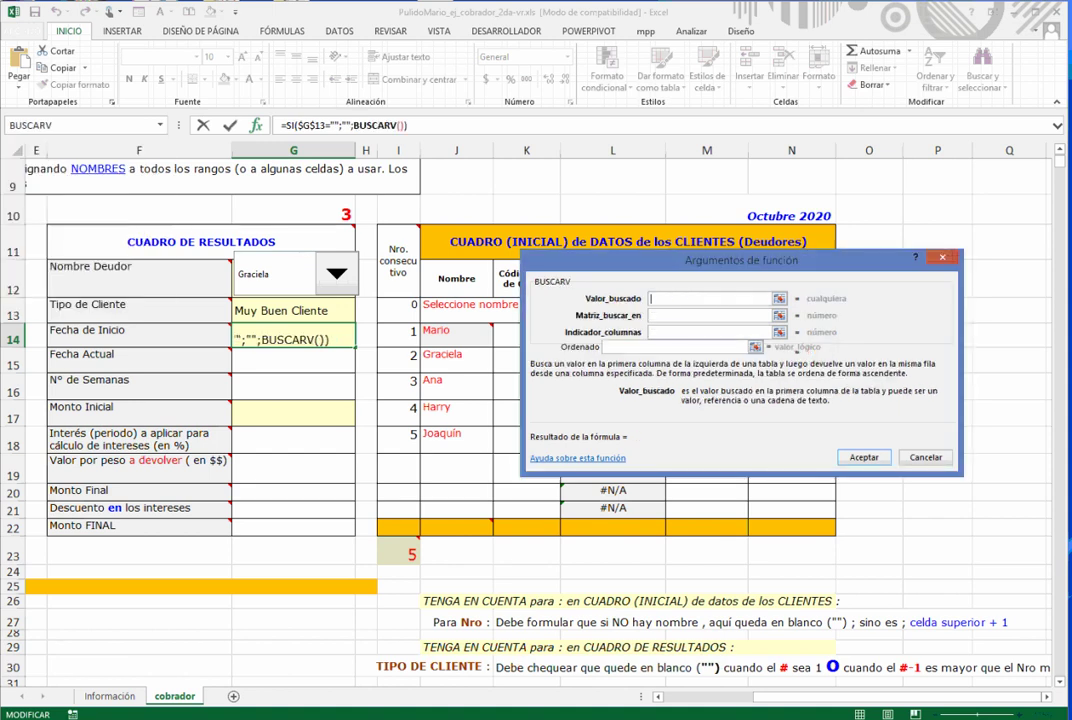
pyautogui.moveTo(740, 259); pyautogui.dragTo(733, 463)
pyautogui.click(300, 214)
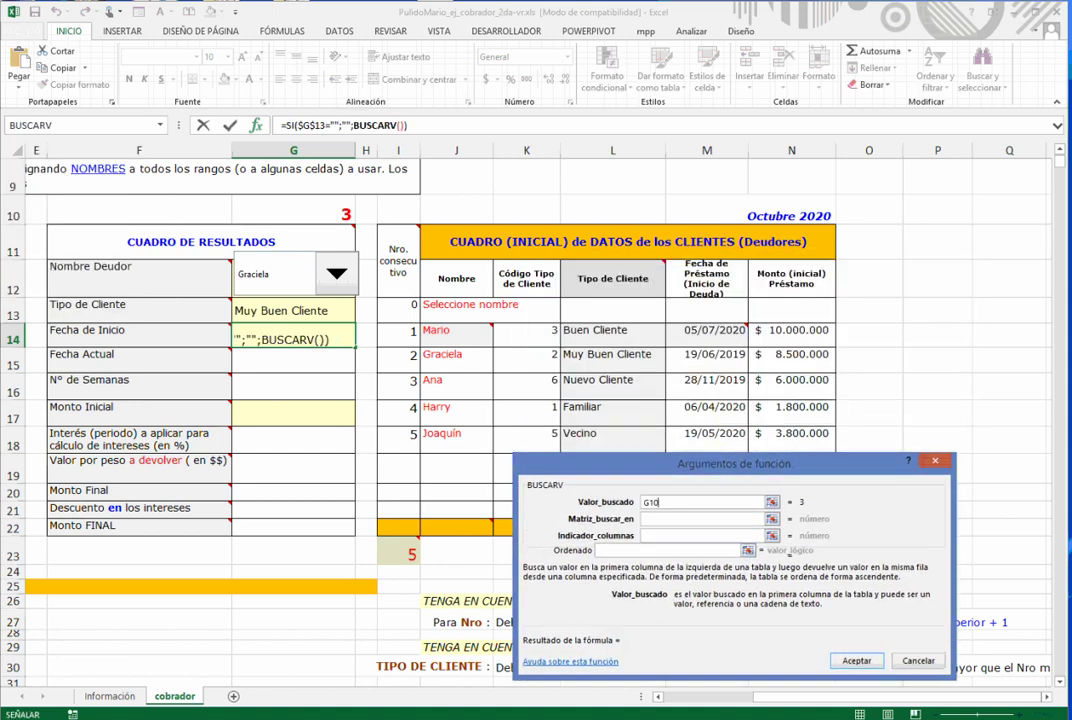
pyautogui.write('-1')
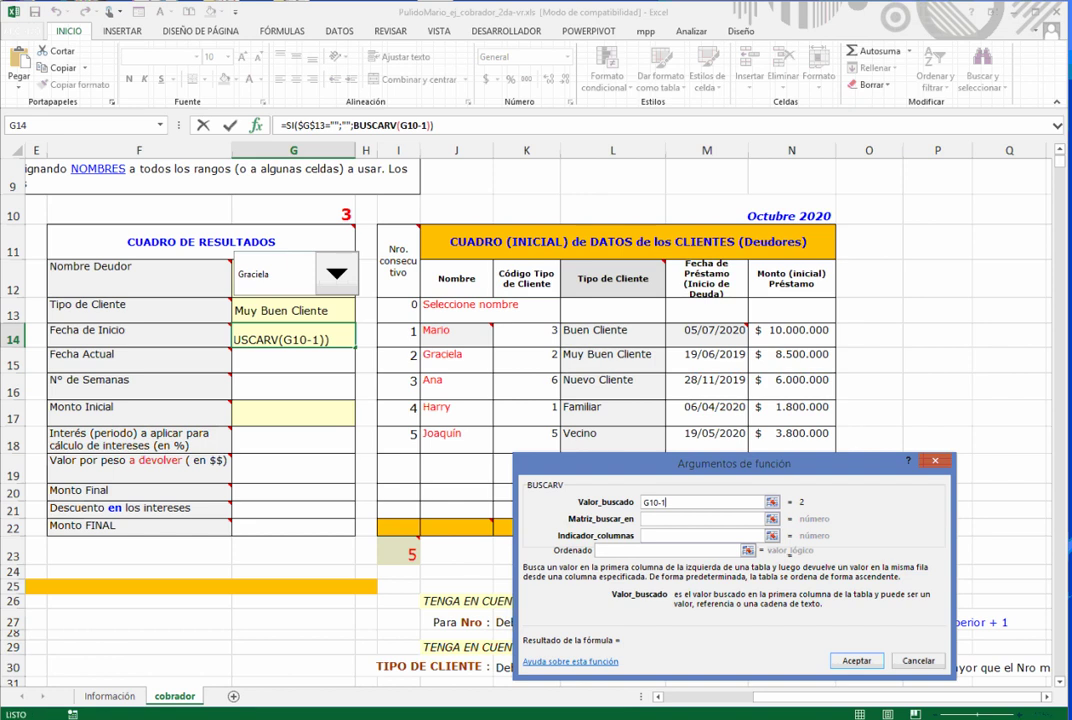
pyautogui.press('Tab')
pyautogui.press('F3')
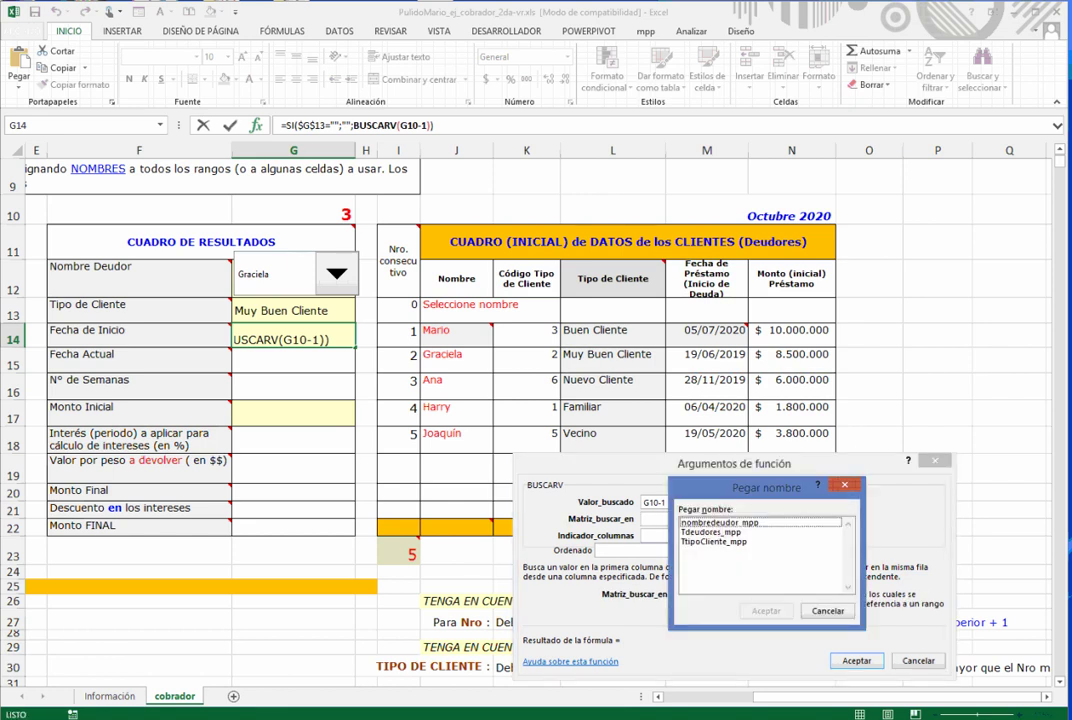
pyautogui.doubleClick(711, 532)
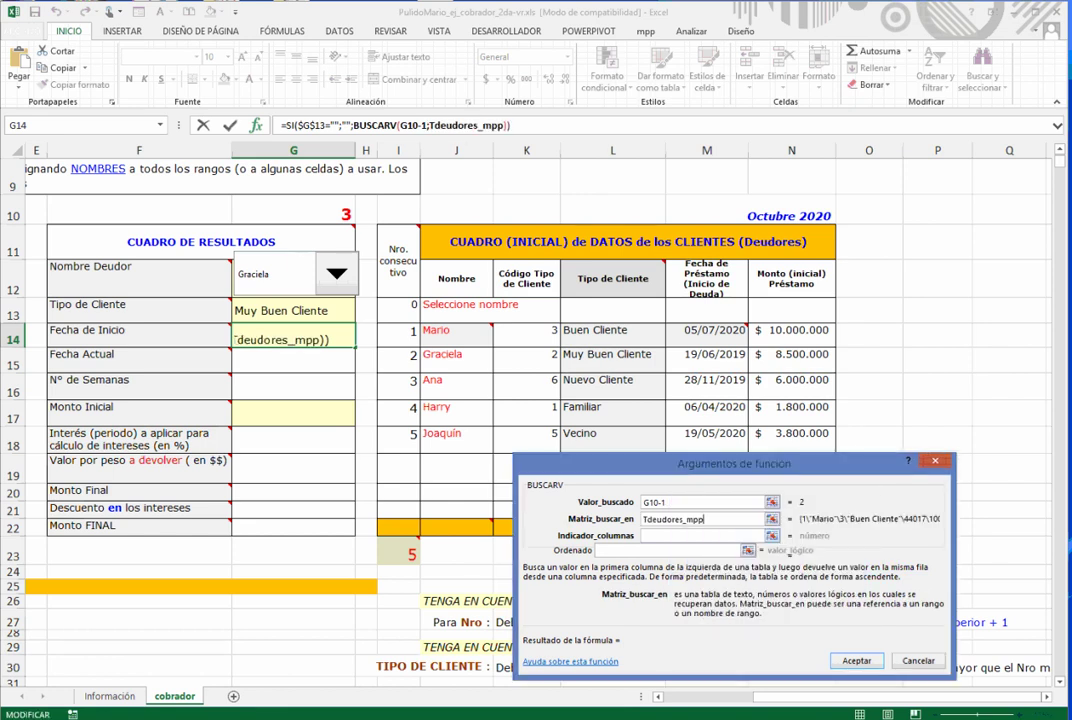
pyautogui.press('Tab')
pyautogui.write('5')
pyautogui.press('Tab')
pyautogui.write('falso')
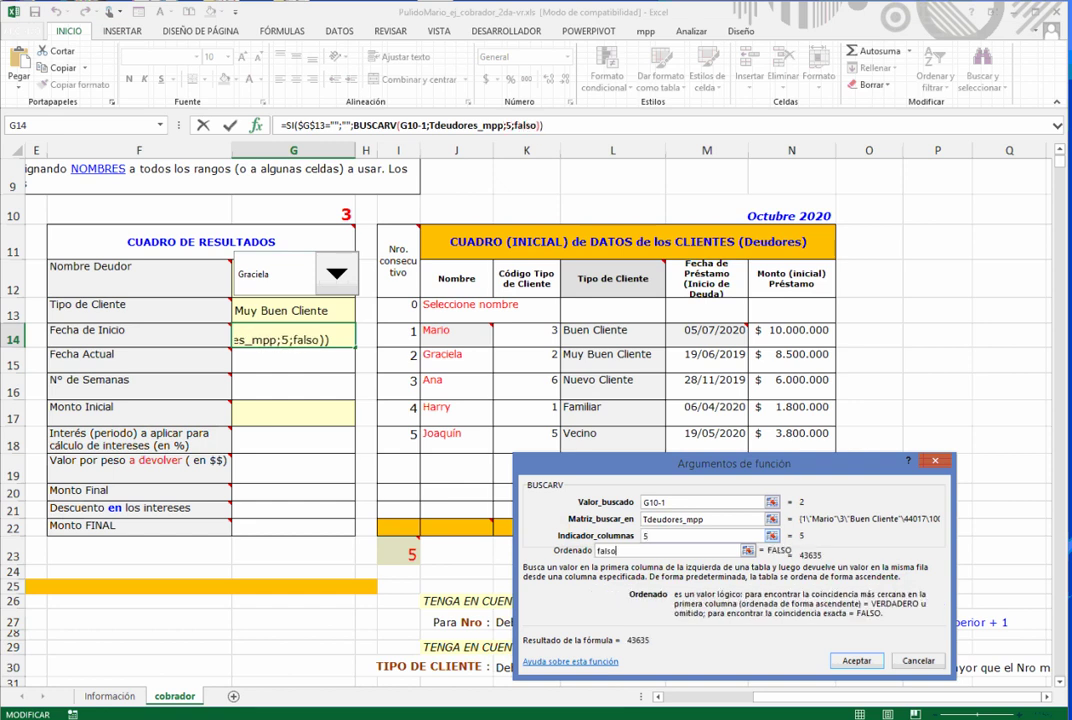
pyautogui.press('Return')
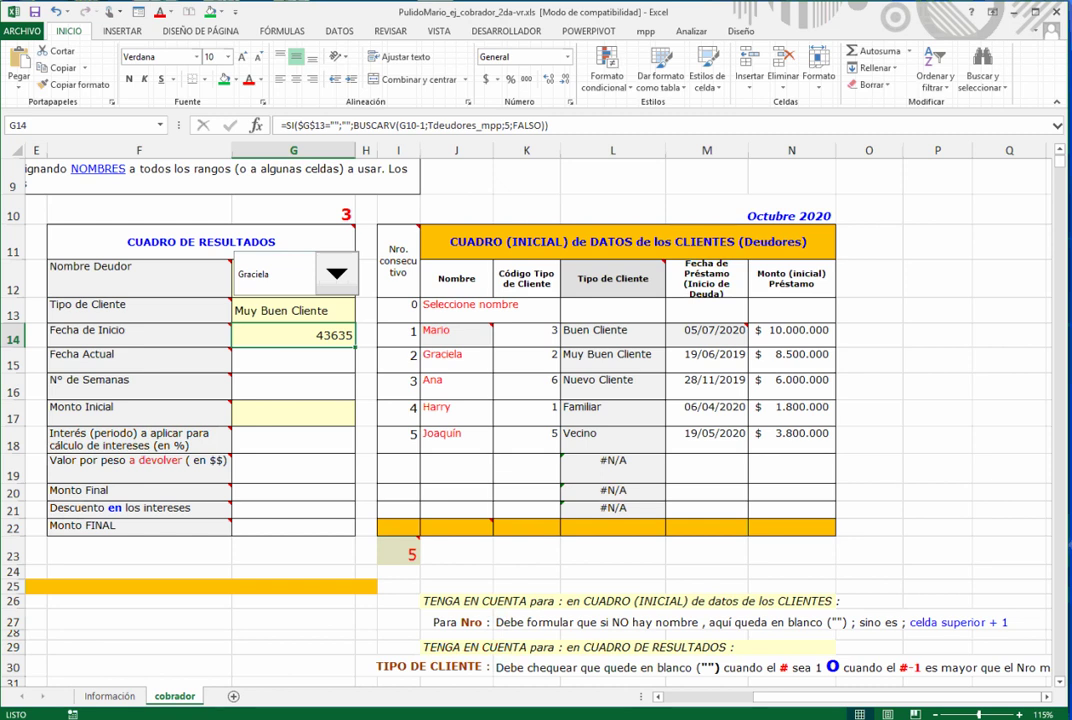
# - Make G10 absolute in G14's formula and copy it to Monto Inicial with column index 6
pyautogui.press('F2')
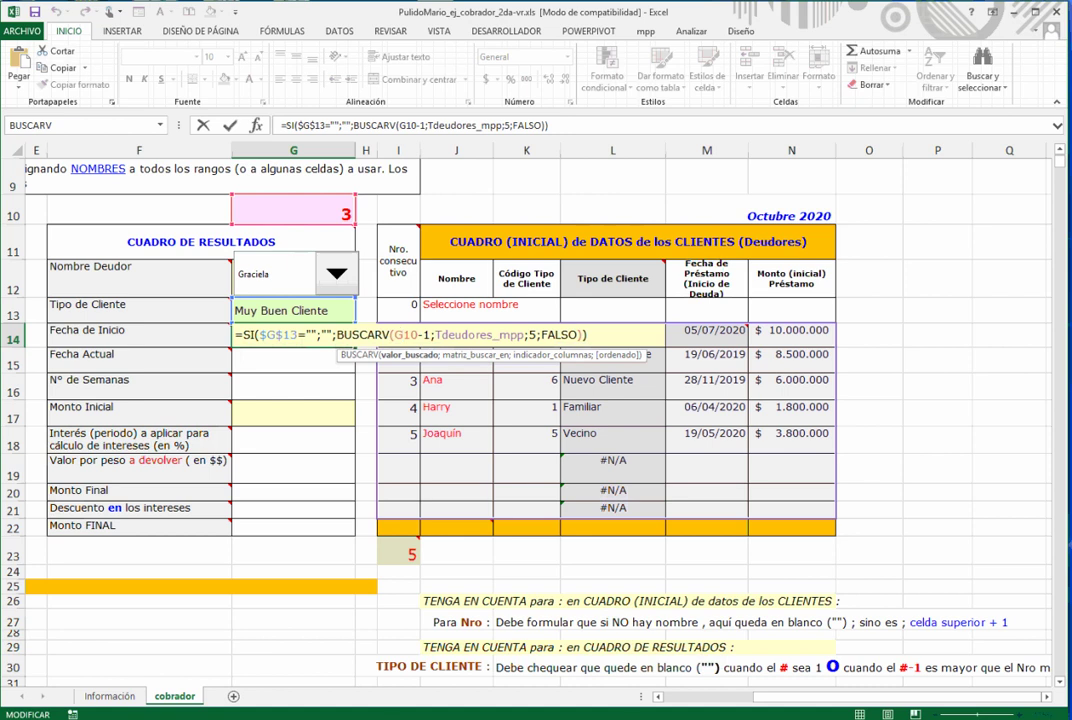
pyautogui.press('F4')
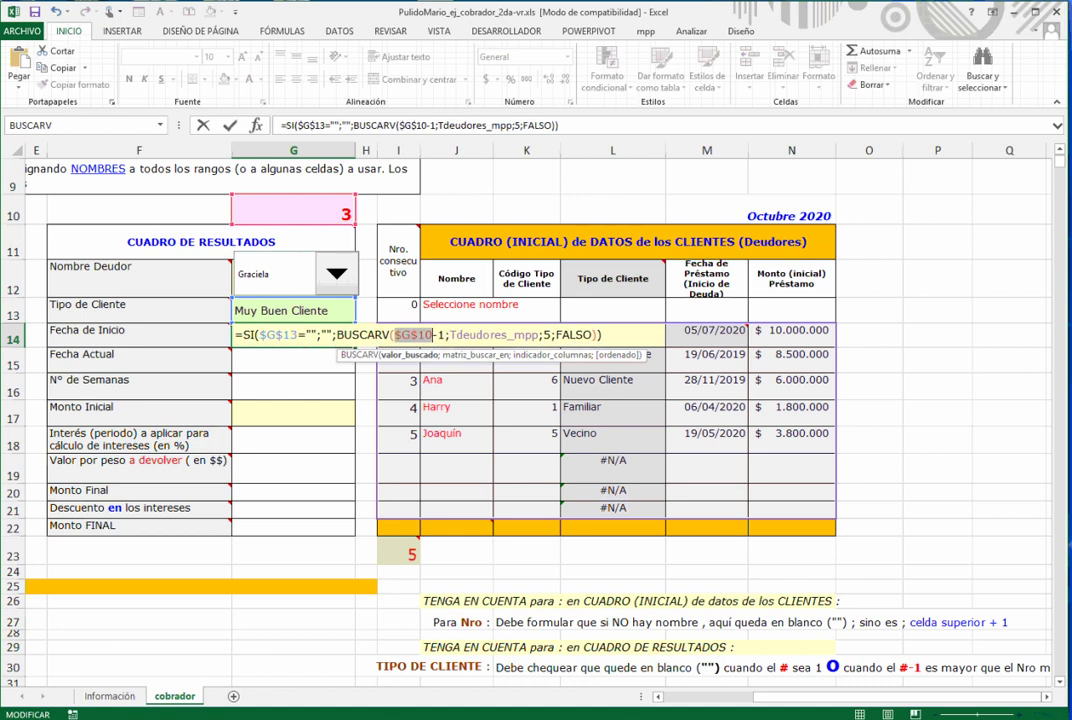
pyautogui.press('Return')
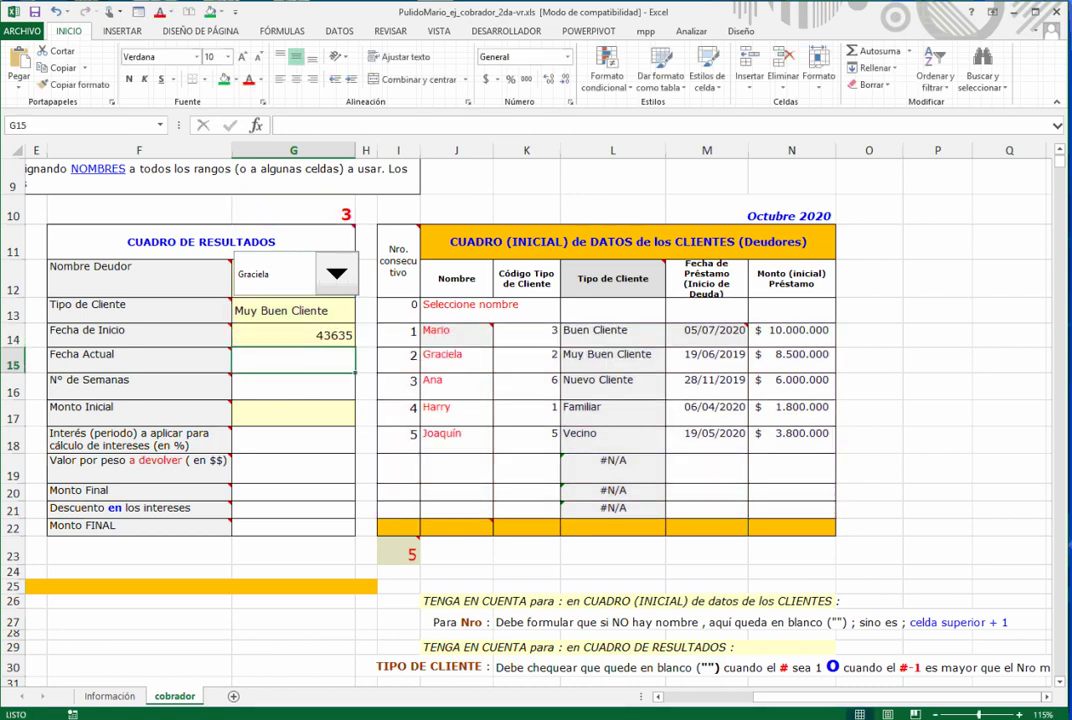
pyautogui.press('Up')
pyautogui.hotkey('ctrl', 'c')
pyautogui.press('Down')
pyautogui.press('Down')
pyautogui.press('Down')
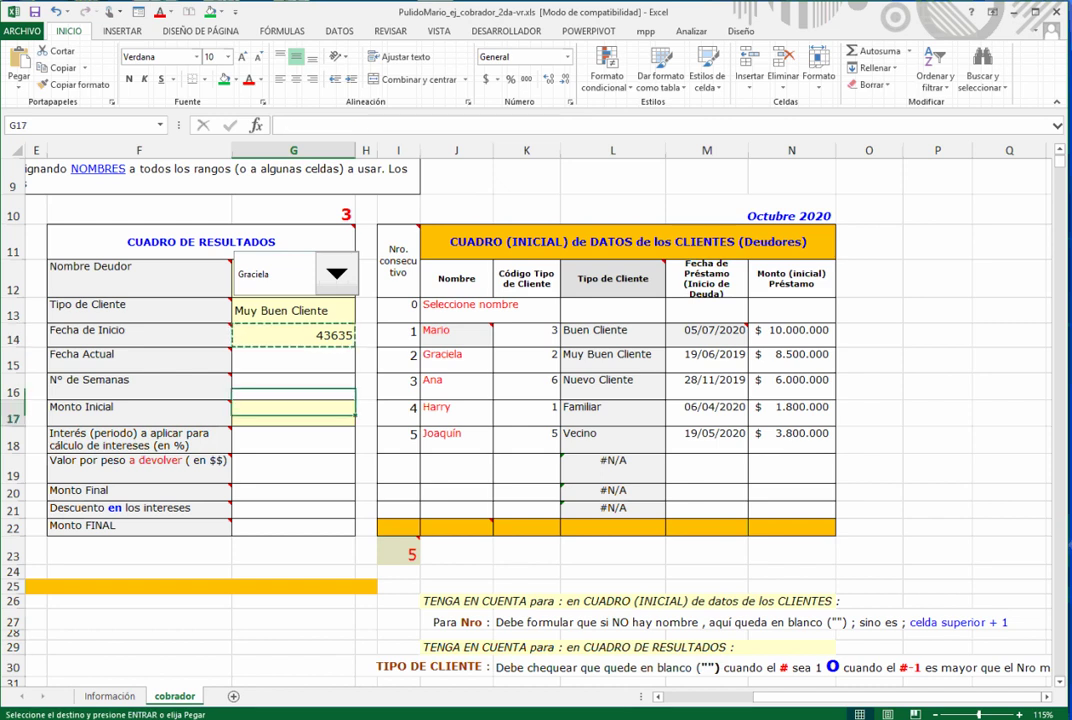
pyautogui.hotkey('ctrl', 'v')
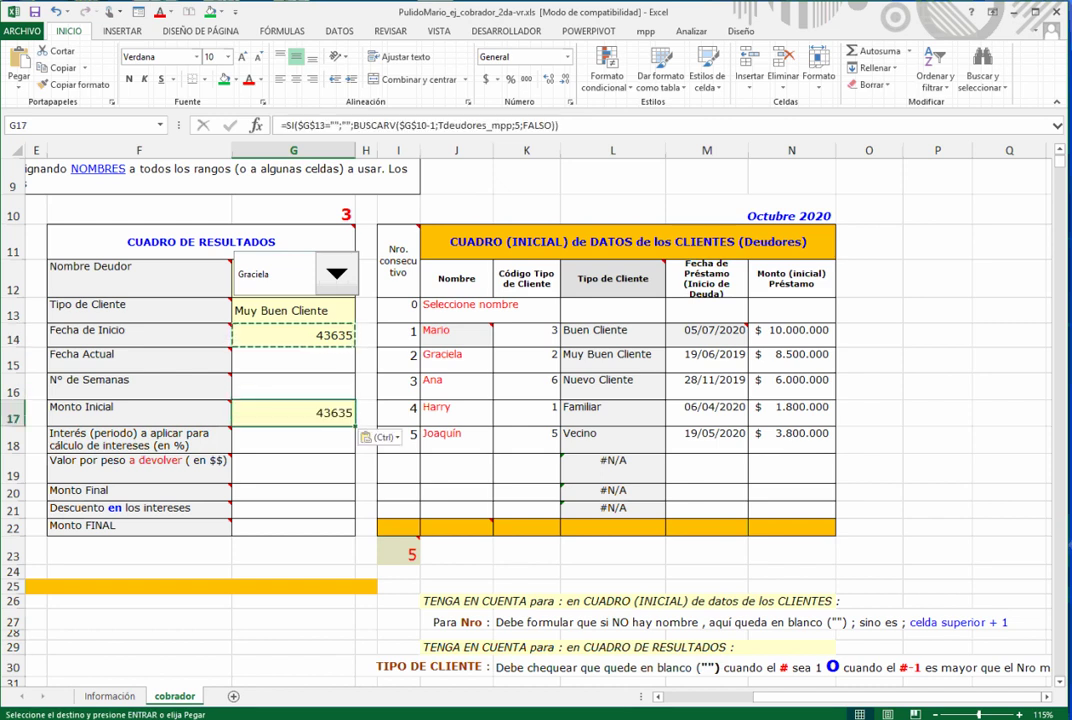
pyautogui.press('F2')
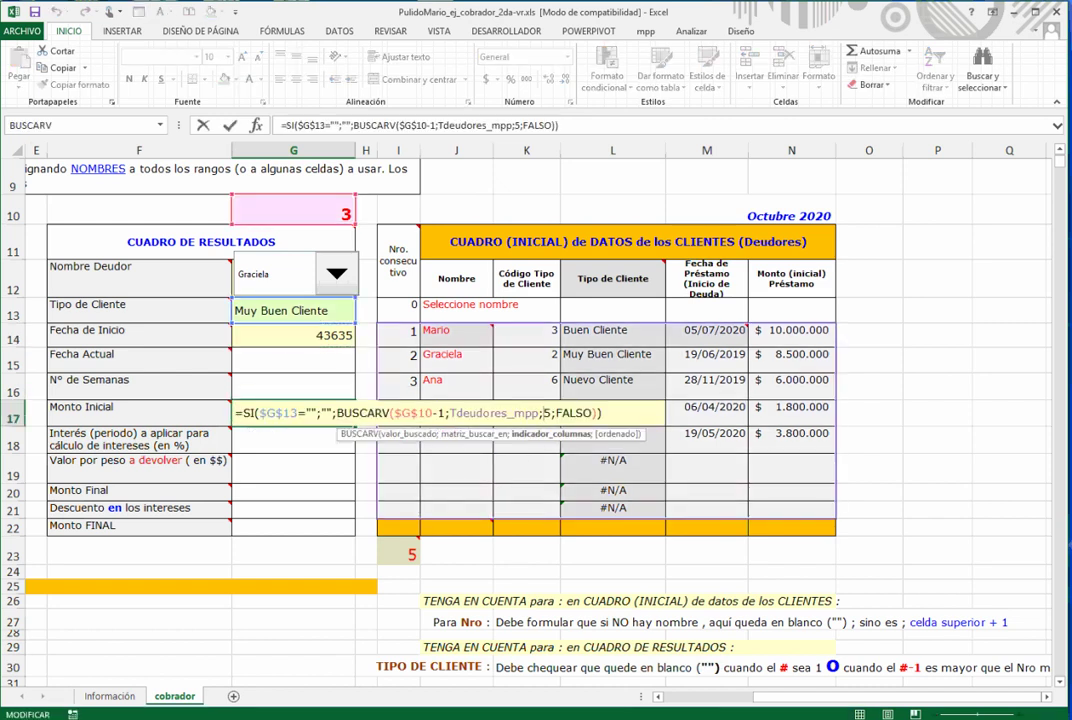
pyautogui.press('Delete')
pyautogui.write('6')
pyautogui.hotkey('ctrl', 'Return')
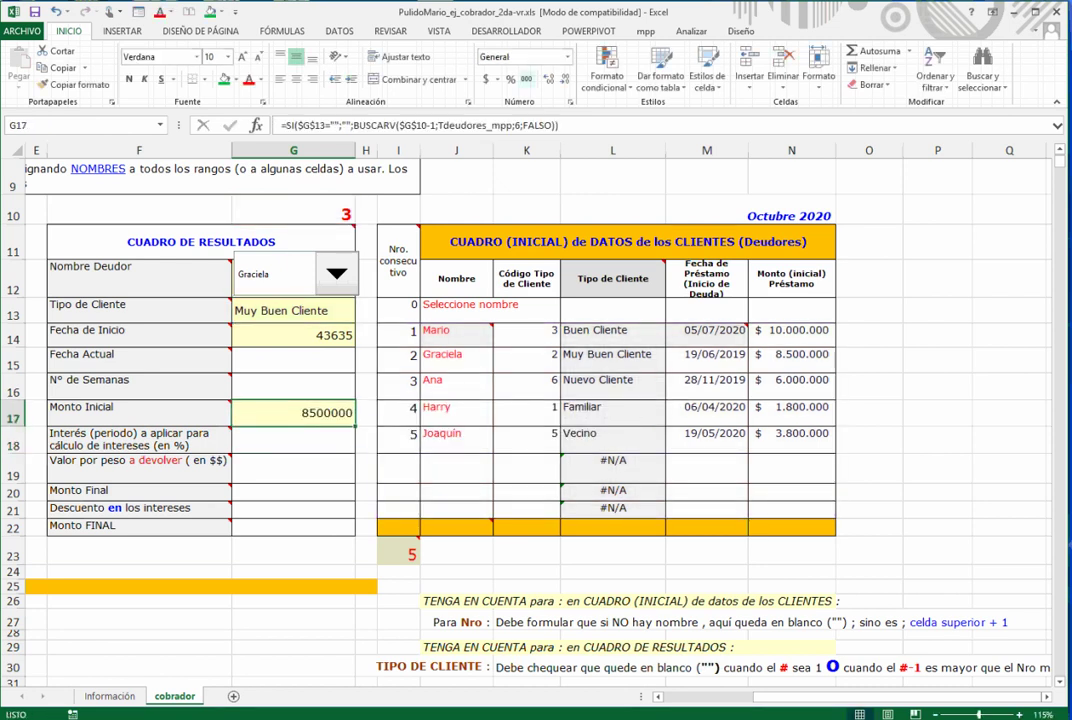
# - Format Monto Inicial with thousands separators and no decimals, and G14 as a short date
pyautogui.click(526, 79)
pyautogui.doubleClick(564, 79)
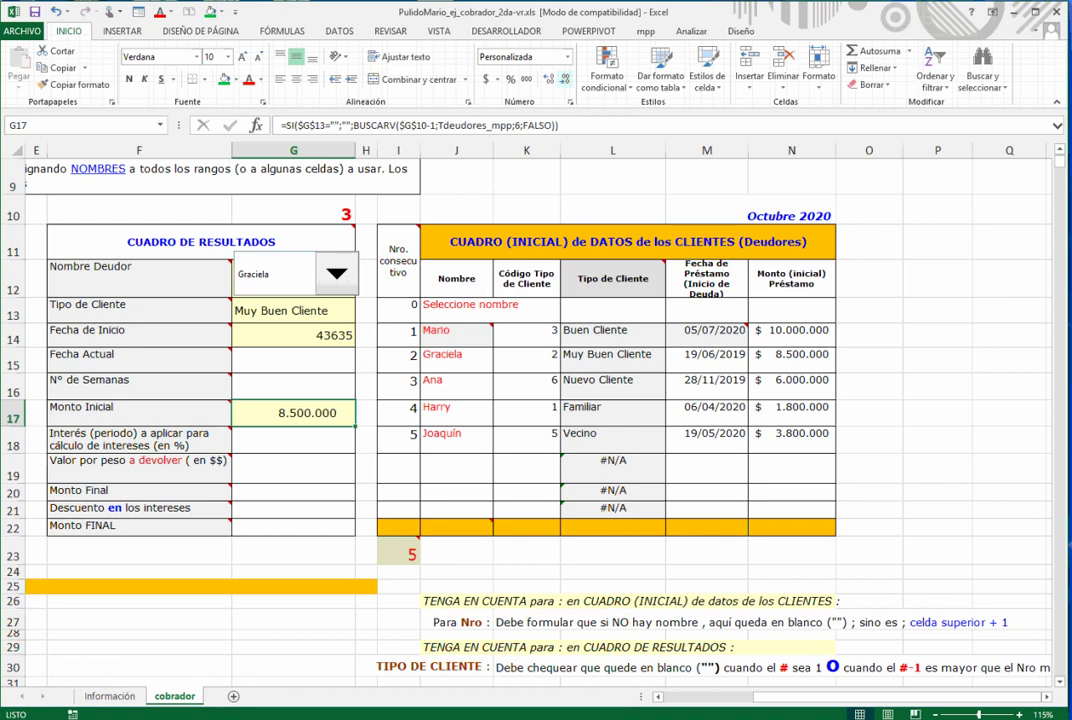
pyautogui.click(293, 336)
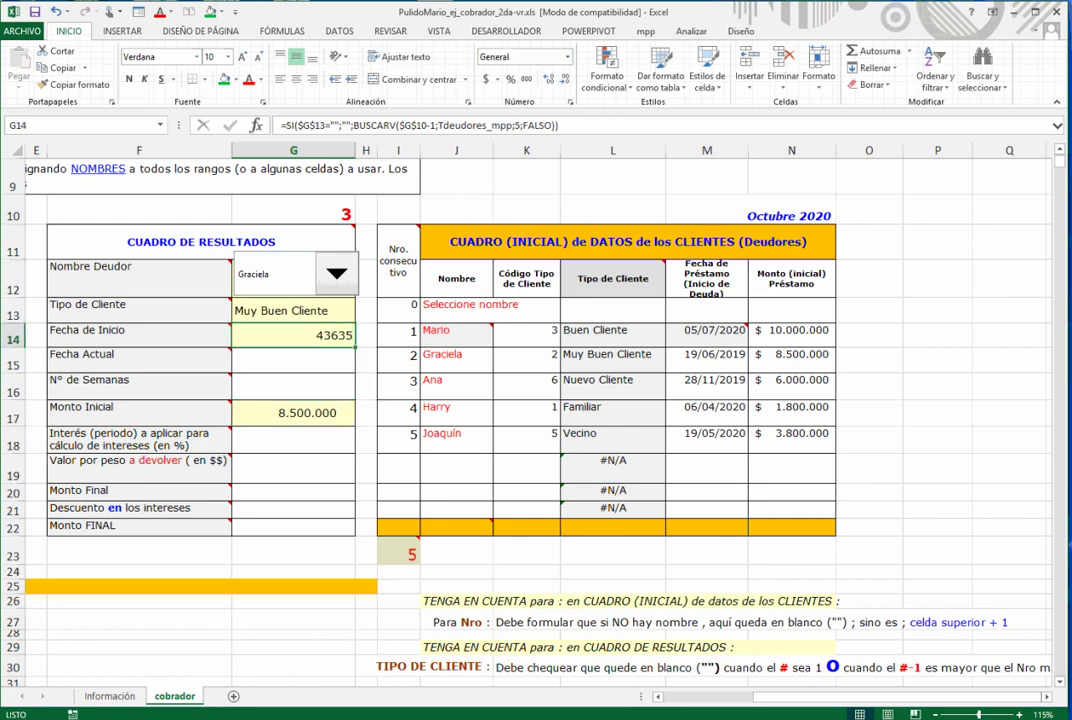
pyautogui.click(567, 57)
pyautogui.click(540, 210)
pyautogui.click(293, 361)
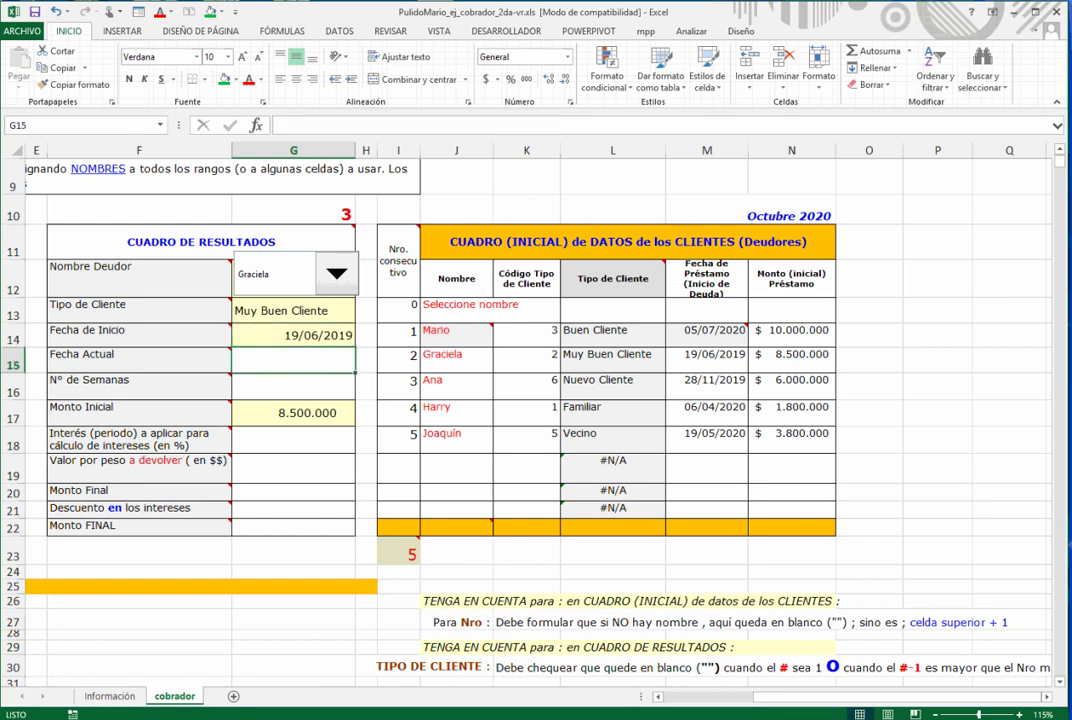
pyautogui.click(139, 361)
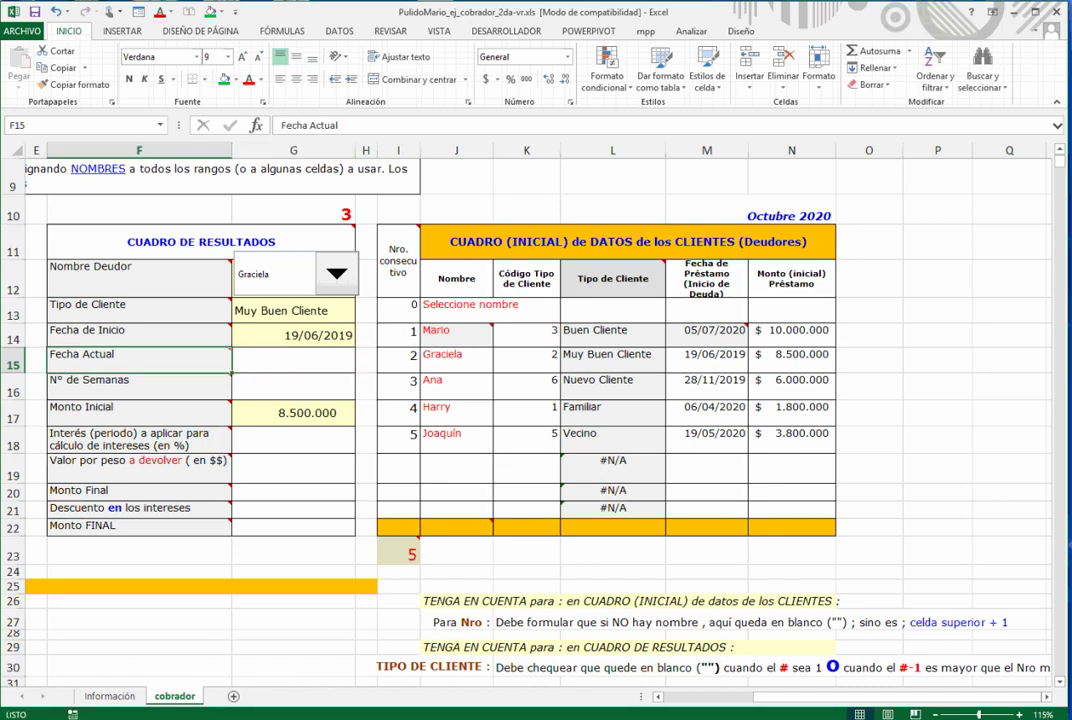
pyautogui.press('Left')
pyautogui.press('Left')
pyautogui.press('Left')
pyautogui.press('Left')
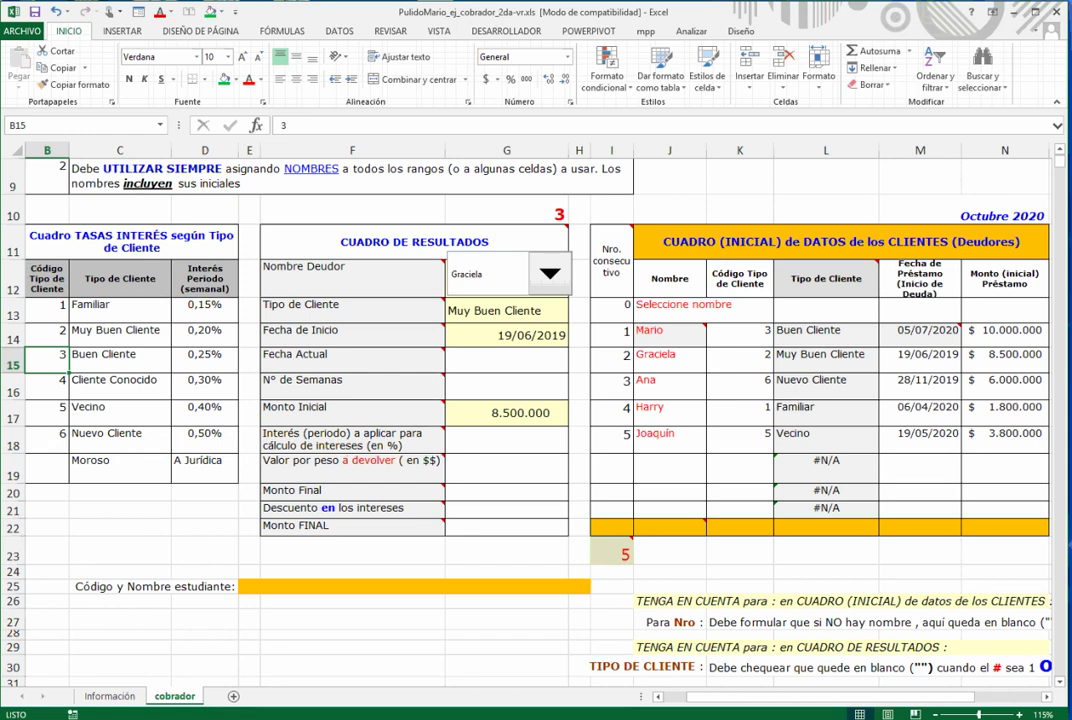
# - Keep the TENGA EN CUENTA note always shown and drag it left off Octubre 2020
pyautogui.click(506, 361)
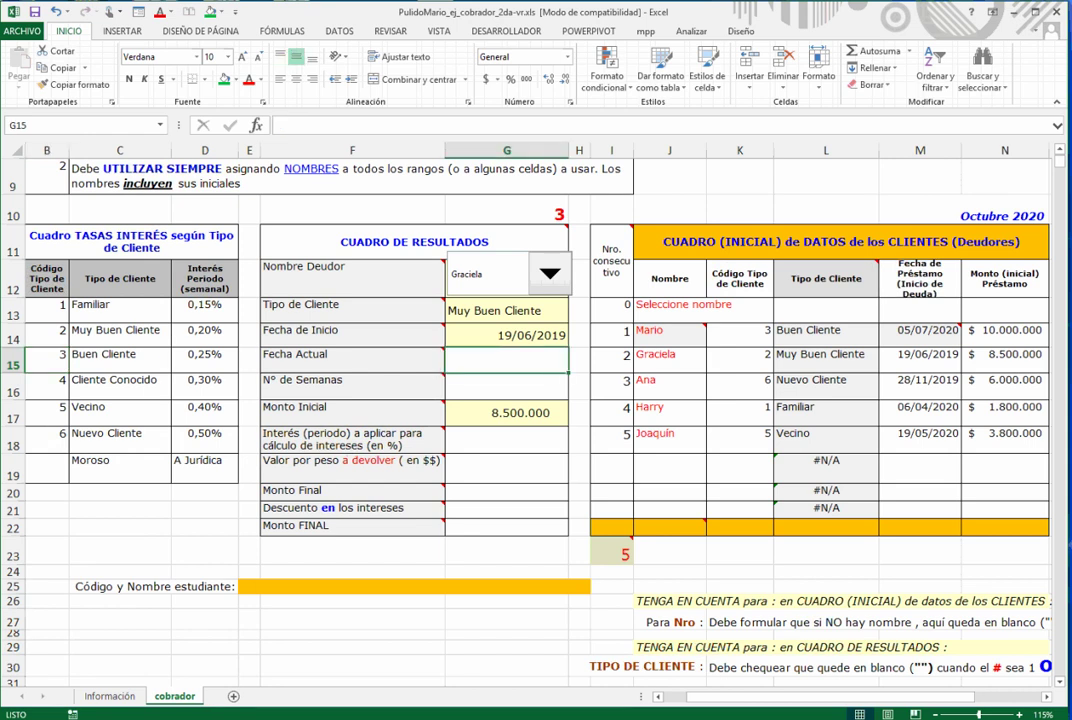
pyautogui.scroll(2, 532, 333)
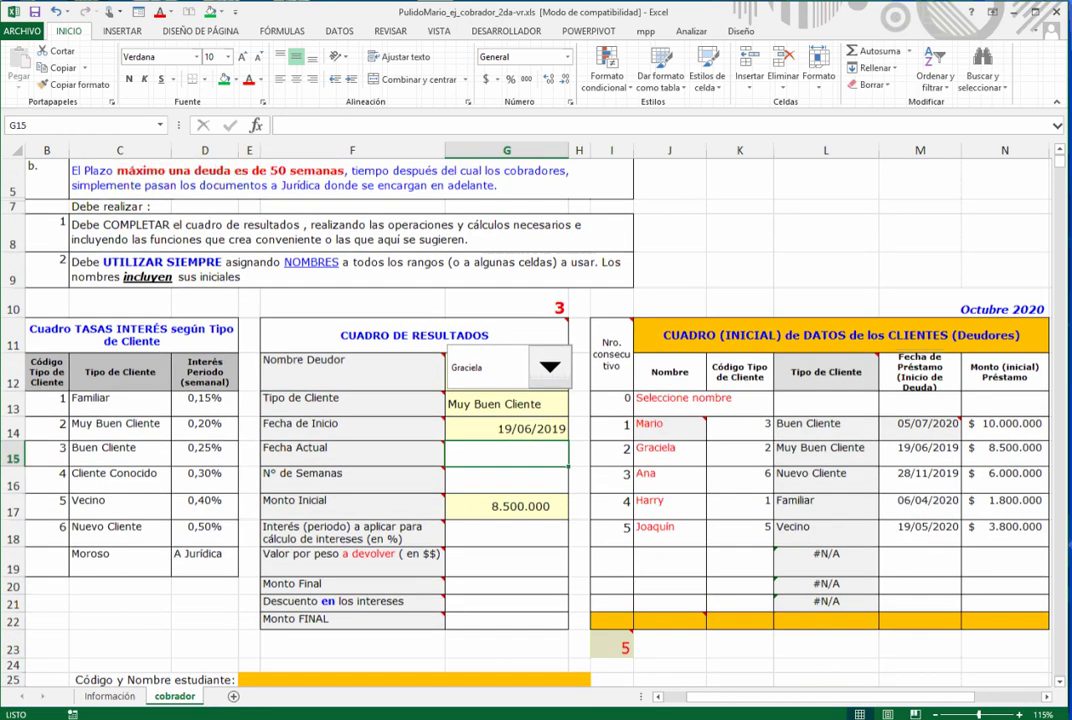
pyautogui.rightClick(532, 333)
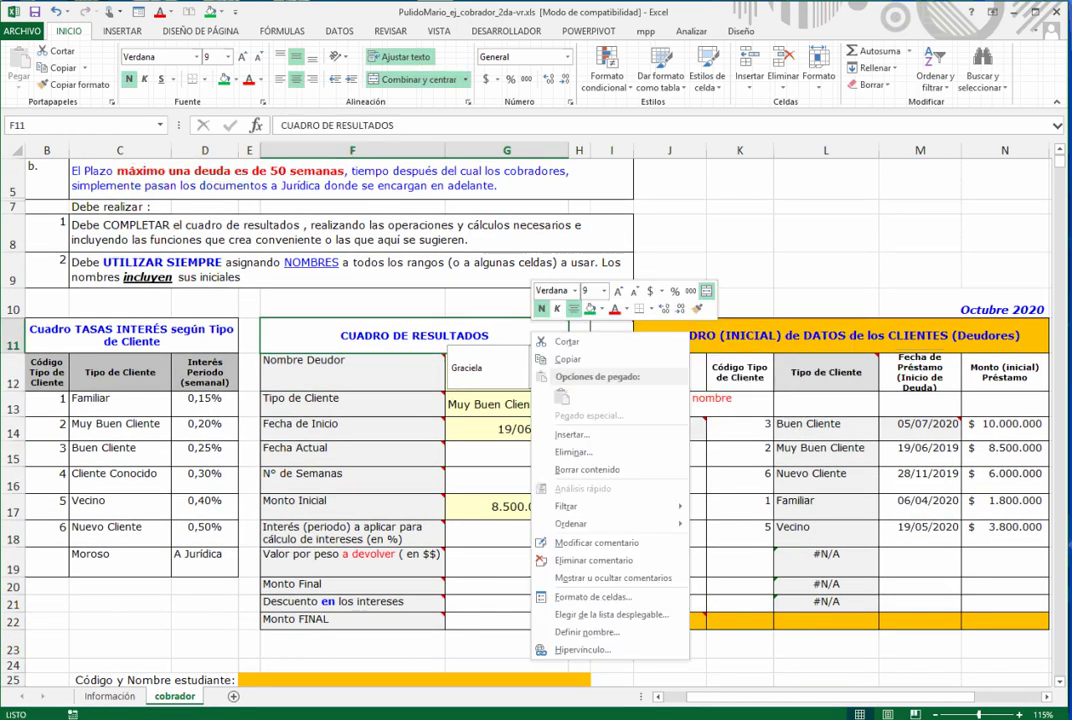
pyautogui.press('Escape')
pyautogui.rightClick(558, 333)
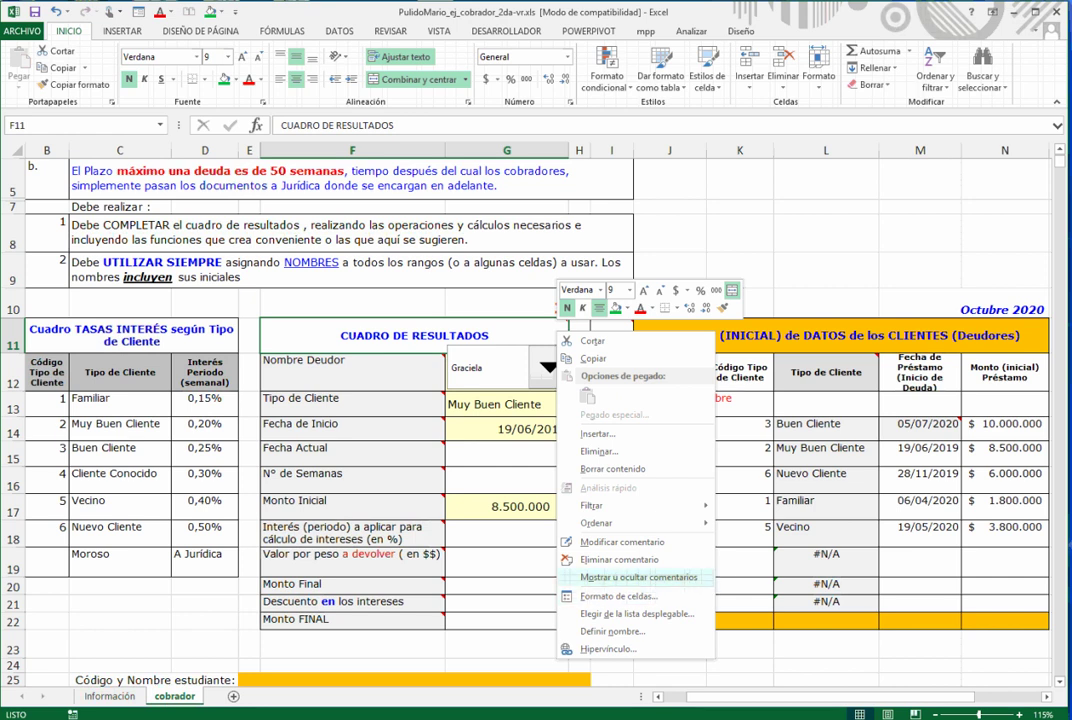
pyautogui.click(640, 577)
pyautogui.moveTo(756, 240); pyautogui.dragTo(590, 219)
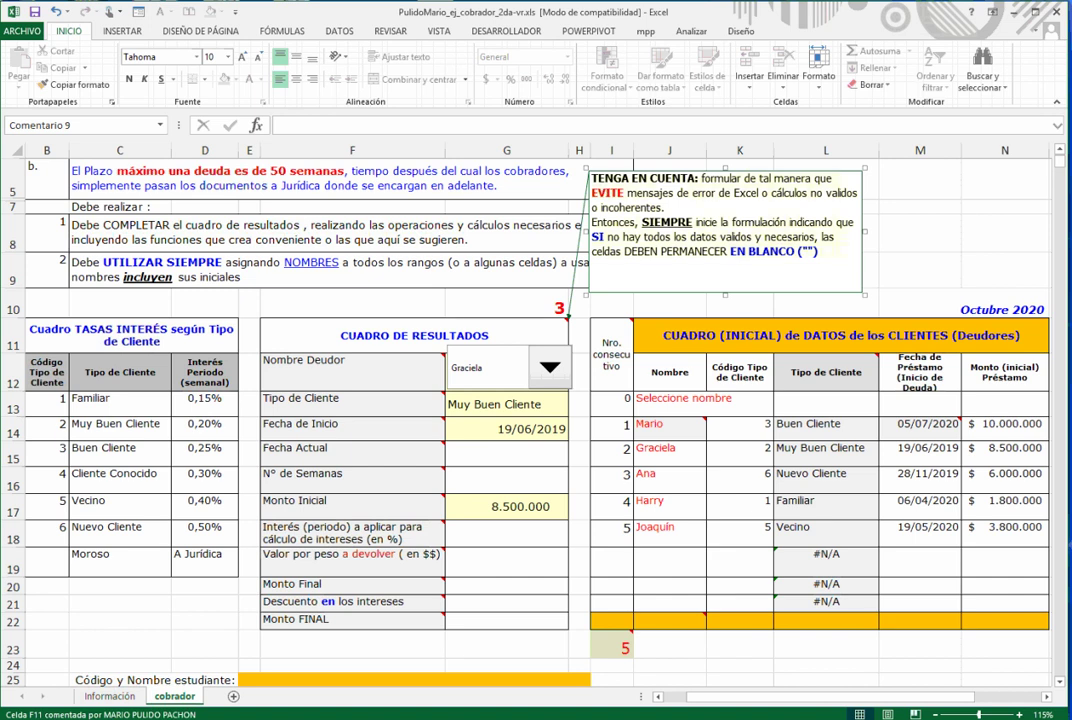
pyautogui.click(507, 454)
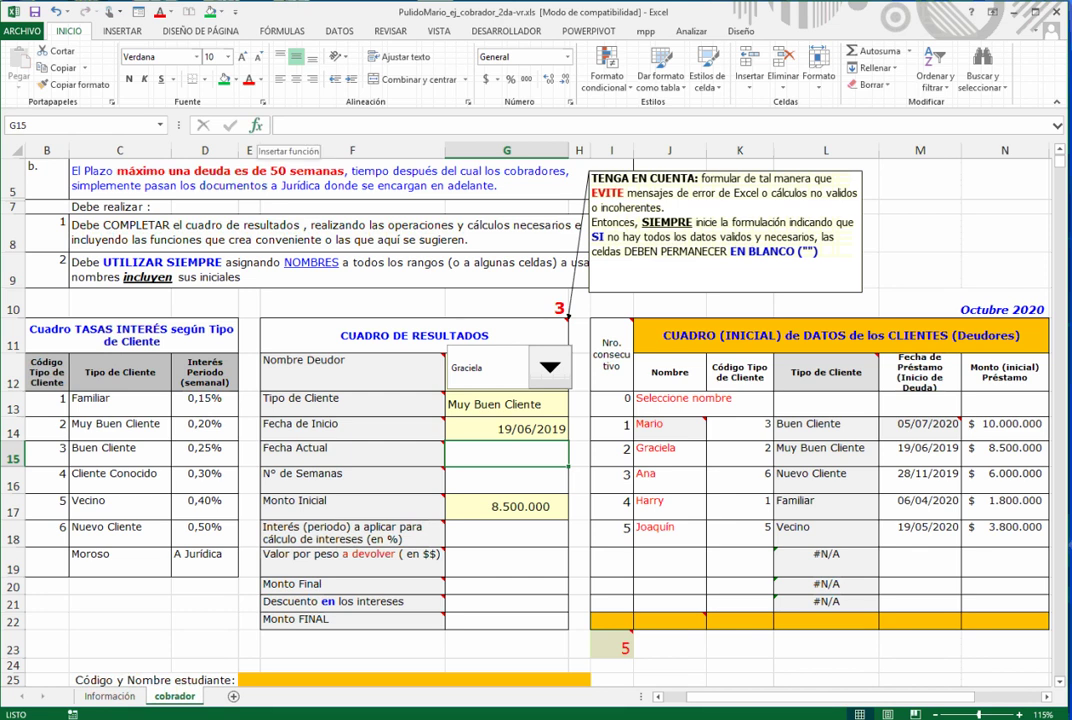
# - Enter =SI(G14="";"";HOY()) in G15 so Fecha Actual returns today's date or stays blank
pyautogui.click(256, 125)
pyautogui.doubleClick(591, 550)
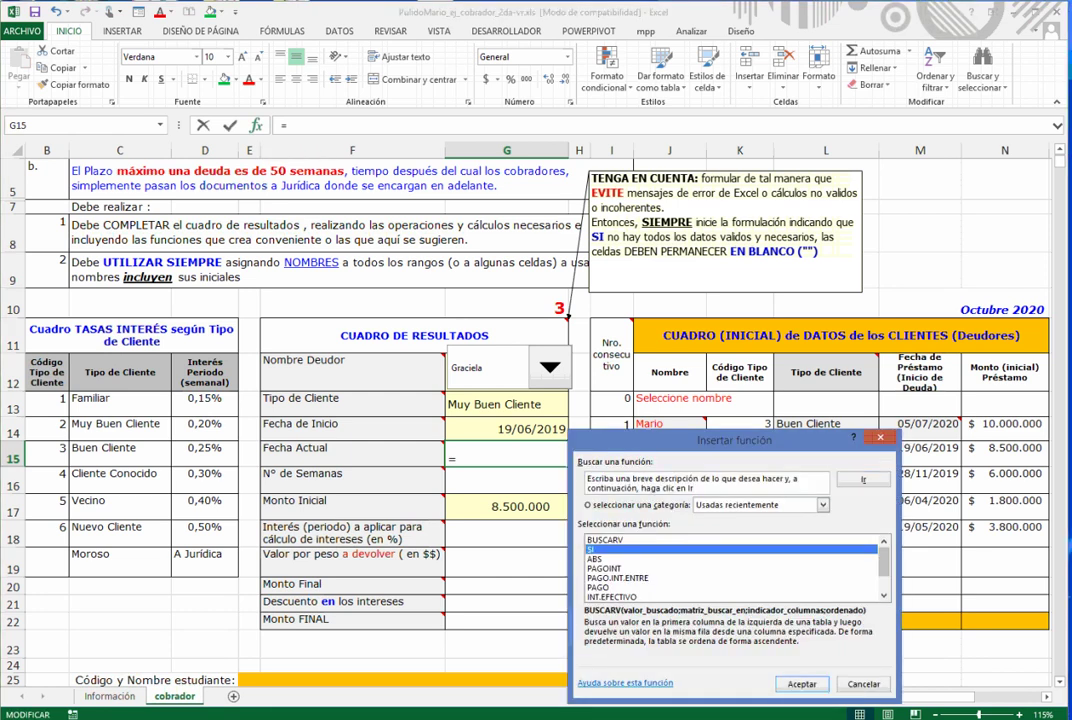
pyautogui.moveTo(735, 464); pyautogui.dragTo(816, 334)
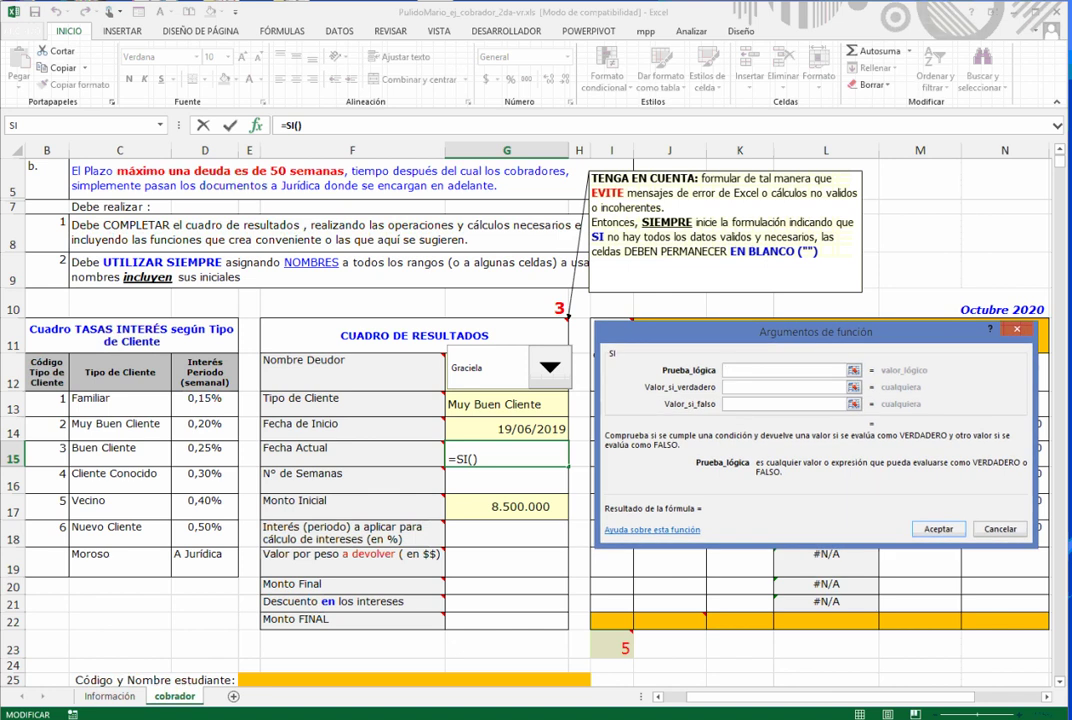
pyautogui.write('G14')
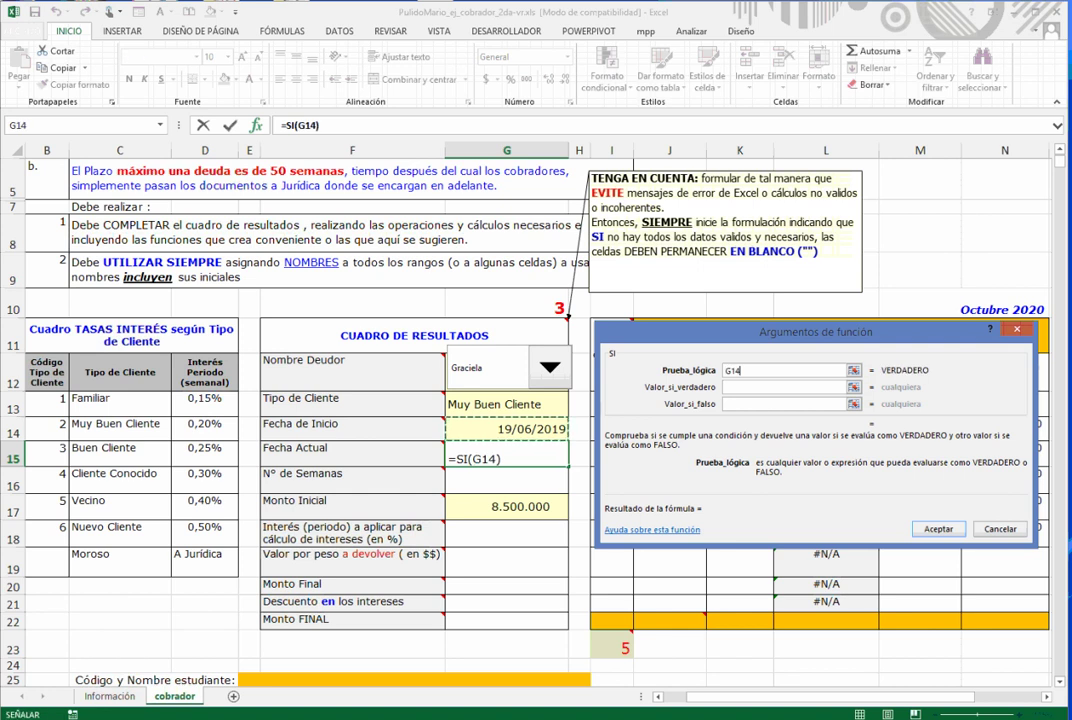
pyautogui.write('=""')
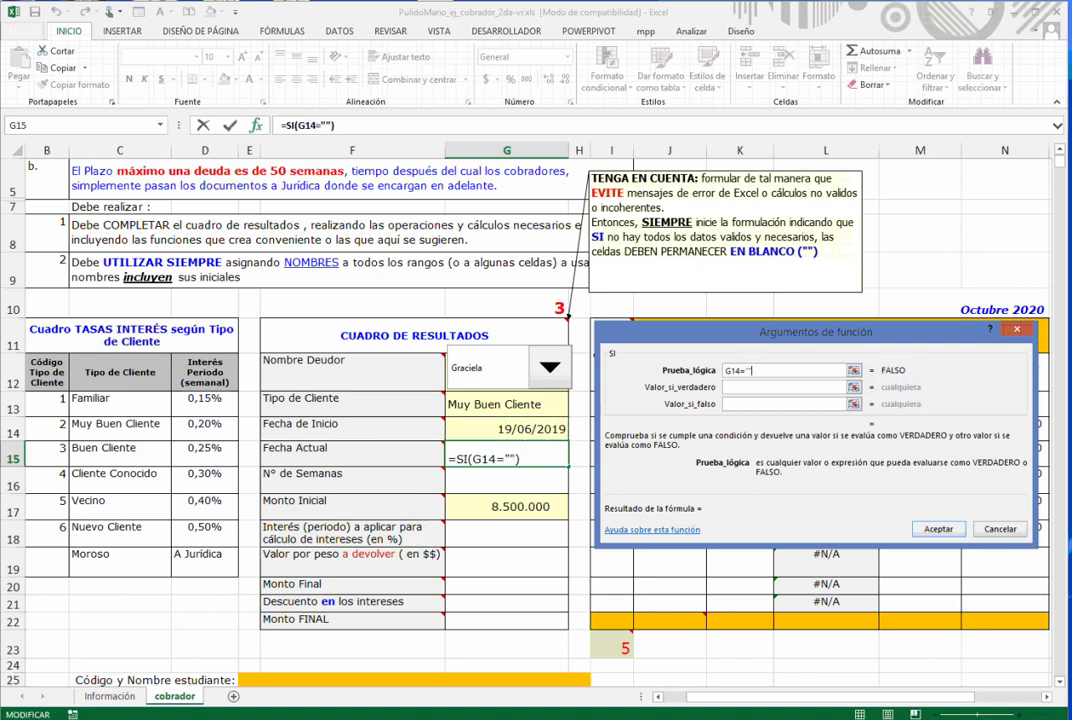
pyautogui.press('Tab')
pyautogui.write('""')
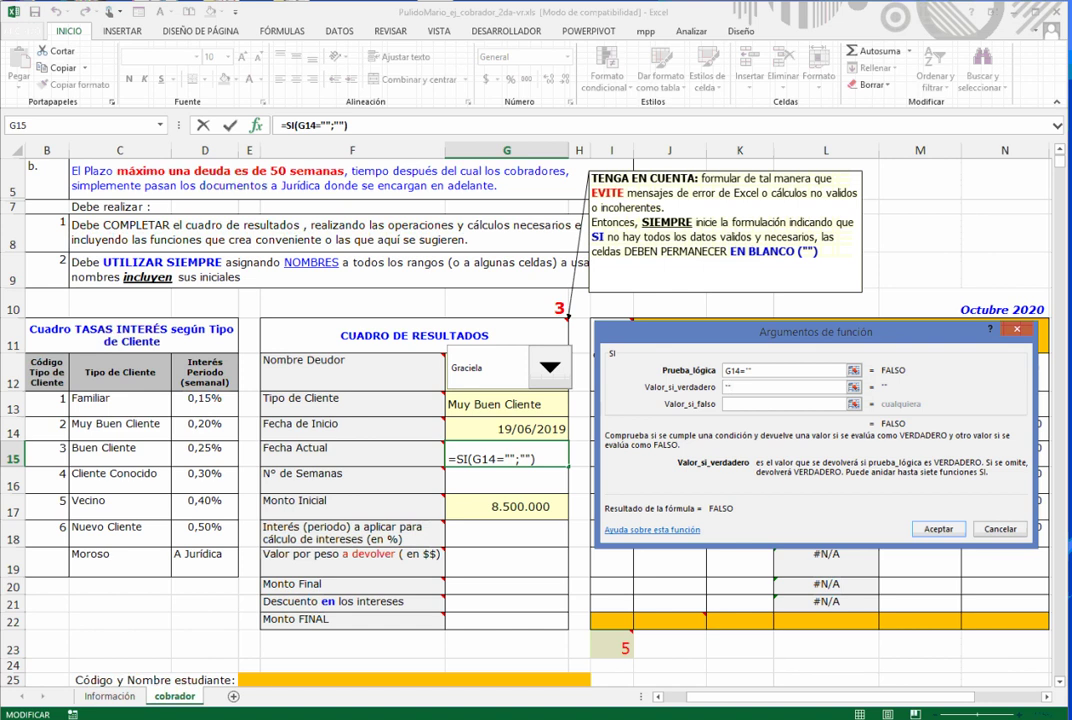
pyautogui.press('Return')
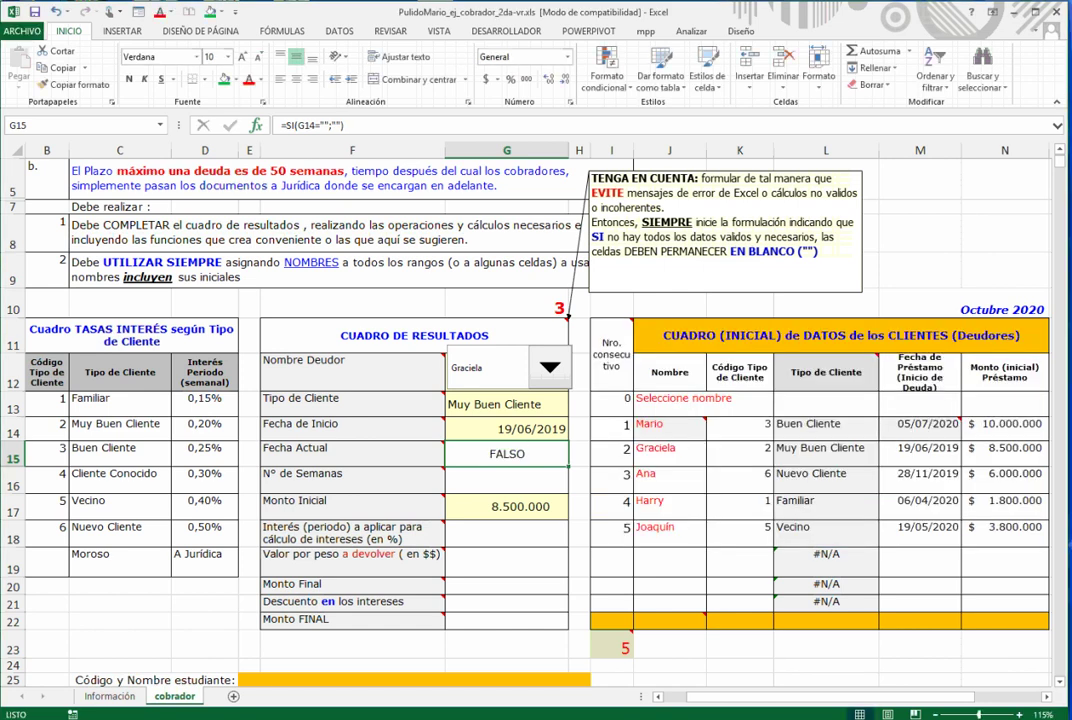
pyautogui.hotkey('shift', 'F3')
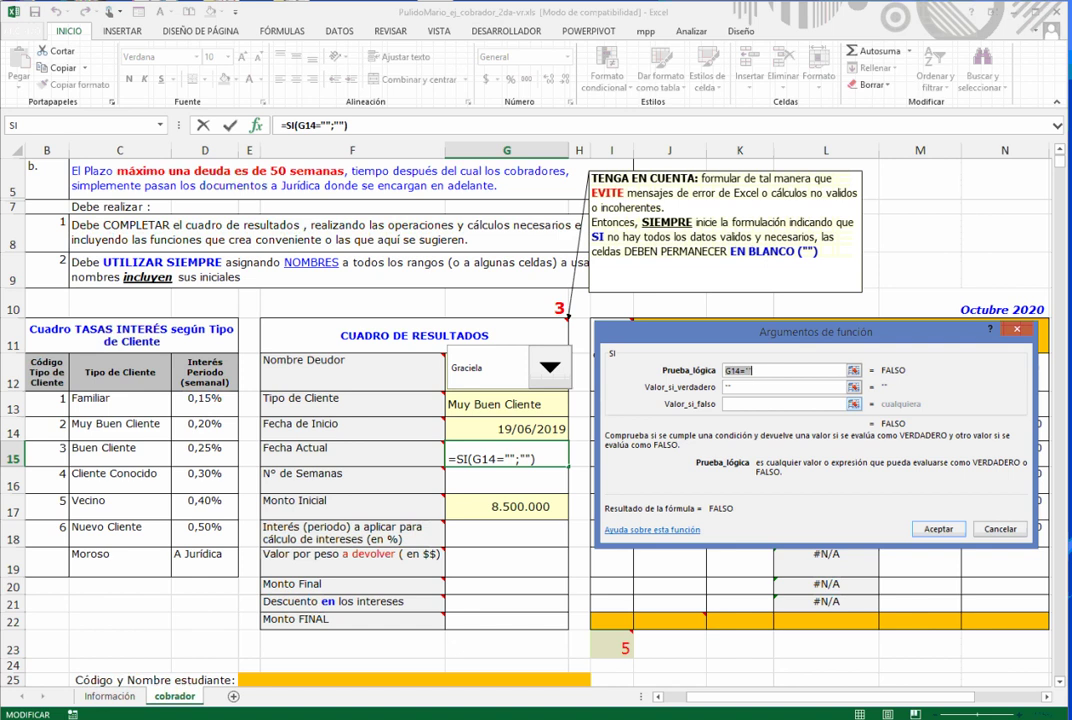
pyautogui.click(783, 404)
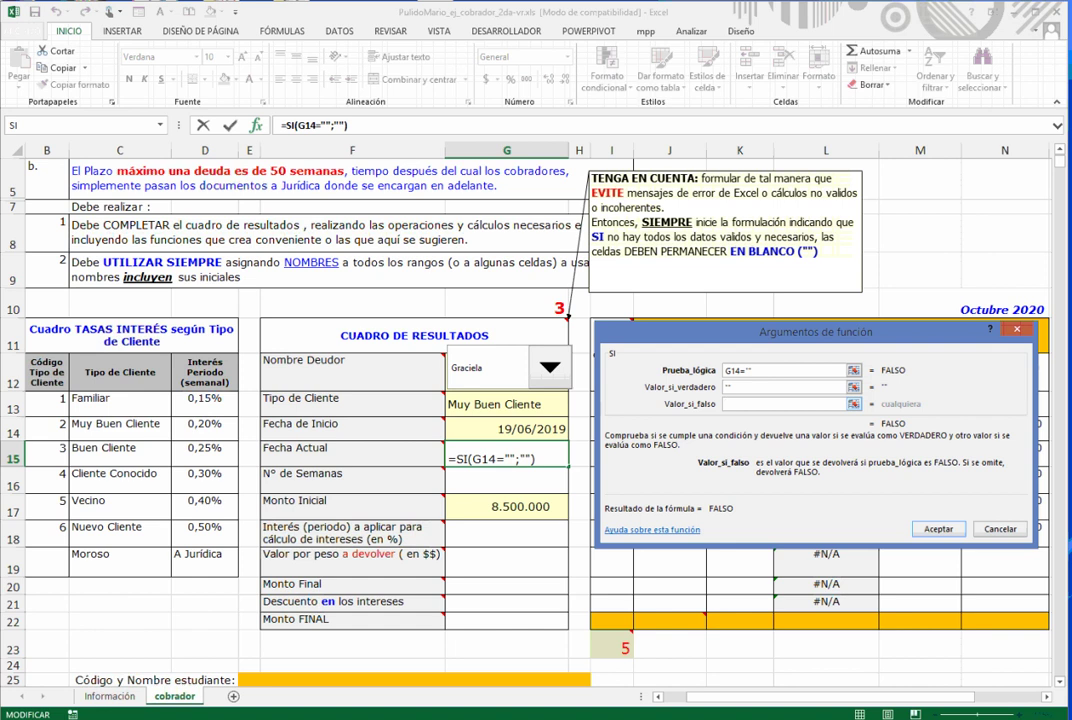
pyautogui.write('hoy()')
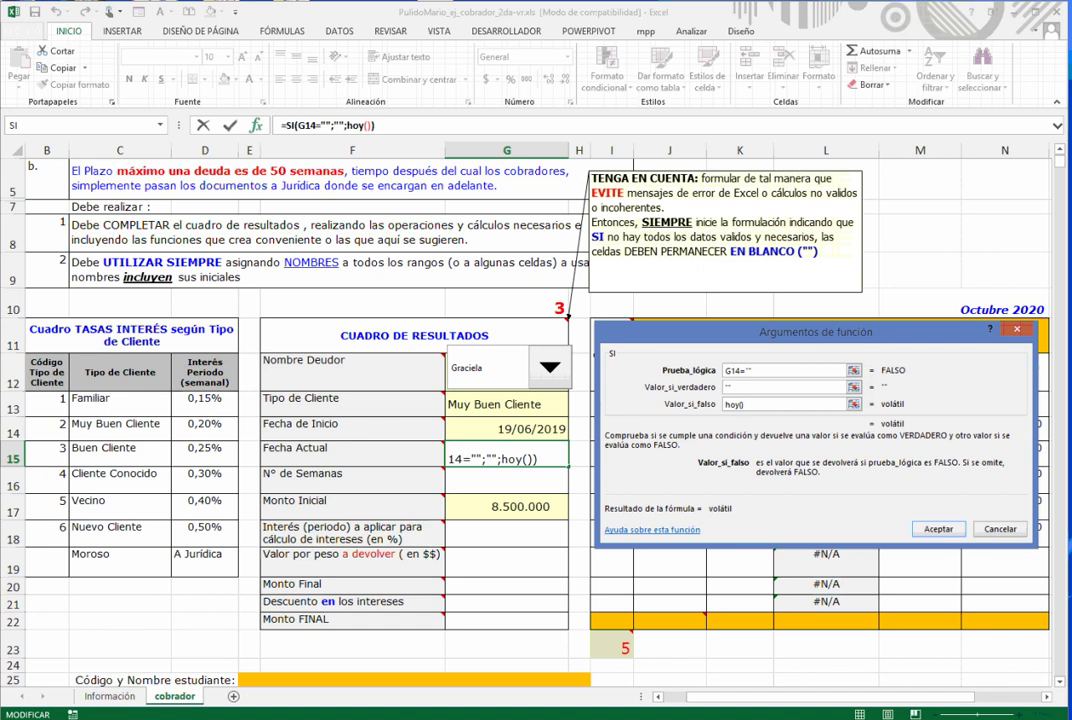
pyautogui.press('Return')
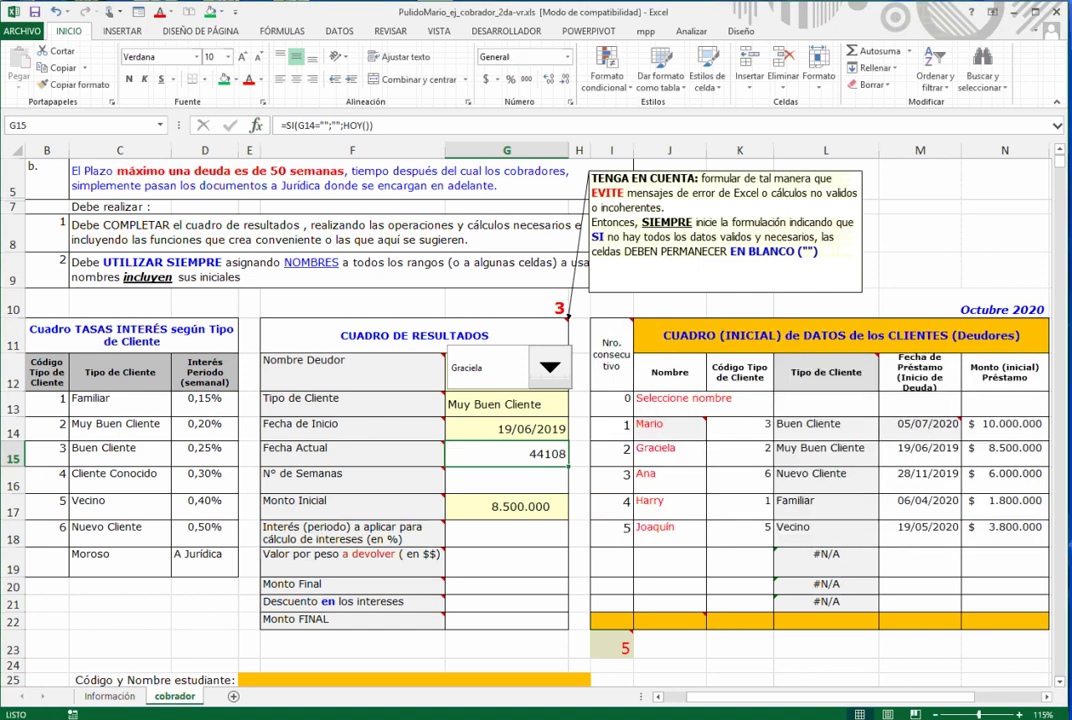
# - Format G15 as Fecha corta so it displays 04/10/2020
pyautogui.click(567, 57)
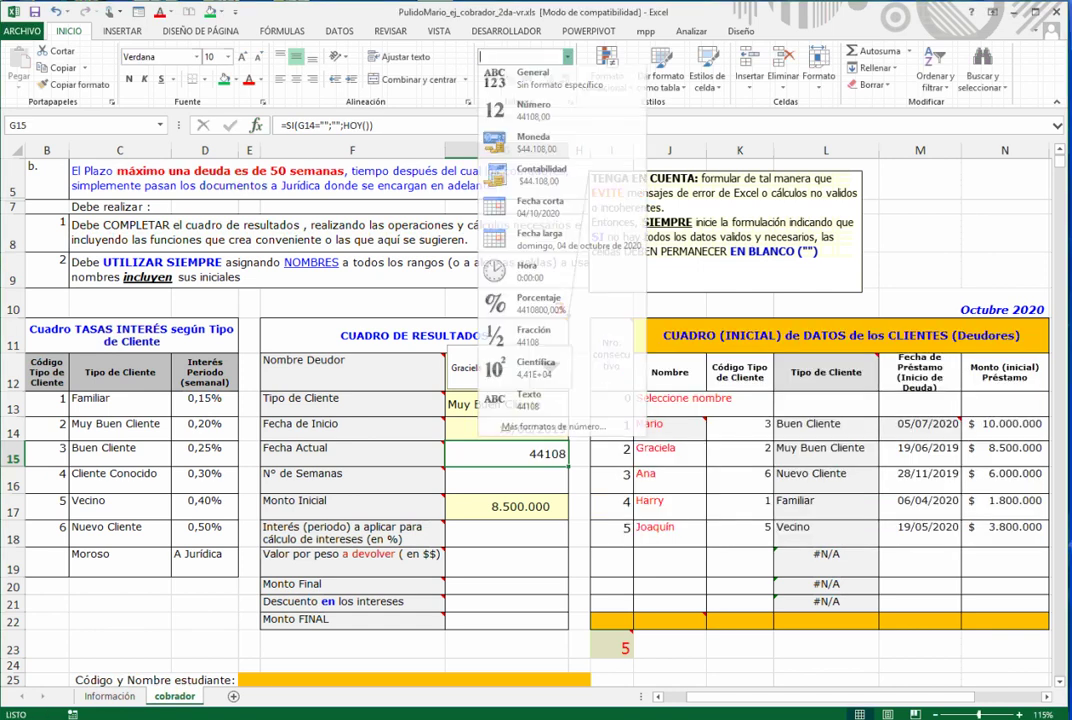
pyautogui.click(540, 211)
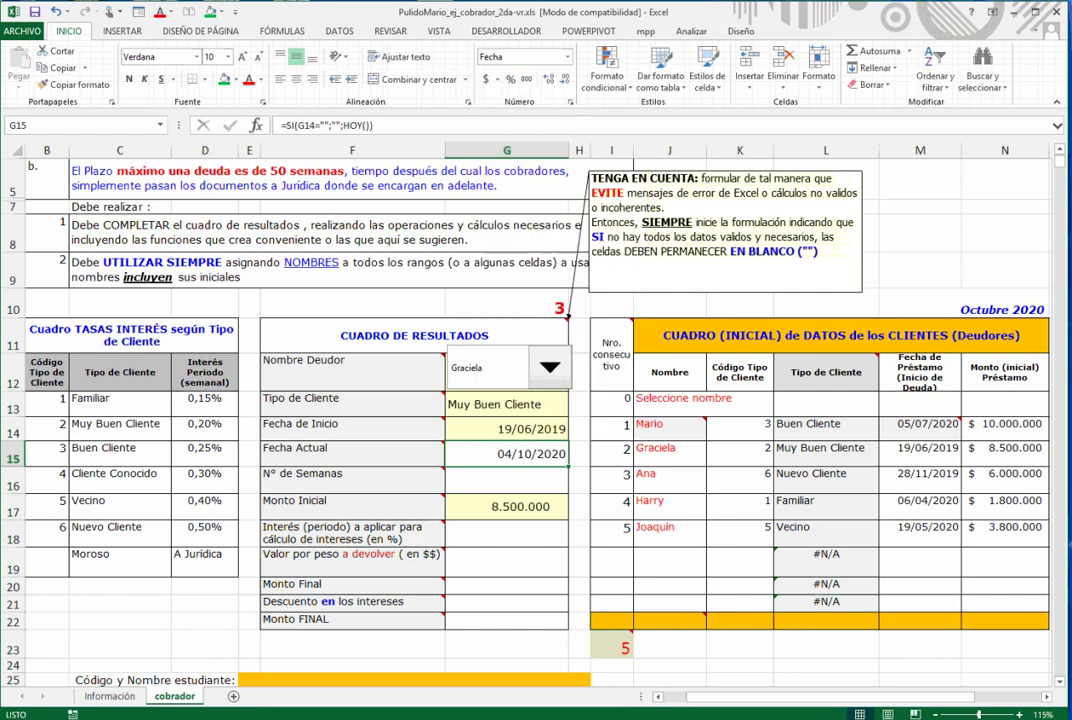
pyautogui.click(507, 480)
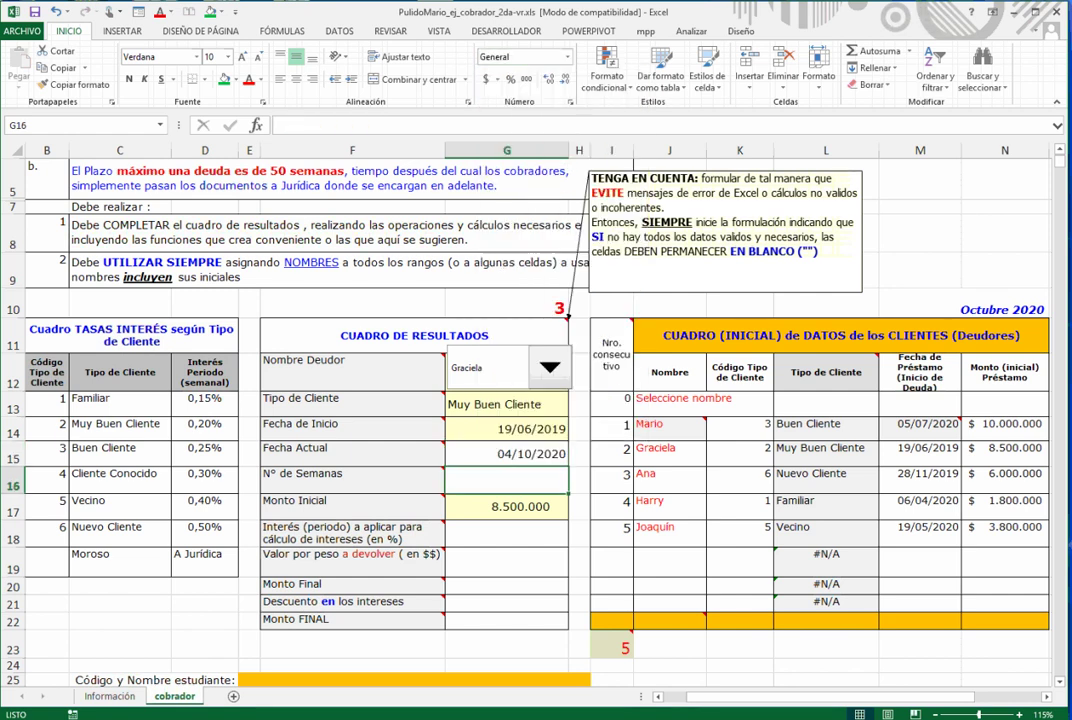
# - Copy G15's date formula down into the N° de Semanas cell G16
pyautogui.click(507, 454)
pyautogui.moveTo(568, 466); pyautogui.dragTo(568, 490)
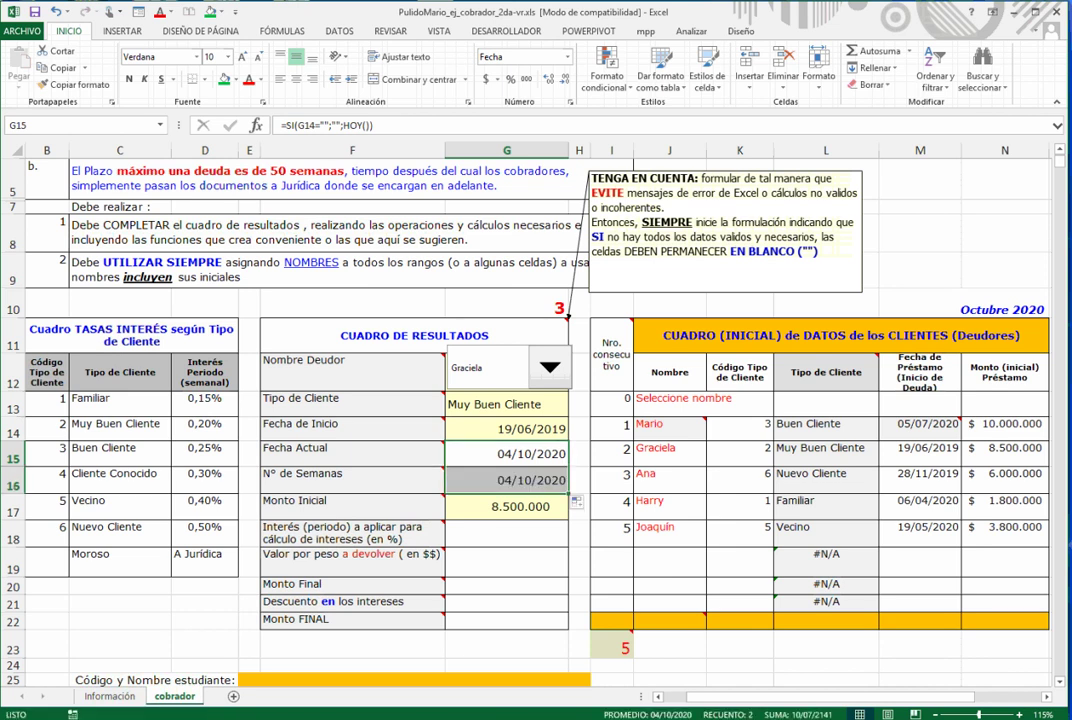
pyautogui.click(507, 480)
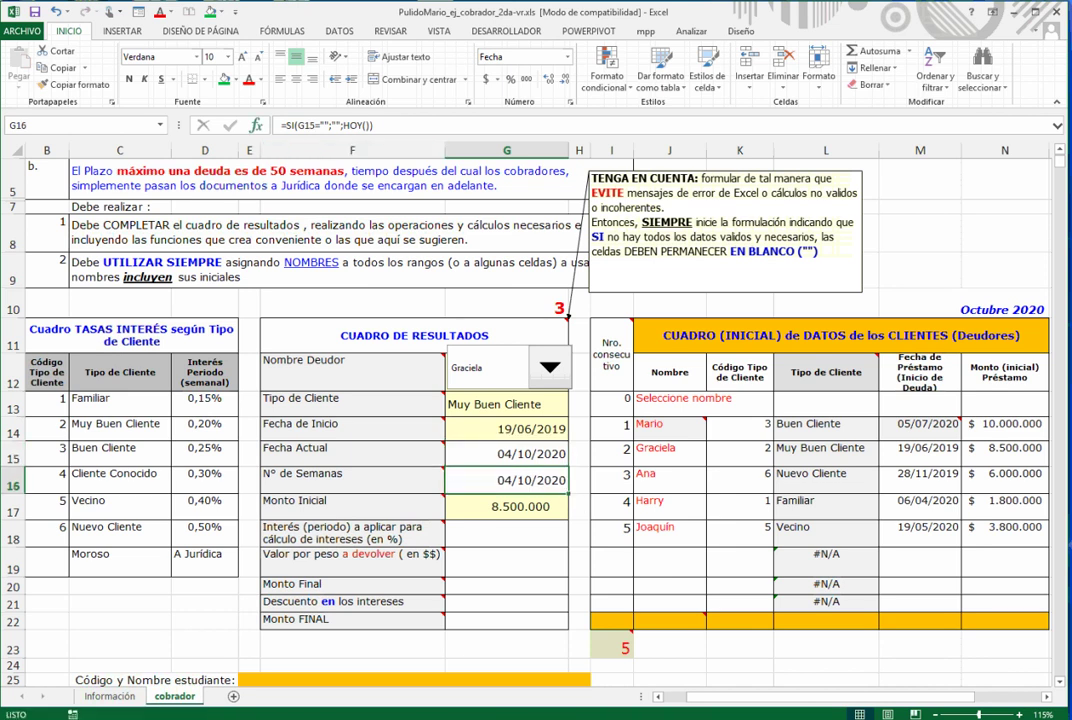
# - Change G16's false value to (G15-G14)/7 and format it as a number showing 67,571
pyautogui.hotkey('shift', 'F3')
pyautogui.press('Tab')
pyautogui.press('Tab')
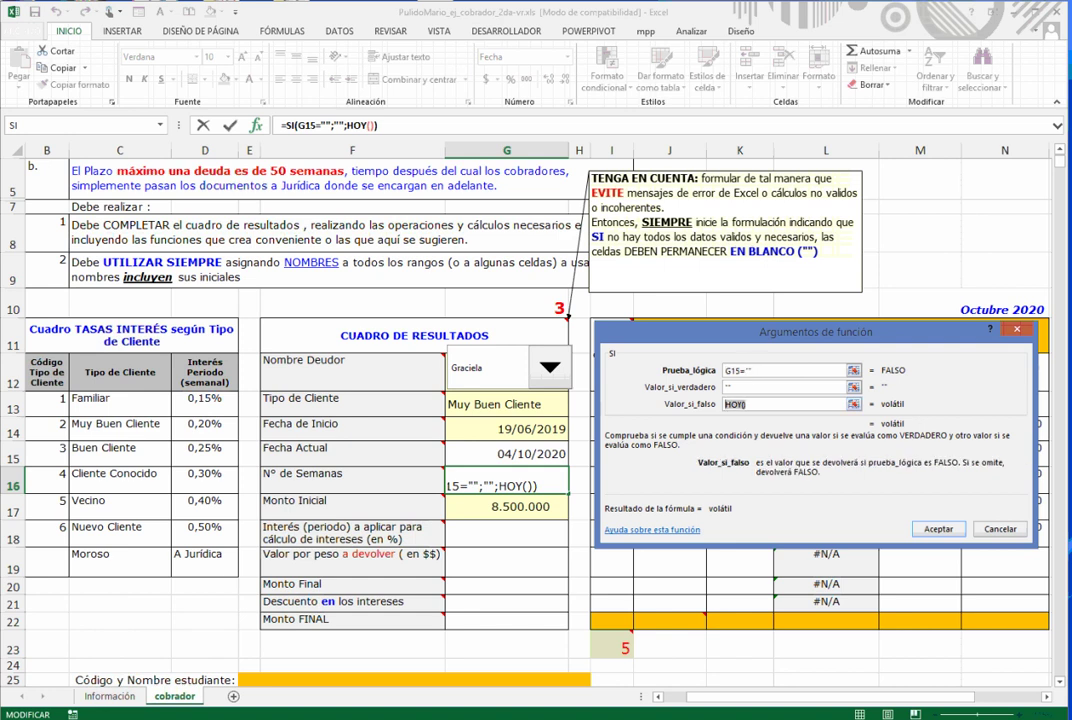
pyautogui.press('BackSpace')
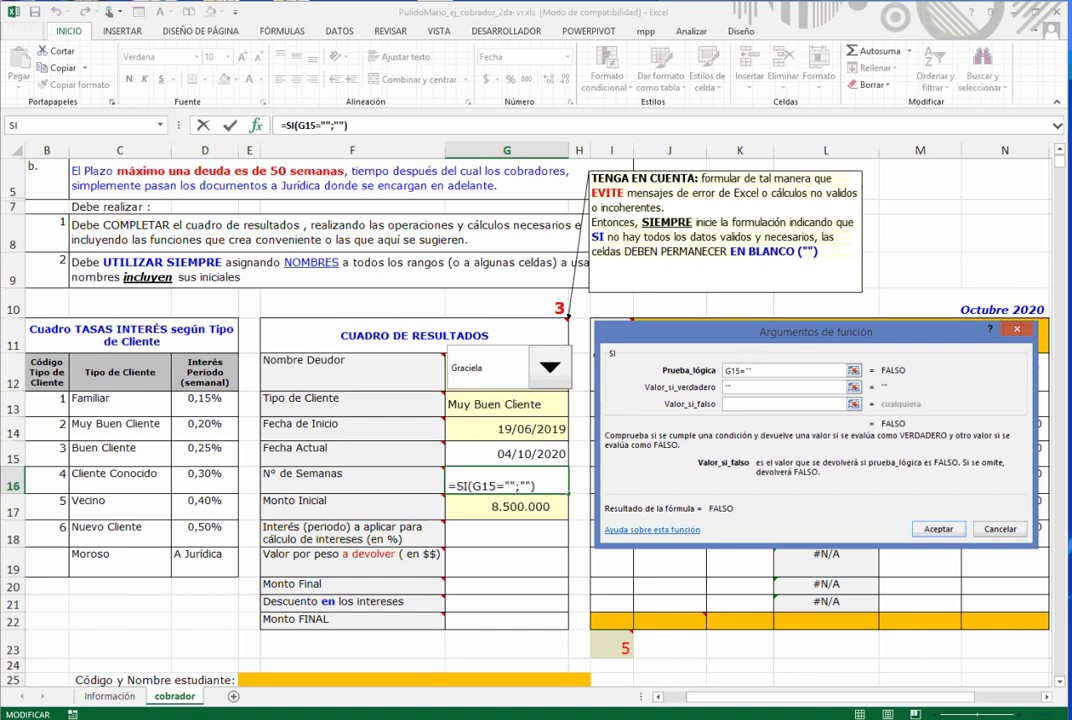
pyautogui.write('(')
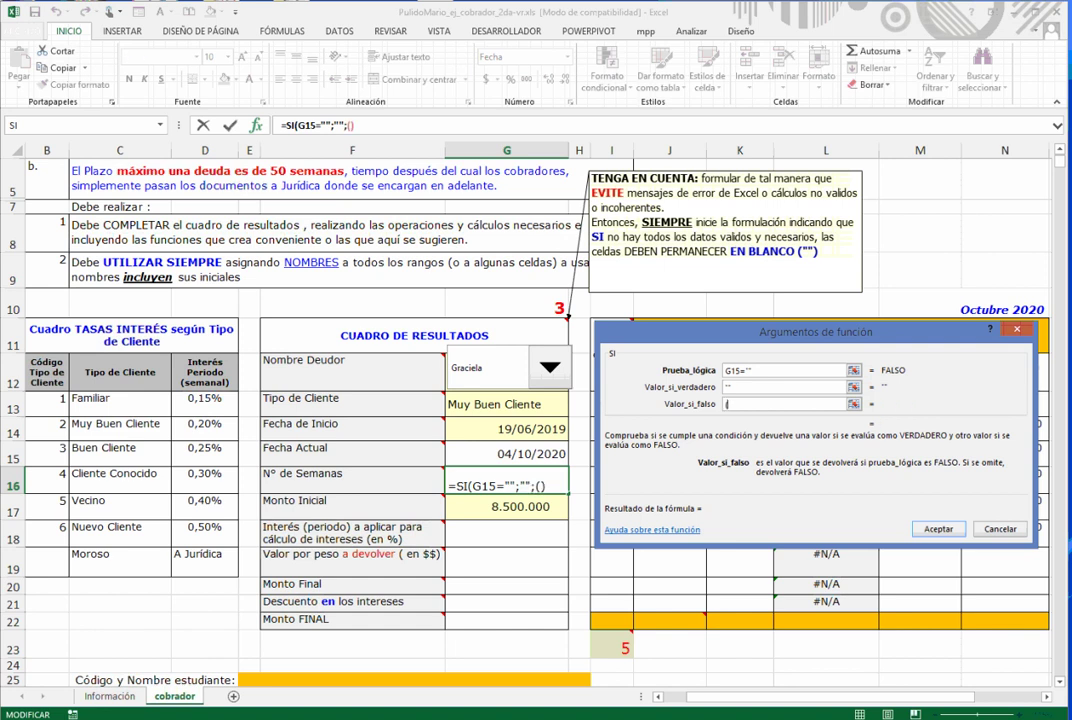
pyautogui.click(507, 454)
pyautogui.write('-')
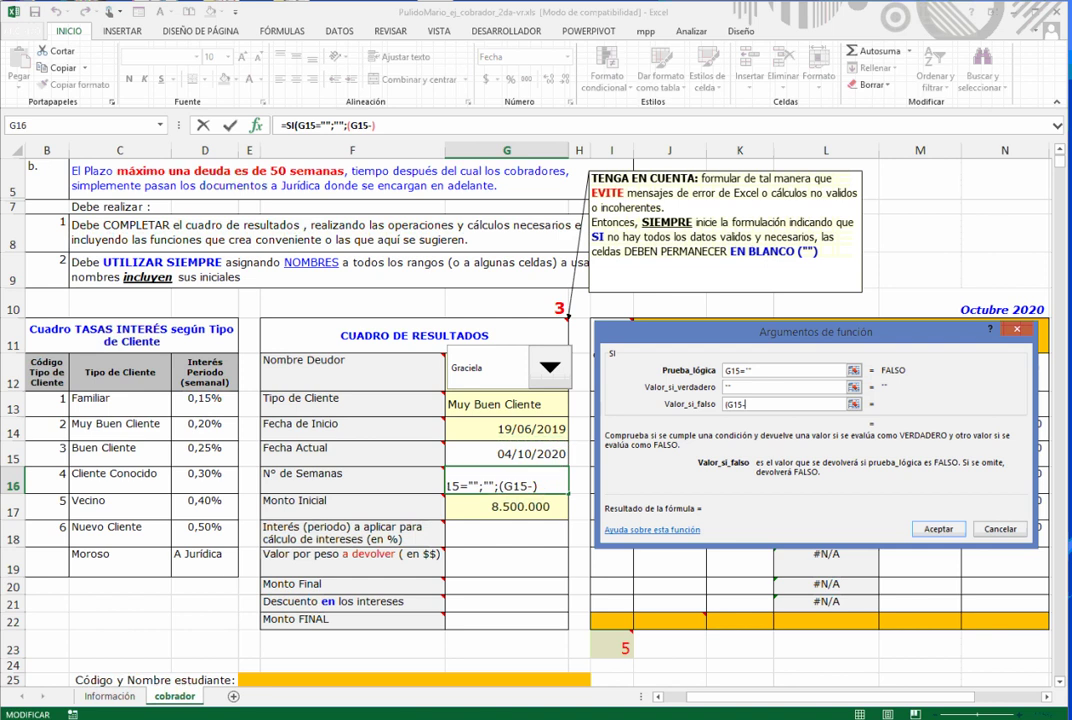
pyautogui.click(507, 429)
pyautogui.write(')/')
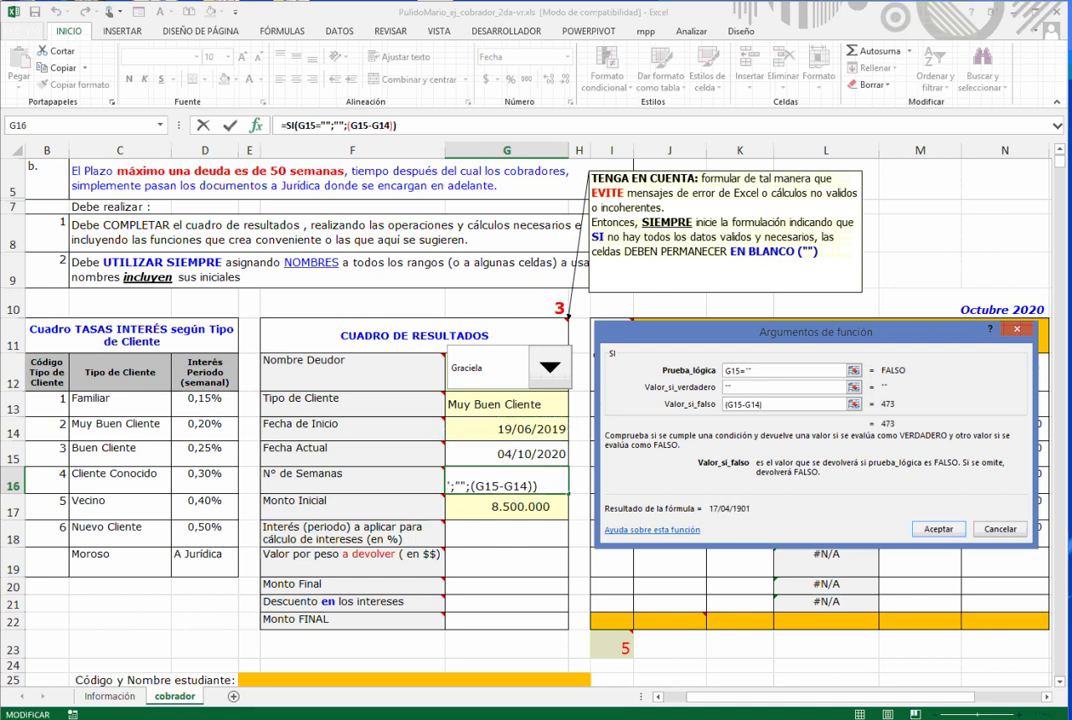
pyautogui.write('7')
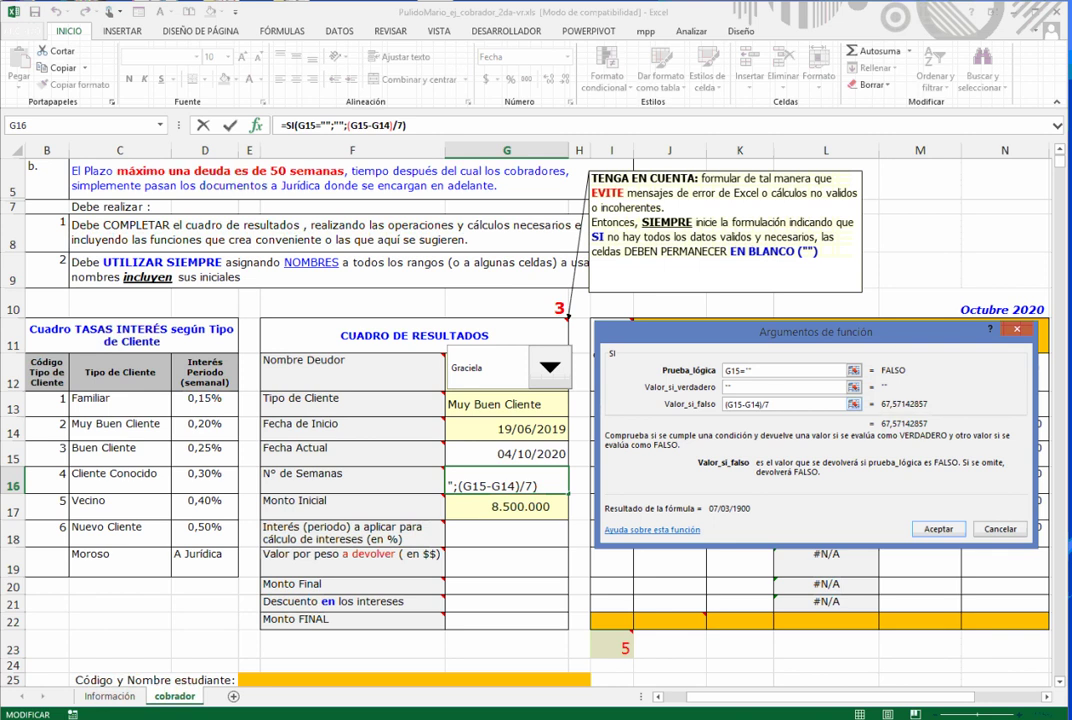
pyautogui.press('Return')
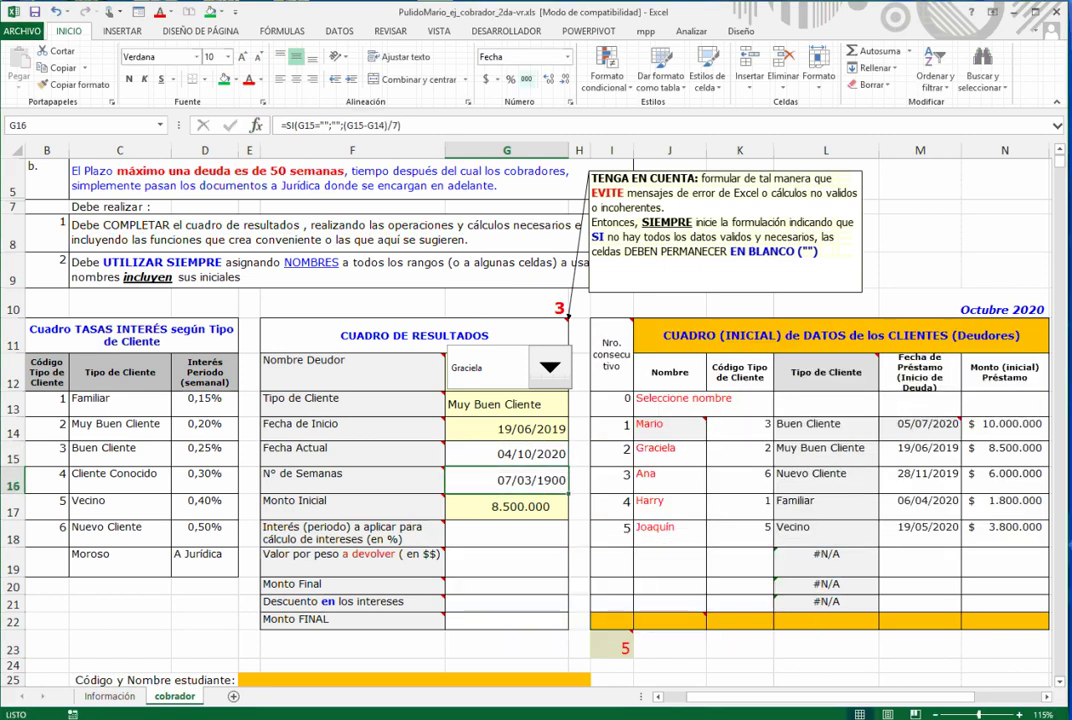
pyautogui.click(527, 79)
pyautogui.click(548, 79)
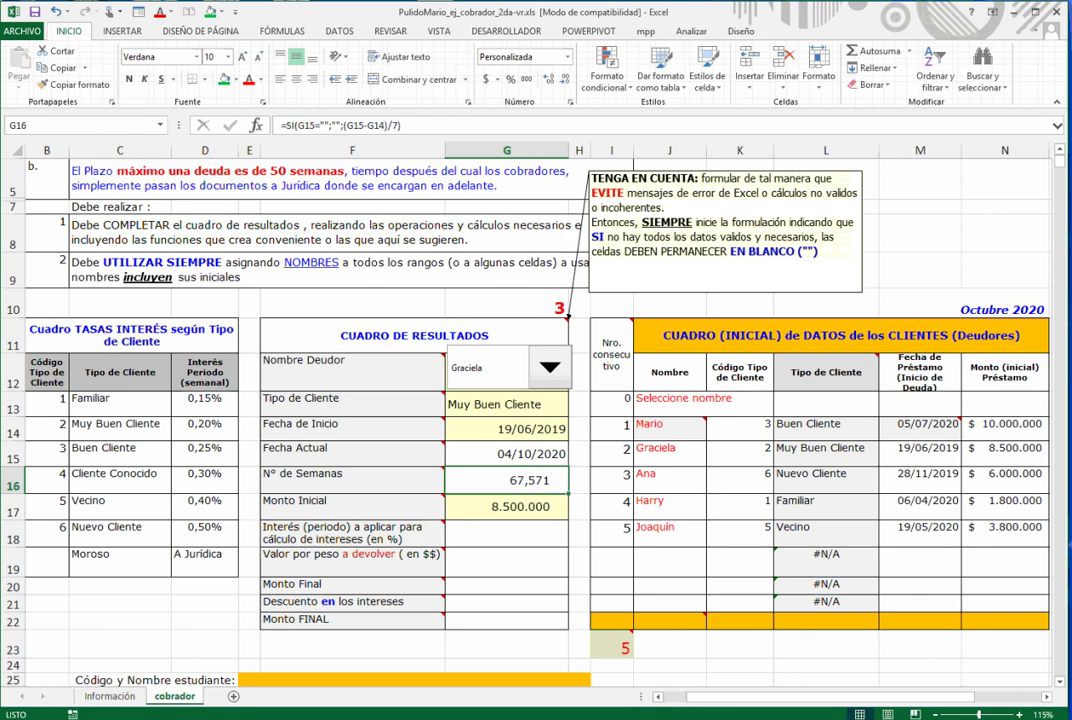
pyautogui.scroll(-1, 440, 400)
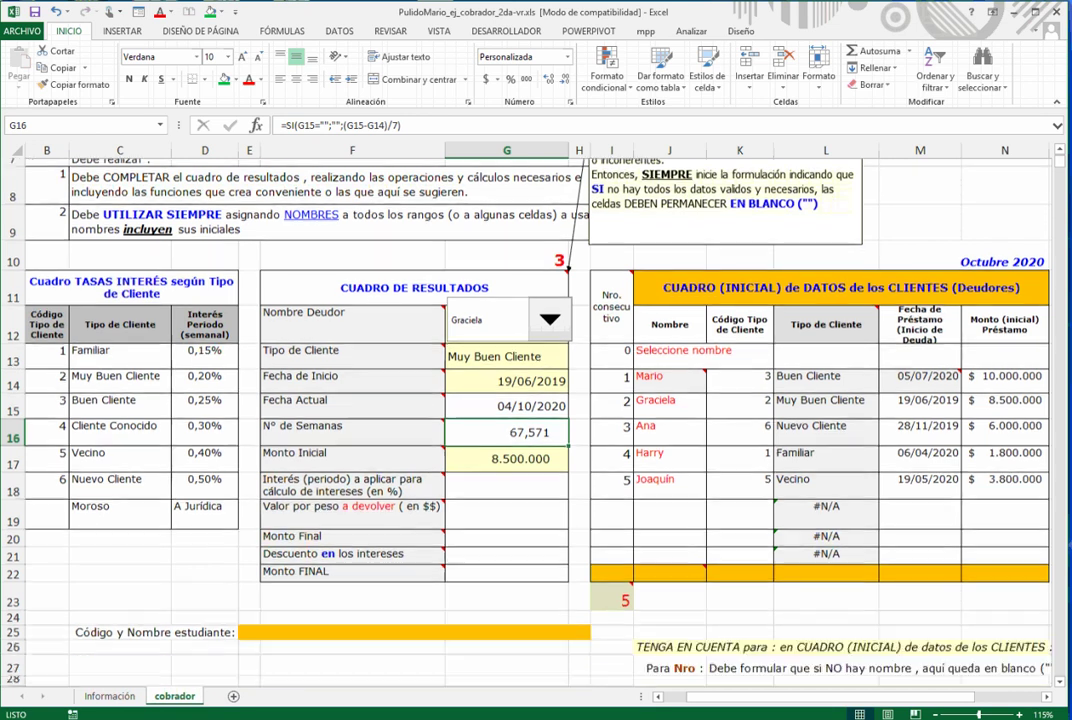
pyautogui.press('Down')
pyautogui.press('Down')
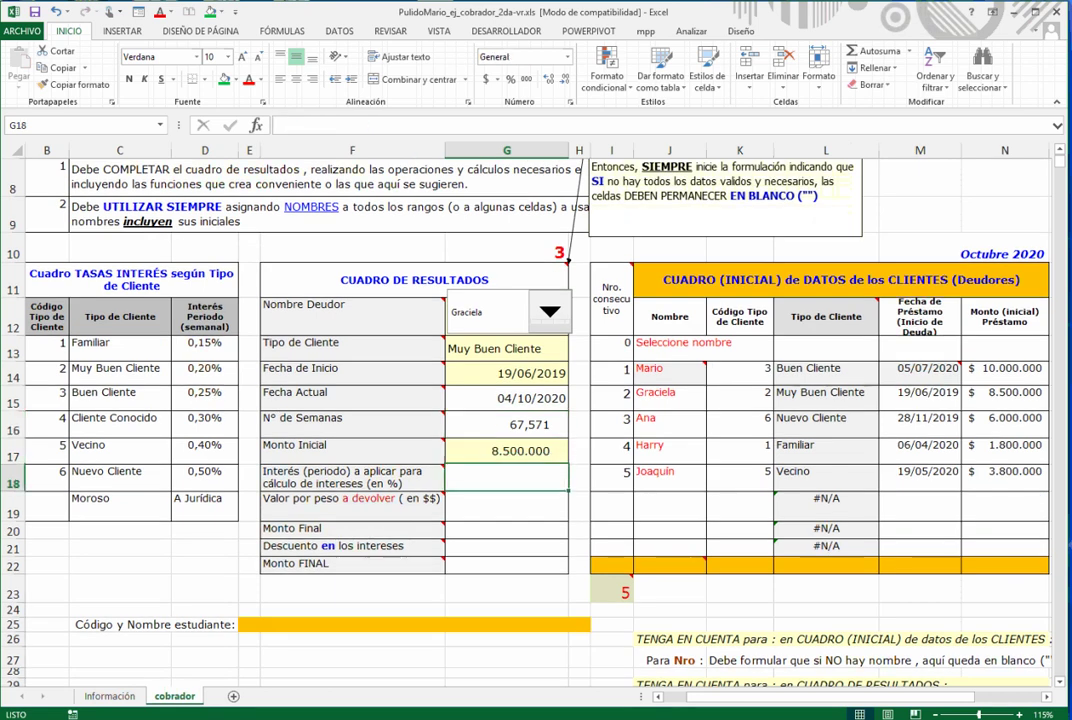
pyautogui.press('Left')
pyautogui.press('Left')
pyautogui.press('Left')
pyautogui.press('Left')
pyautogui.press('Left')
pyautogui.press('Left')
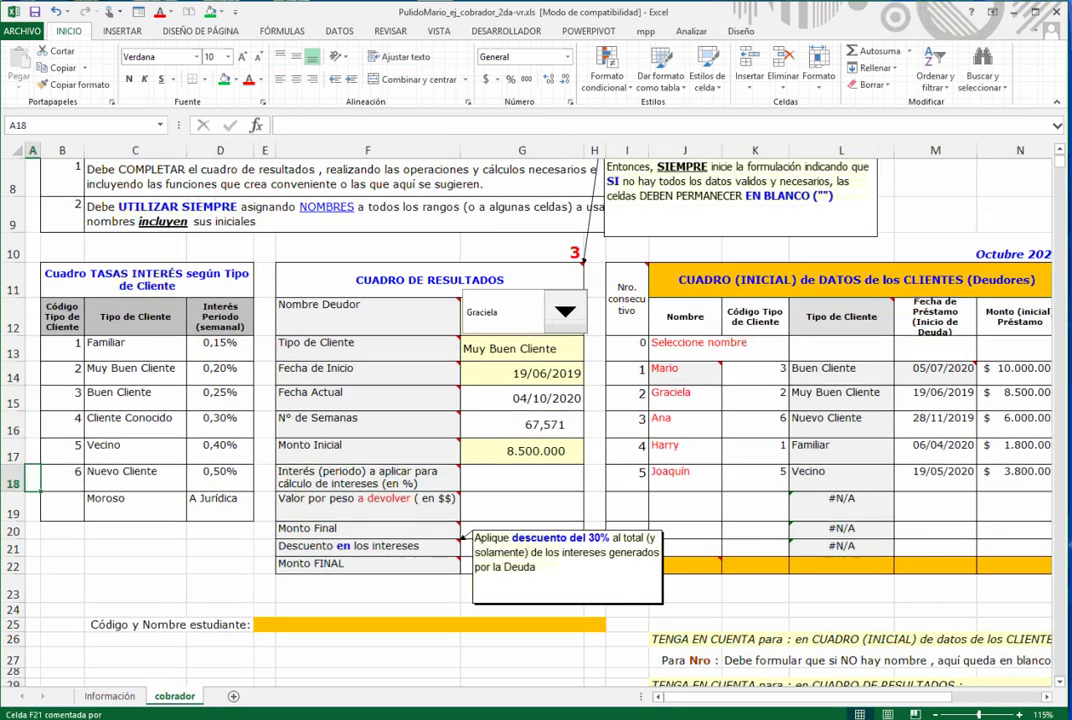
pyautogui.moveTo(410, 478)
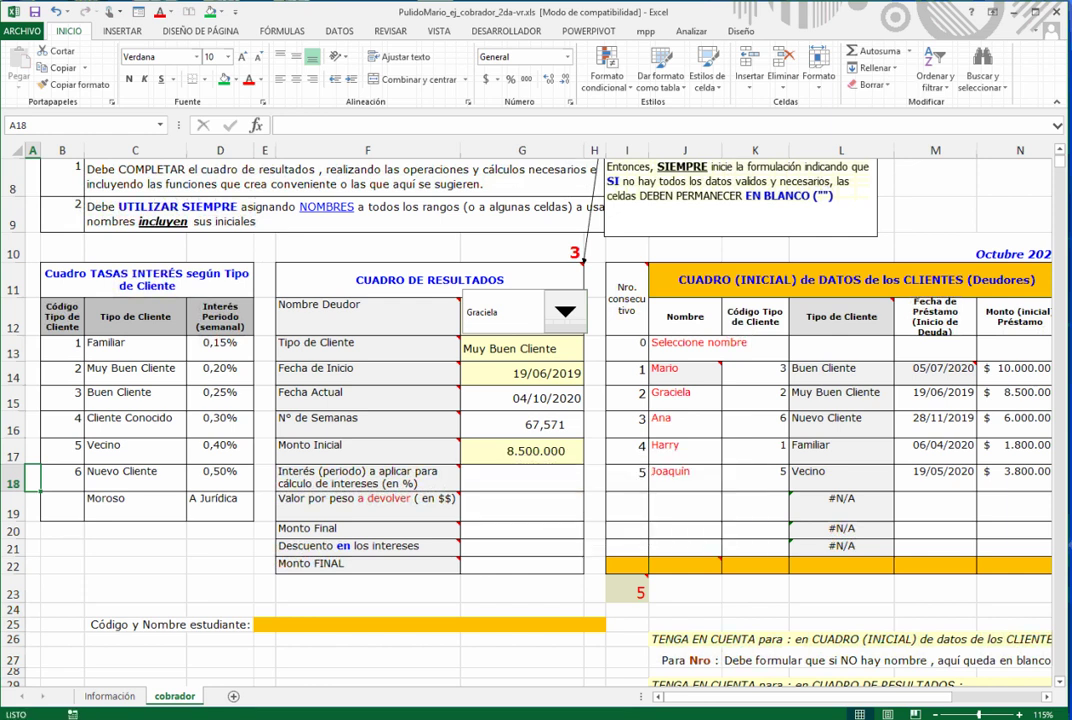
pyautogui.moveTo(220, 342); pyautogui.dragTo(220, 480)
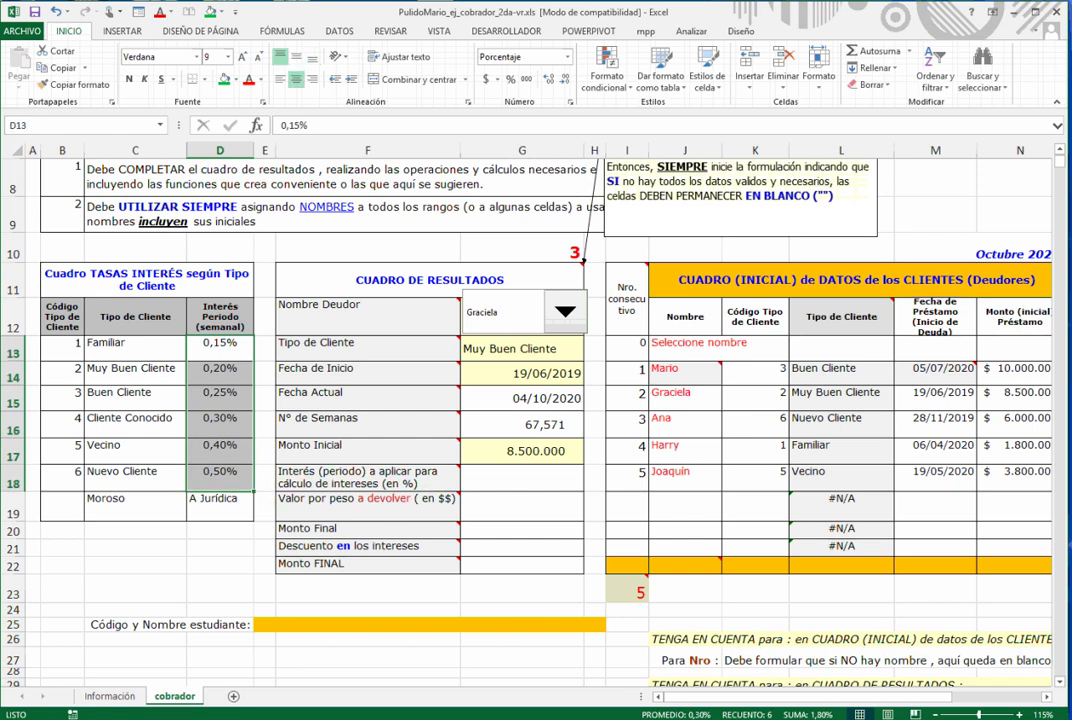
pyautogui.click(522, 478)
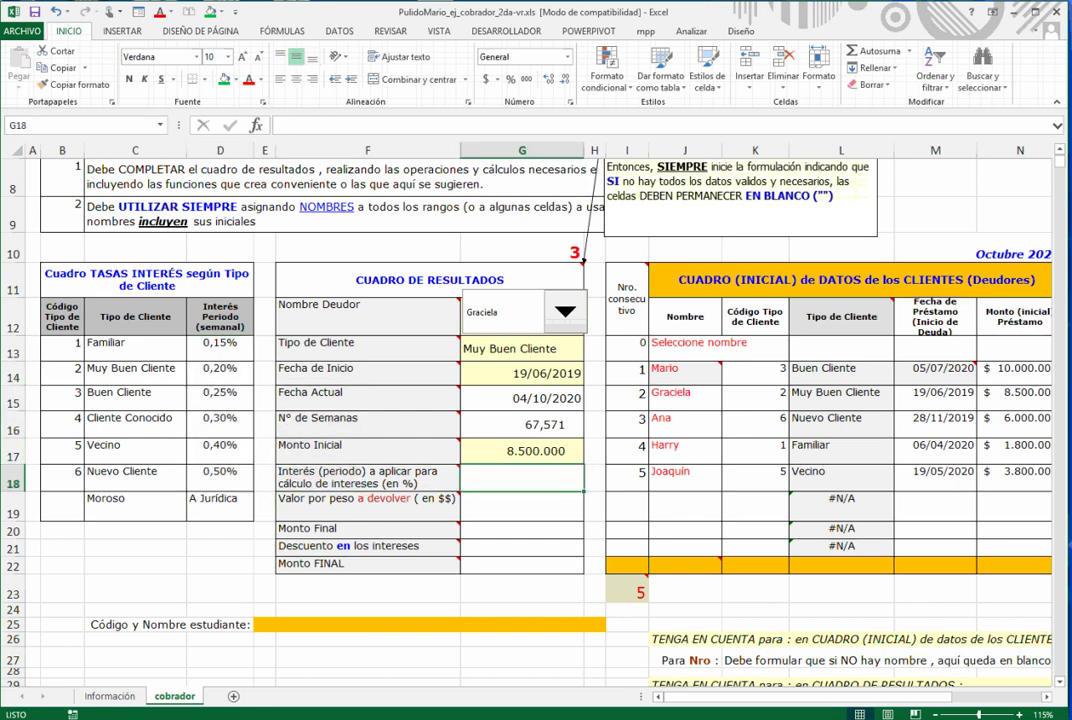
pyautogui.moveTo(400, 478)
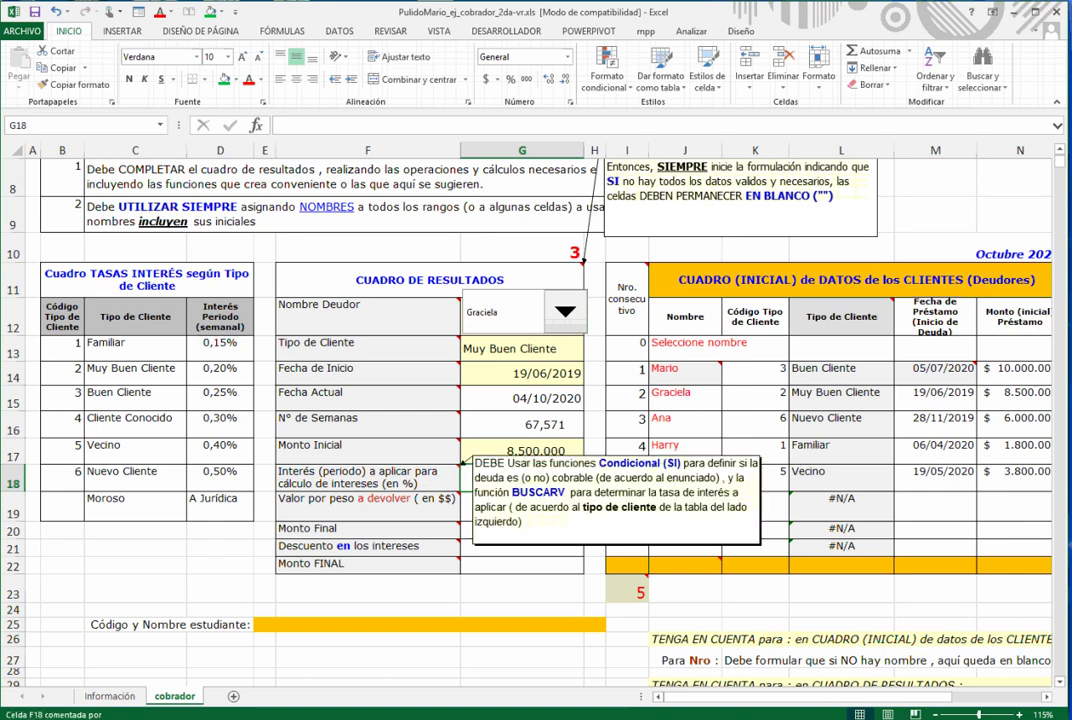
pyautogui.click(522, 349)
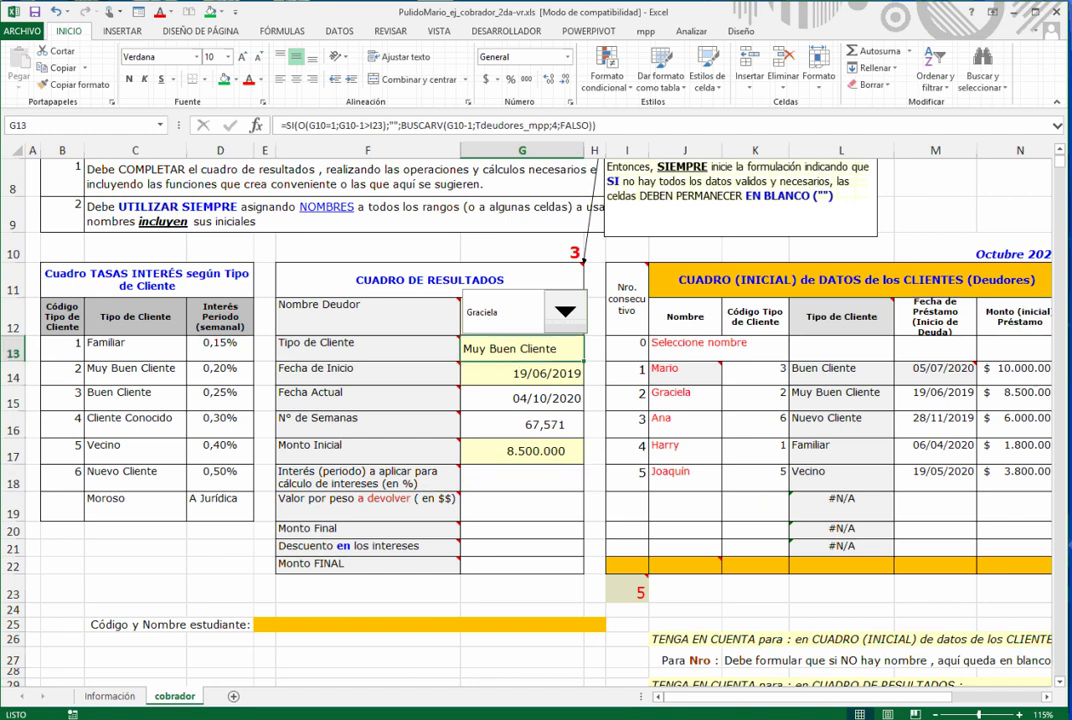
pyautogui.click(522, 478)
# - Name the rate table C13:D18 Ttipocliente2_mpp via the Name Box
pyautogui.moveTo(135, 343); pyautogui.dragTo(220, 478)
pyautogui.click(40, 125)
pyautogui.write('T2')
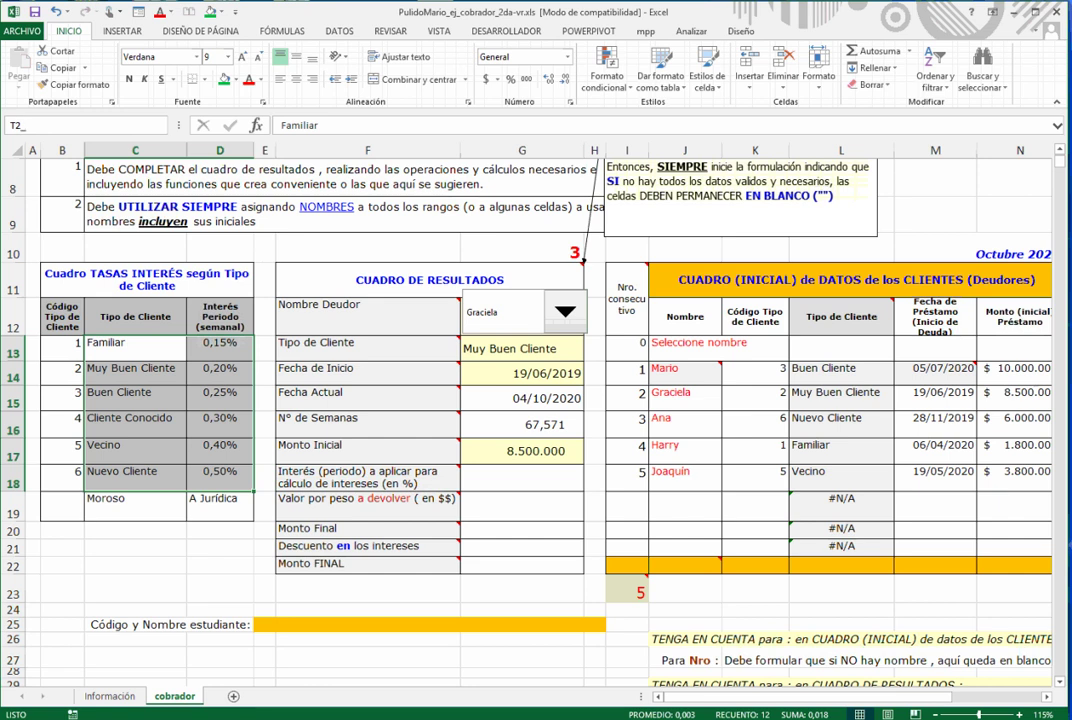
pyautogui.press('BackSpace')
pyautogui.write('o')
pyautogui.press('BackSpace')
pyautogui.write('tipocliente2_mpp')
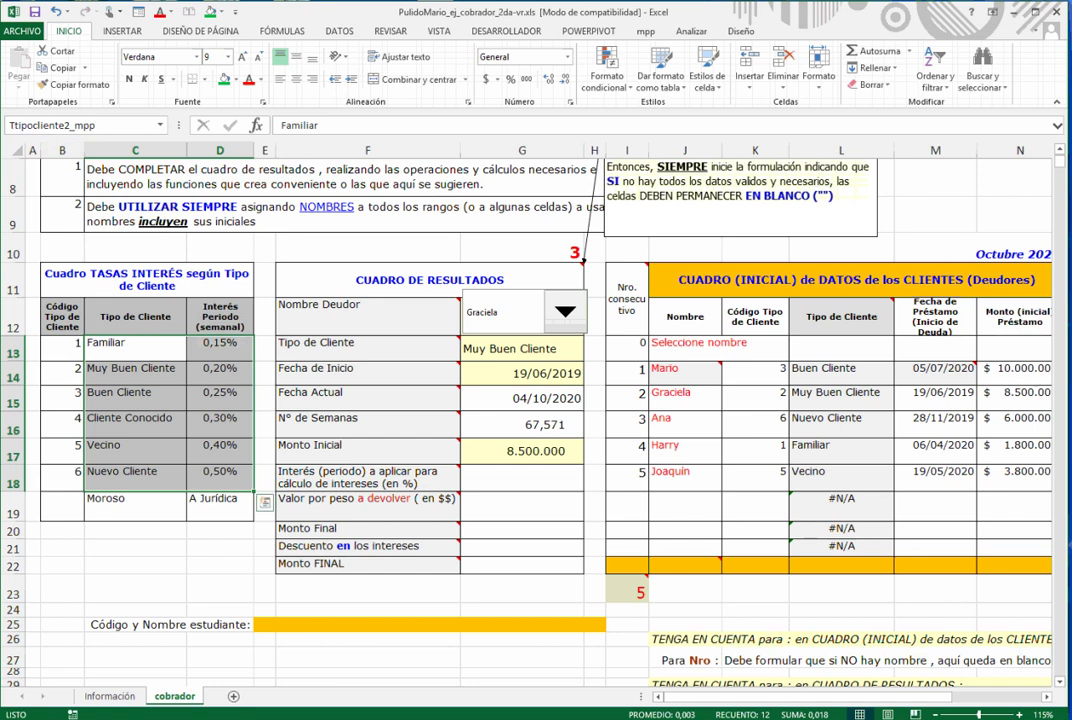
pyautogui.press('Return')
# - Review the interest rates D13:D18 and the A Jurídica value in D19, returning to G18
pyautogui.click(522, 478)
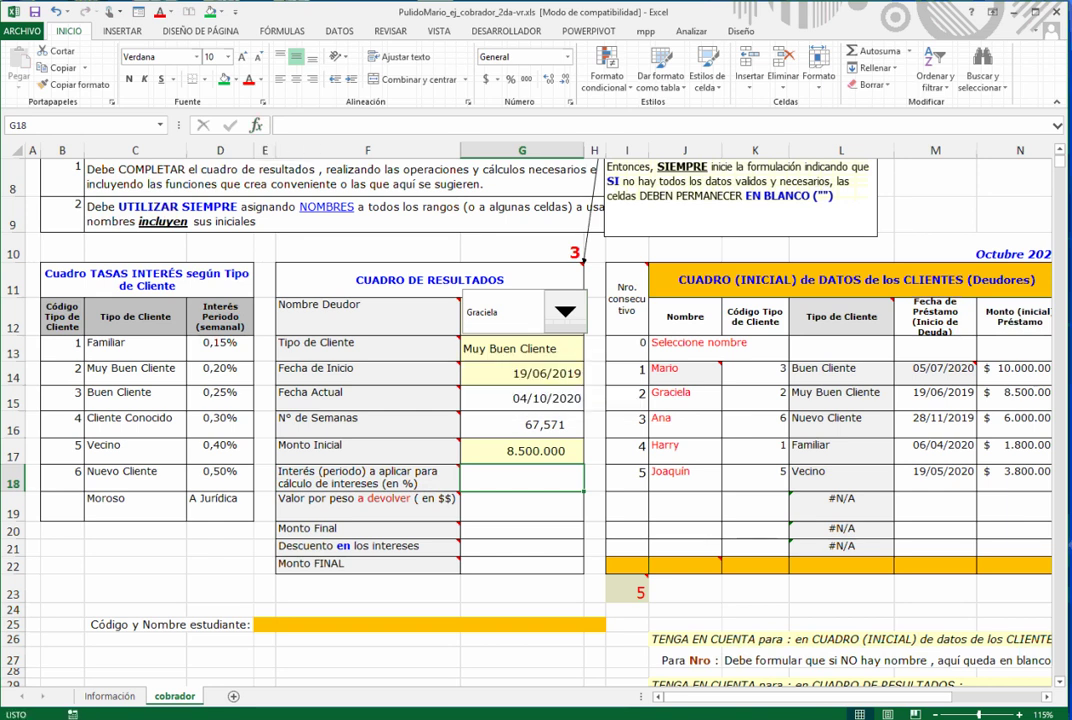
pyautogui.moveTo(220, 342); pyautogui.dragTo(220, 475)
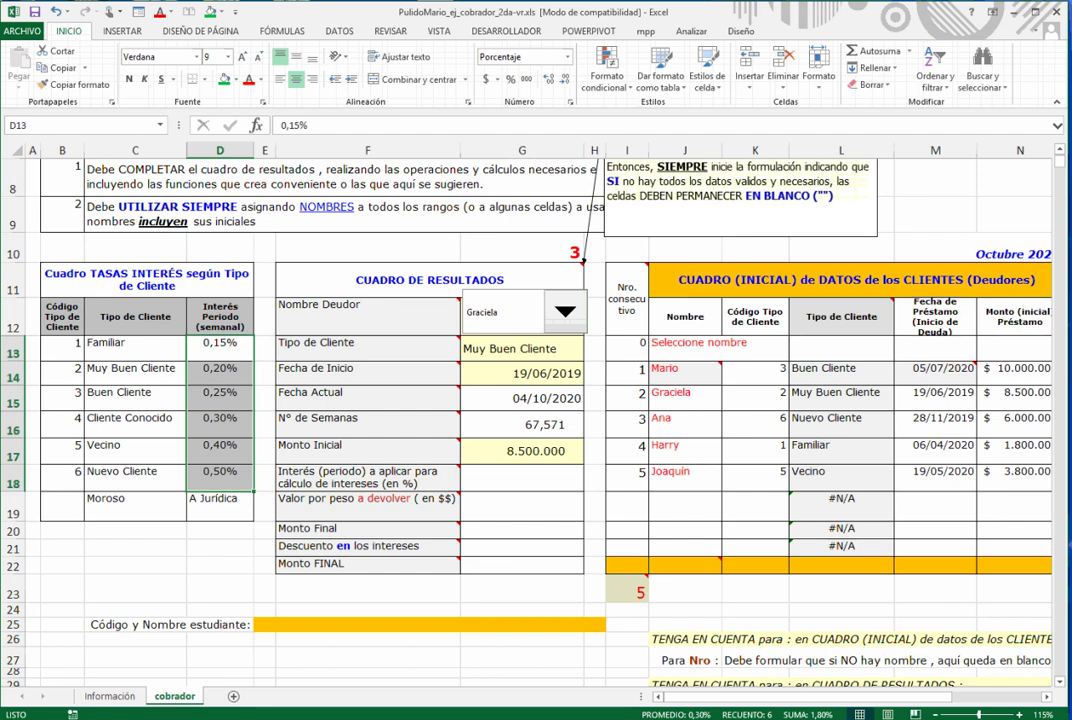
pyautogui.click(522, 478)
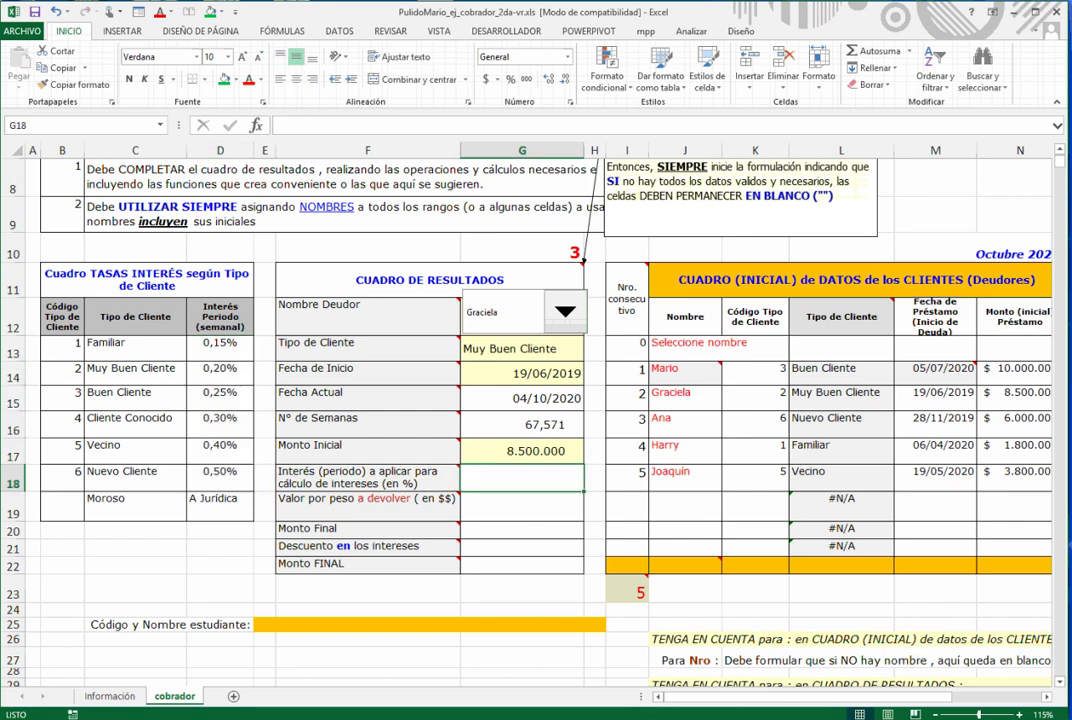
pyautogui.click(220, 506)
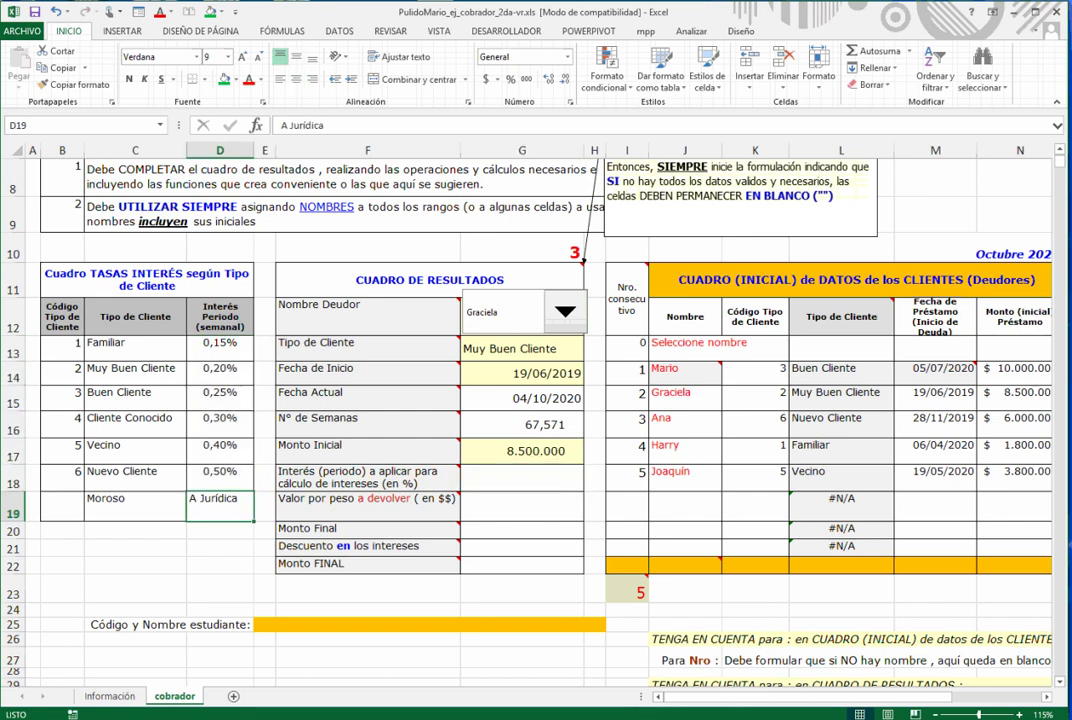
pyautogui.click(522, 478)
pyautogui.scroll(1, 522, 478)
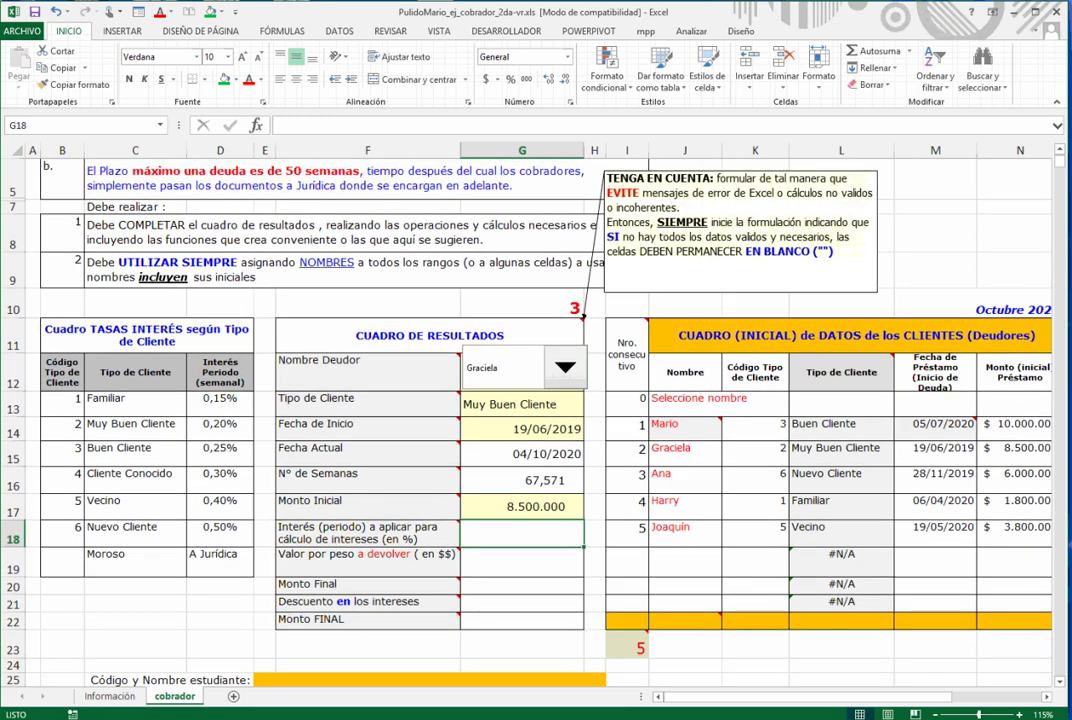
# - Start an SI in G18 with test G17="" and an empty-text true value
pyautogui.scroll(1, 522, 478)
pyautogui.scroll(-1, 522, 478)
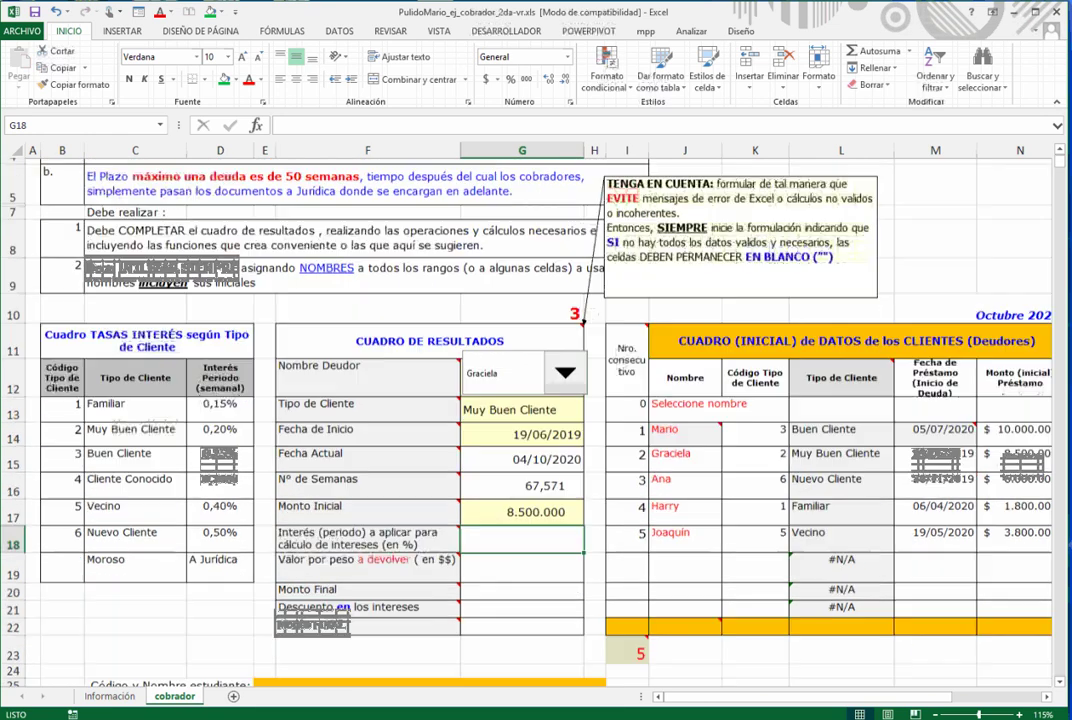
pyautogui.scroll(1, 522, 478)
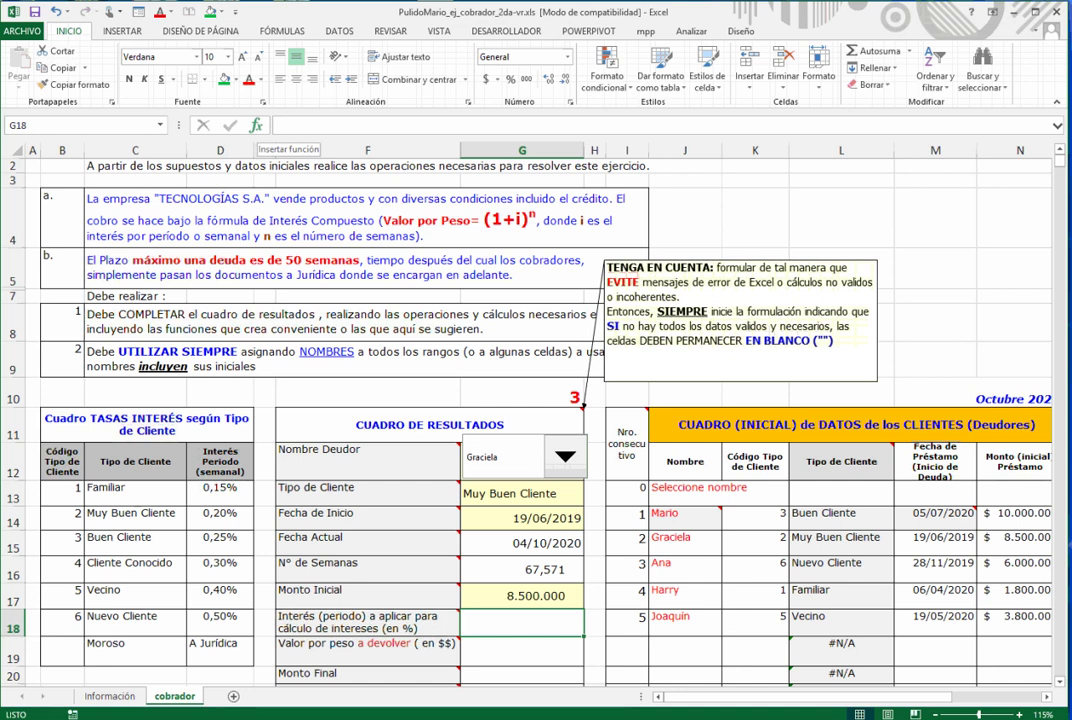
pyautogui.click(256, 125)
pyautogui.press('Return')
pyautogui.write('G17')
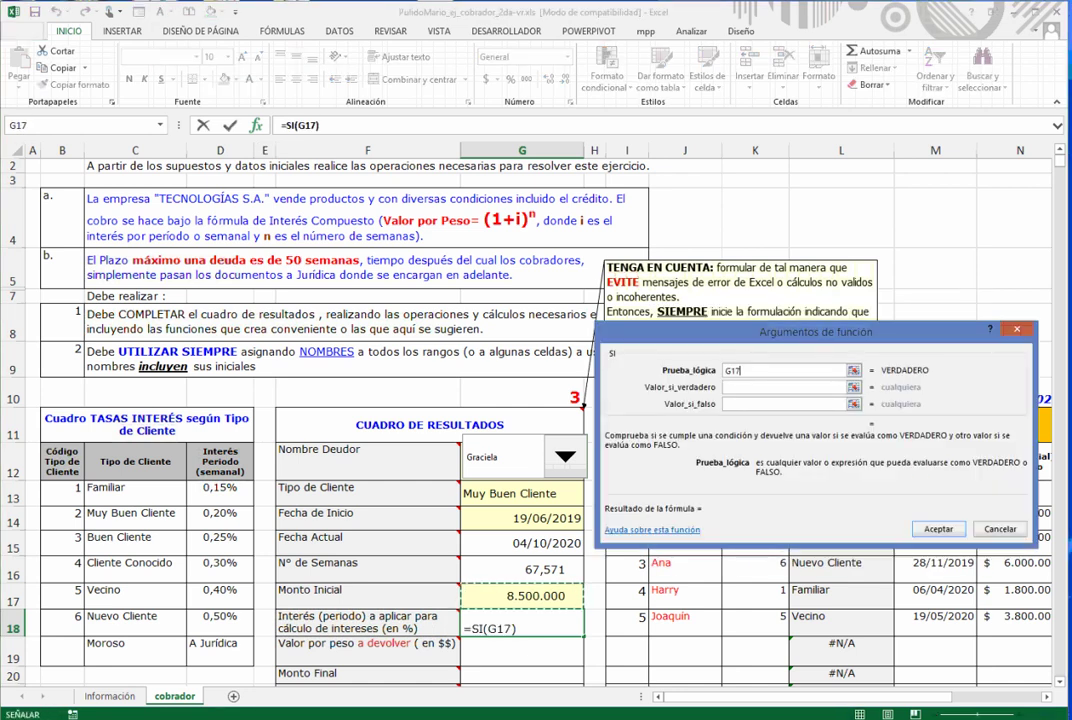
pyautogui.write('=""')
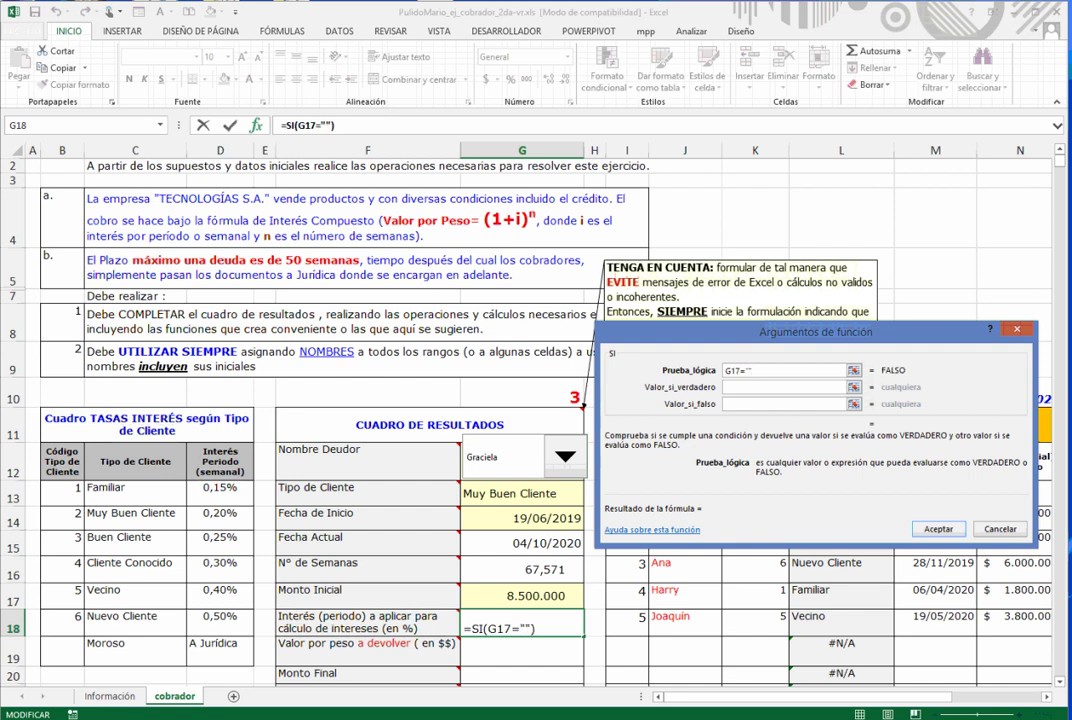
pyautogui.press('Tab')
pyautogui.write('""')
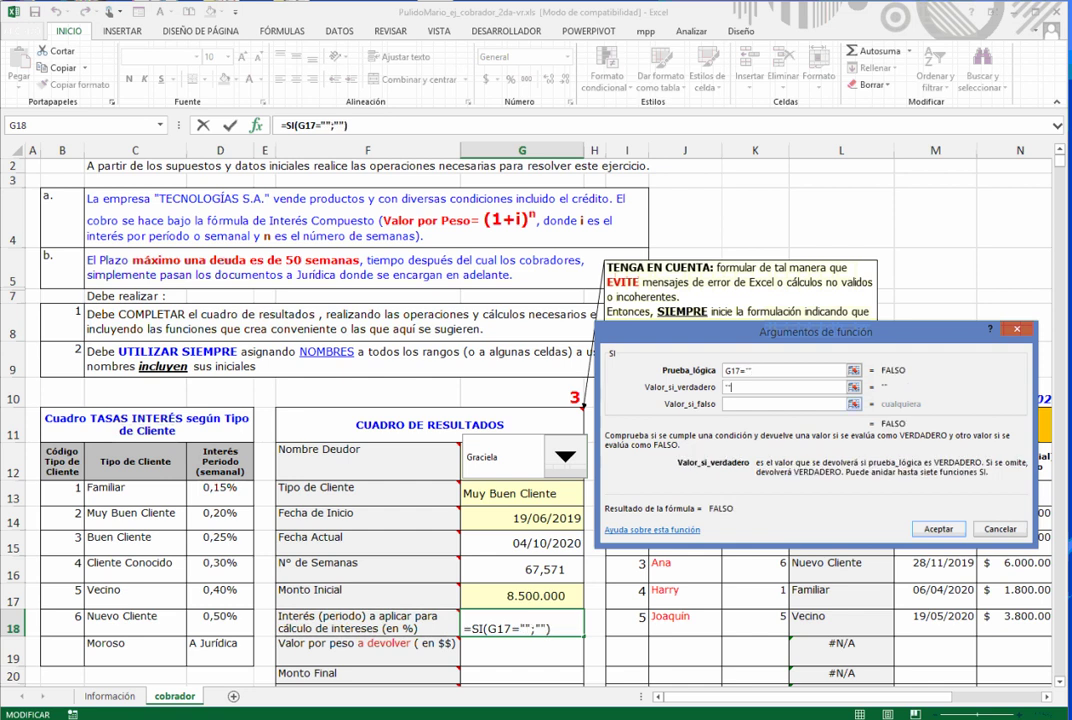
pyautogui.press('Tab')
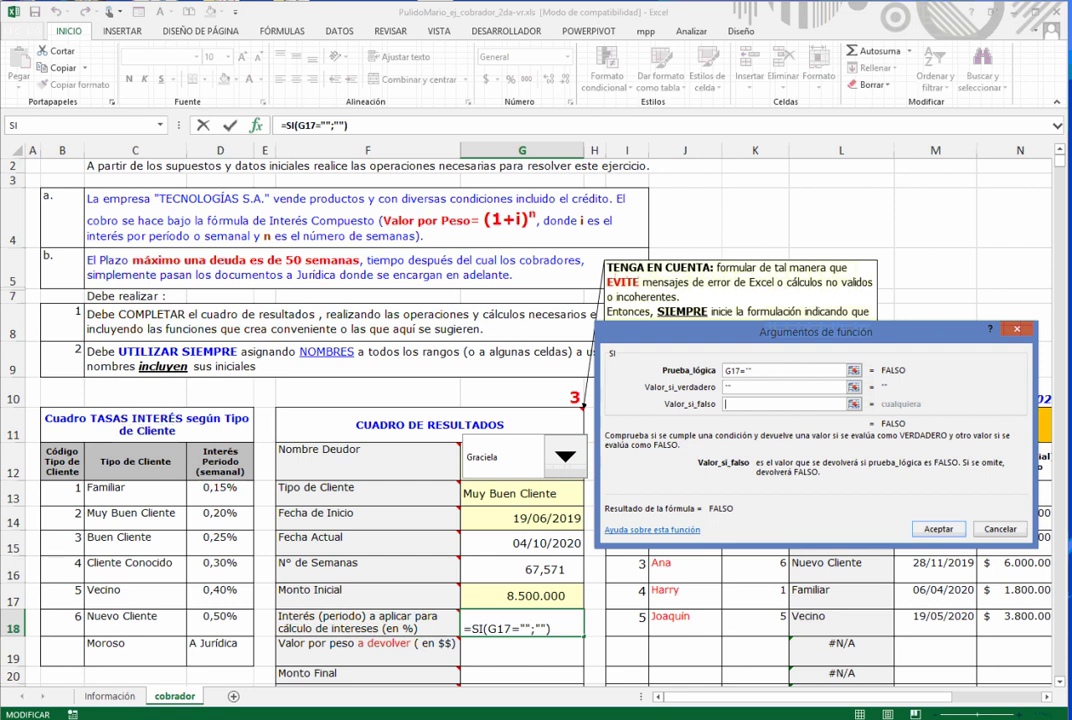
# - Nest SI(G16>50;D19) as the false result, so over 50 weeks gives A Jurídica
pyautogui.click(70, 125)
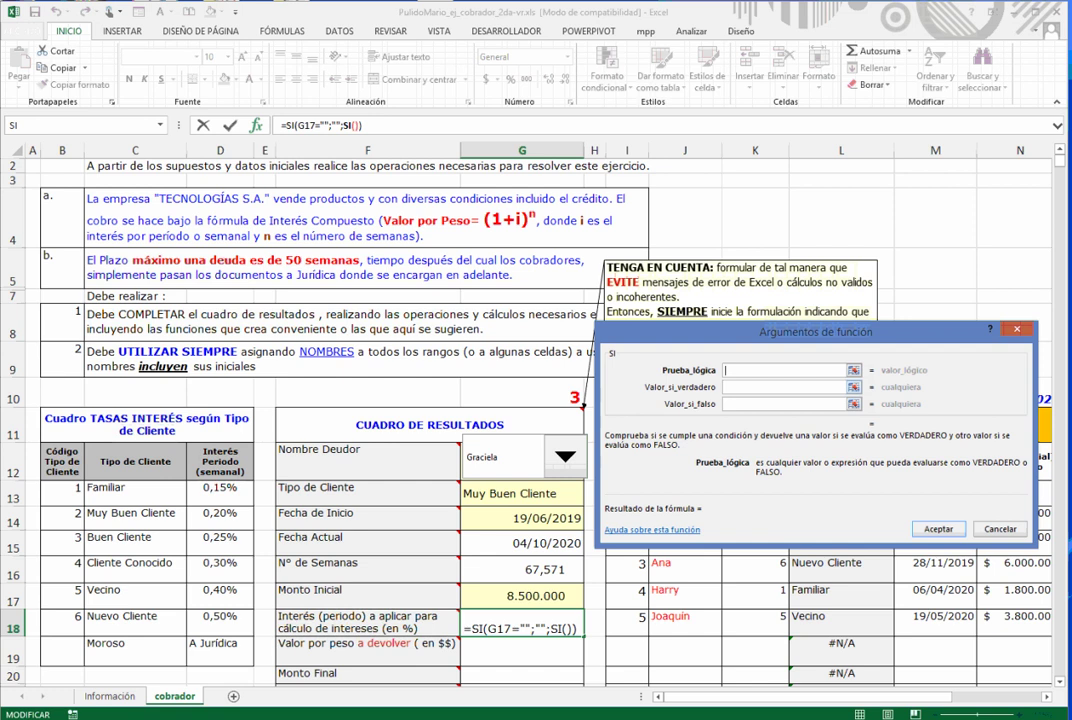
pyautogui.click(522, 569)
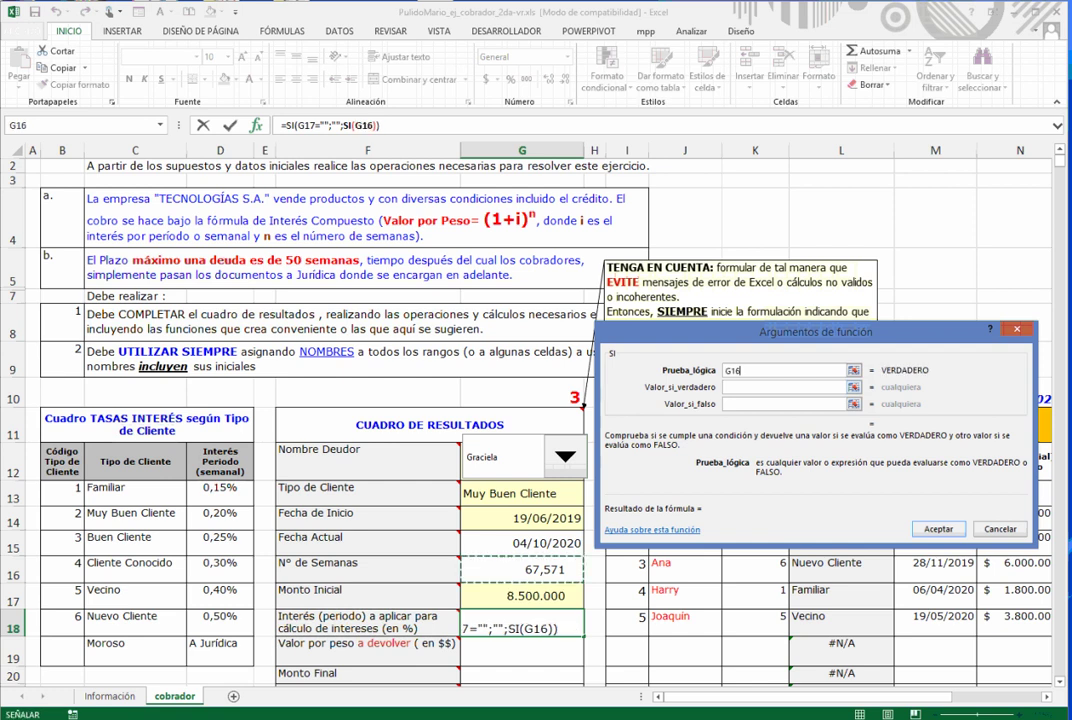
pyautogui.write('>50')
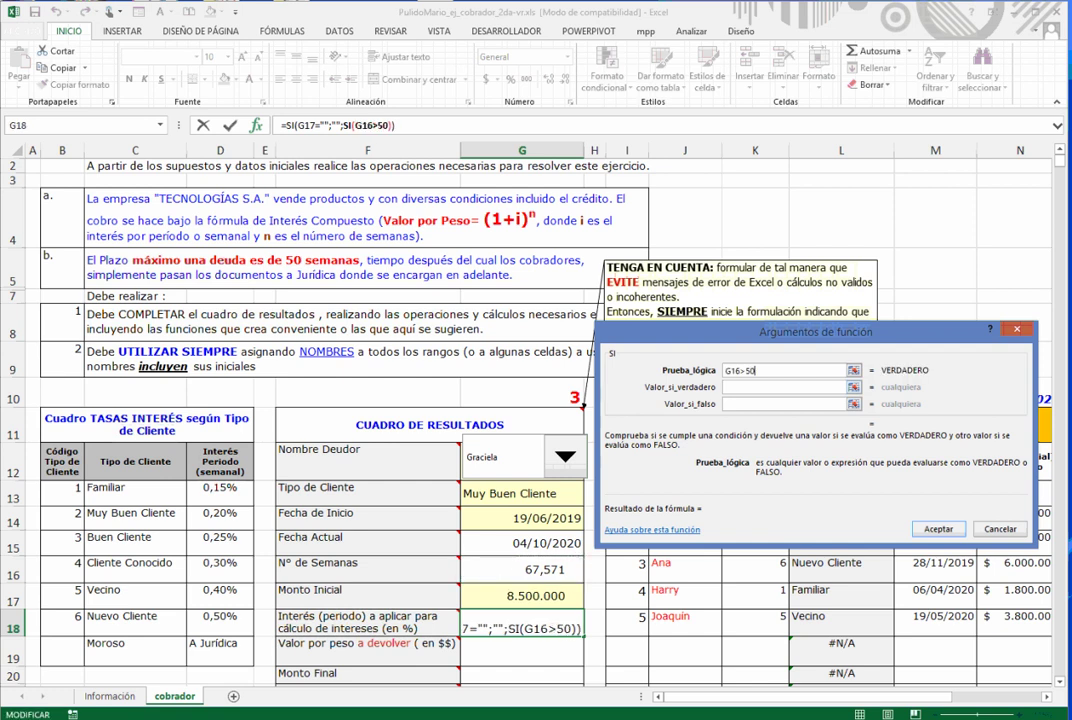
pyautogui.click(784, 387)
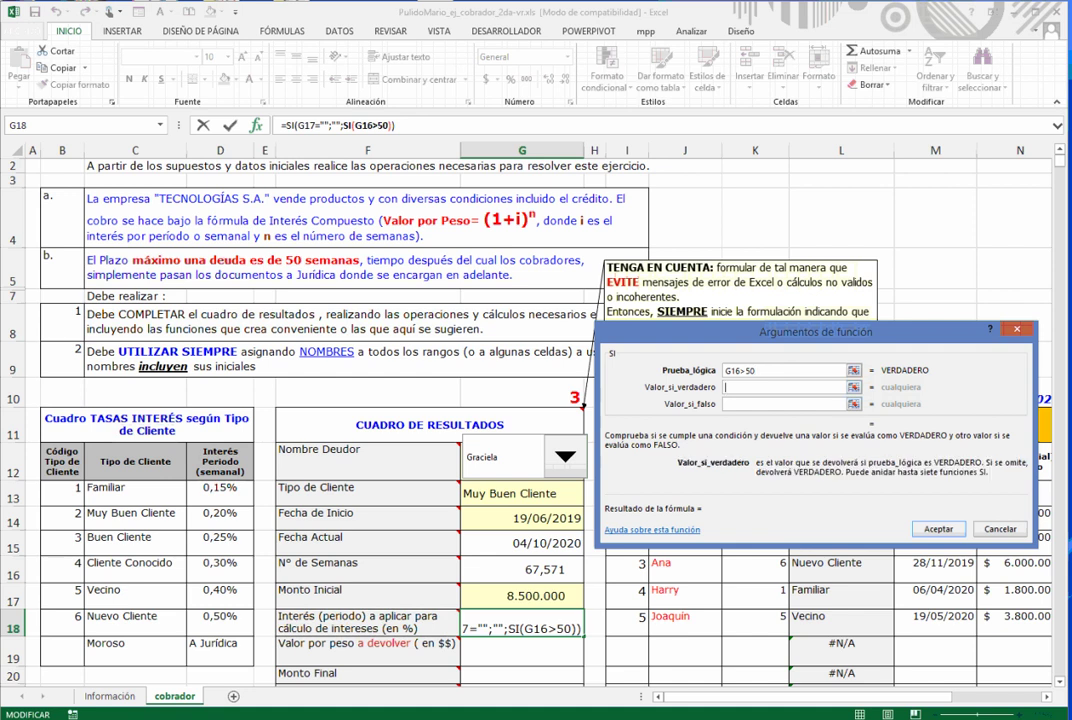
pyautogui.click(220, 650)
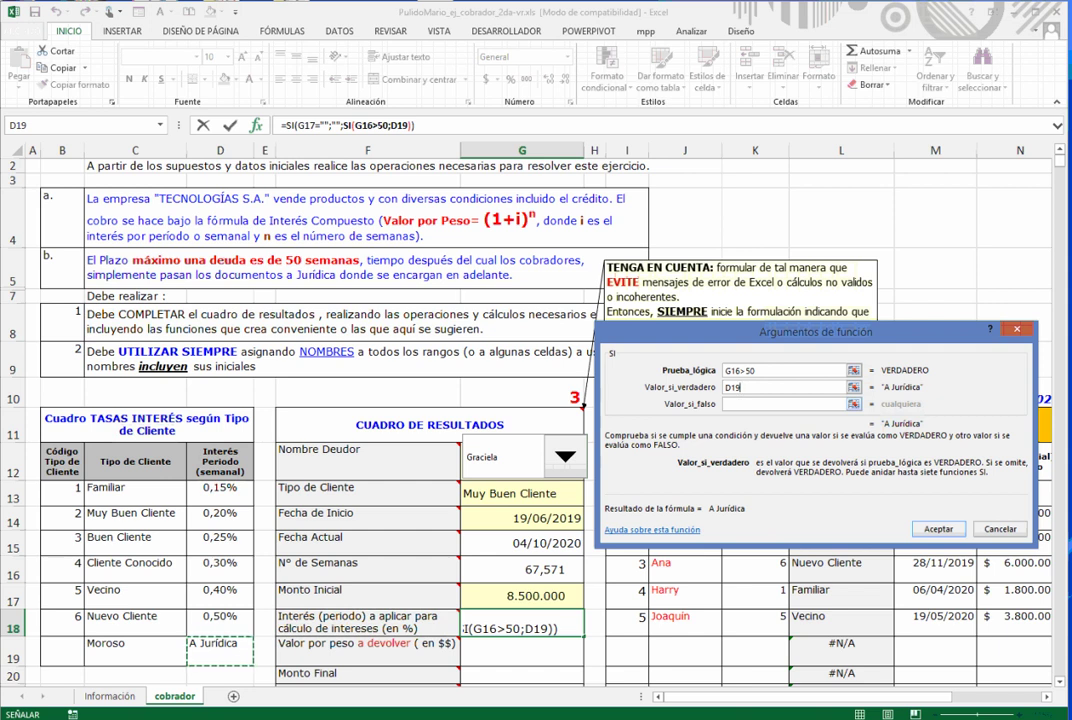
pyautogui.click(784, 404)
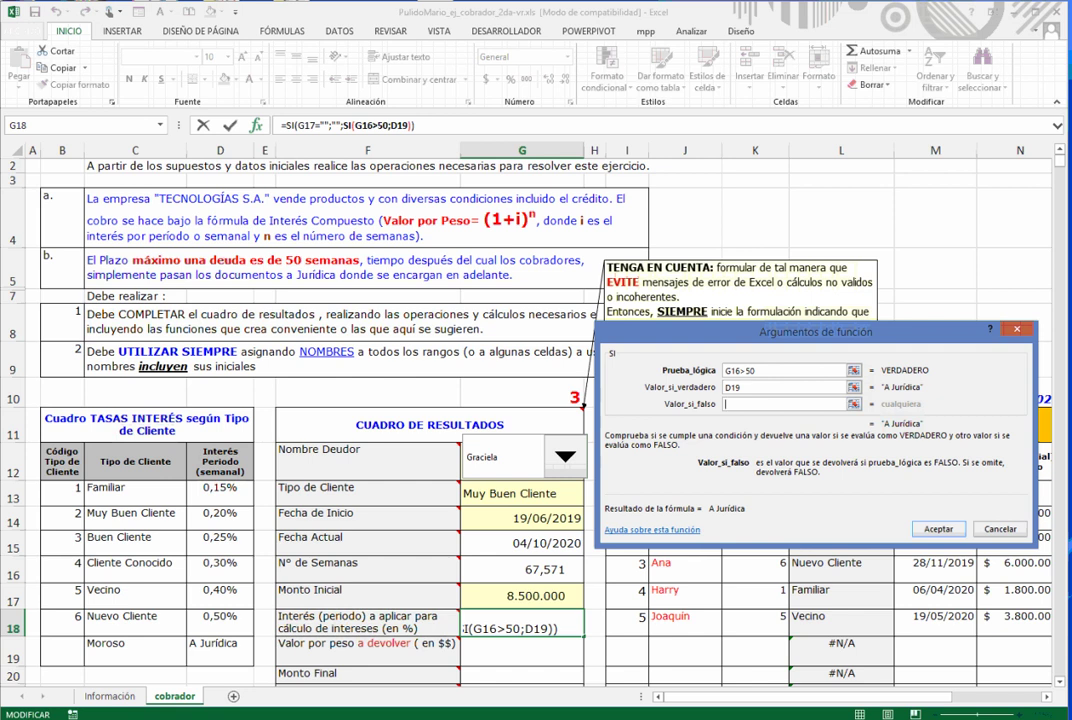
pyautogui.click(160, 125)
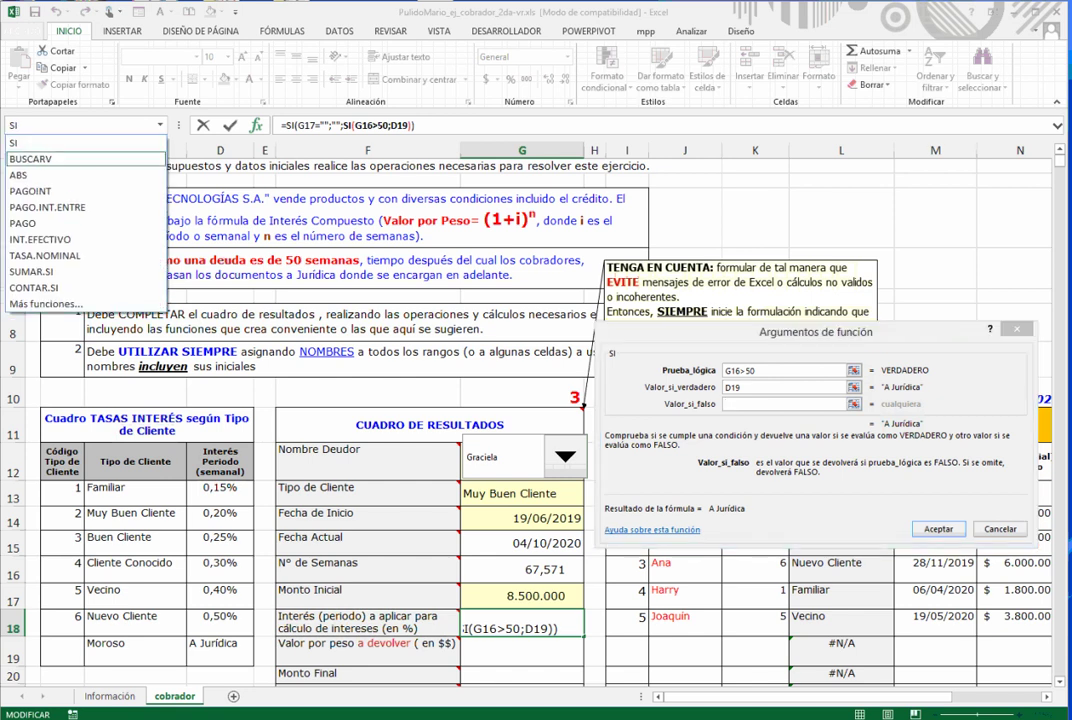
# - Nest BUSCARV(G13;Ttipocliente2_mpp;2;falso) as the inner false result and commit G18's formula
pyautogui.click(36, 158)
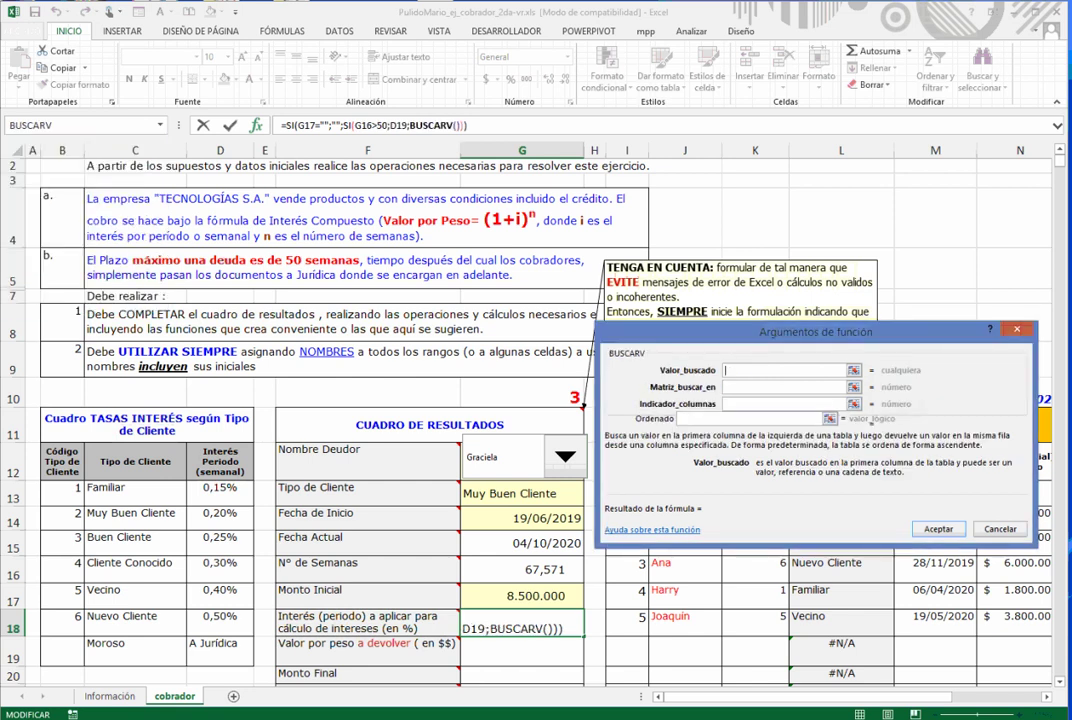
pyautogui.click(522, 494)
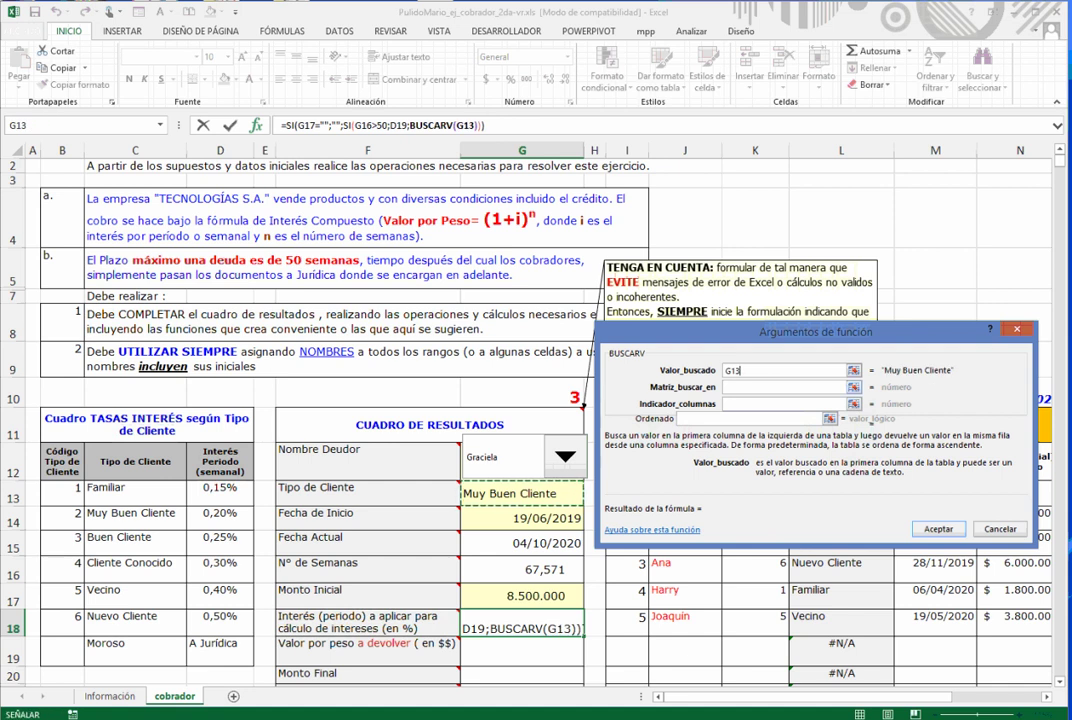
pyautogui.press('Tab')
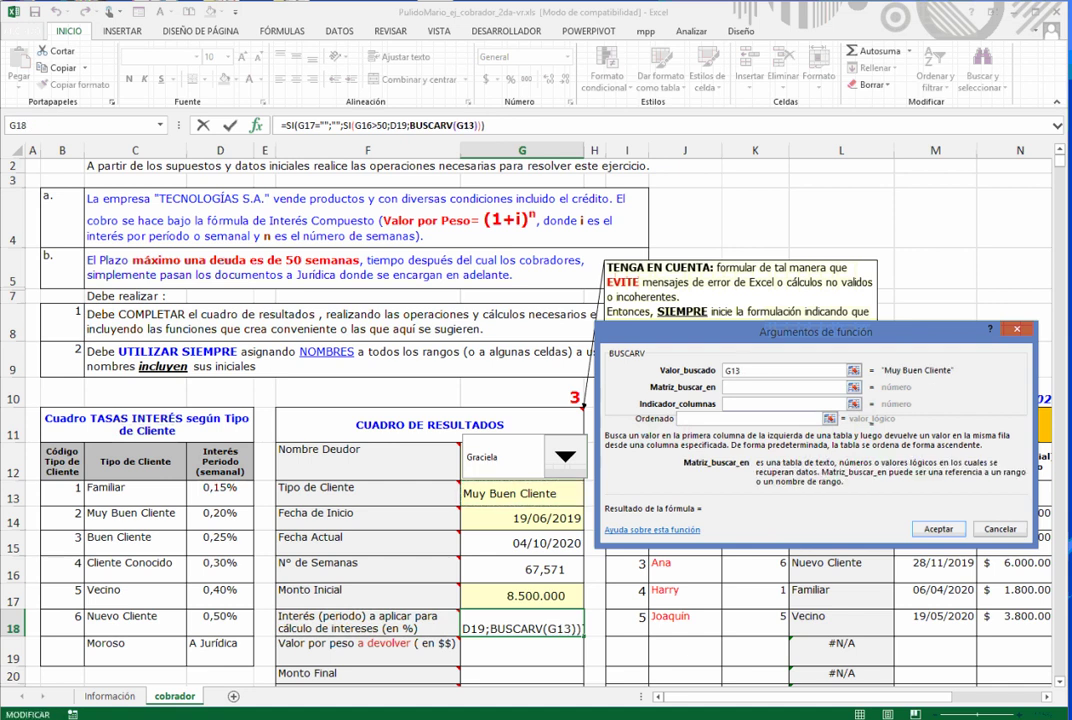
pyautogui.moveTo(120, 488); pyautogui.dragTo(250, 634)
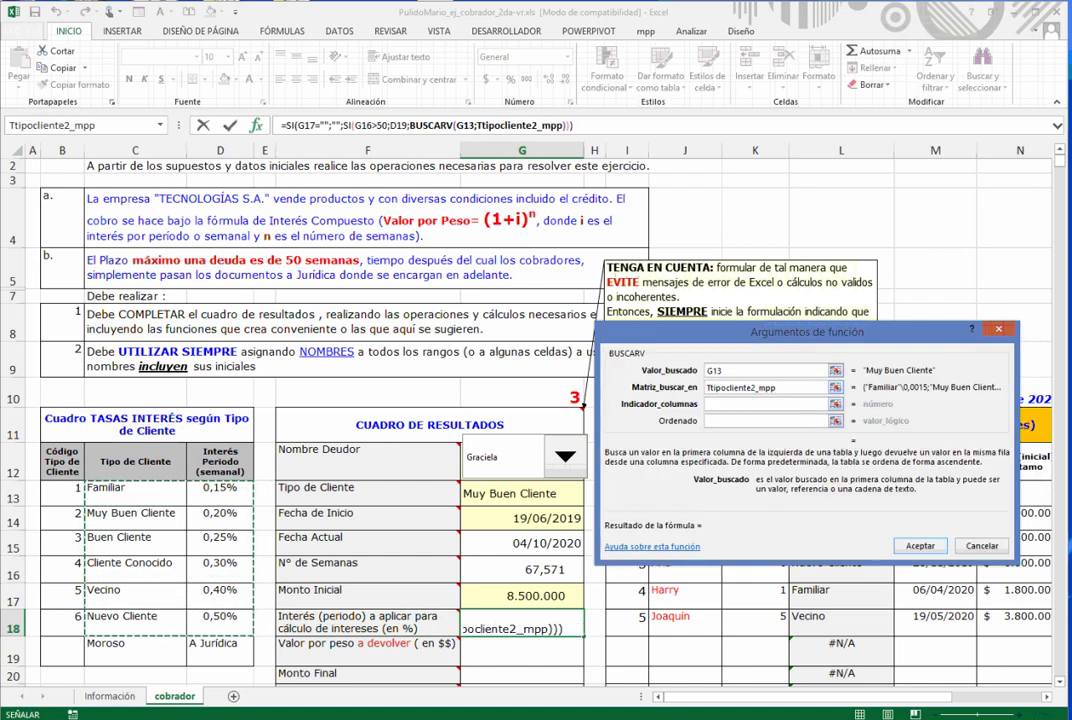
pyautogui.press('Tab')
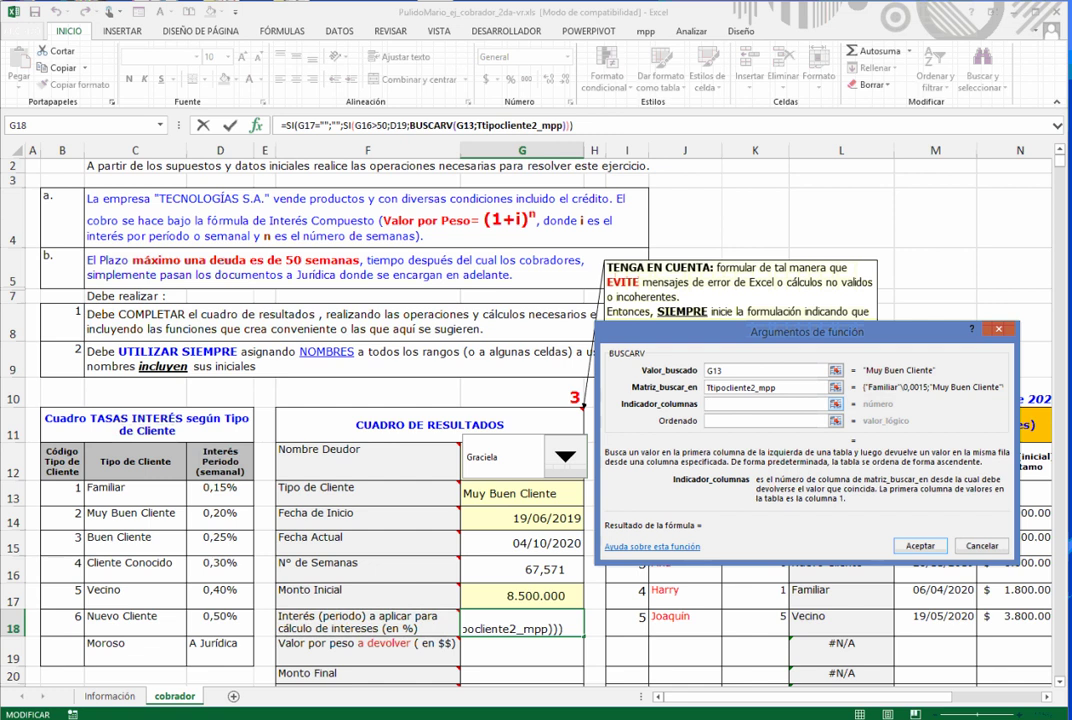
pyautogui.write('2')
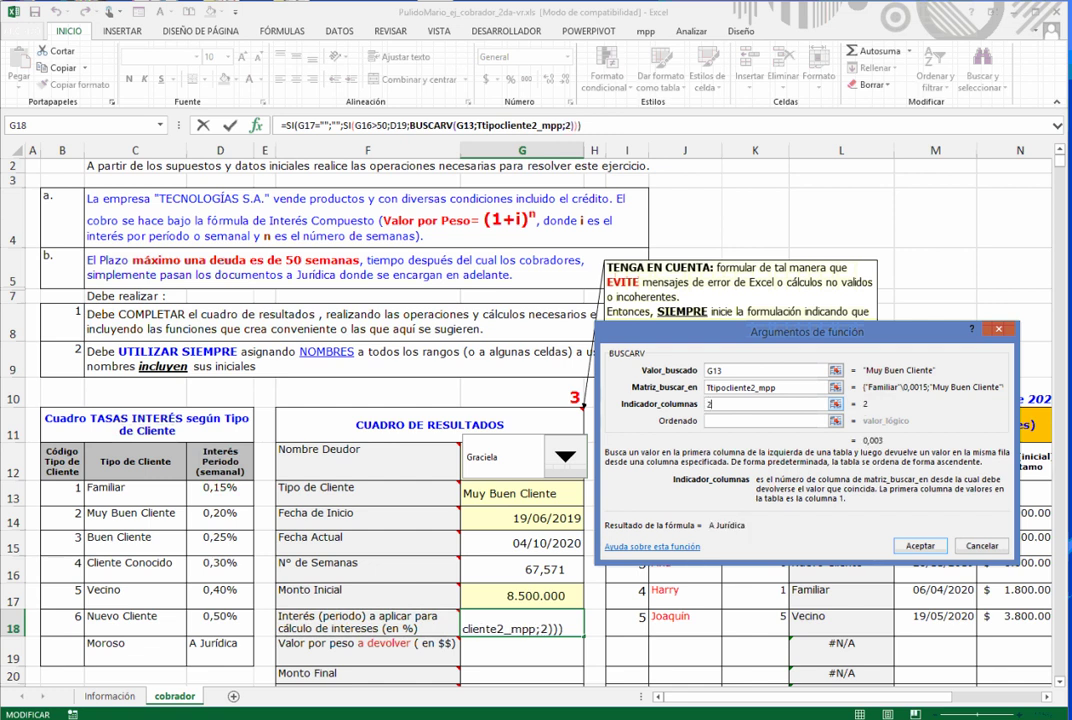
pyautogui.press('Tab')
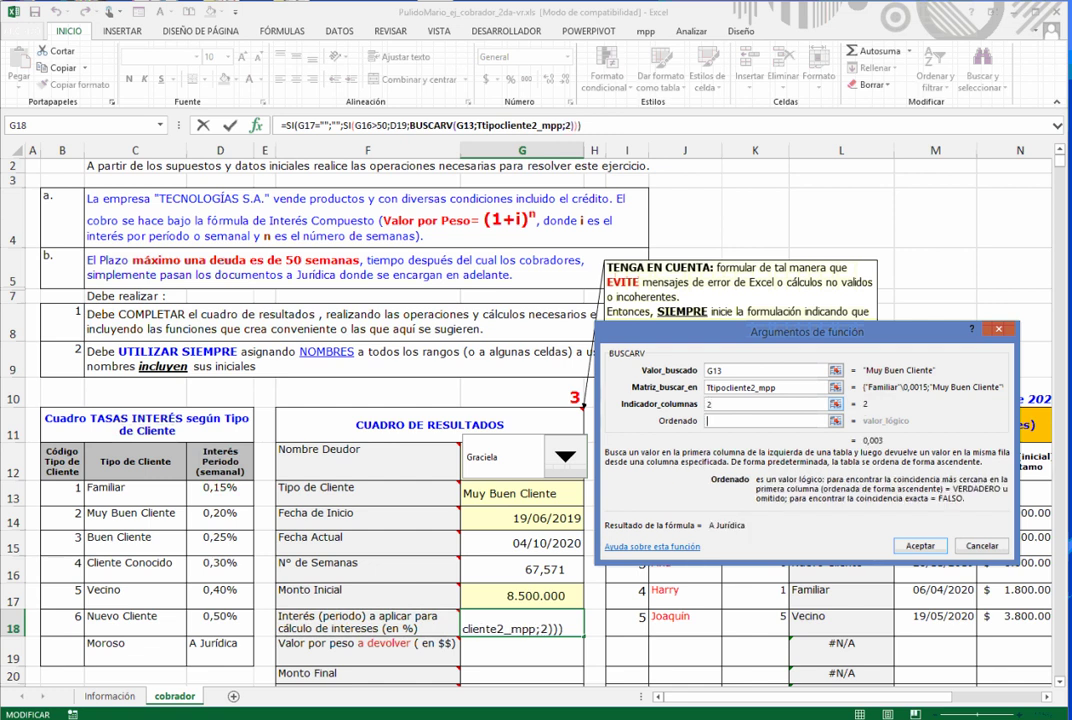
pyautogui.write('falso')
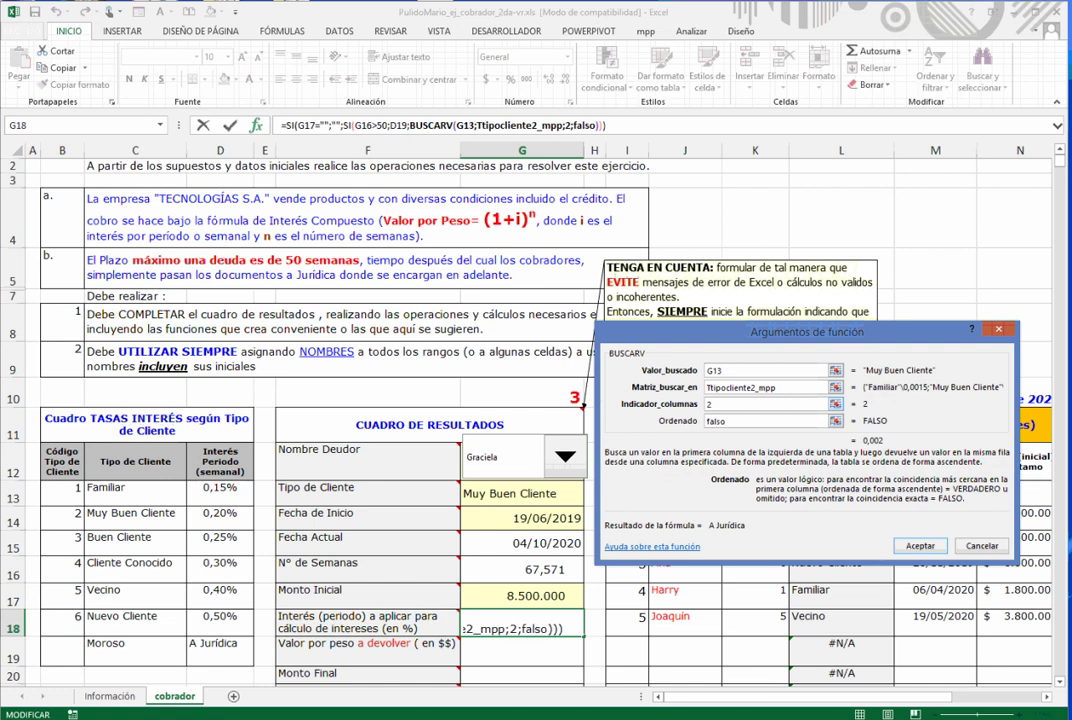
pyautogui.click(287, 125)
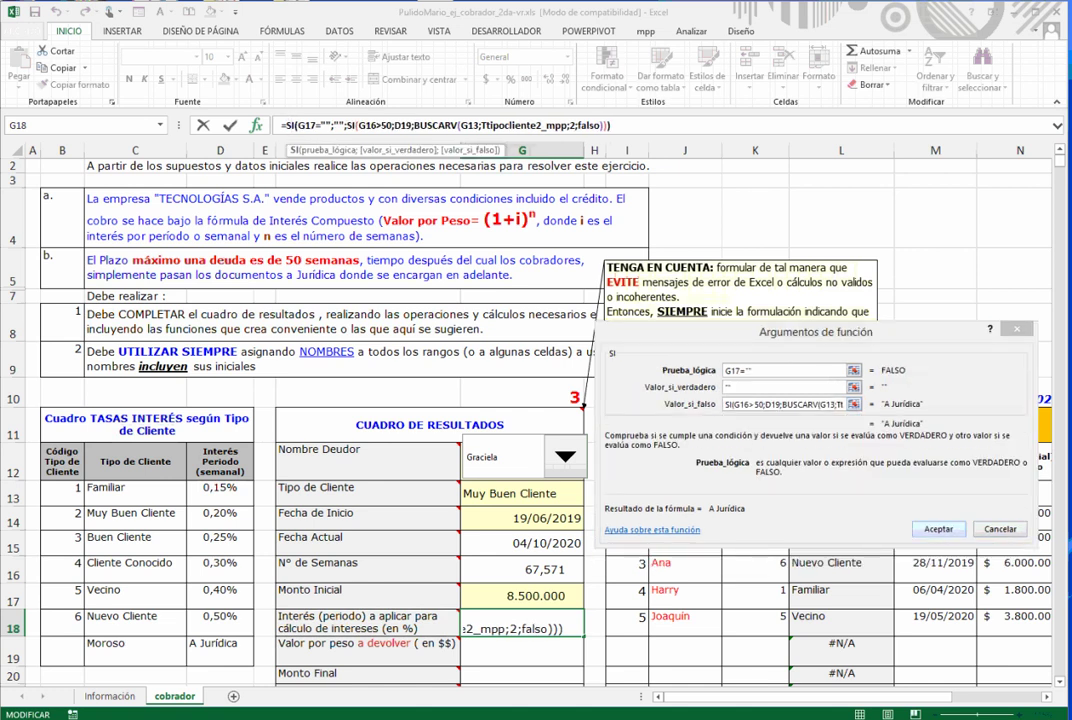
pyautogui.press('Return')
# - Cycle the Nombre Deudor combo through blank and Seleccione nombre, then choose Mario
pyautogui.scroll(-1, 530, 420)
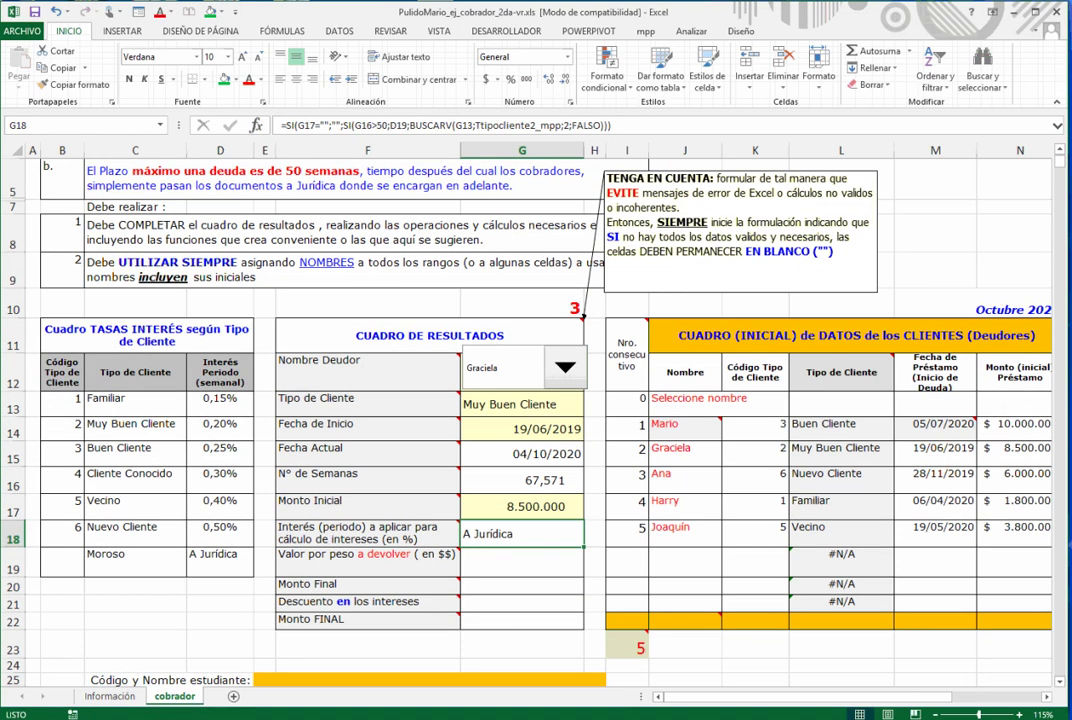
pyautogui.click(566, 368)
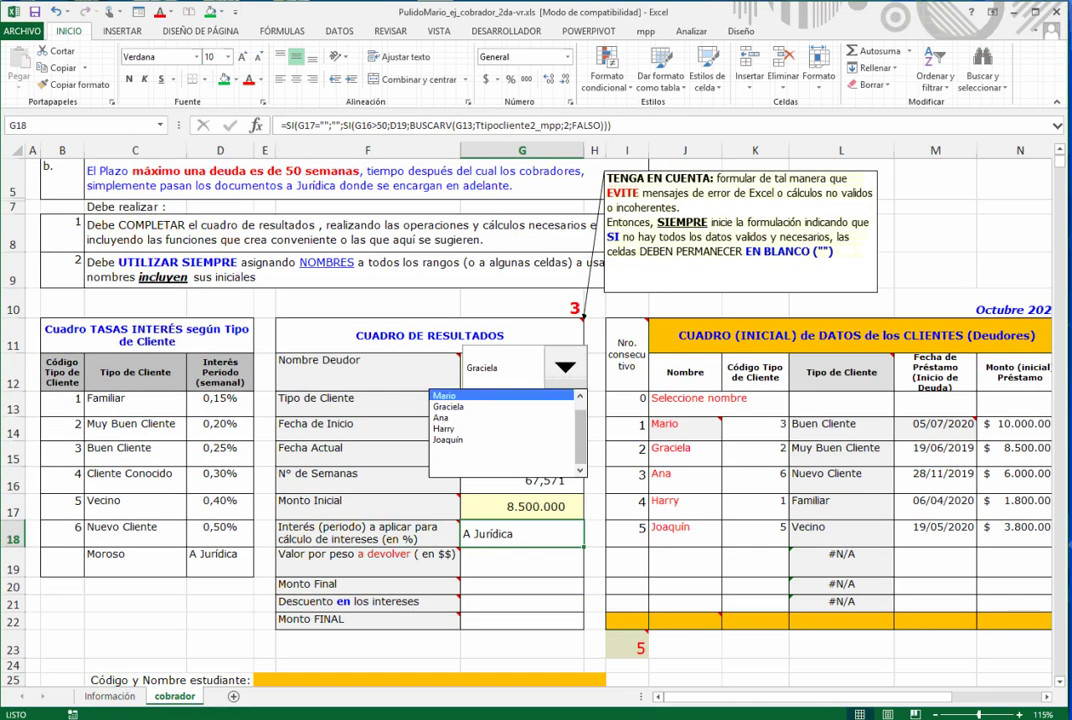
pyautogui.click(520, 462)
pyautogui.click(566, 368)
pyautogui.scroll(1, 510, 430)
pyautogui.click(500, 395)
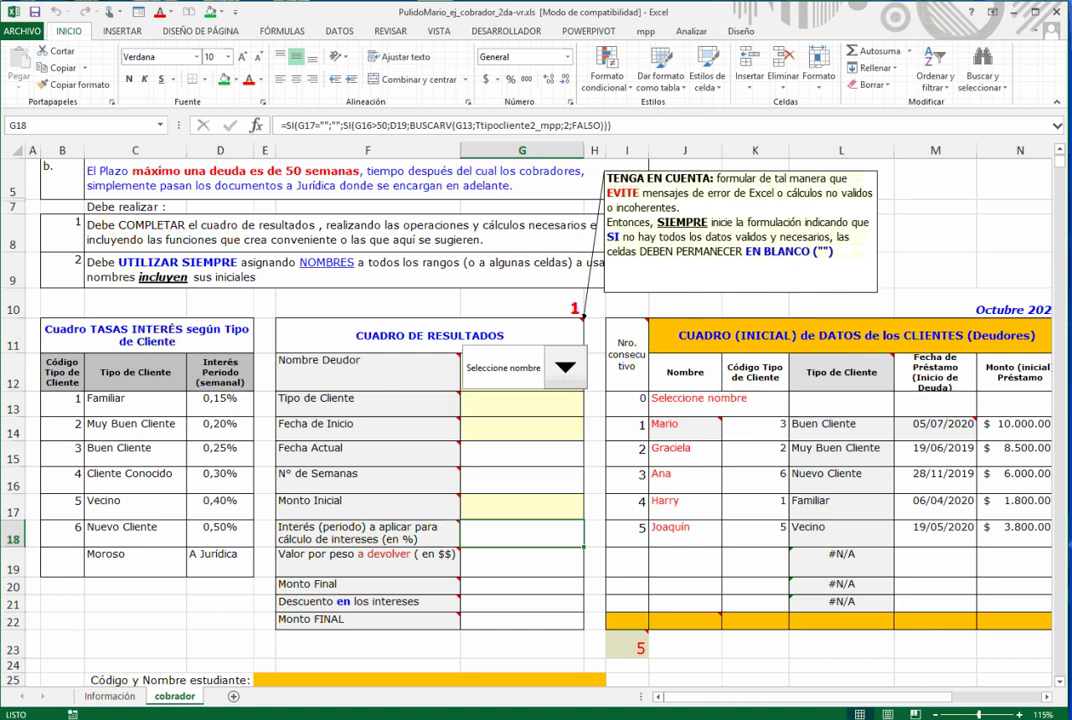
pyautogui.click(566, 368)
pyautogui.click(480, 408)
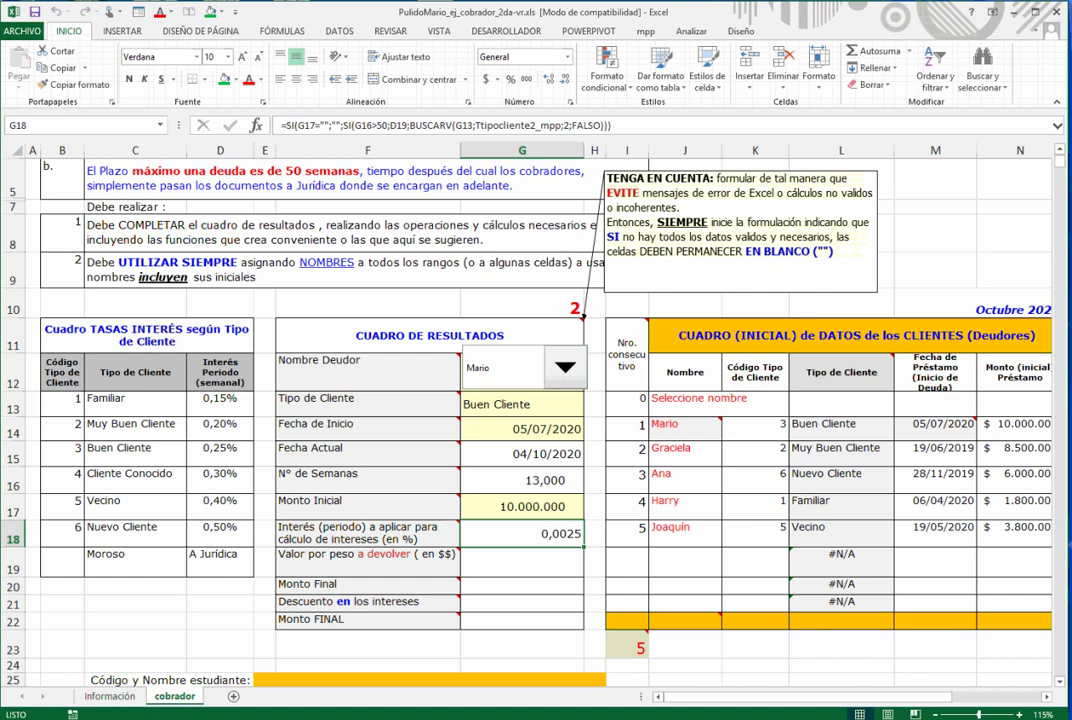
# - Format G18 as a percentage with two decimals, showing 0,25%
pyautogui.click(511, 79)
pyautogui.click(549, 79)
pyautogui.click(549, 79)
pyautogui.scroll(-1, 520, 555)
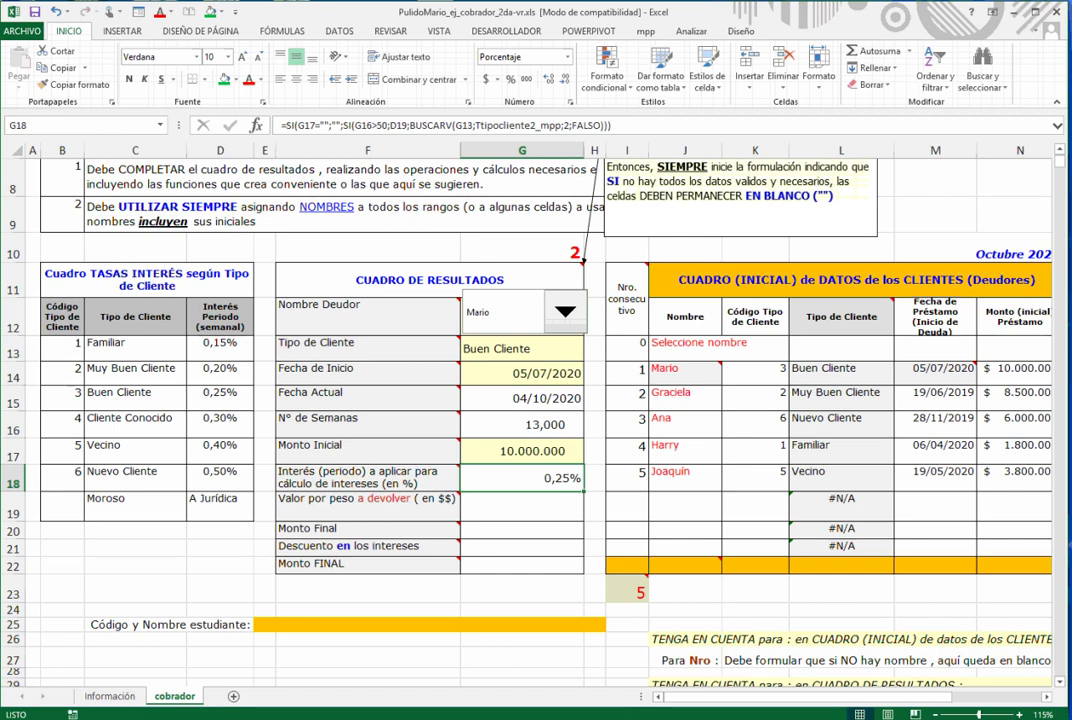
pyautogui.click(522, 507)
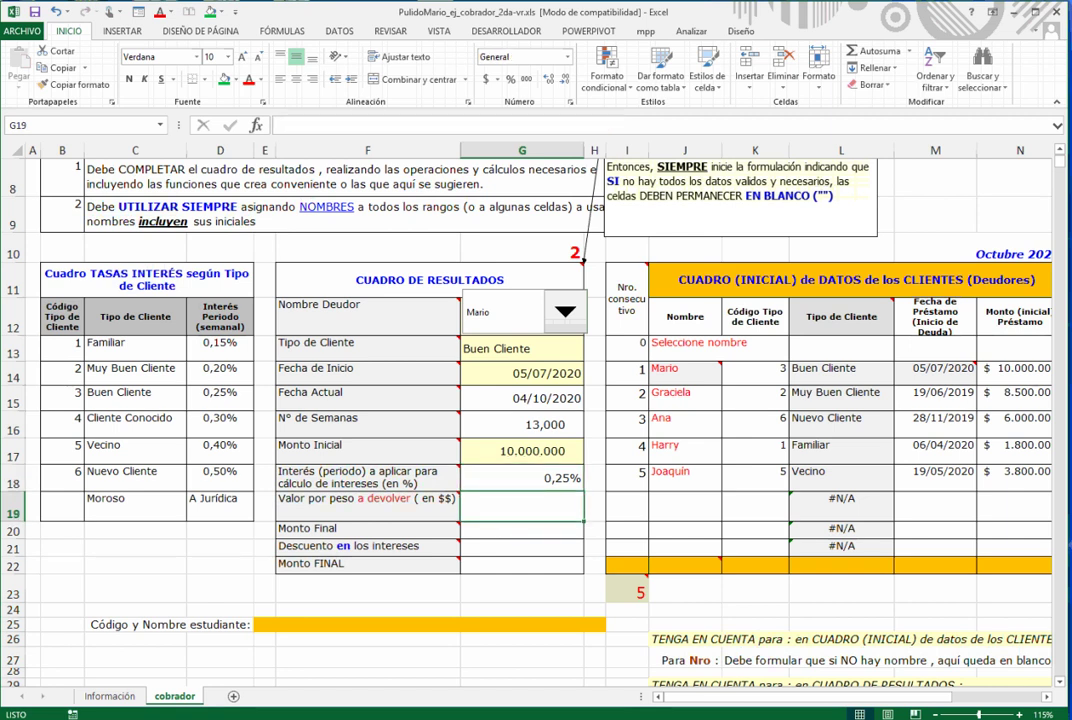
# - In G19 begin =SI(O()) and open the nested O function's first condition
pyautogui.moveTo(455, 497)
pyautogui.click(257, 125)
pyautogui.doubleClick(673, 418)
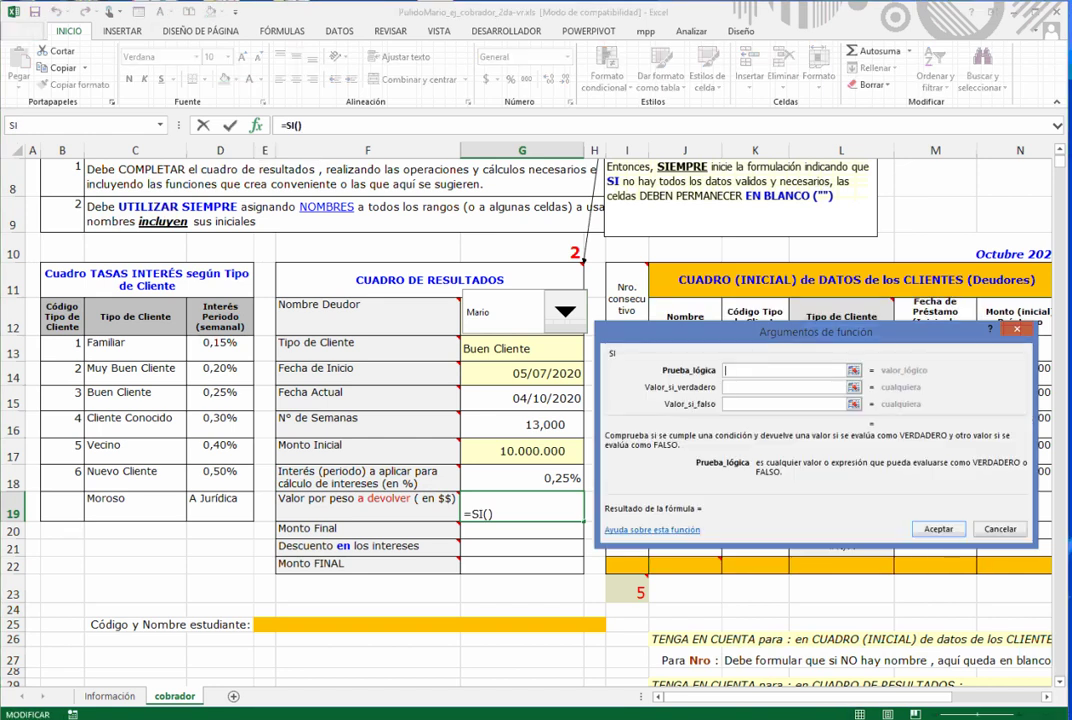
pyautogui.write('o()')
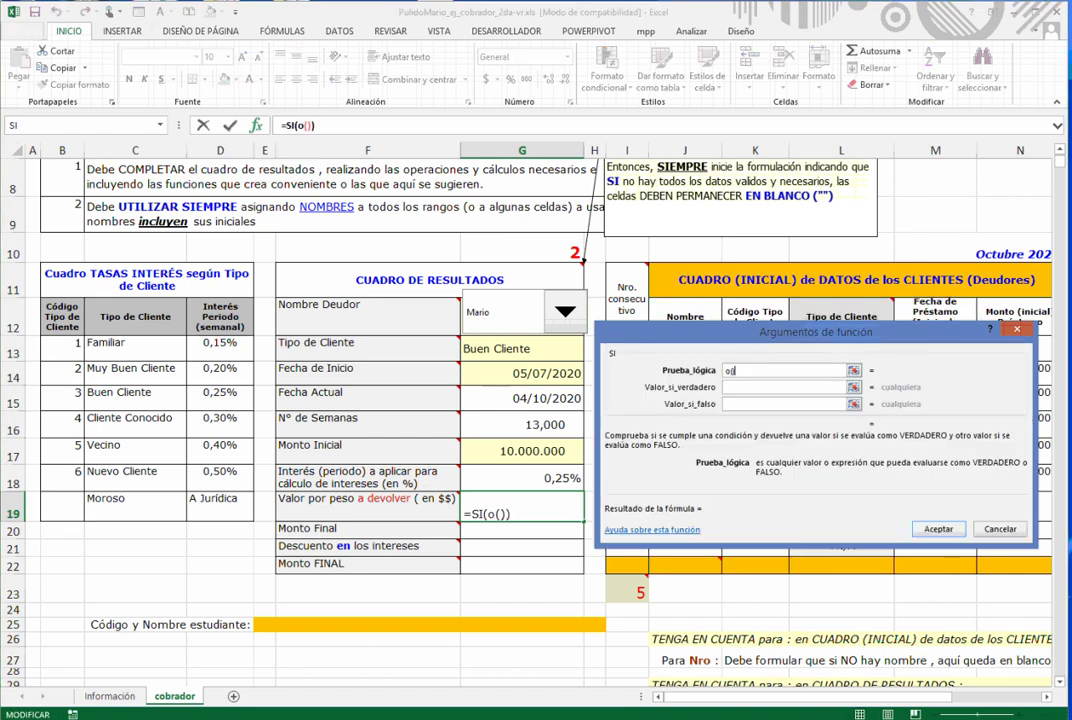
pyautogui.click(303, 126)
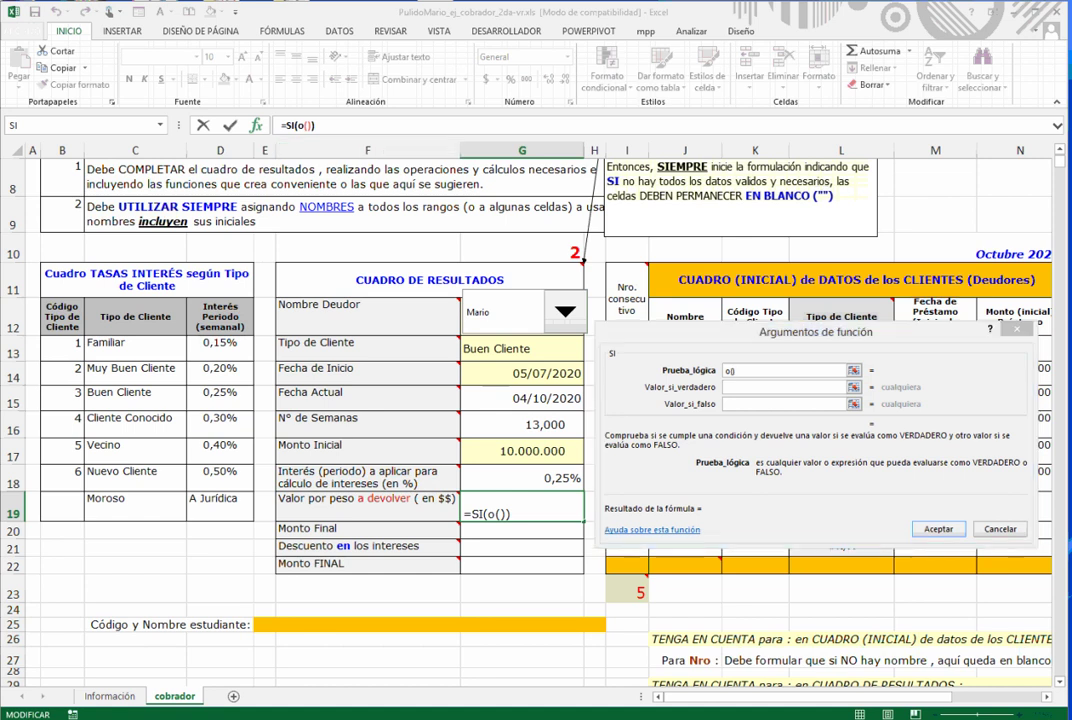
pyautogui.click(744, 370)
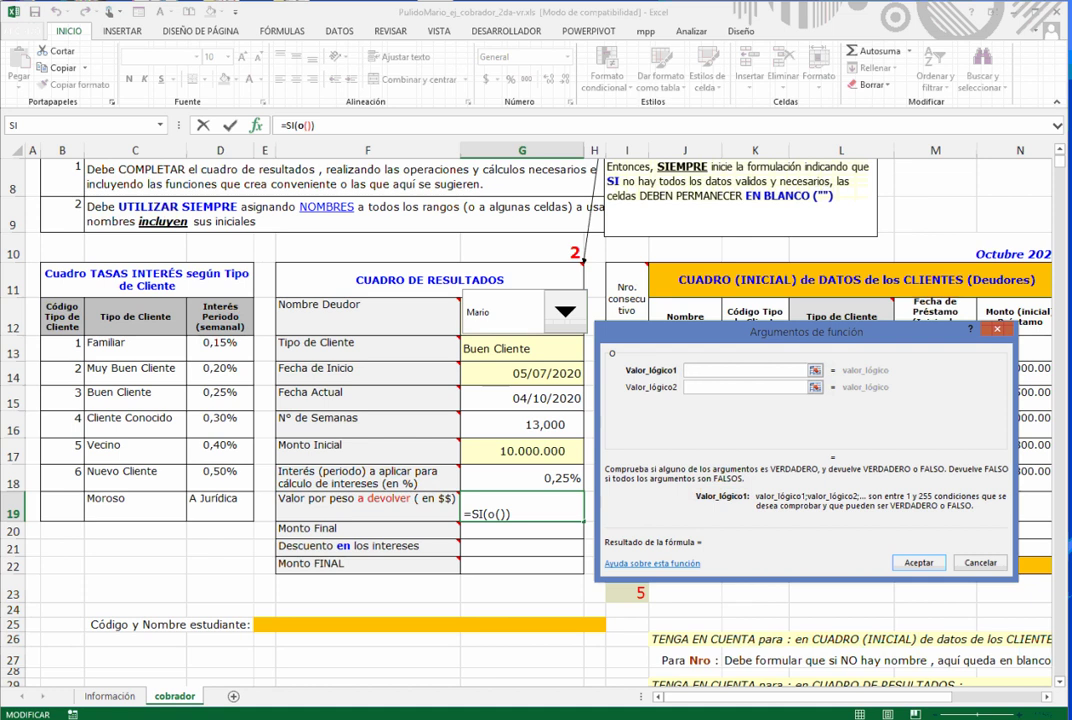
# - Fill O's conditions with G18="" and G18=D19, then return to the outer SI
pyautogui.click(522, 479)
pyautogui.write('=""')
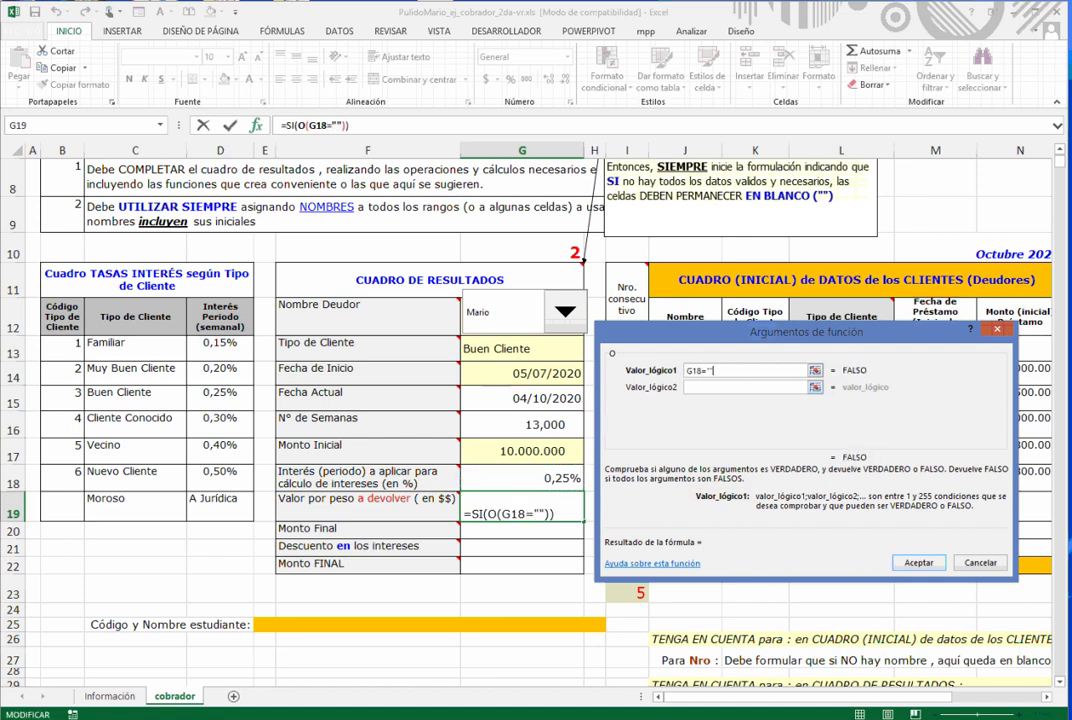
pyautogui.click(744, 387)
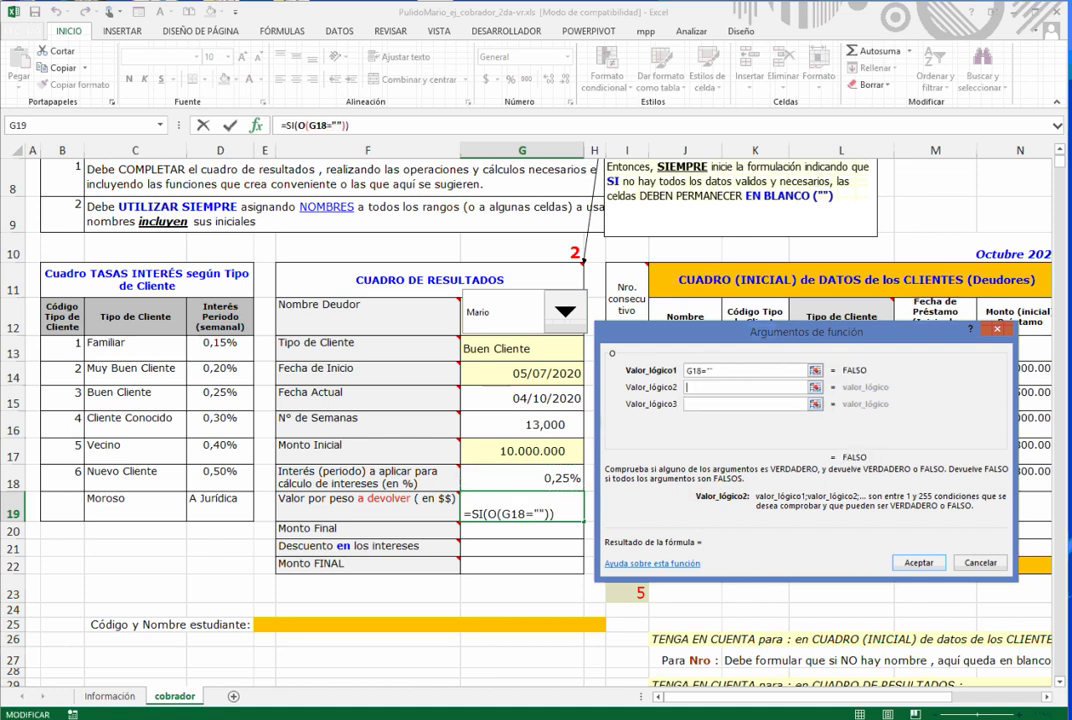
pyautogui.click(522, 479)
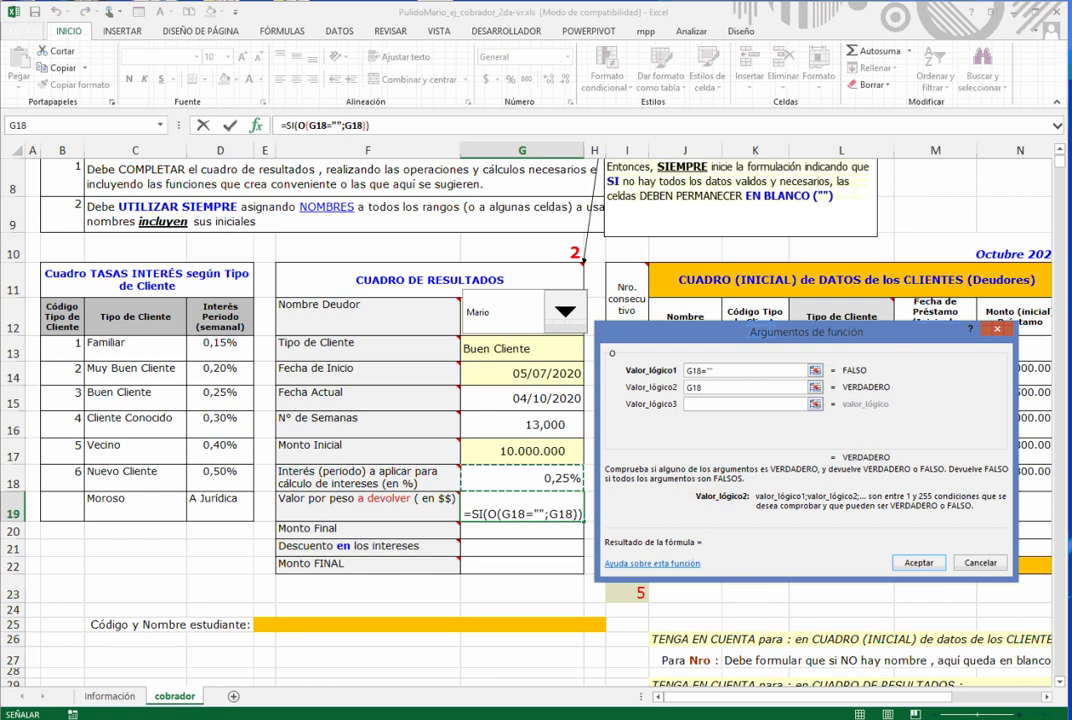
pyautogui.write('=')
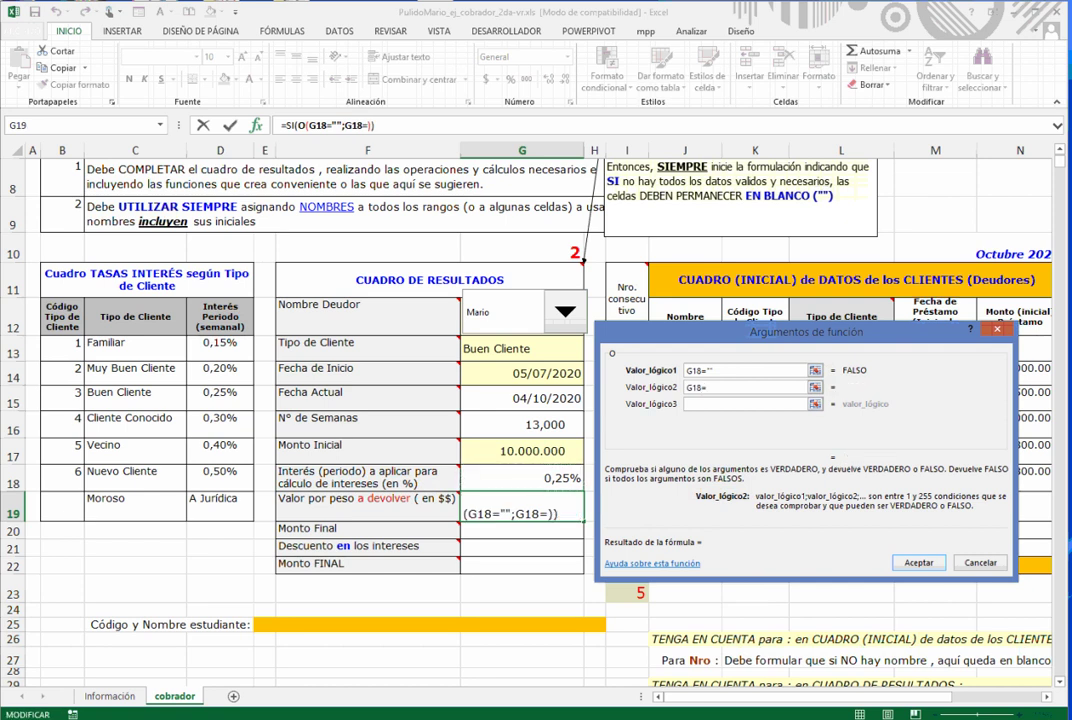
pyautogui.click(220, 505)
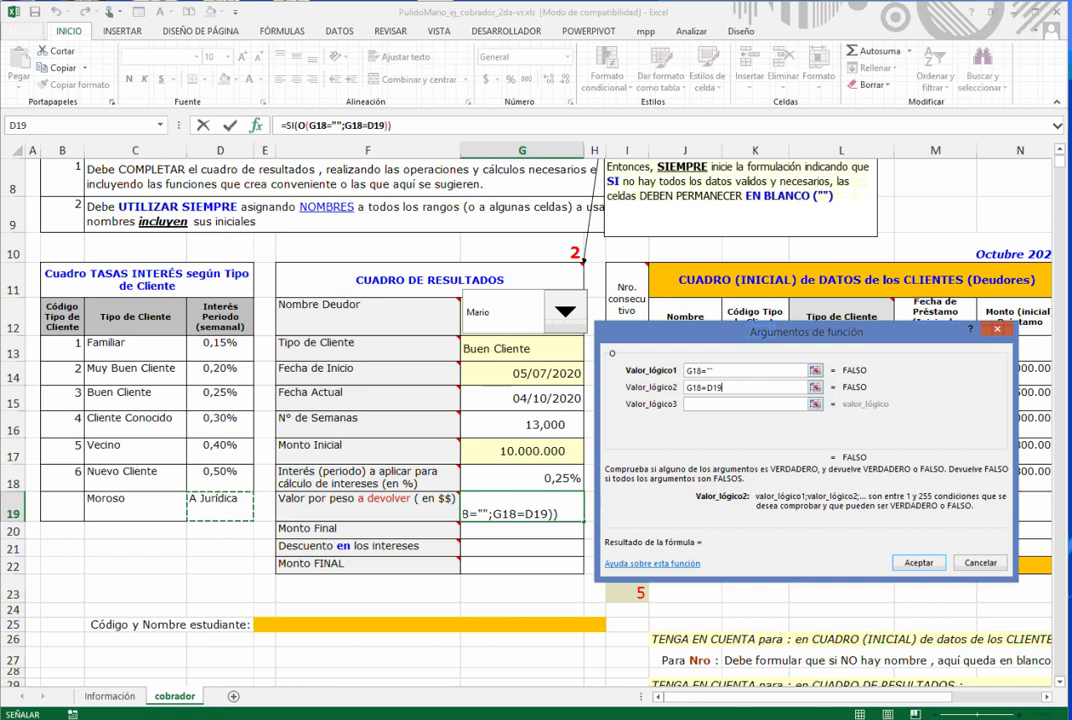
pyautogui.click(287, 126)
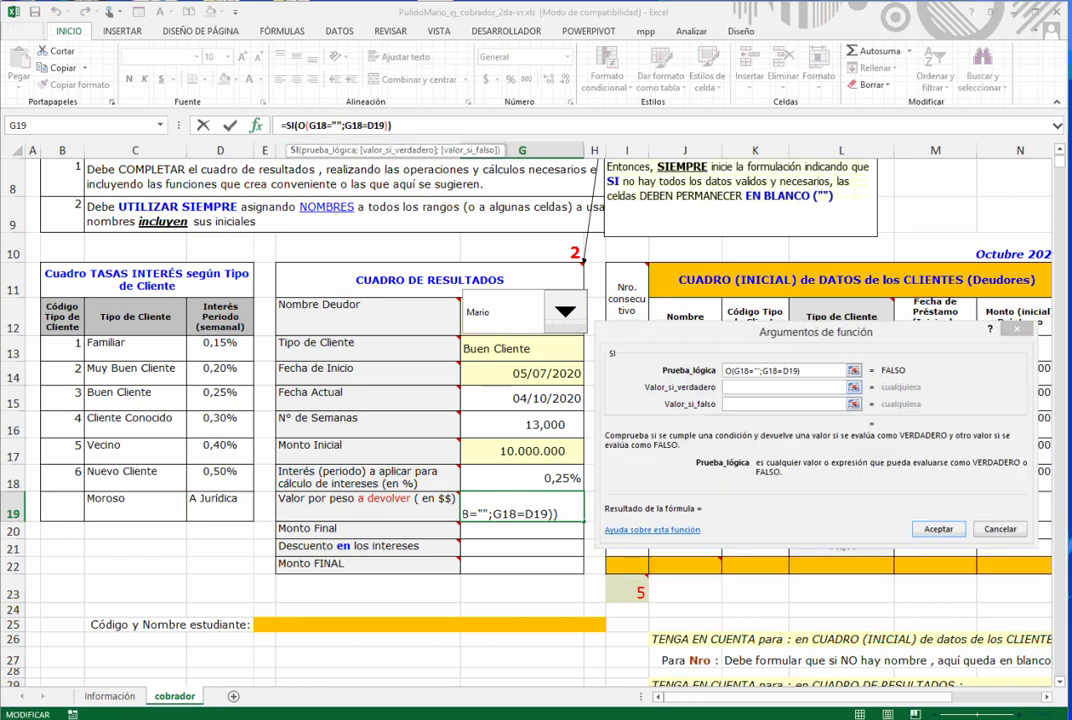
# - Set G19's SI true value to "" and false value to (1+G18)^G16, giving 1,032991997
pyautogui.click(783, 387)
pyautogui.write('""')
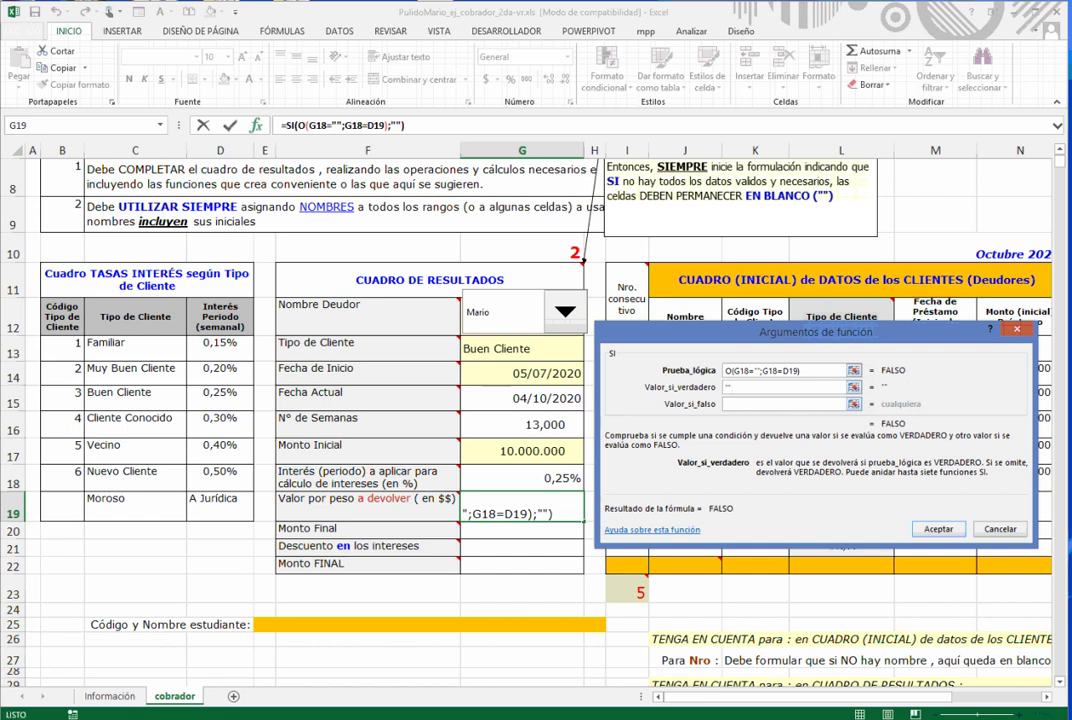
pyautogui.click(783, 404)
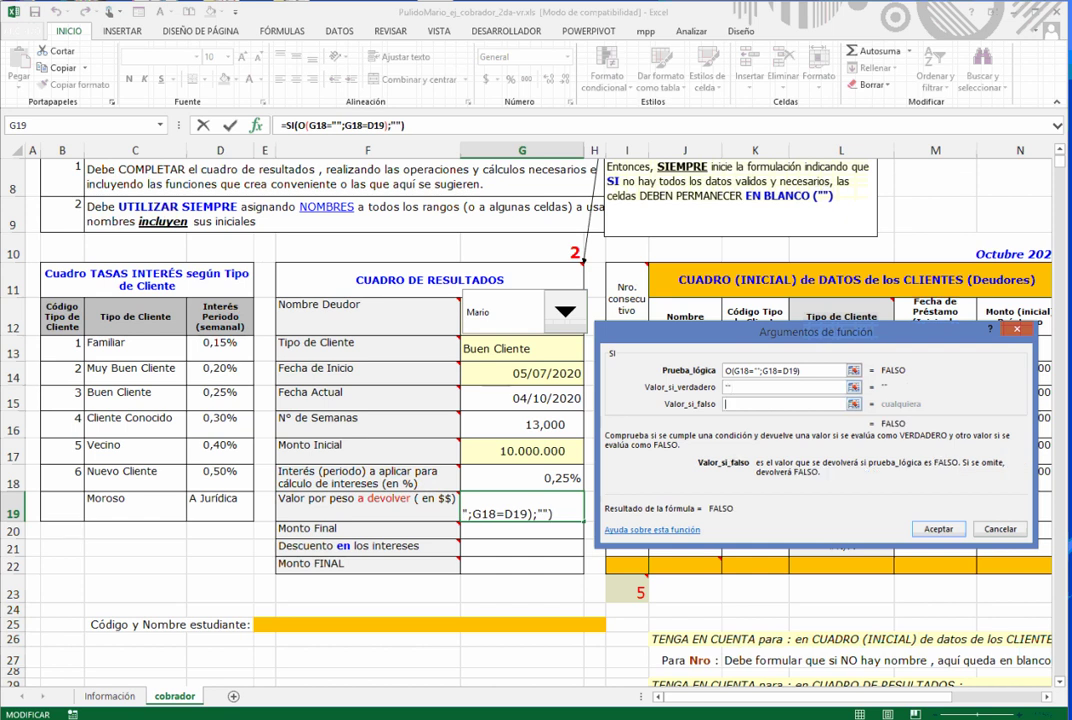
pyautogui.scroll(2, 399, 139)
pyautogui.scroll(-3, 552, 583)
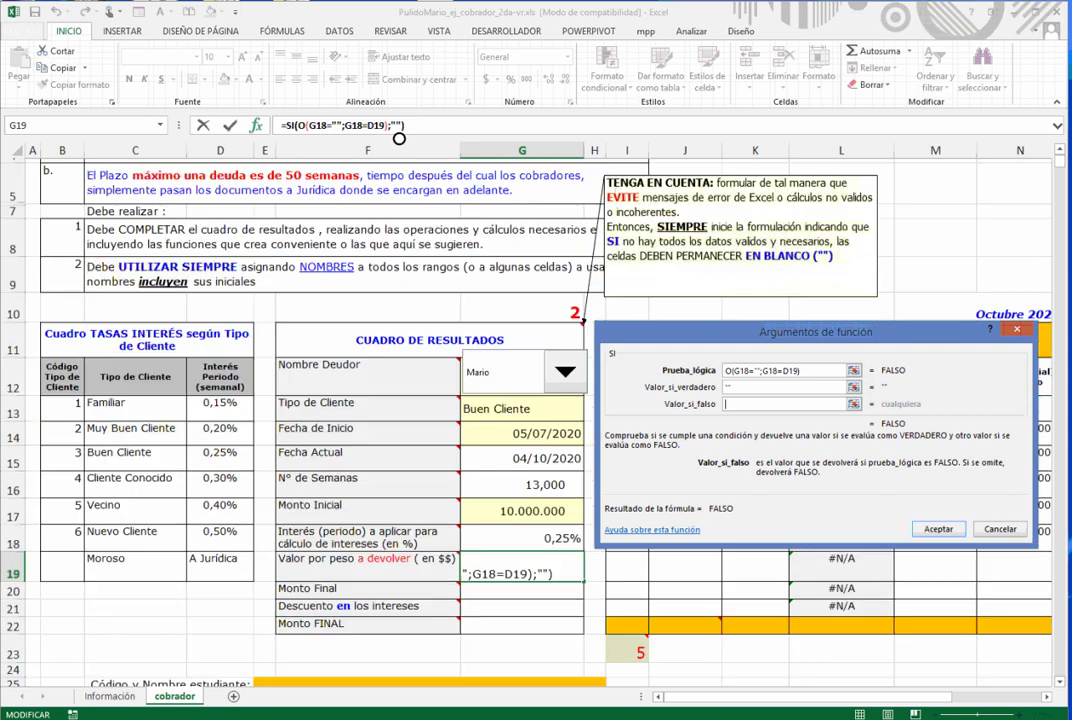
pyautogui.write('(1+')
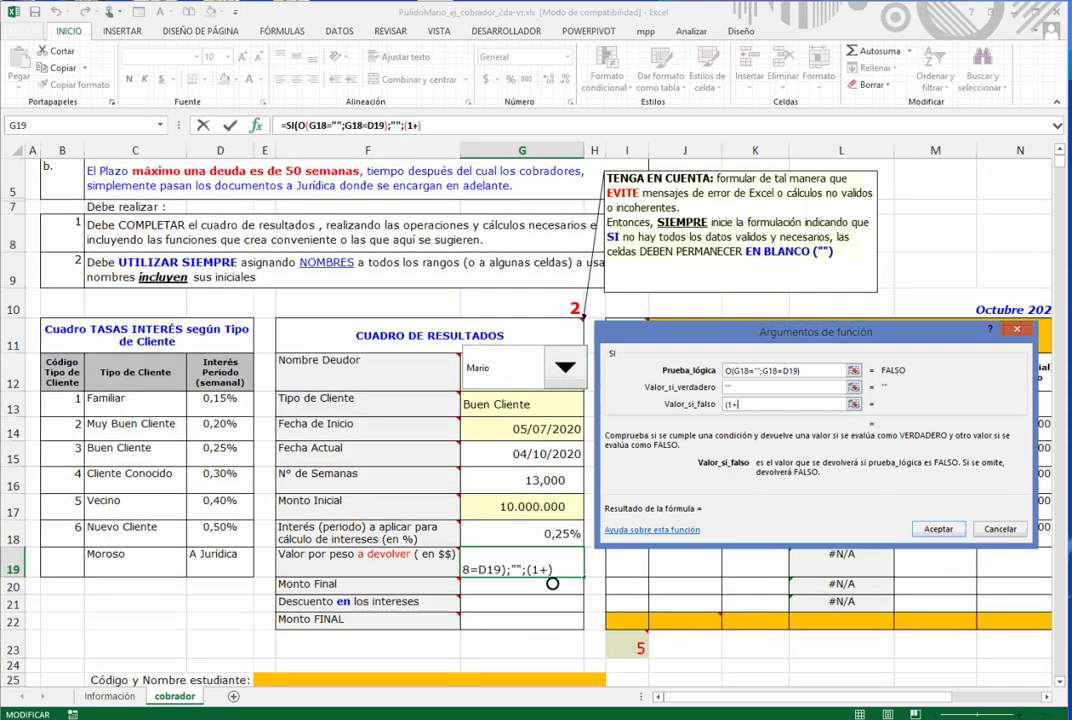
pyautogui.write('G18)')
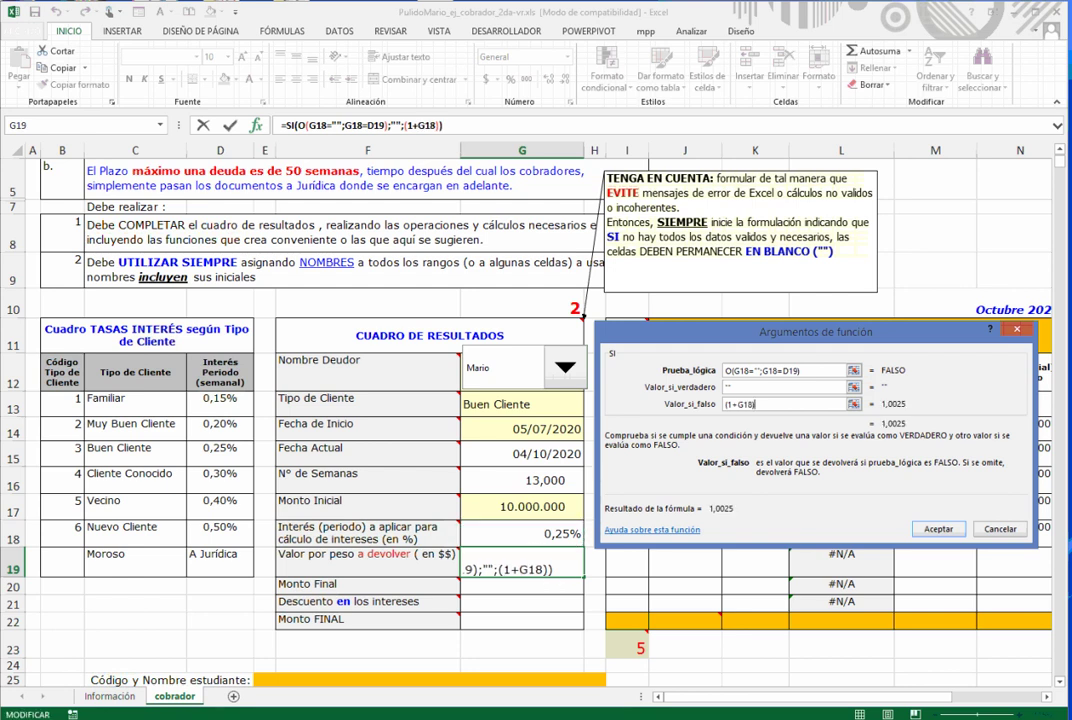
pyautogui.write('^^')
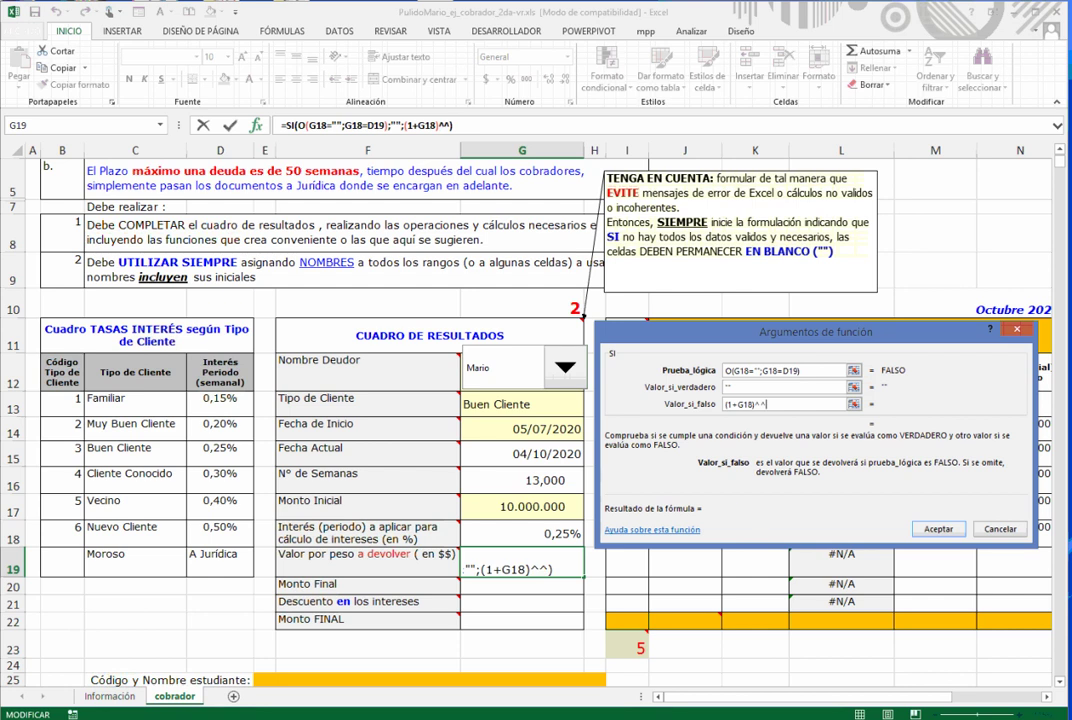
pyautogui.press('BackSpace')
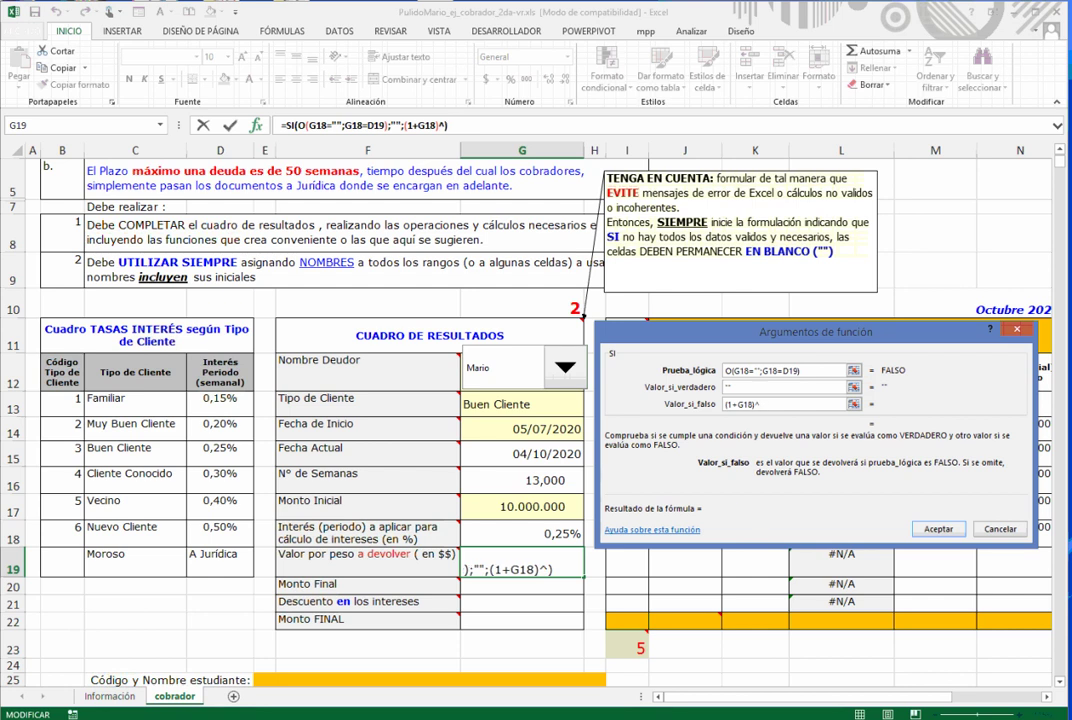
pyautogui.click(522, 481)
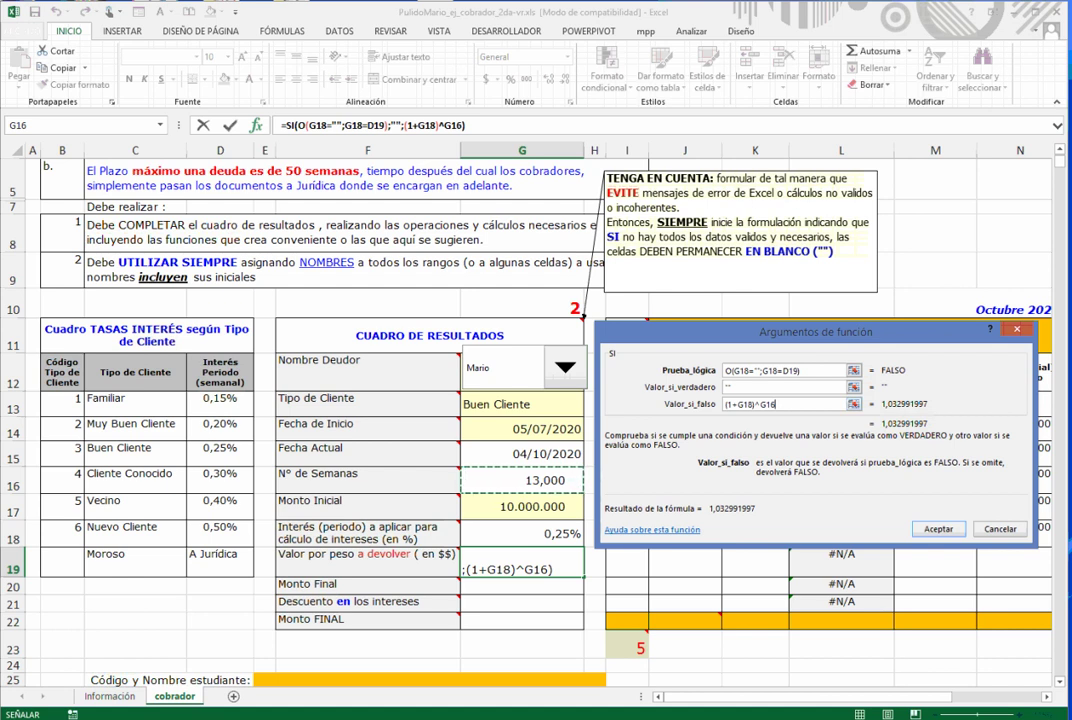
pyautogui.press('Return')
# - Increase G19's font size twice to 12 point
pyautogui.scroll(-1, 440, 354)
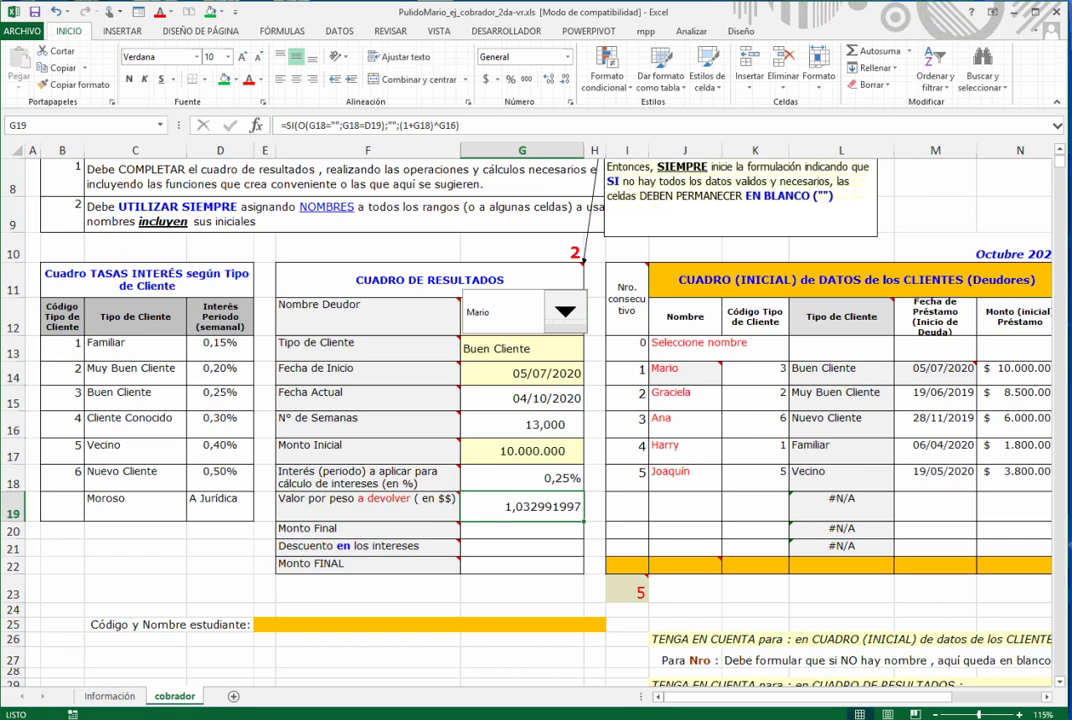
pyautogui.click(242, 57)
pyautogui.click(242, 57)
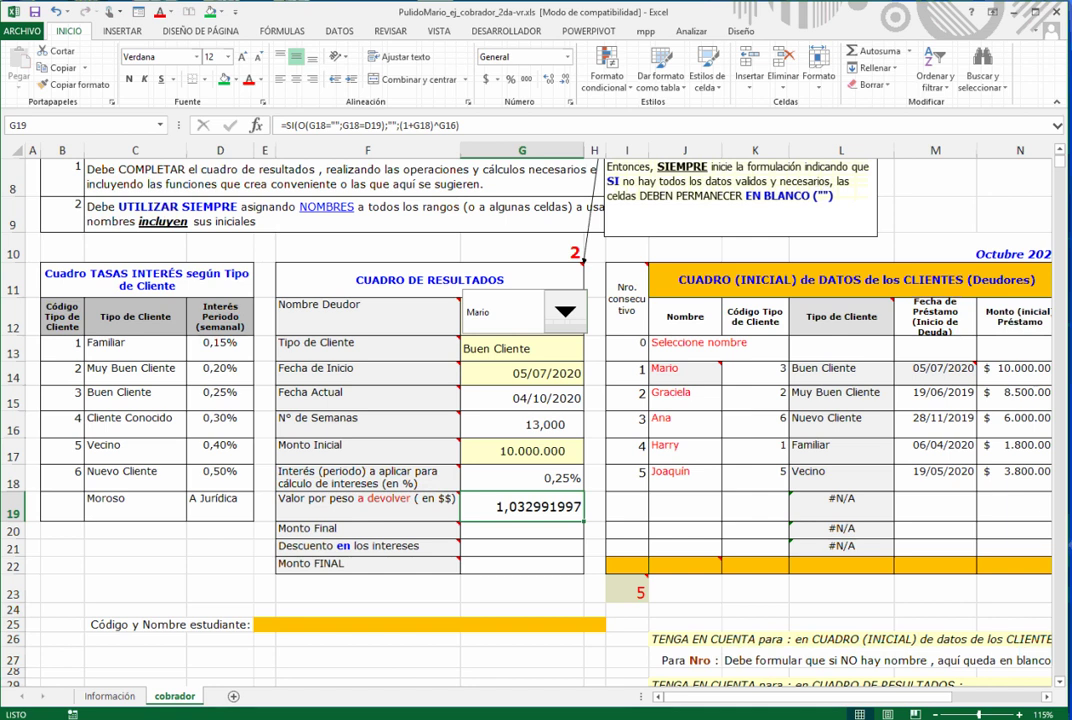
# - Start G20's SI formula with test G19="" and true value "", then fill it down to G21:G22
pyautogui.click(522, 530)
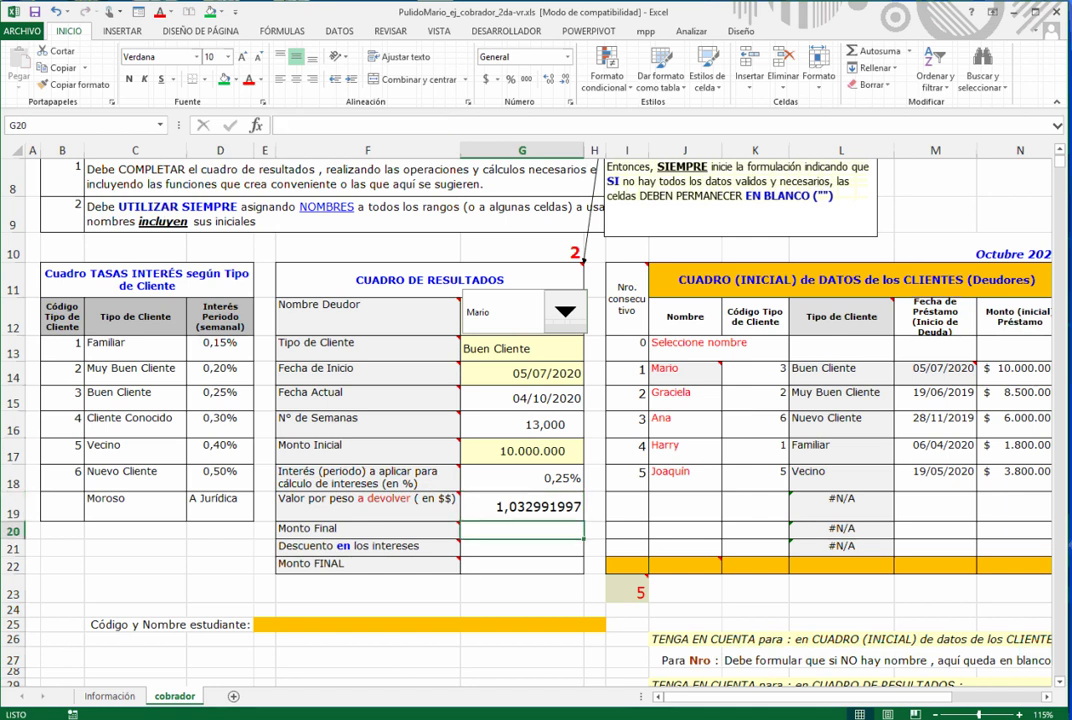
pyautogui.scroll(1, 440, 360)
pyautogui.scroll(-2, 440, 360)
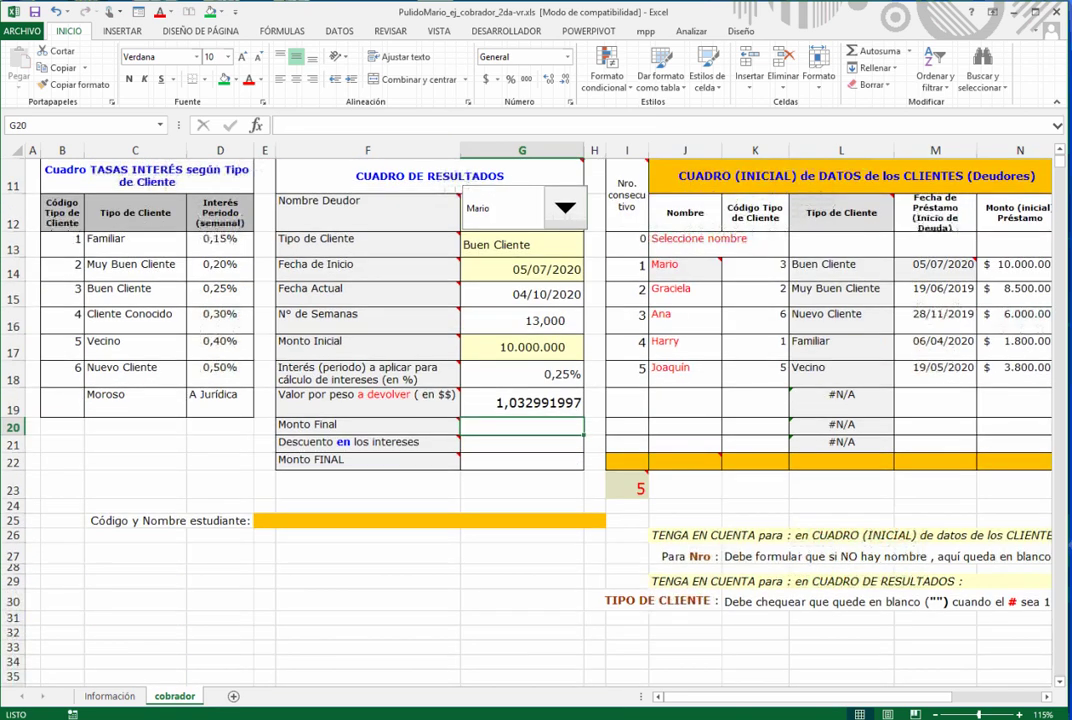
pyautogui.hotkey('shift', 'F3')
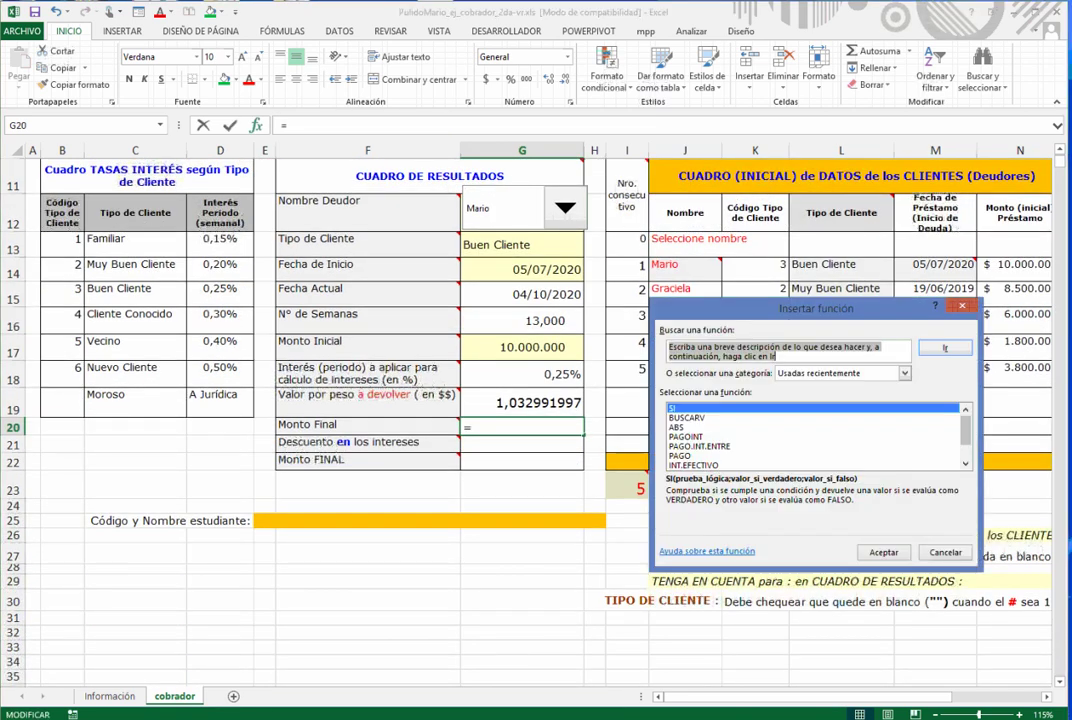
pyautogui.press('Return')
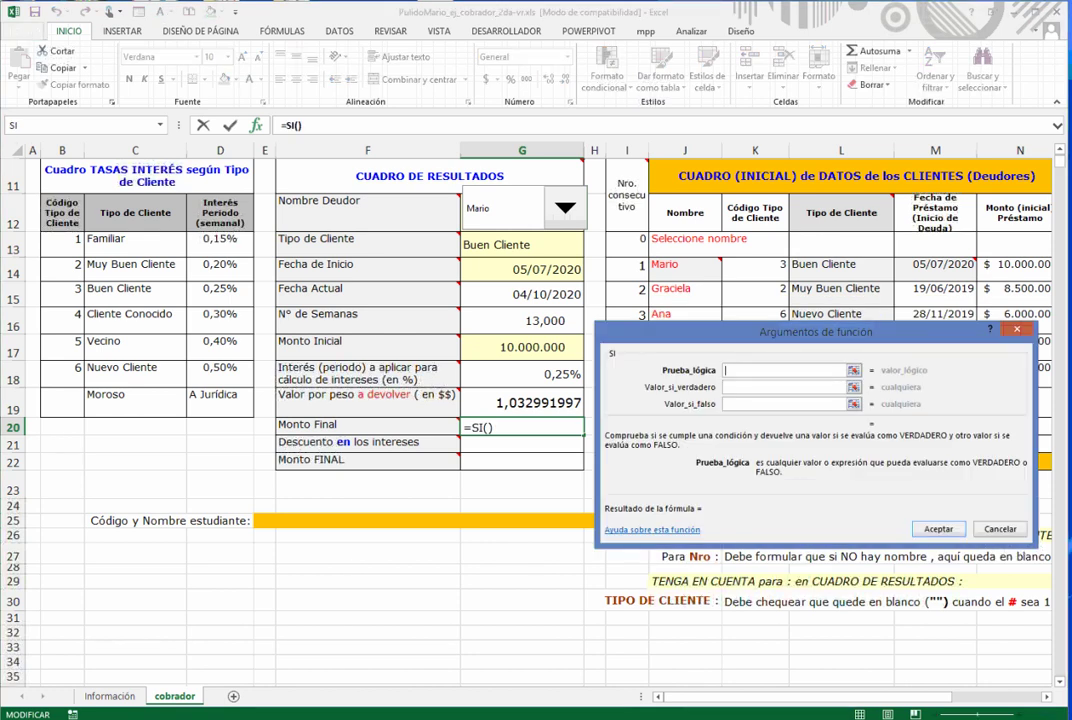
pyautogui.write('G19=""')
pyautogui.press('Tab')
pyautogui.write('""')
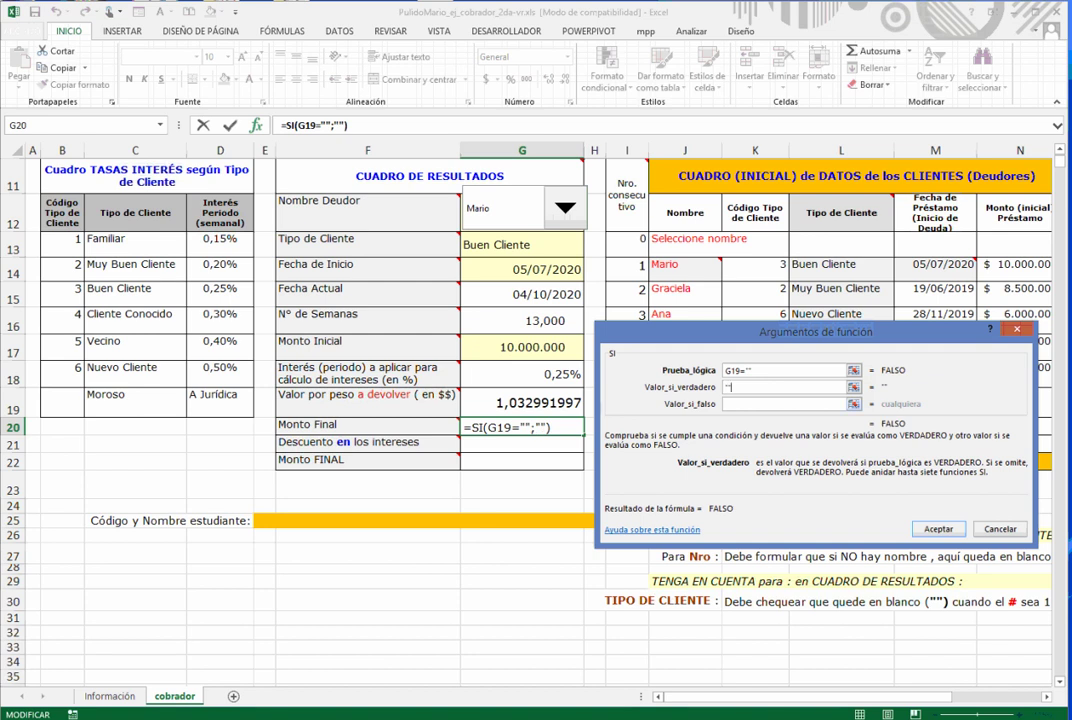
pyautogui.press('Return')
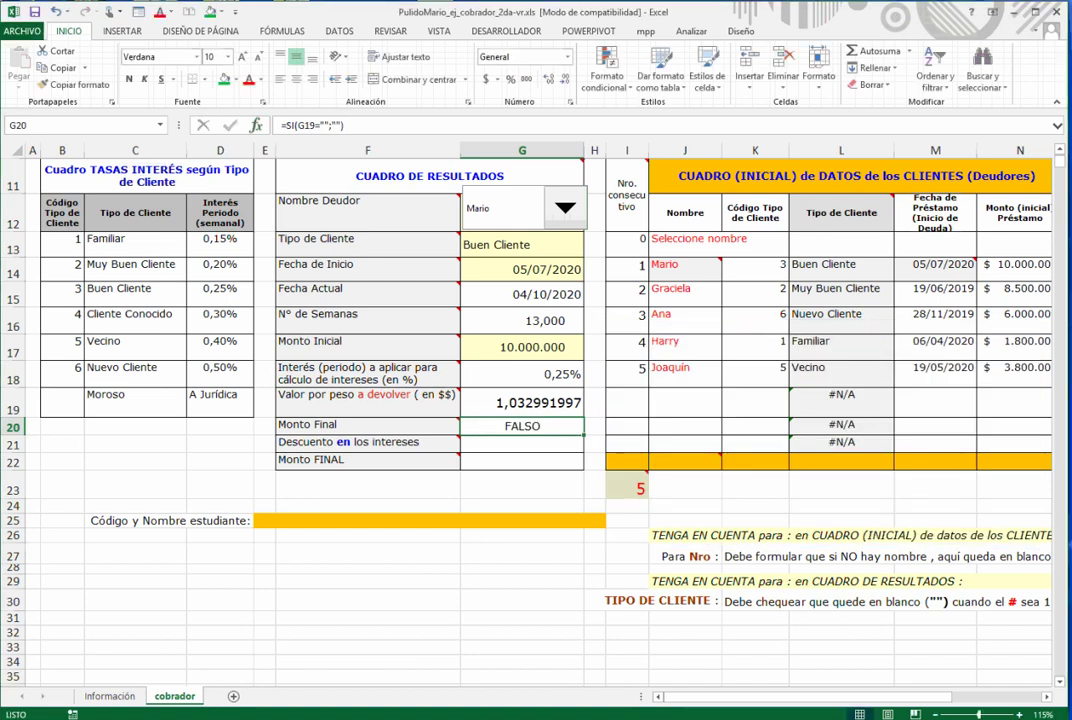
pyautogui.moveTo(583, 434); pyautogui.dragTo(583, 468)
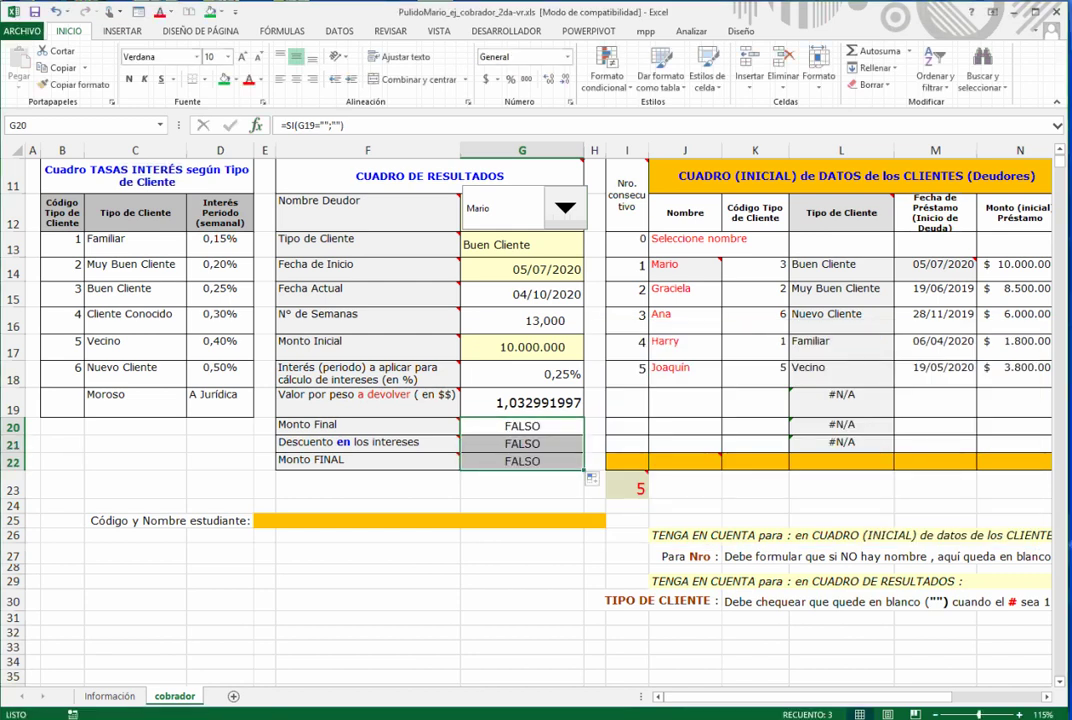
pyautogui.hotkey('shift', 'Up')
pyautogui.hotkey('shift', 'Up')
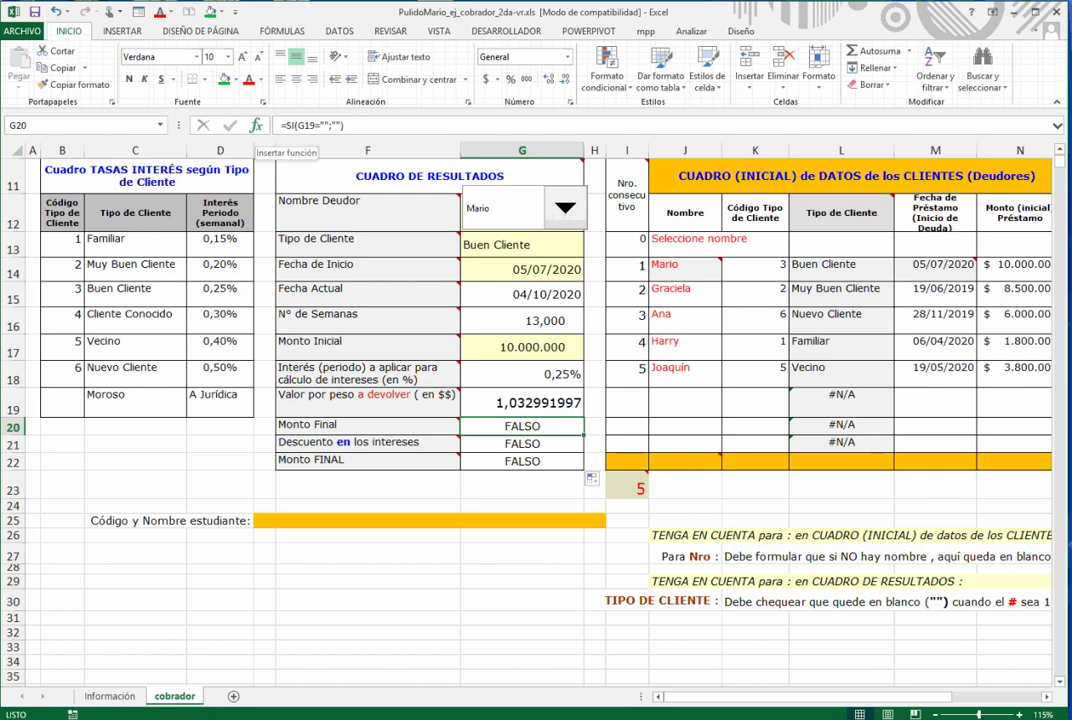
# - Complete G20's SI formula with the false value G17*G19
pyautogui.click(256, 125)
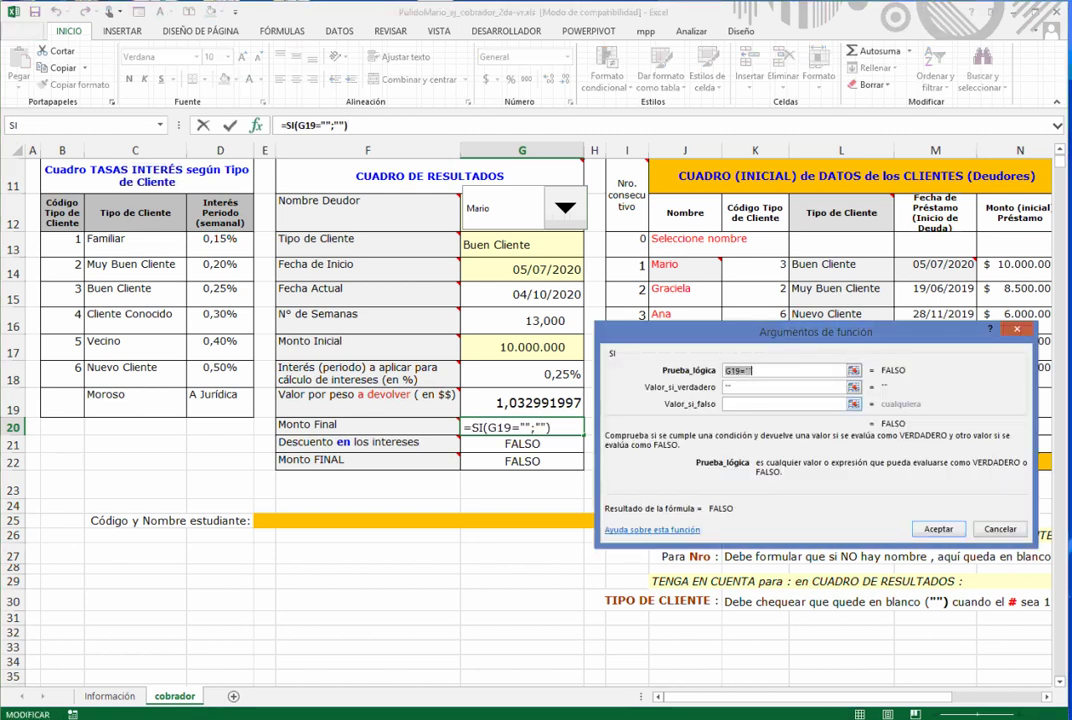
pyautogui.press('Tab')
pyautogui.press('Tab')
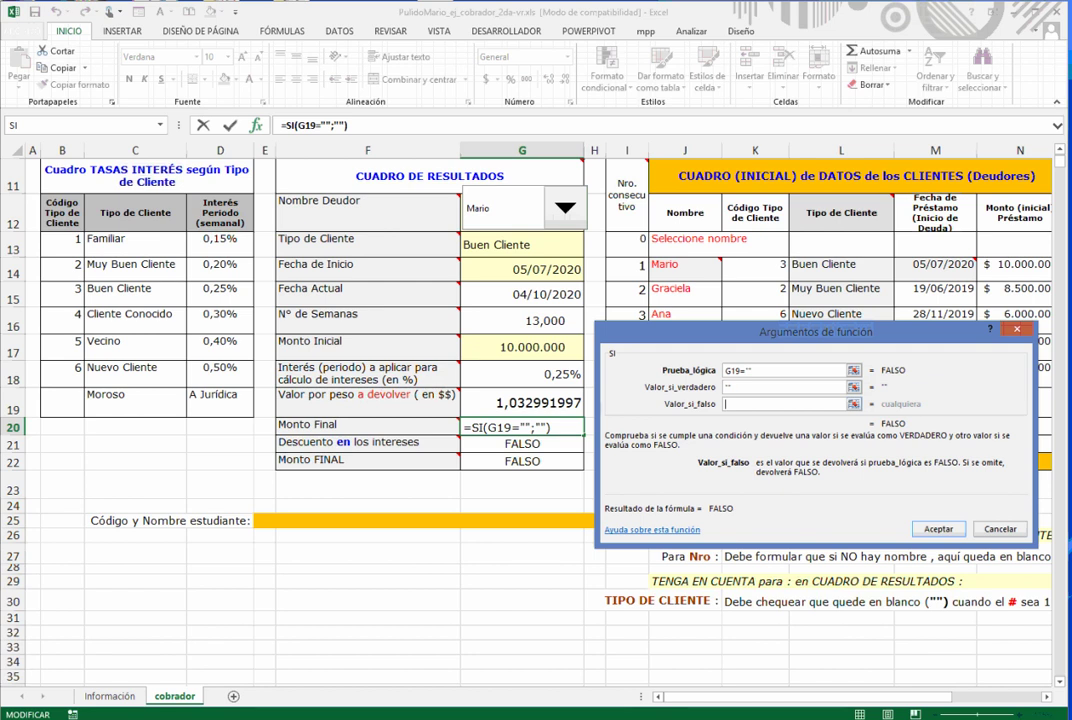
pyautogui.click(521, 347)
pyautogui.write('*')
pyautogui.click(521, 403)
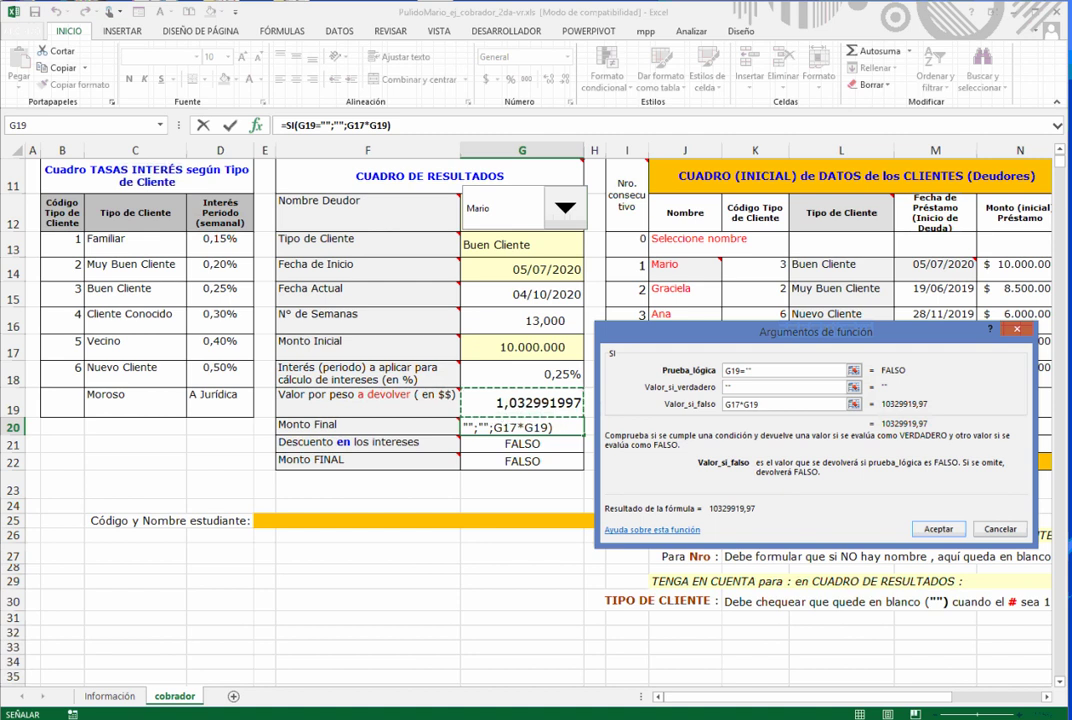
pyautogui.press('Return')
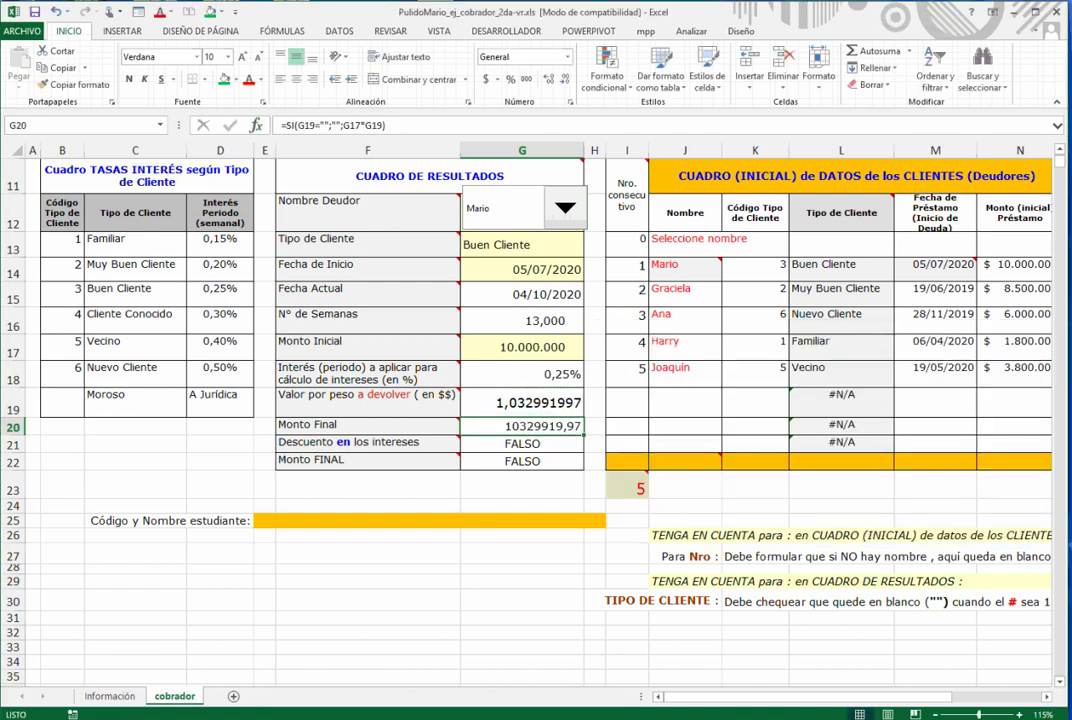
# - Format G20 as accounting currency without decimals, showing $ 10.329.920
pyautogui.click(486, 79)
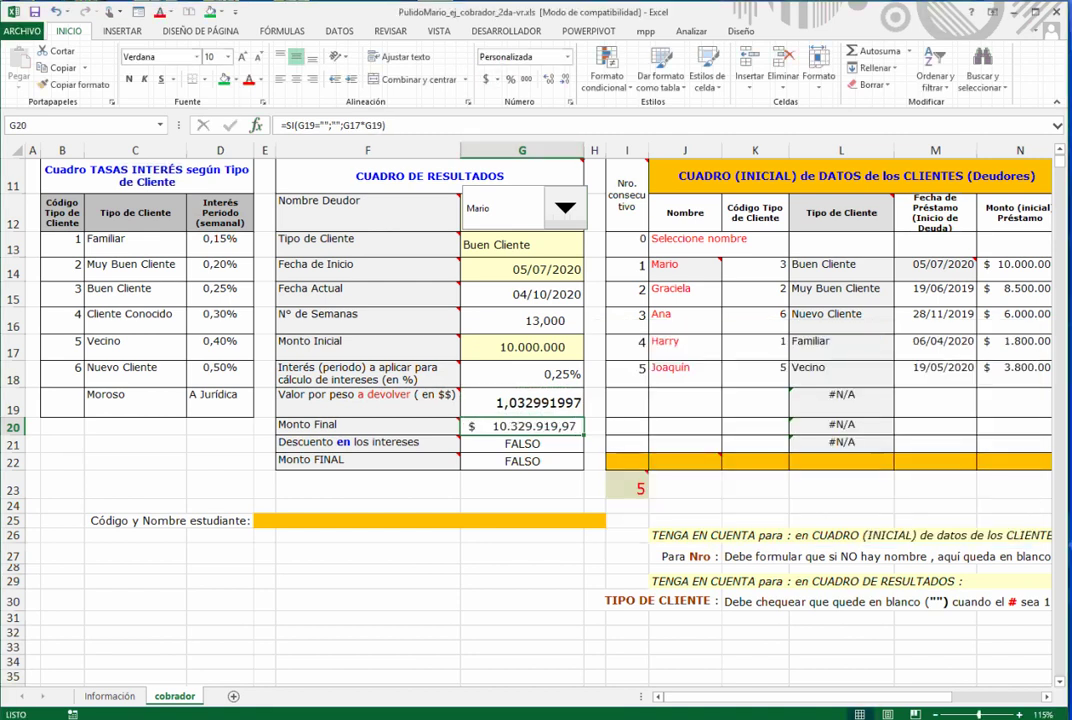
pyautogui.click(566, 79)
pyautogui.click(566, 79)
pyautogui.click(522, 444)
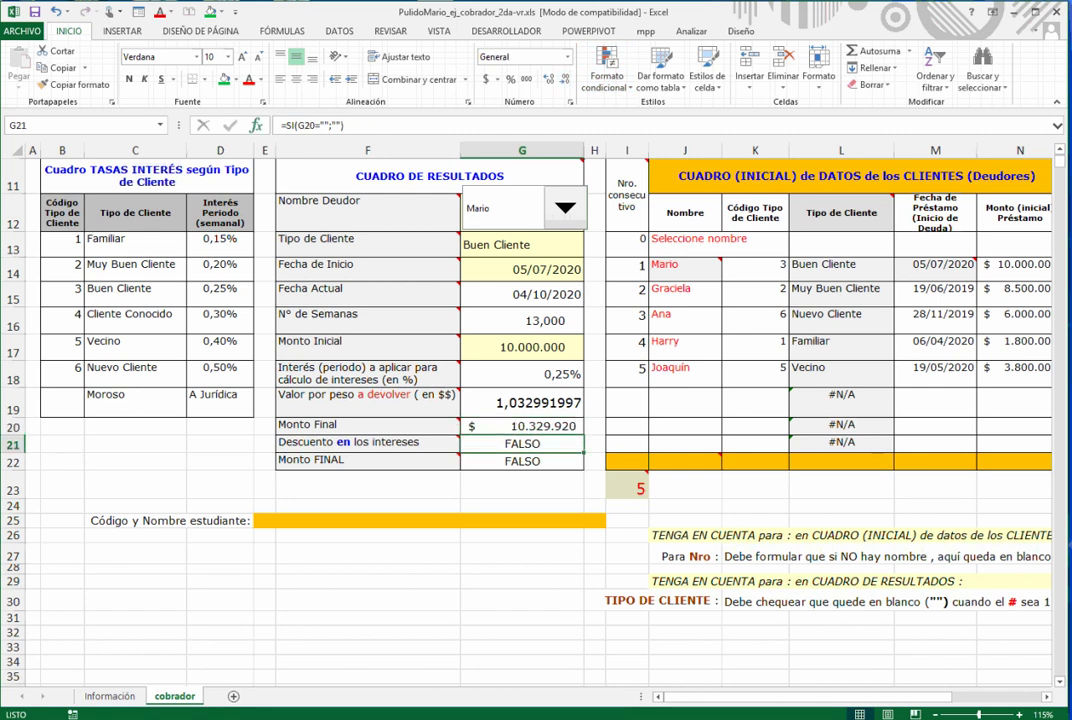
# - Set G21's SI false value to (G20-G17)*30% and format it as accounting without decimals
pyautogui.click(257, 125)
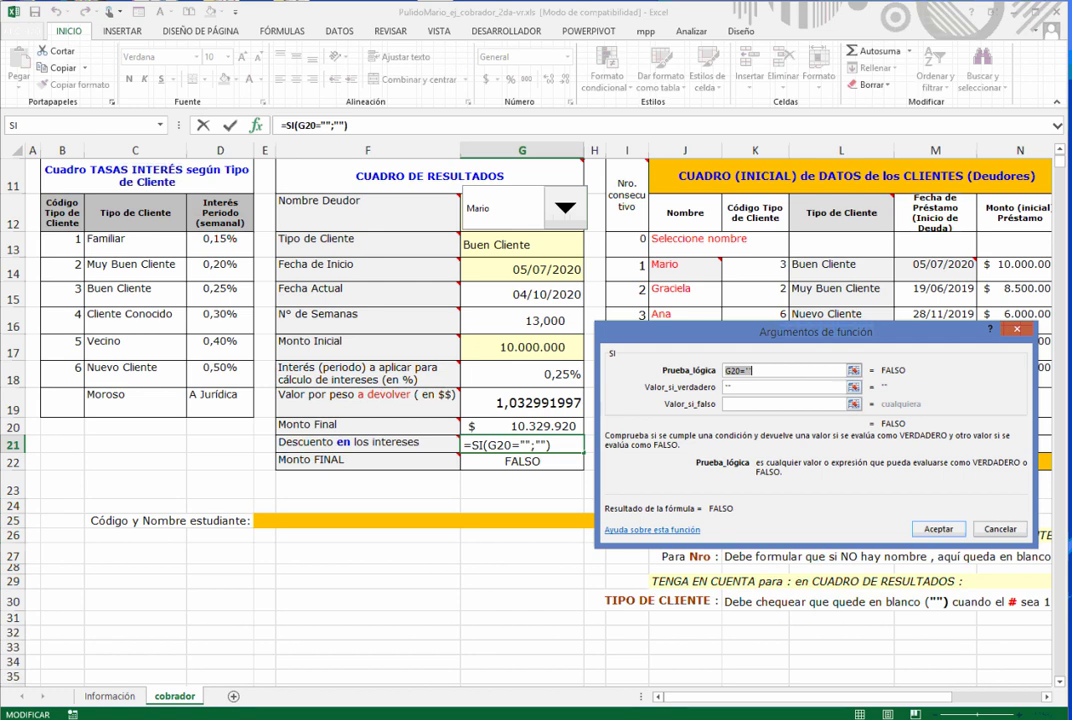
pyautogui.press('Tab')
pyautogui.press('Tab')
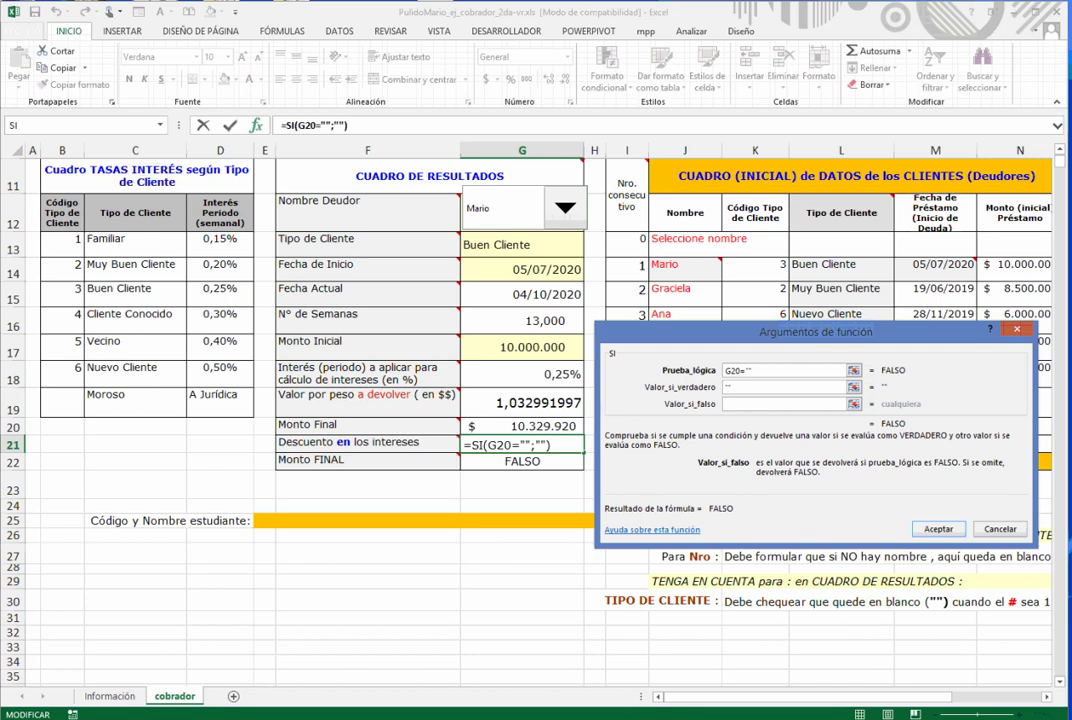
pyautogui.write('(')
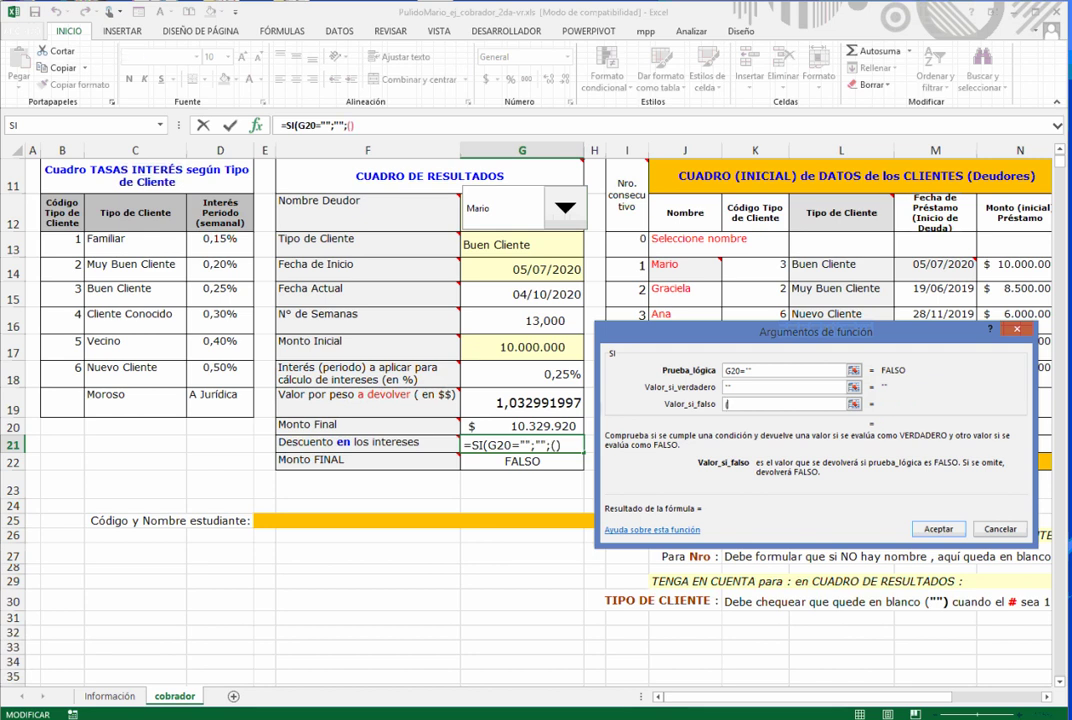
pyautogui.write('G20-')
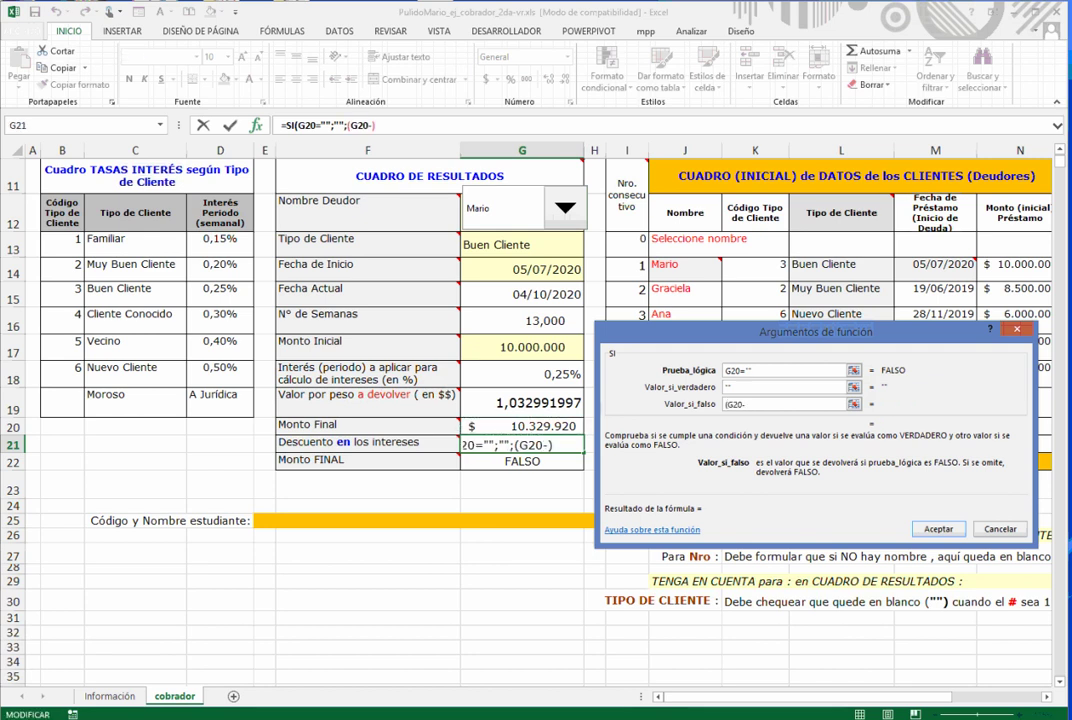
pyautogui.write('G17)')
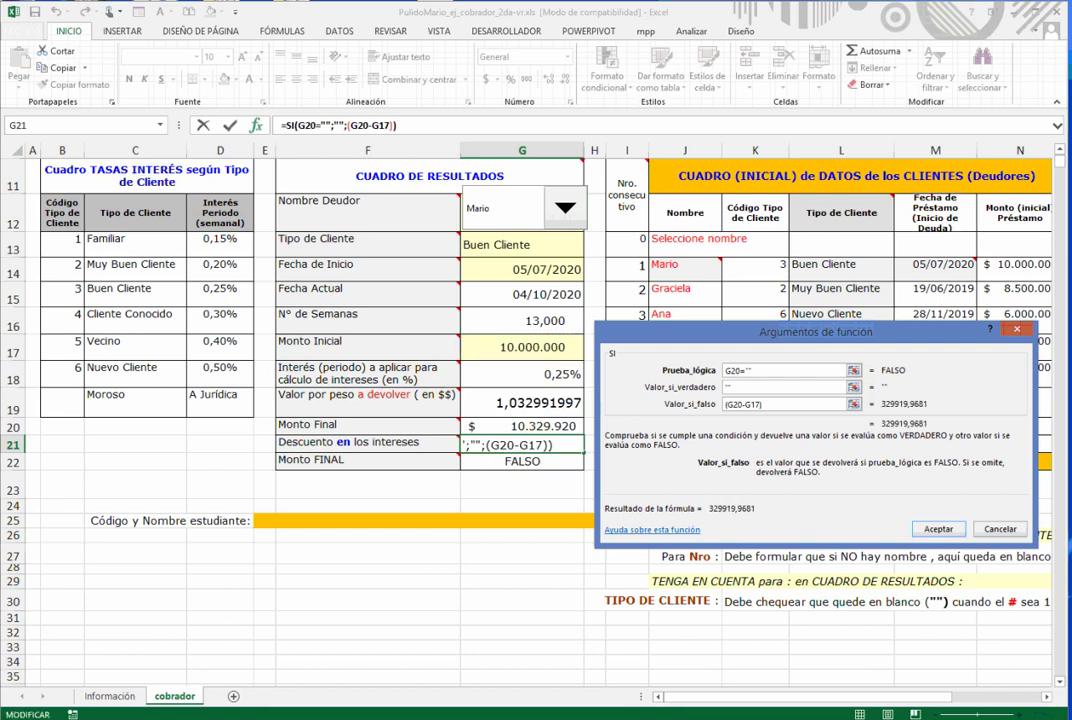
pyautogui.write('*30')
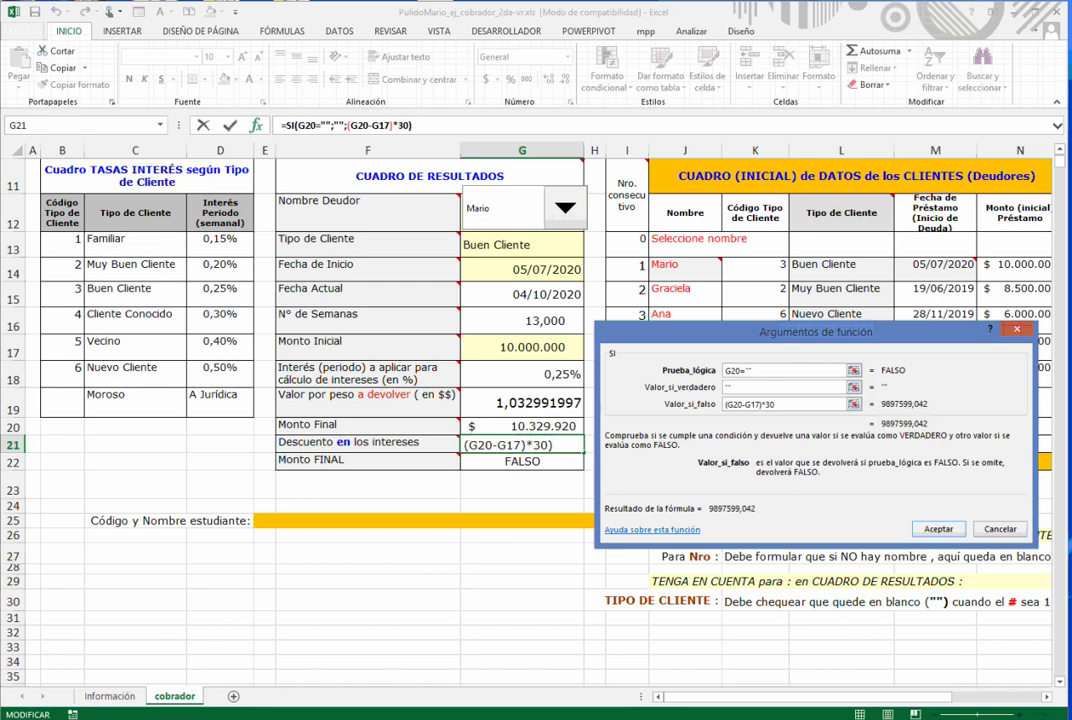
pyautogui.write('%')
pyautogui.press('Return')
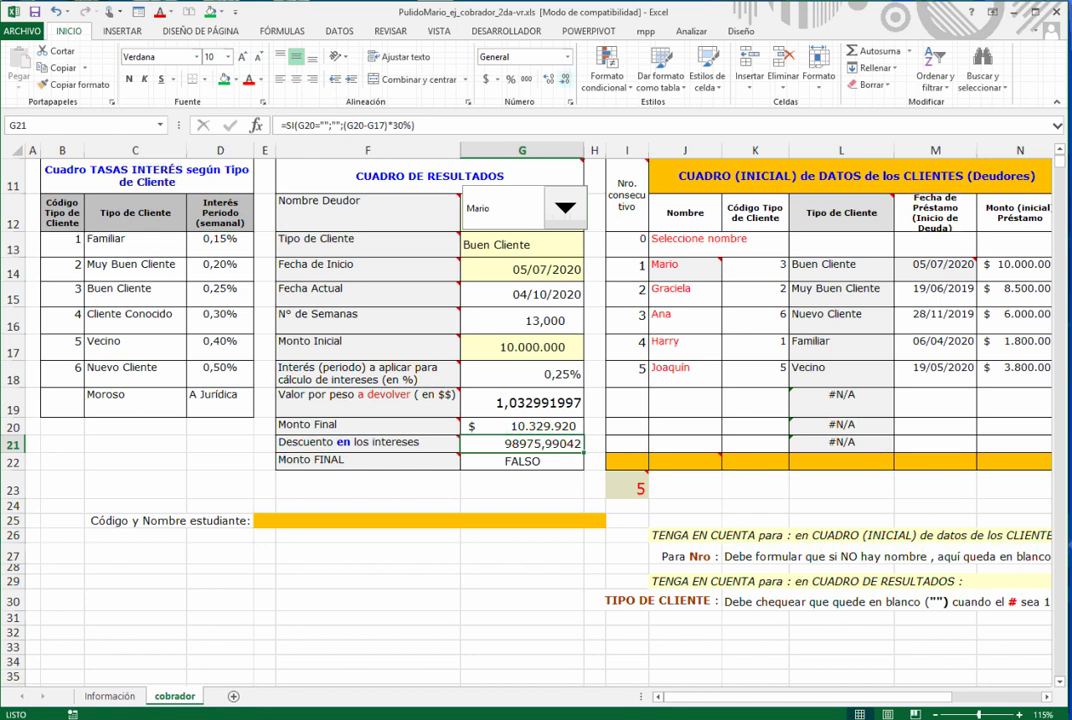
pyautogui.click(486, 79)
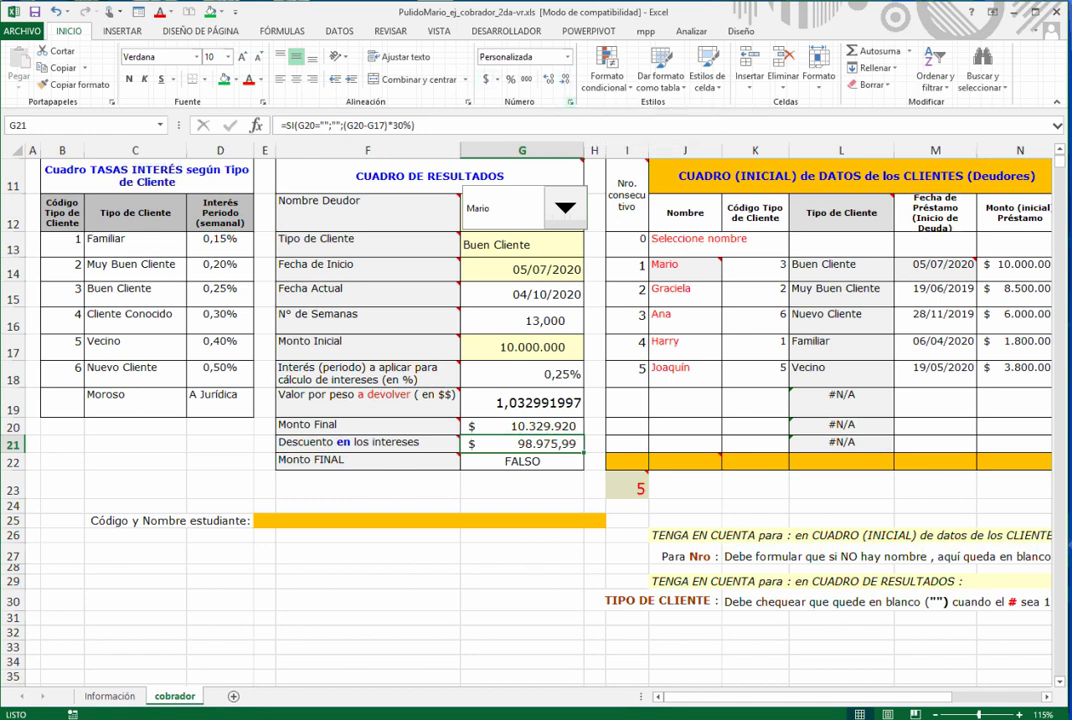
pyautogui.doubleClick(566, 79)
# - Set G22's SI false value to G20-G21, giving =SI(G21="";"";G20-G21)
pyautogui.click(522, 462)
pyautogui.click(256, 125)
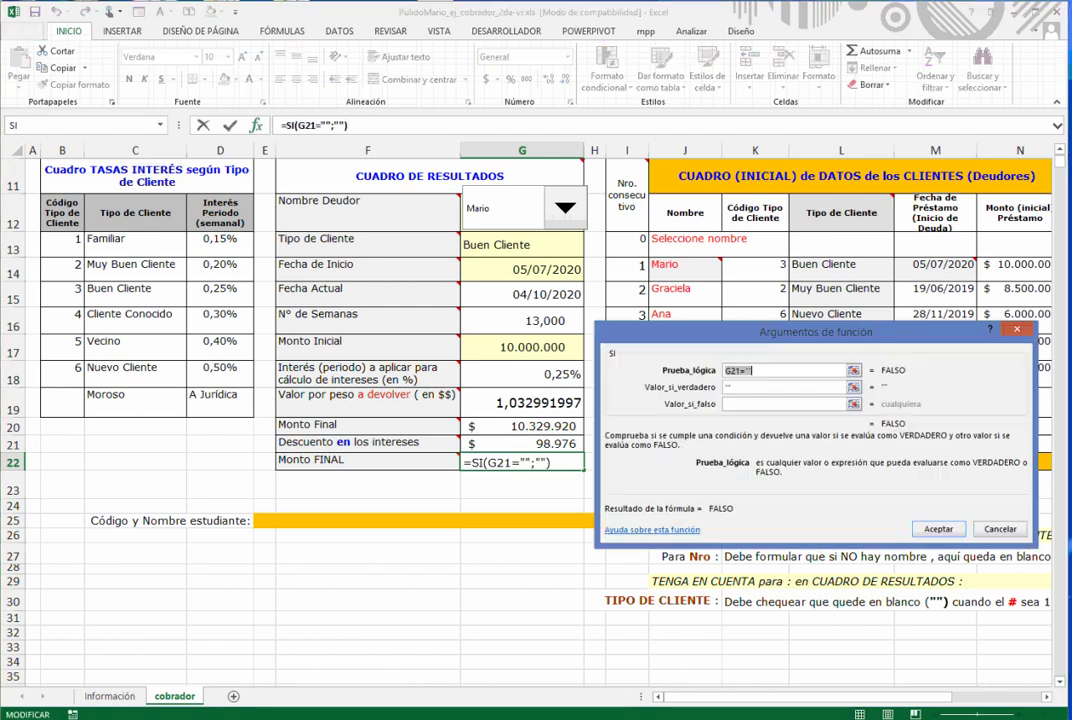
pyautogui.click(784, 404)
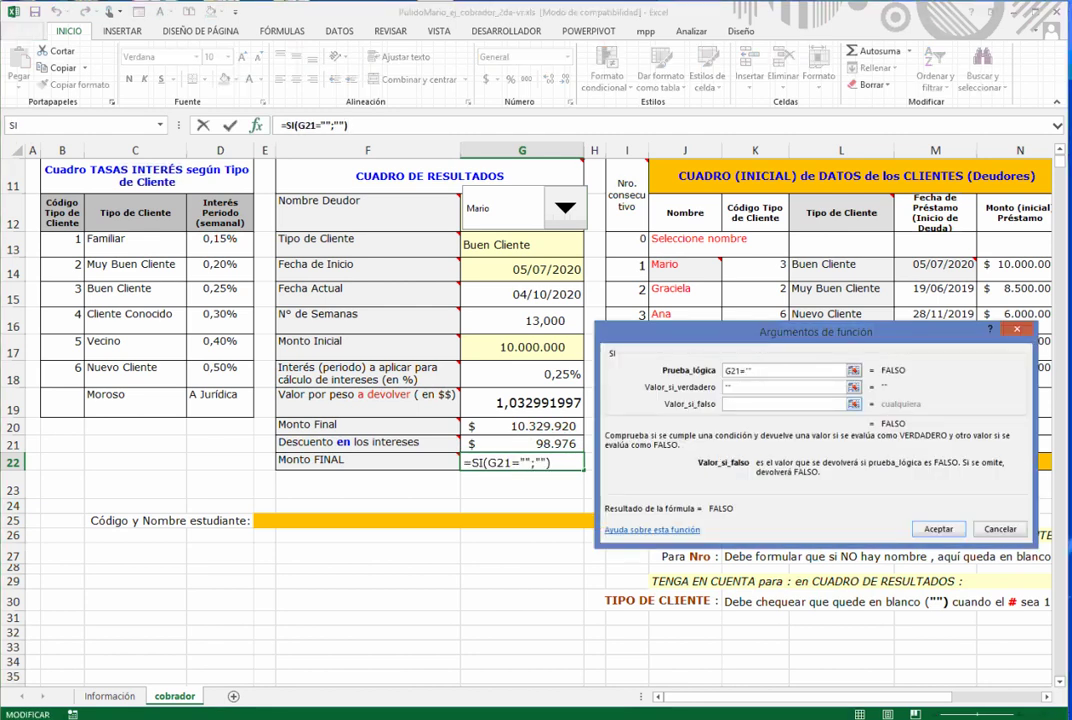
pyautogui.write('G20-')
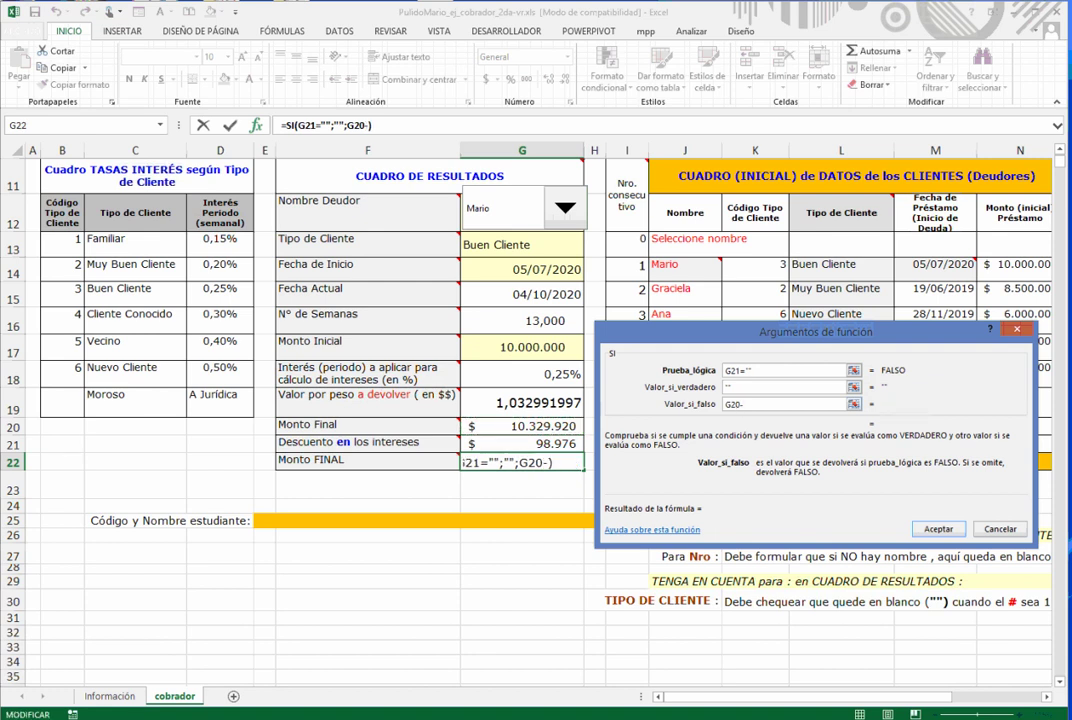
pyautogui.click(522, 444)
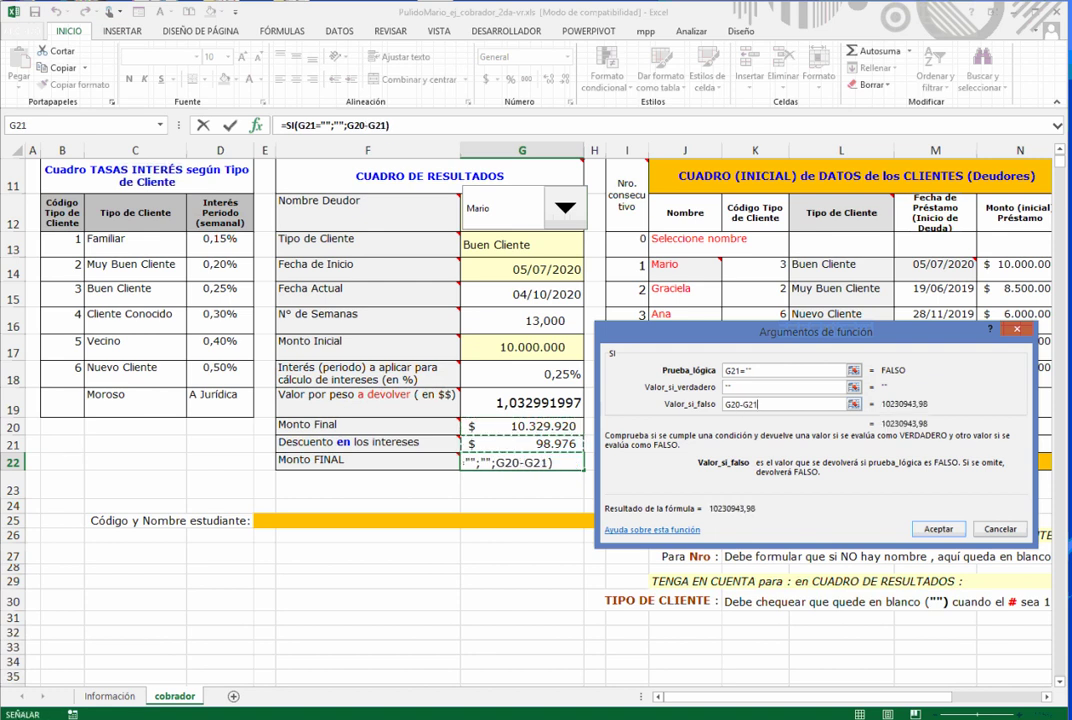
pyautogui.press('Return')
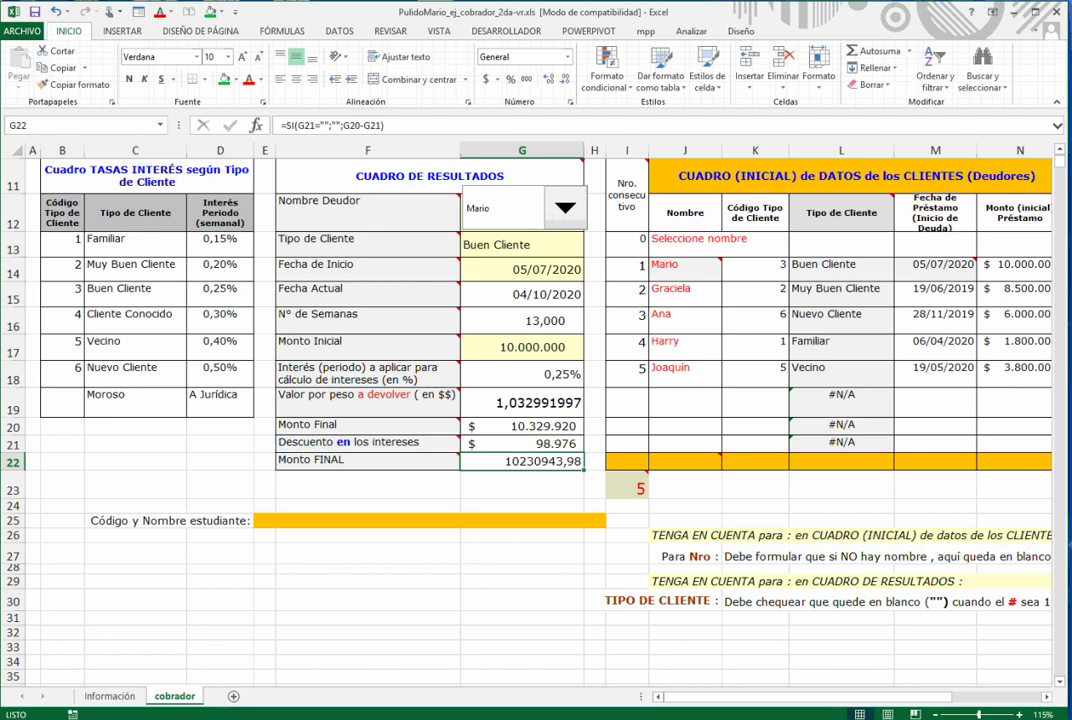
# - Copy G21's number format onto G22 with Format Painter and make it bold 12 pt
pyautogui.click(522, 444)
pyautogui.click(74, 85)
pyautogui.click(522, 462)
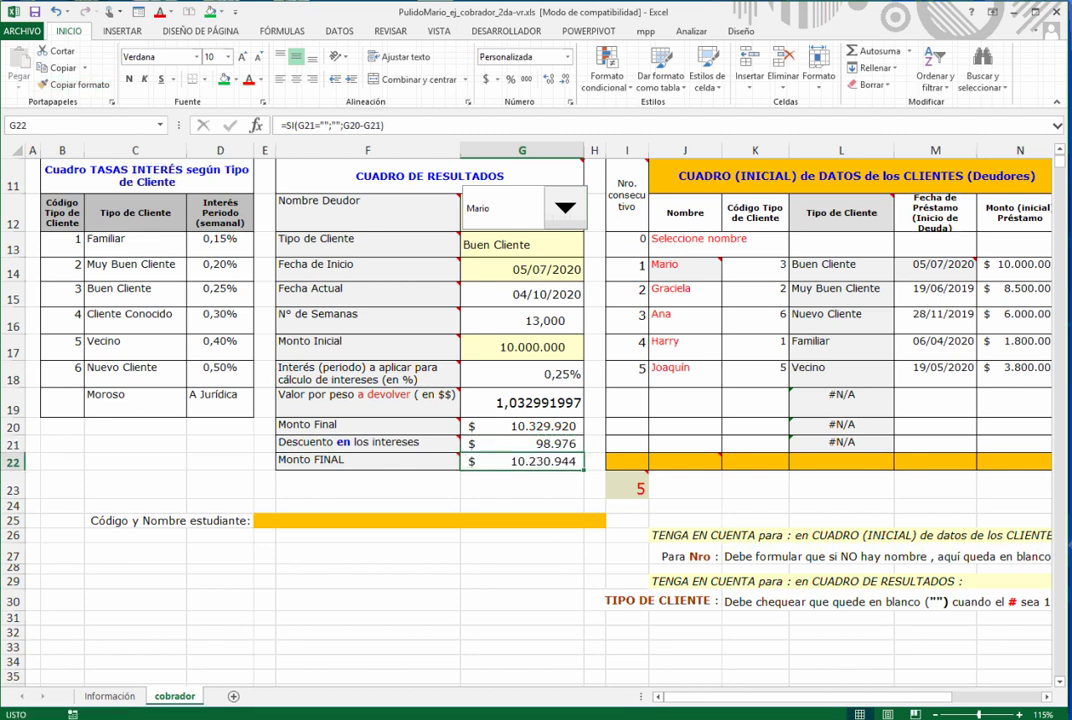
pyautogui.doubleClick(243, 57)
pyautogui.click(129, 79)
# - Type the student code and full name into E25, fixing a surname typo before confirming
pyautogui.click(265, 521)
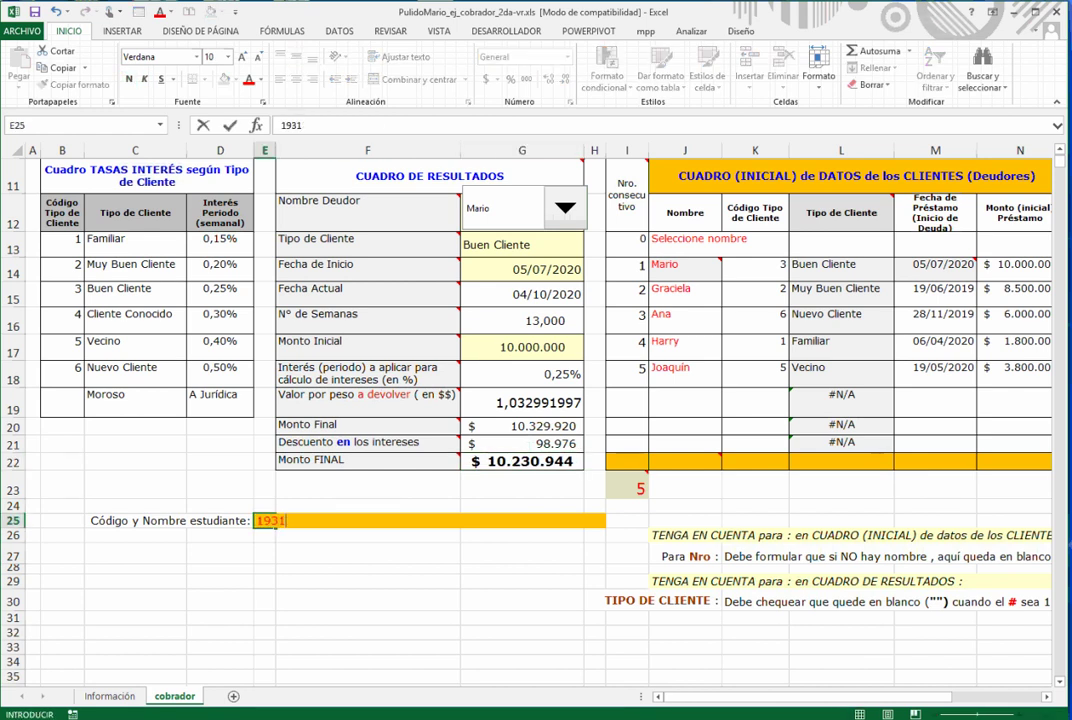
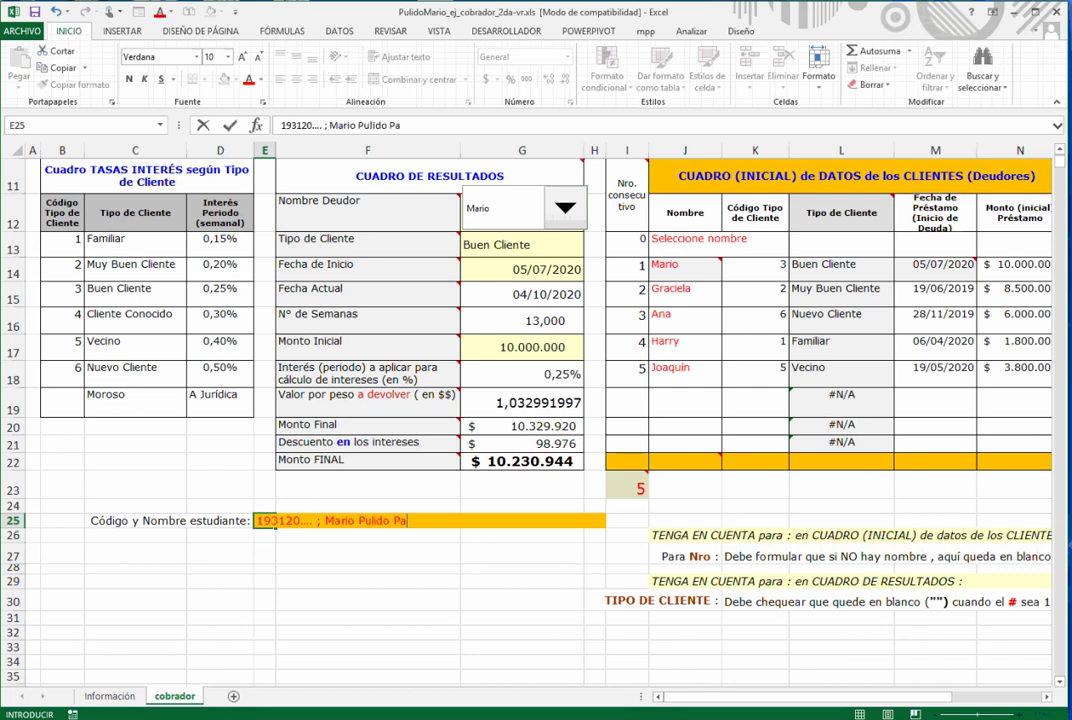
pyautogui.press('F2')
pyautogui.write('c')
pyautogui.hotkey('ctrl', 'Return')
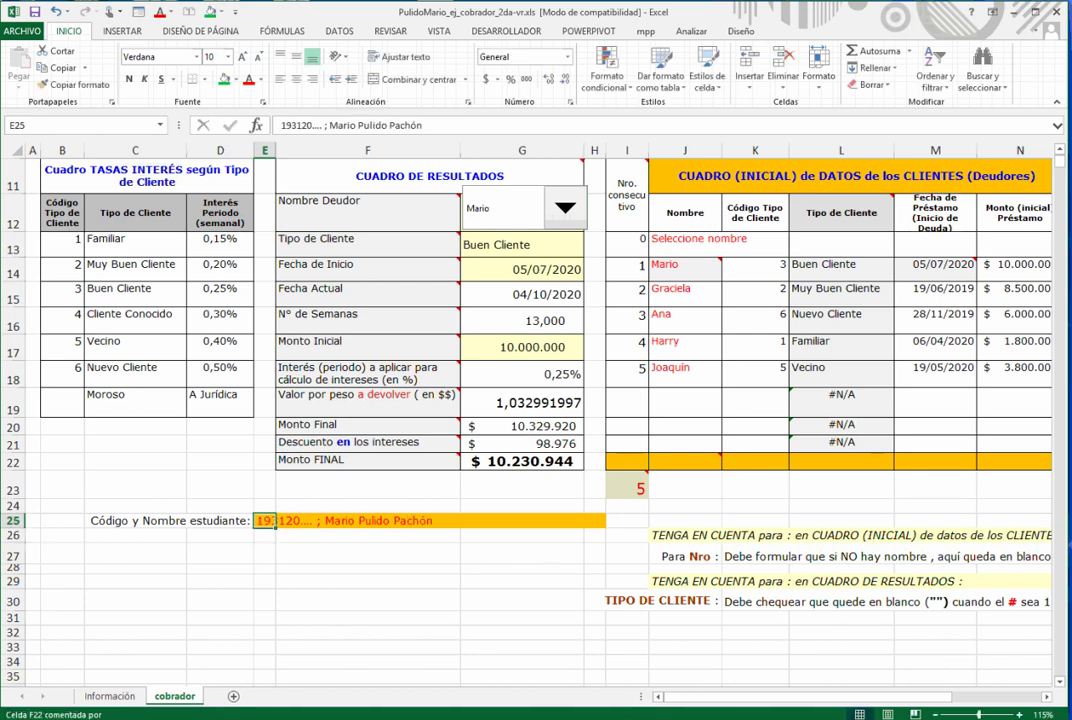
# - Test the results table with blank and Seleccione nombre entries in the Nombre Deudor list
pyautogui.scroll(-1, 526, 420)
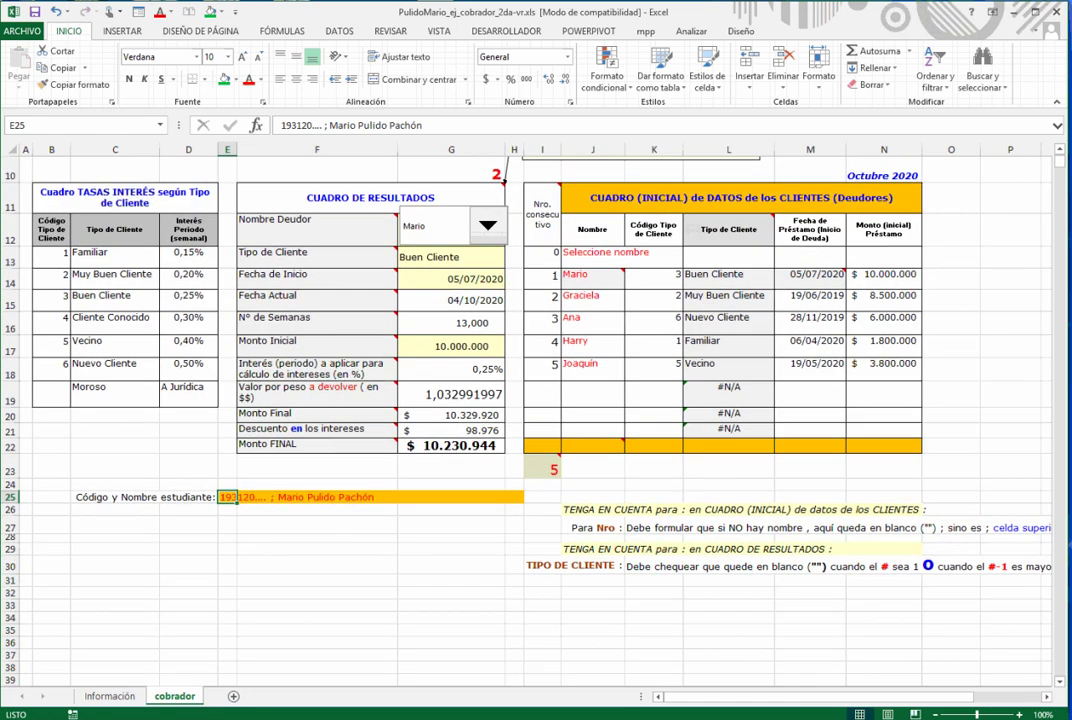
pyautogui.click(487, 225)
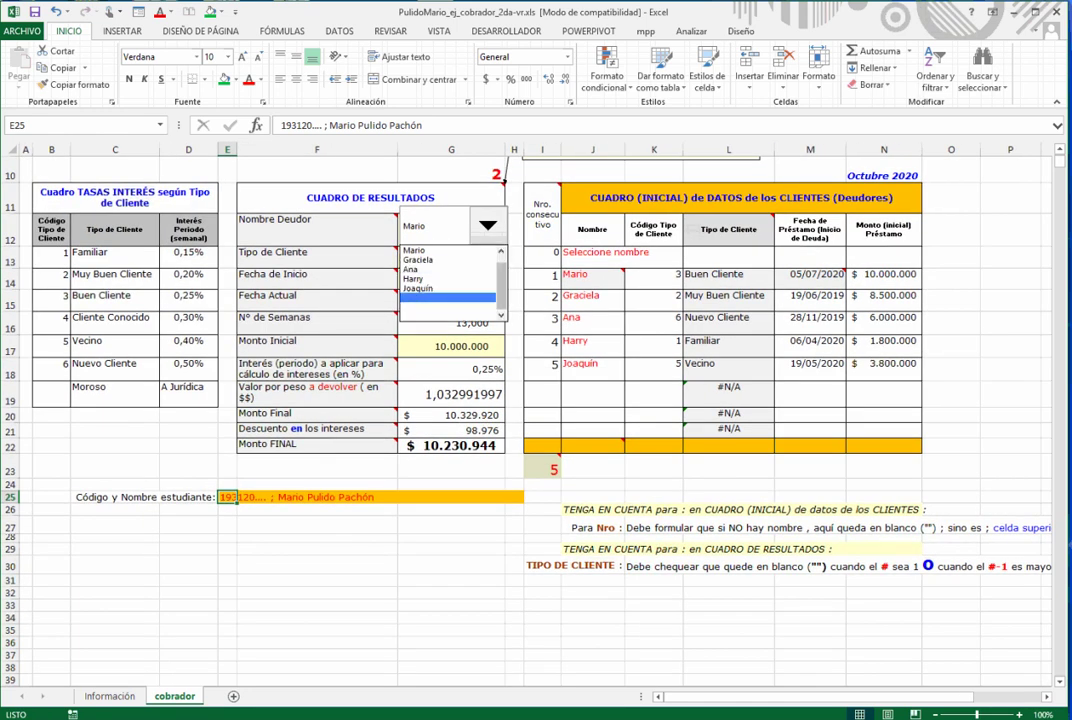
pyautogui.click(450, 322)
pyautogui.click(488, 226)
pyautogui.click(450, 307)
pyautogui.click(488, 226)
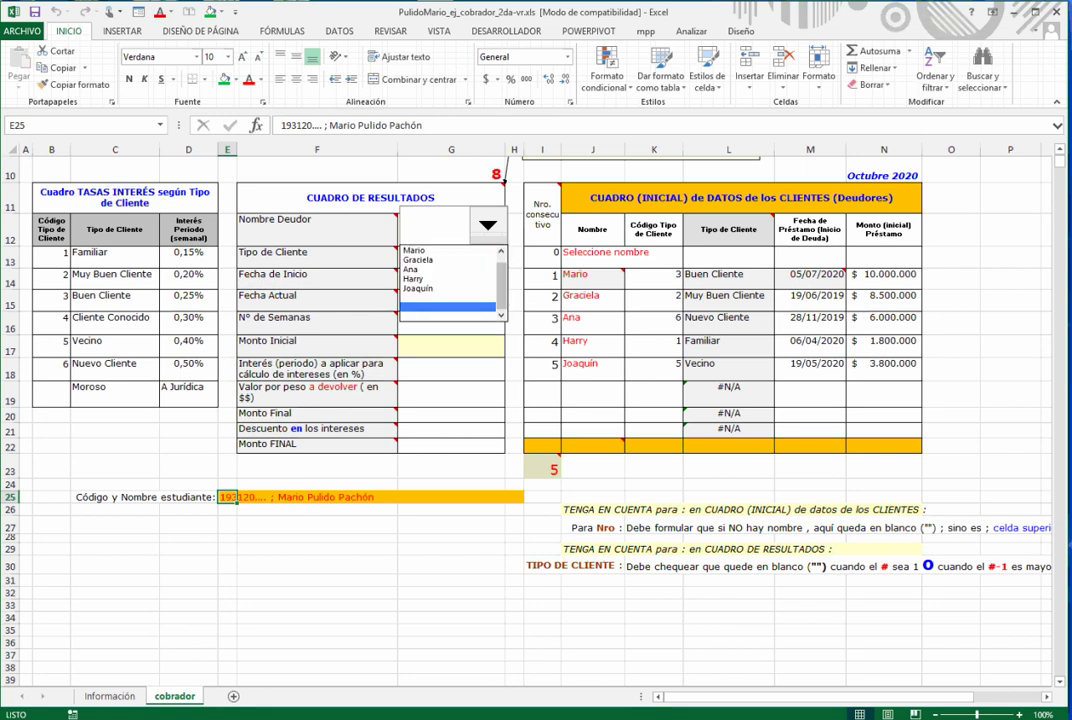
pyautogui.click(501, 251)
pyautogui.click(448, 250)
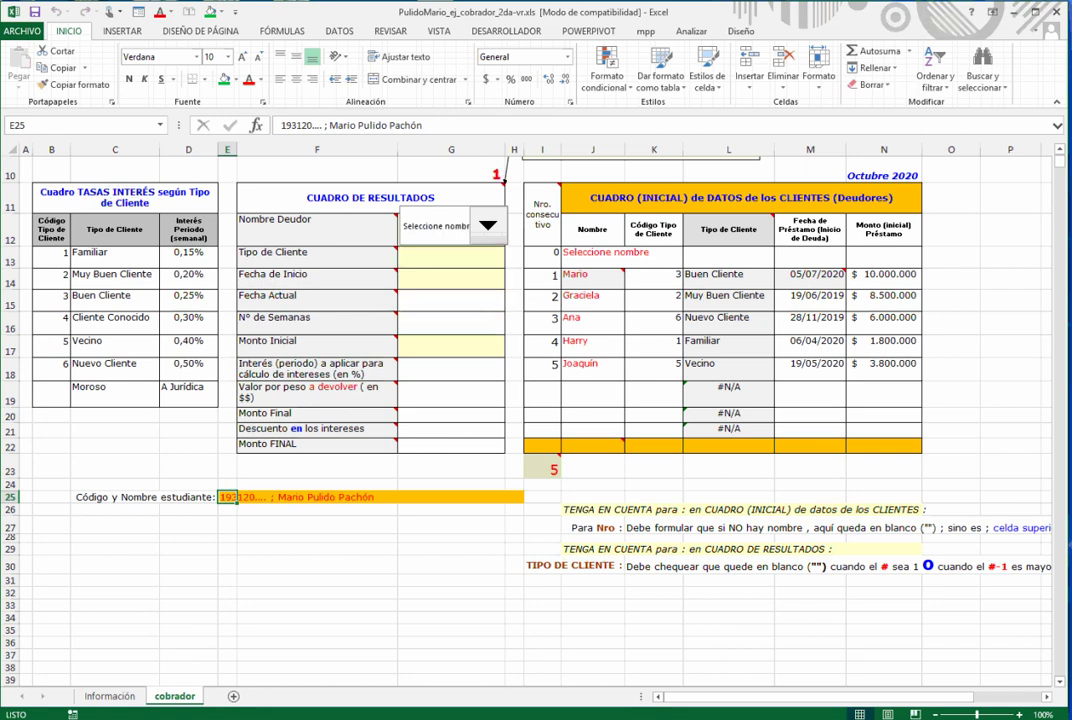
# - Load the Muy Buen Cliente, Familiar and Vecino debtors to check their results
pyautogui.click(488, 226)
pyautogui.click(430, 270)
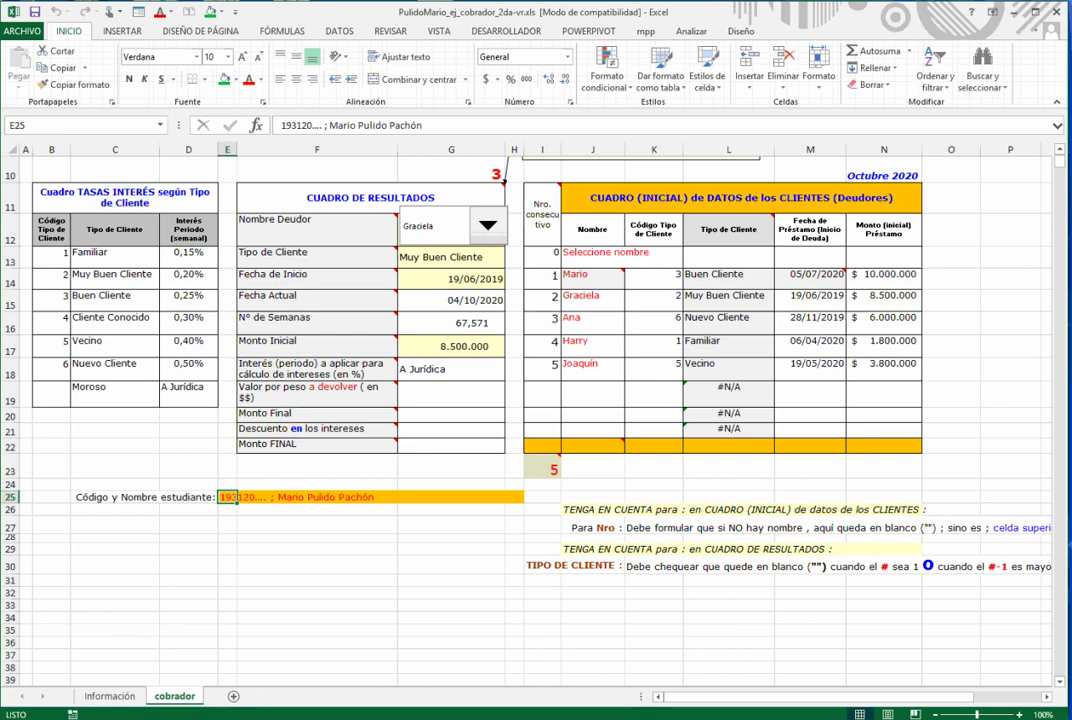
pyautogui.click(488, 226)
pyautogui.click(375, 249)
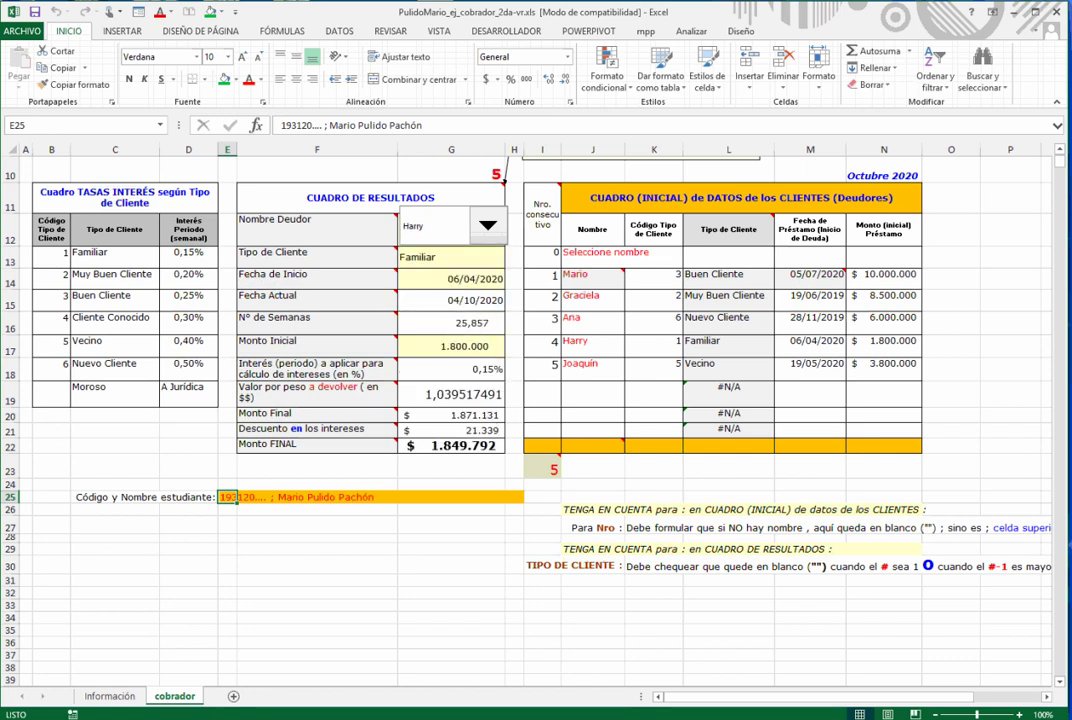
pyautogui.click(488, 226)
pyautogui.click(420, 288)
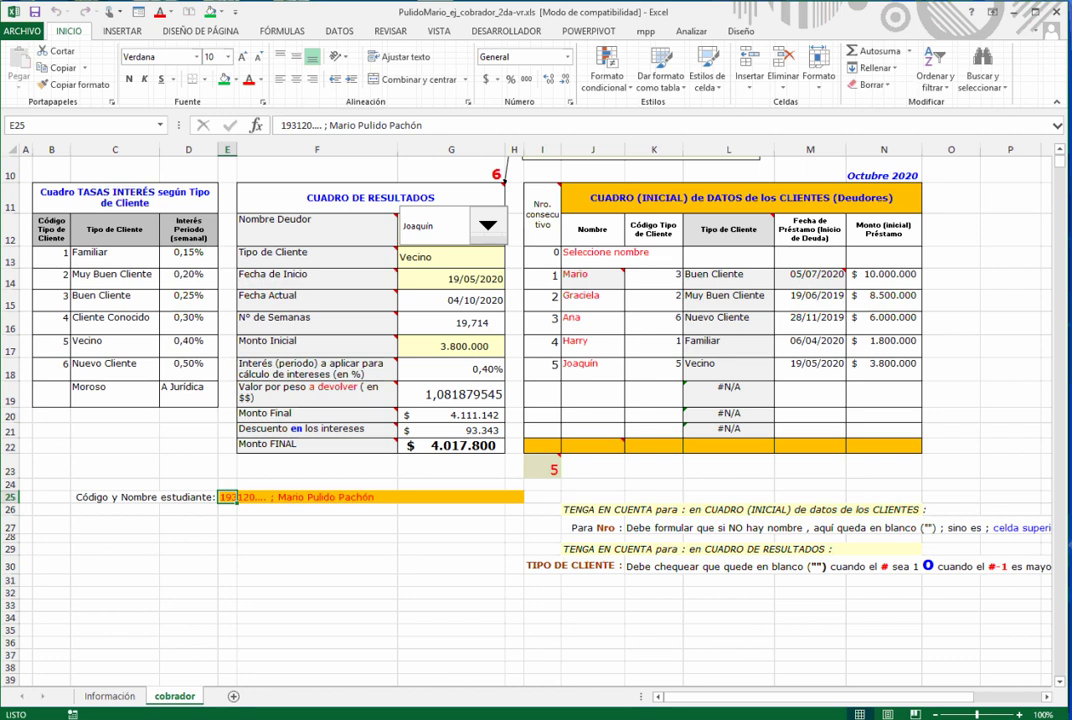
# - Check G19's value-per-peso formula and save the workbook, accepting the compatibility warning
pyautogui.click(451, 394)
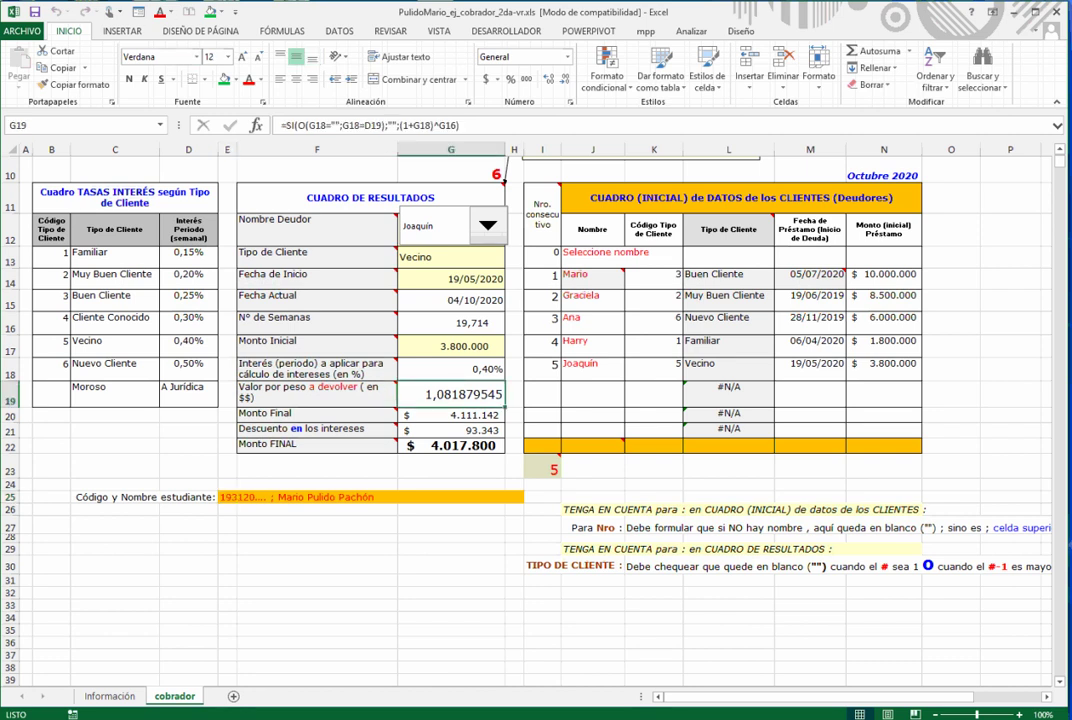
pyautogui.click(35, 12)
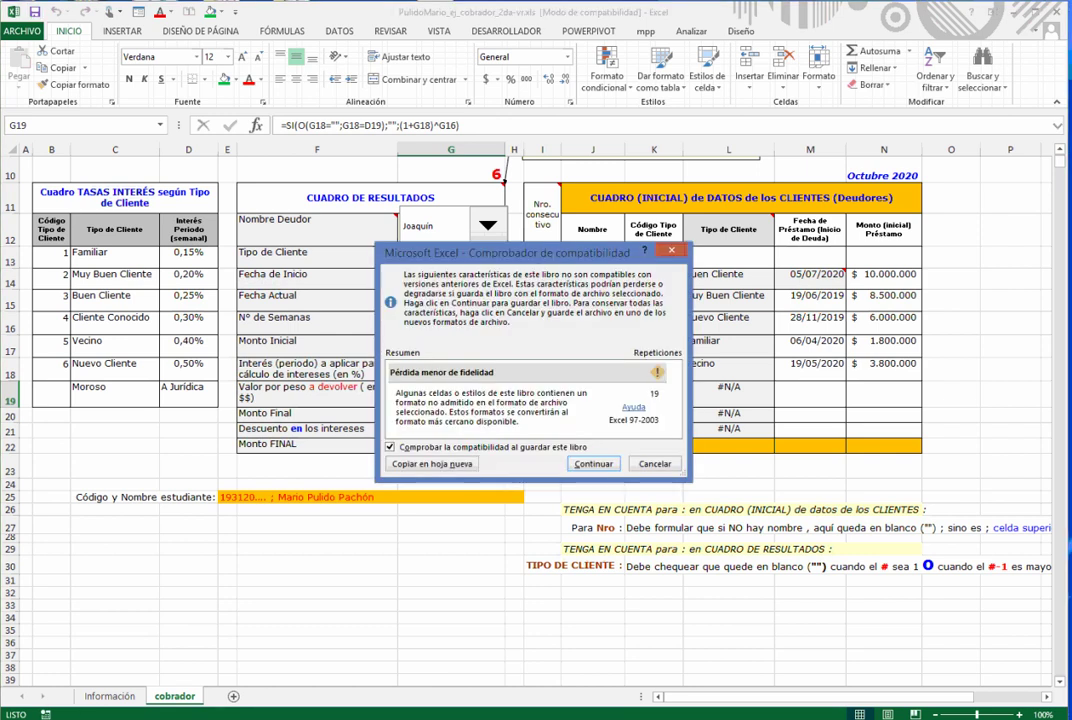
pyautogui.click(593, 464)
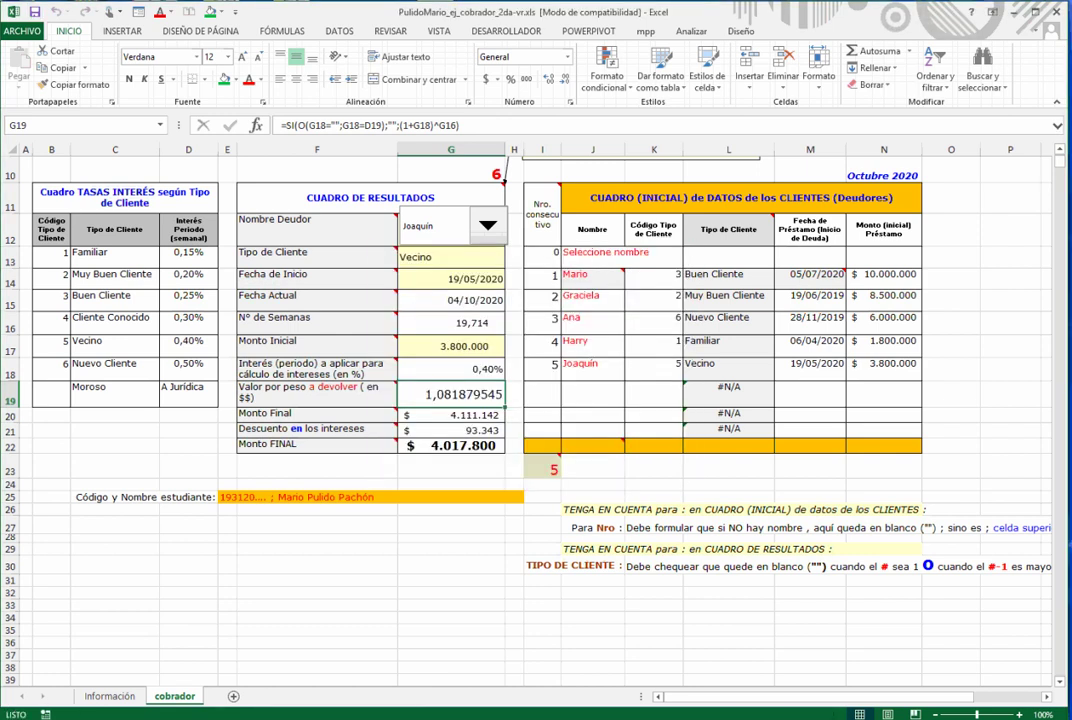